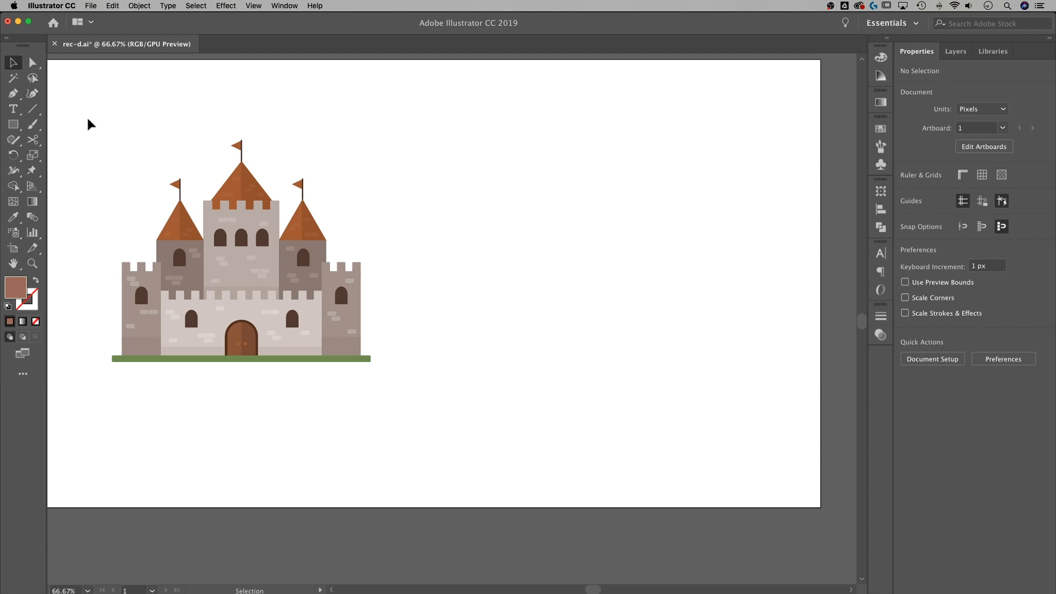
# Draw a wall rectangle about 392 × 135 px to the right of the castle, filled with light gray R=204 G=204 B=204
pyautogui.click(16, 128)
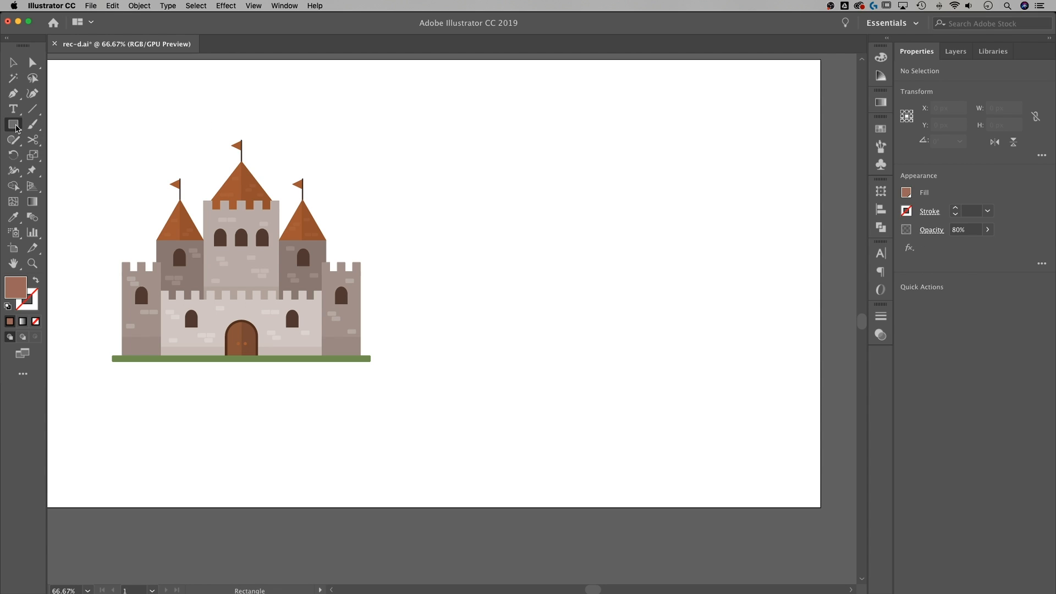
pyautogui.click(81, 126)
pyautogui.click(282, 7)
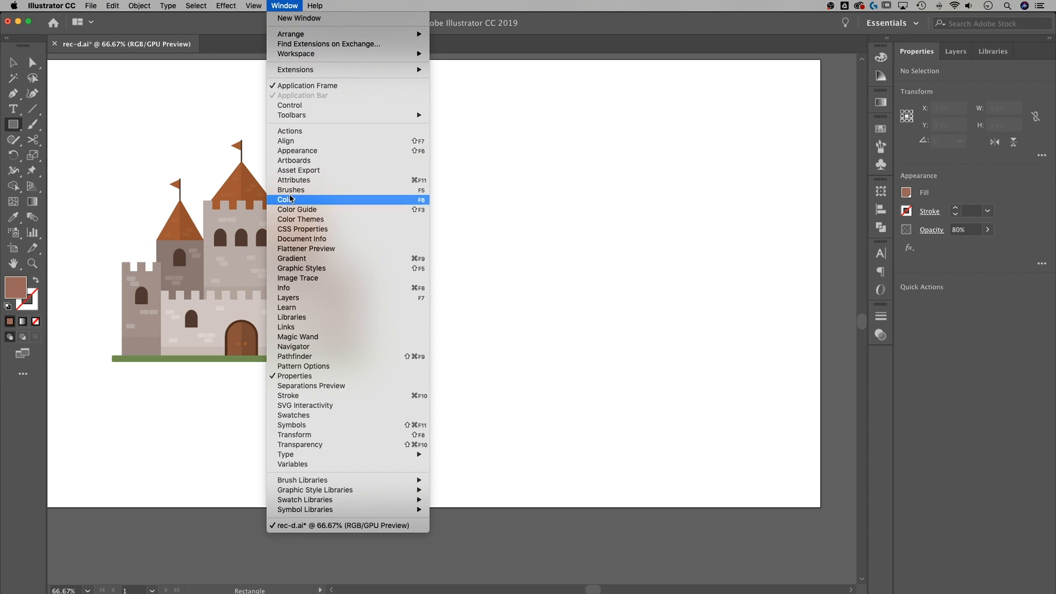
pyautogui.click(295, 415)
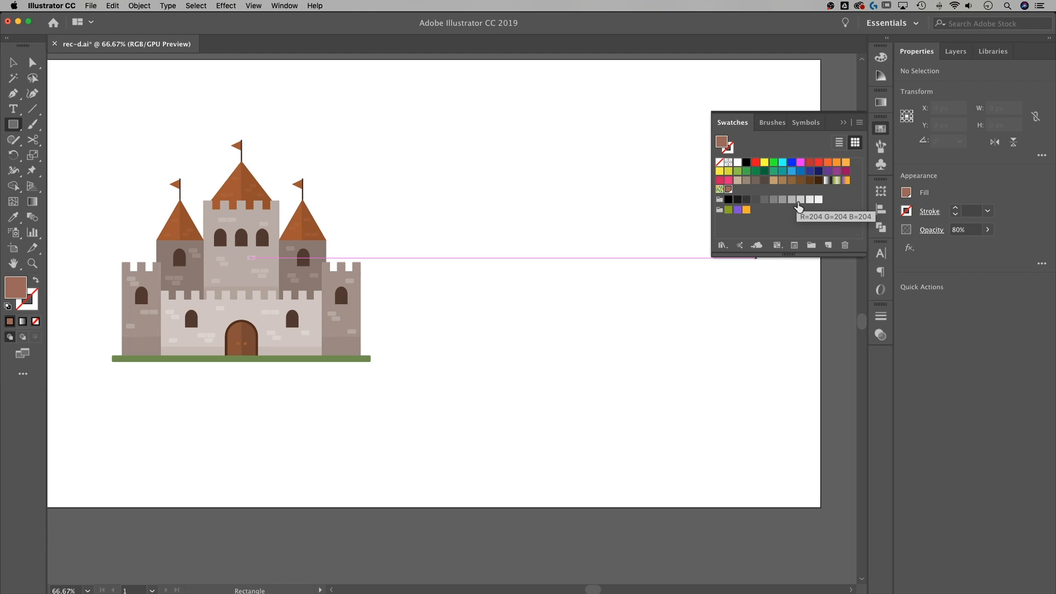
pyautogui.click(800, 200)
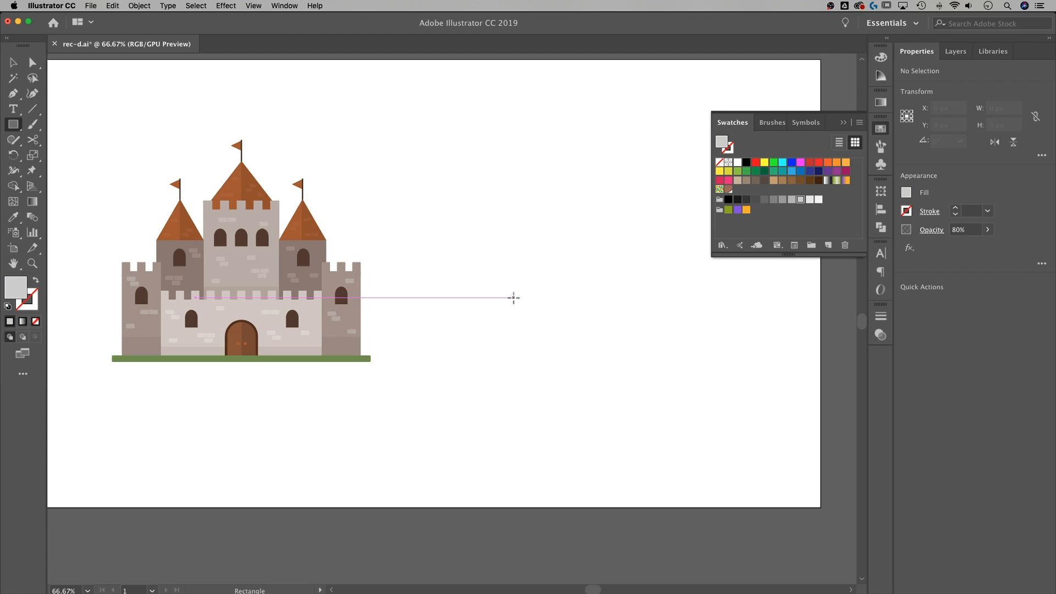
pyautogui.moveTo(503, 300); pyautogui.dragTo(667, 356)
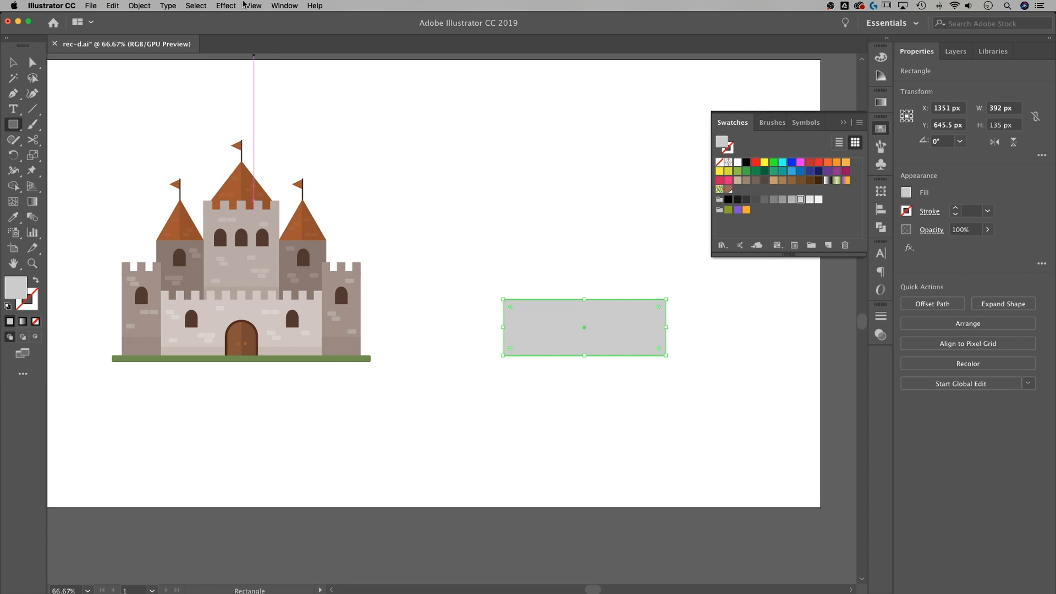
# Draw a side tower rectangle about 90 × 204 px against the right end of the gray wall
pyautogui.click(256, 6)
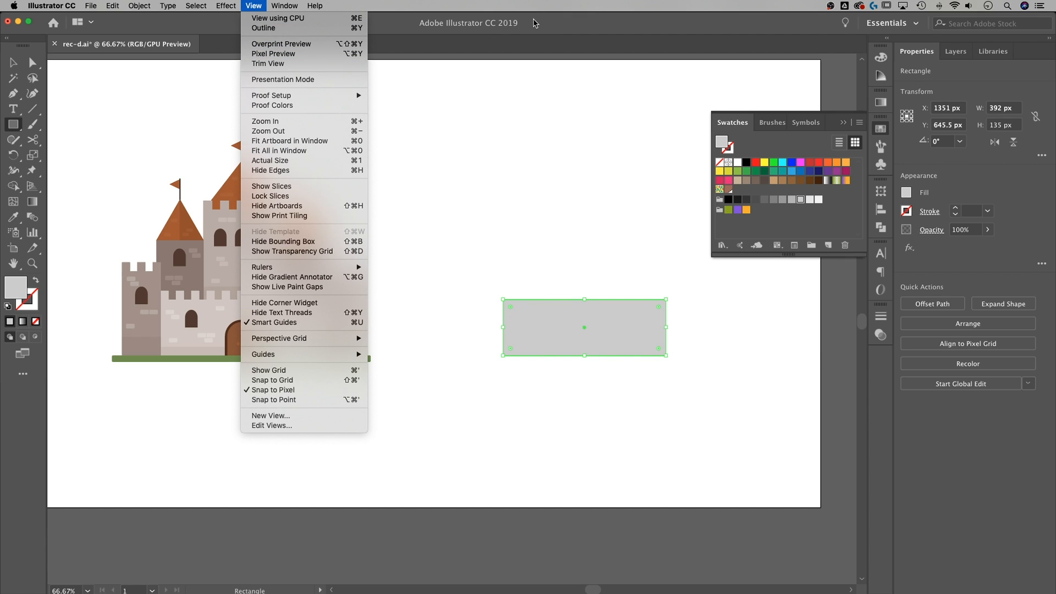
pyautogui.click(548, 23)
pyautogui.click(834, 132)
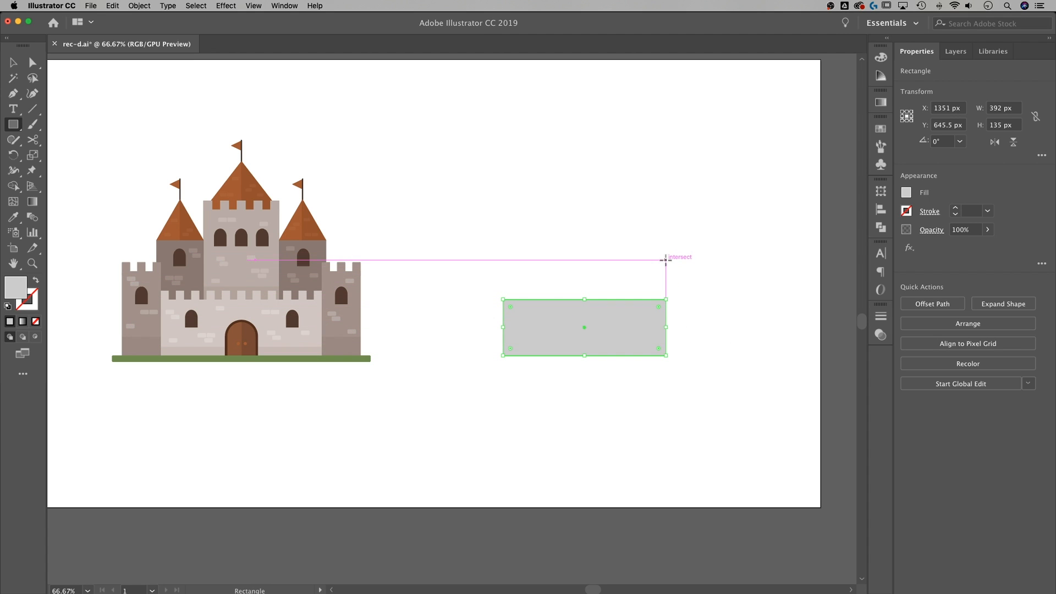
pyautogui.moveTo(665, 271); pyautogui.dragTo(703, 357)
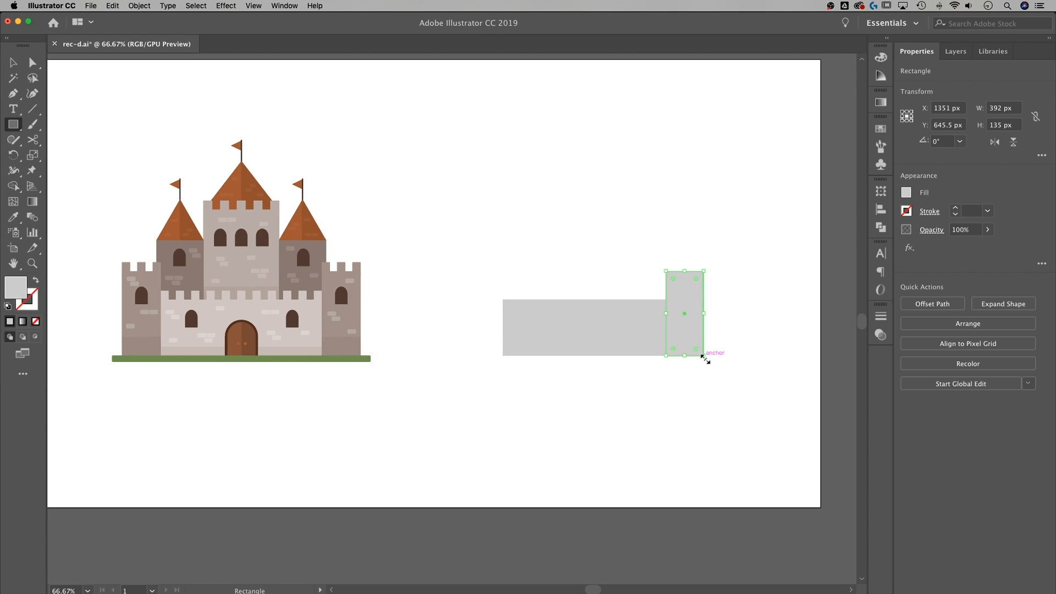
pyautogui.press('v')
pyautogui.click(730, 332)
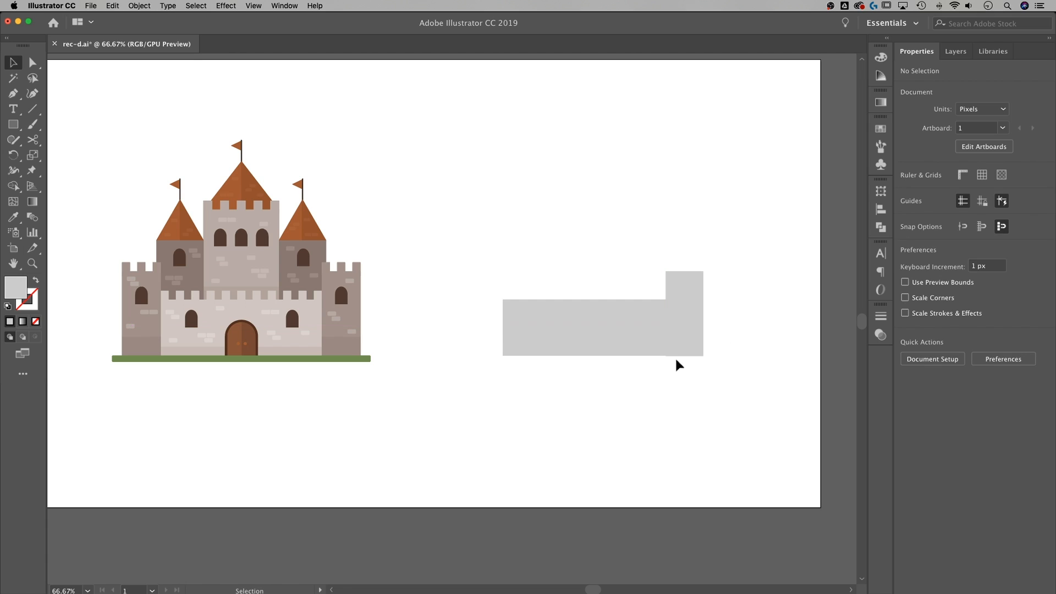
# Align the wall and side tower rectangles along their bottom edges
pyautogui.click(667, 337)
pyautogui.click(665, 335)
pyautogui.moveTo(731, 389); pyautogui.dragTo(609, 330)
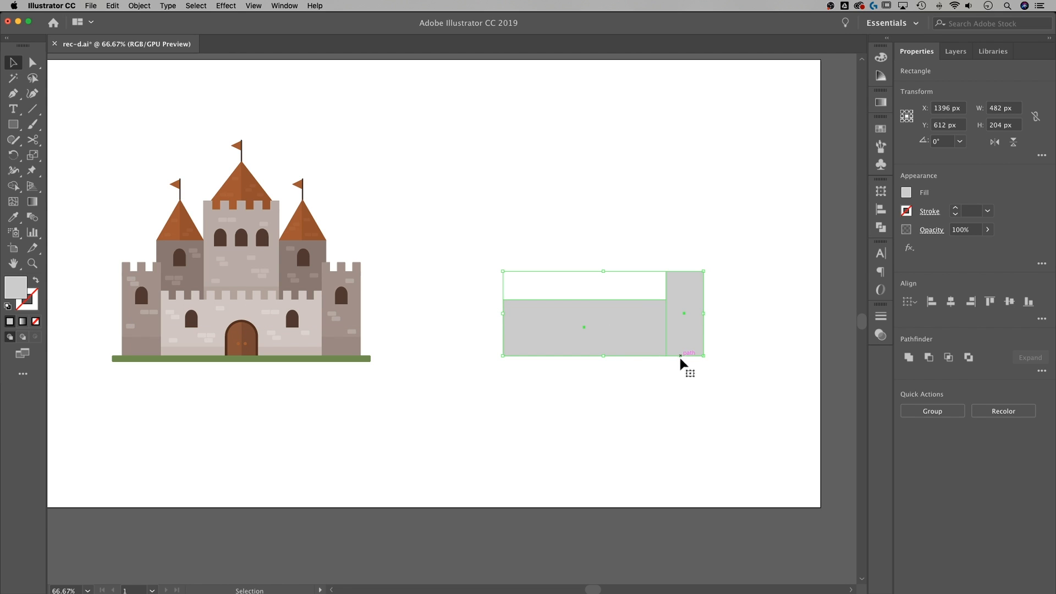
pyautogui.click(280, 5)
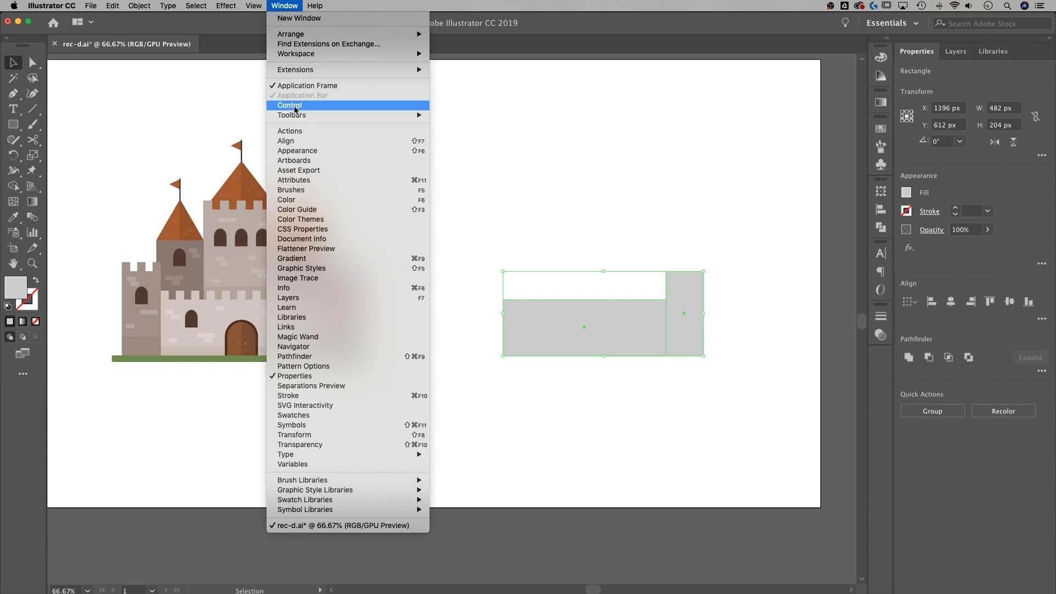
pyautogui.click(392, 142)
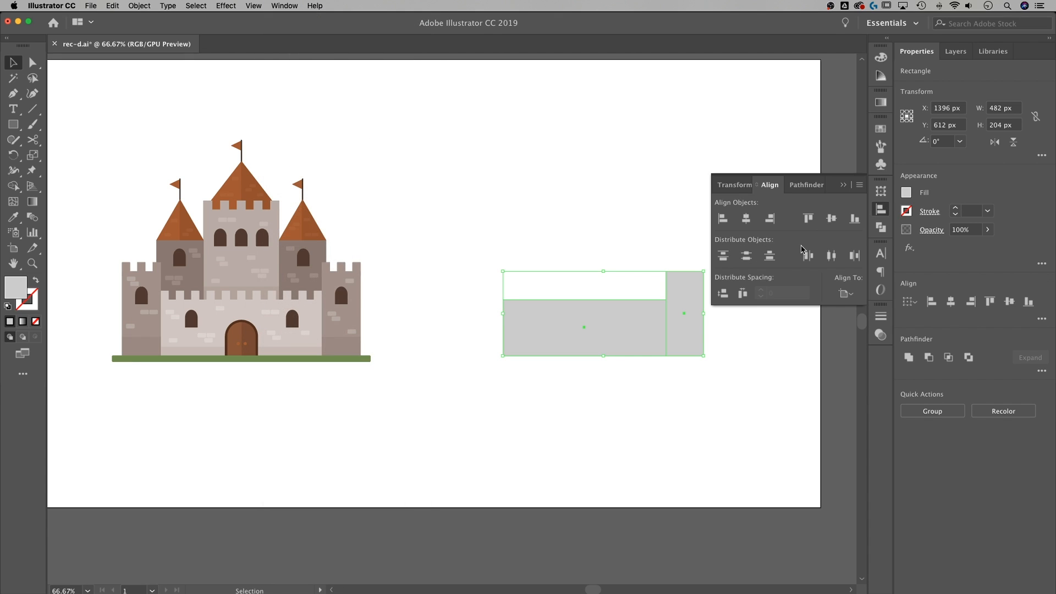
pyautogui.click(856, 221)
pyautogui.click(844, 185)
pyautogui.click(729, 352)
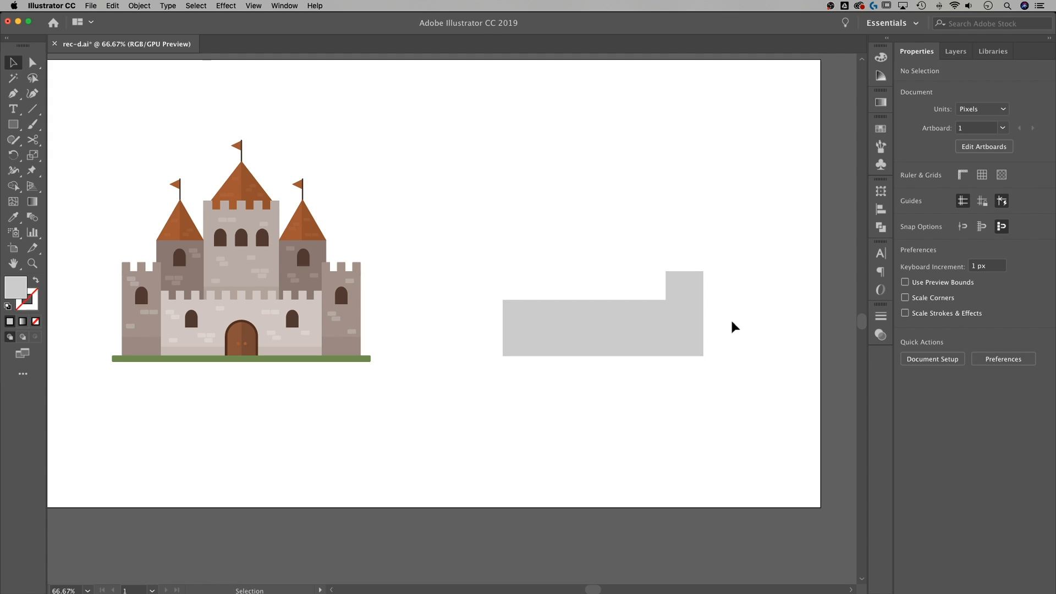
# Examine the junction between the wall and the side tower up close
pyautogui.press('super+equal')
pyautogui.press('super+equal')
pyautogui.press('super+equal')
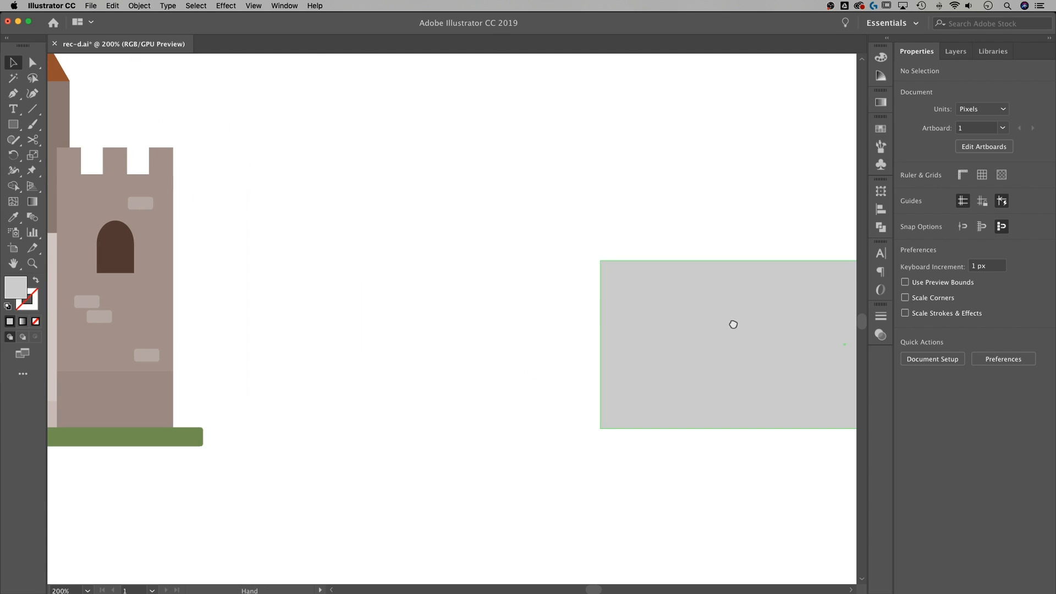
pyautogui.moveTo(733, 324); pyautogui.dragTo(306, 336)
pyautogui.press('super+equal')
pyautogui.press('super+equal')
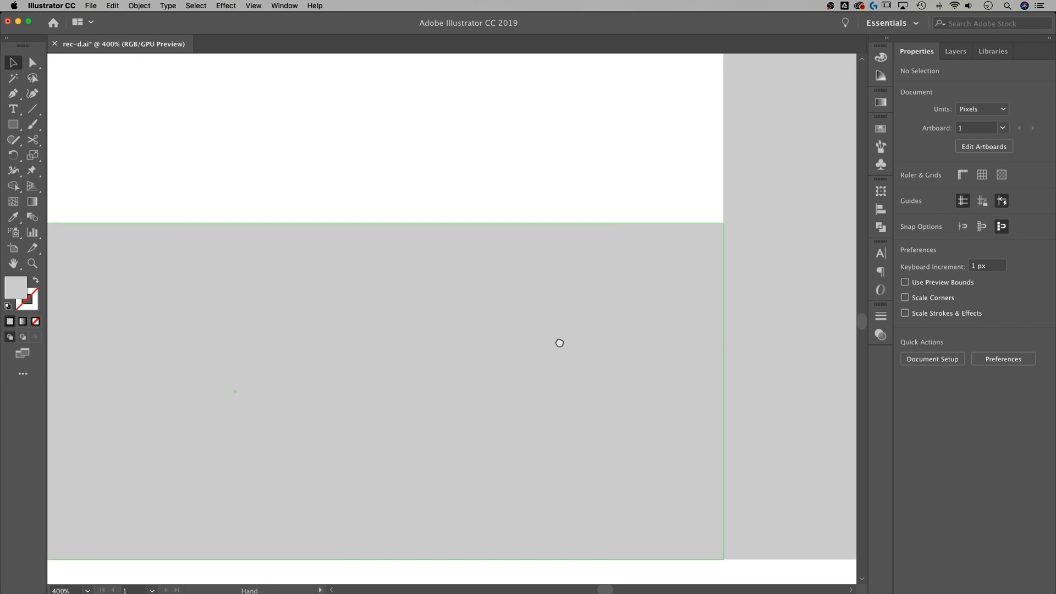
pyautogui.press('super+minus')
pyautogui.press('super+minus')
pyautogui.press('super+minus')
pyautogui.moveTo(419, 312); pyautogui.dragTo(677, 292)
pyautogui.click(773, 289)
pyautogui.moveTo(531, 284); pyautogui.dragTo(544, 274)
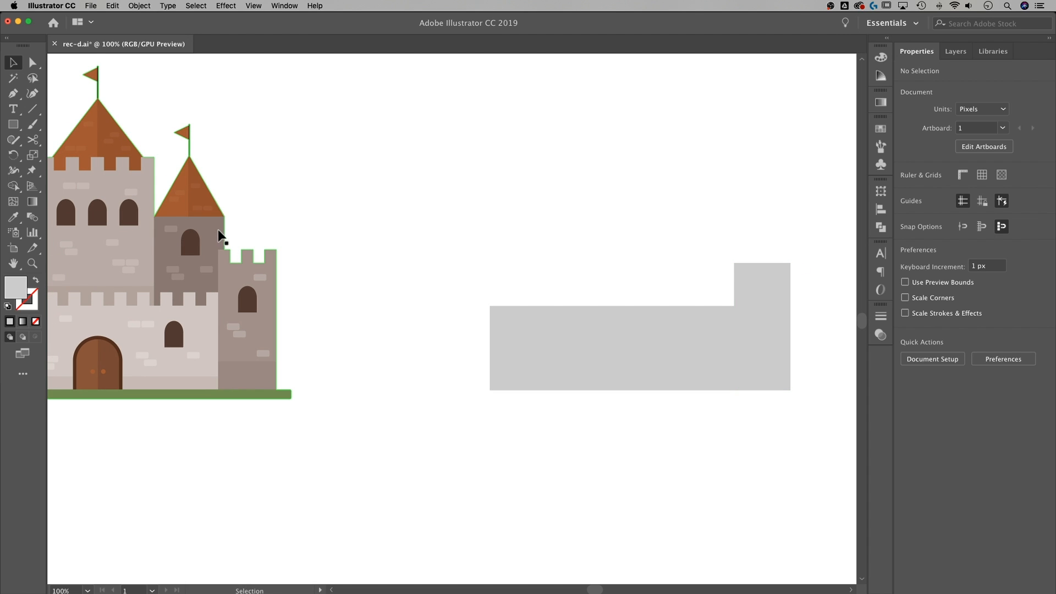
# Duplicate the side tower onto the wall and center the copy horizontally on the wall
pyautogui.click(766, 277)
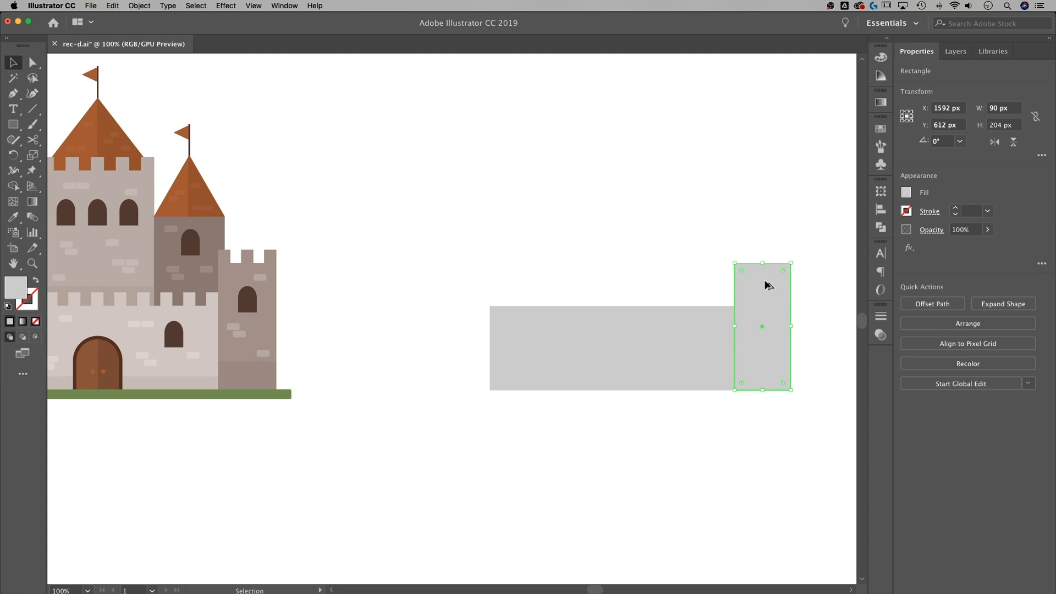
pyautogui.moveTo(765, 282); pyautogui.dragTo(634, 287)
pyautogui.keyDown('shift'); pyautogui.click(681, 322); pyautogui.keyUp('shift')
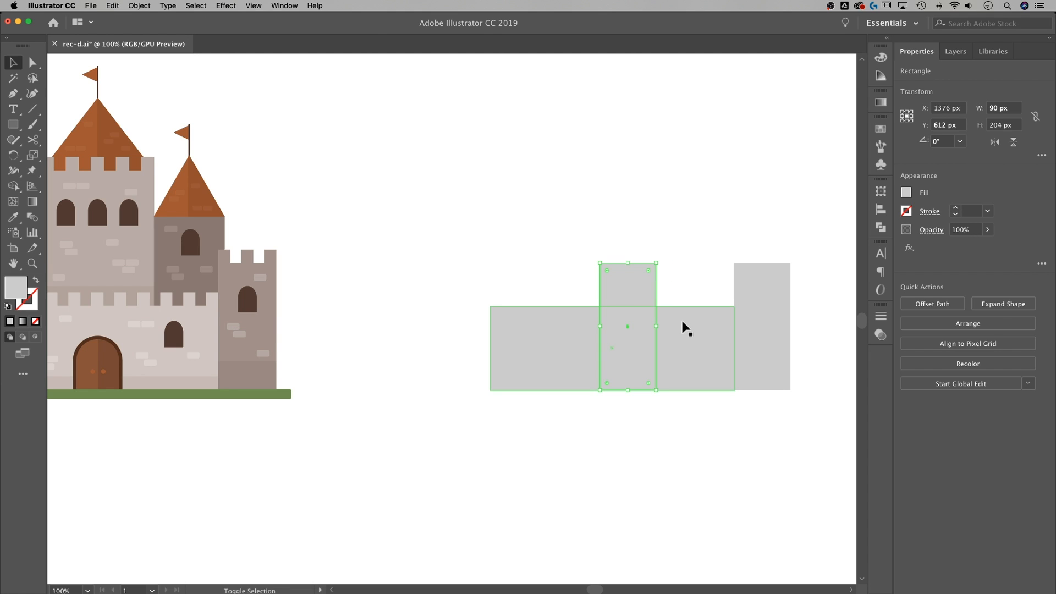
pyautogui.keyDown('shift'); pyautogui.click(692, 333); pyautogui.keyUp('shift')
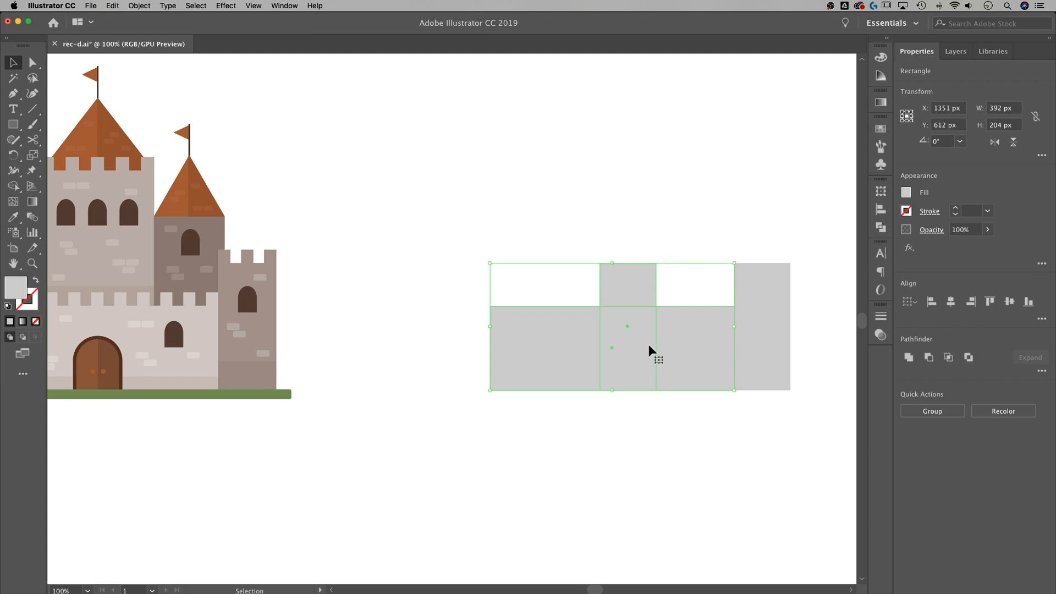
pyautogui.click(698, 326)
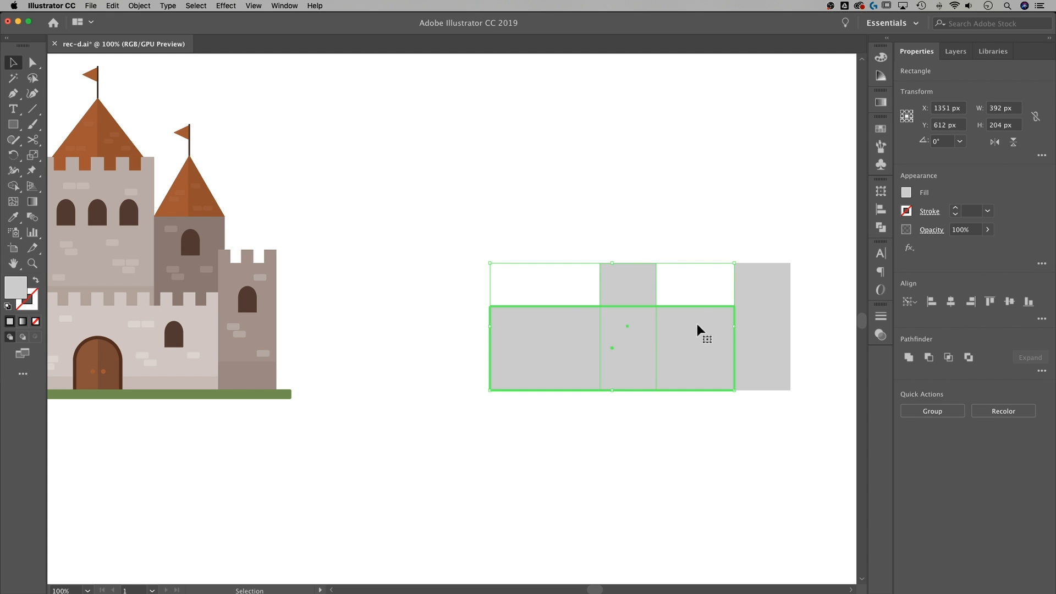
pyautogui.click(951, 302)
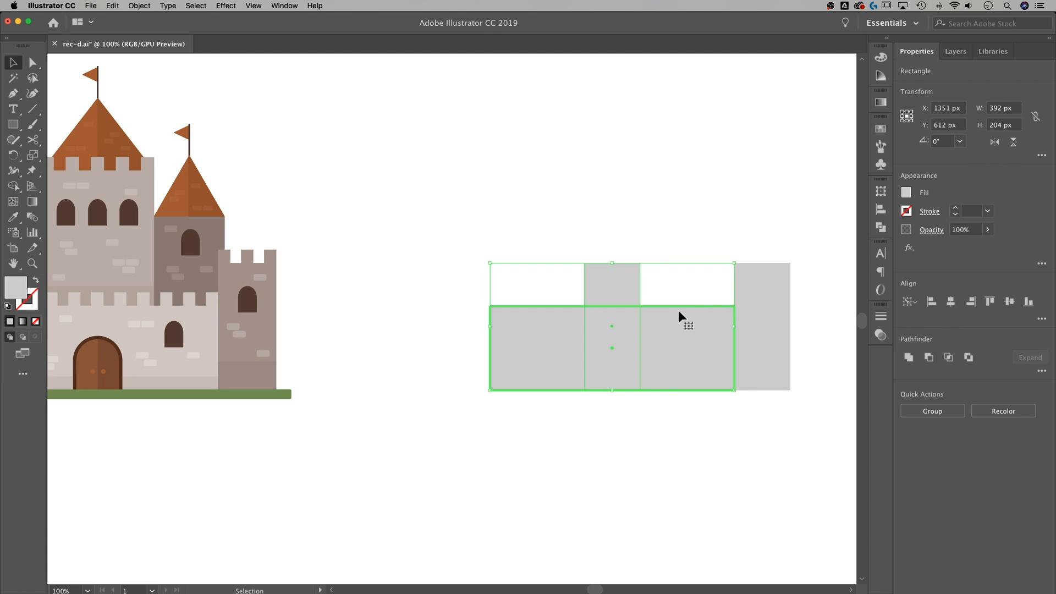
pyautogui.click(666, 212)
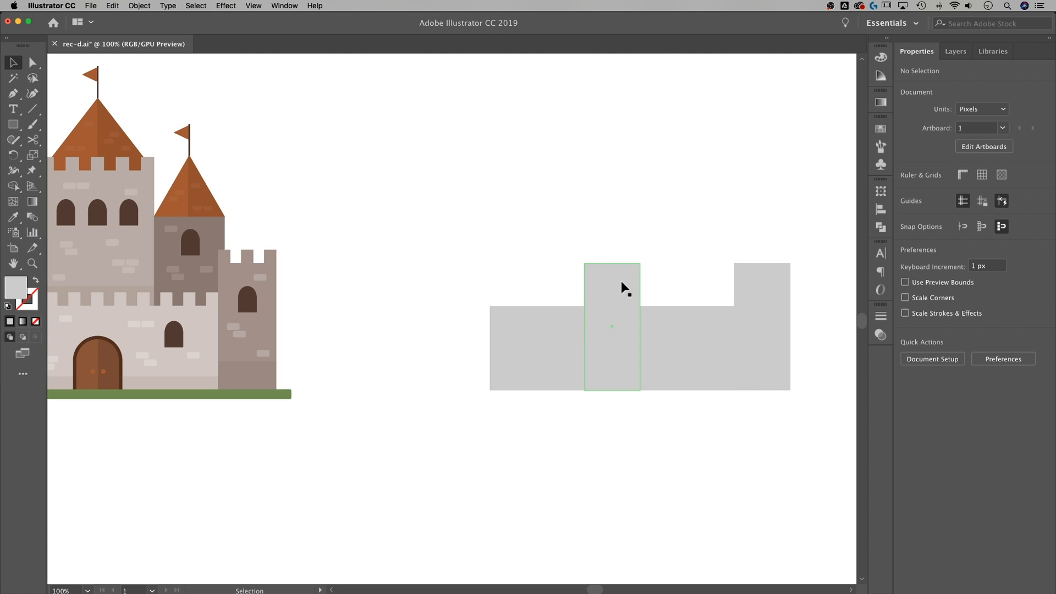
# Enlarge the centered tower copy upward and evenly on both sides to about 196 × 352 px
pyautogui.click(624, 286)
pyautogui.moveTo(614, 265); pyautogui.dragTo(611, 172)
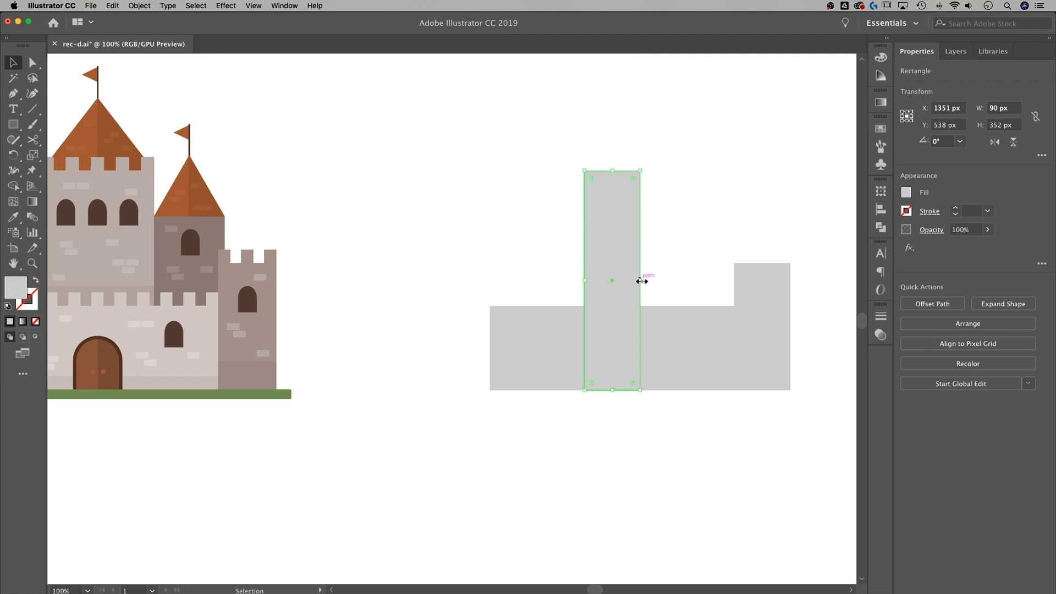
pyautogui.moveTo(642, 281)
pyautogui.mouseDown()
pyautogui.moveTo(702, 278)
pyautogui.moveTo(665, 280)
pyautogui.moveTo(675, 279)
pyautogui.mouseUp()
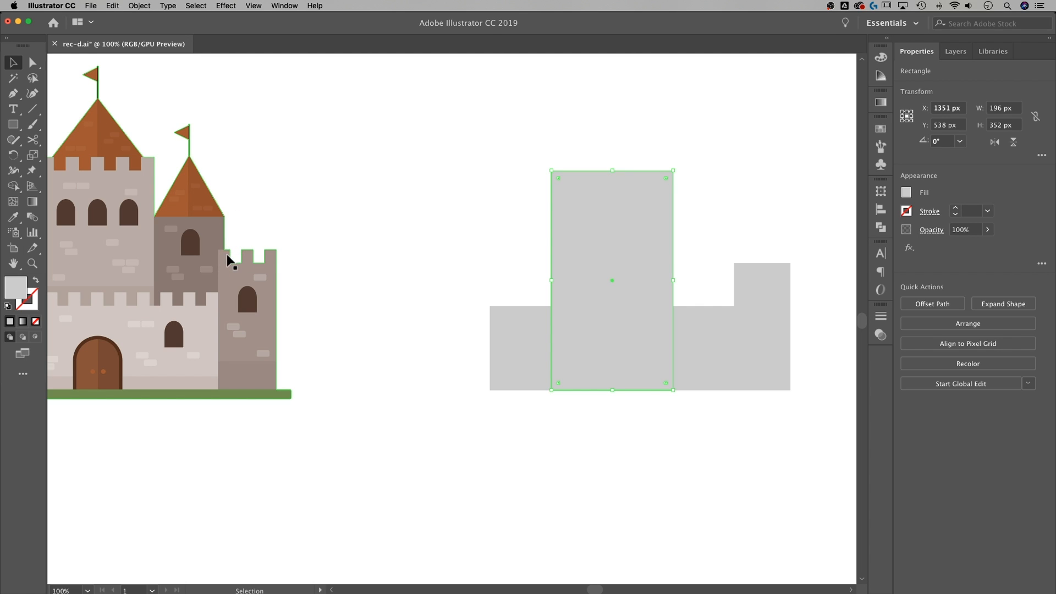
pyautogui.click(719, 201)
# Duplicate the central tower 196 px to the right and shrink the copy to about 104 × 279 px
pyautogui.click(617, 221)
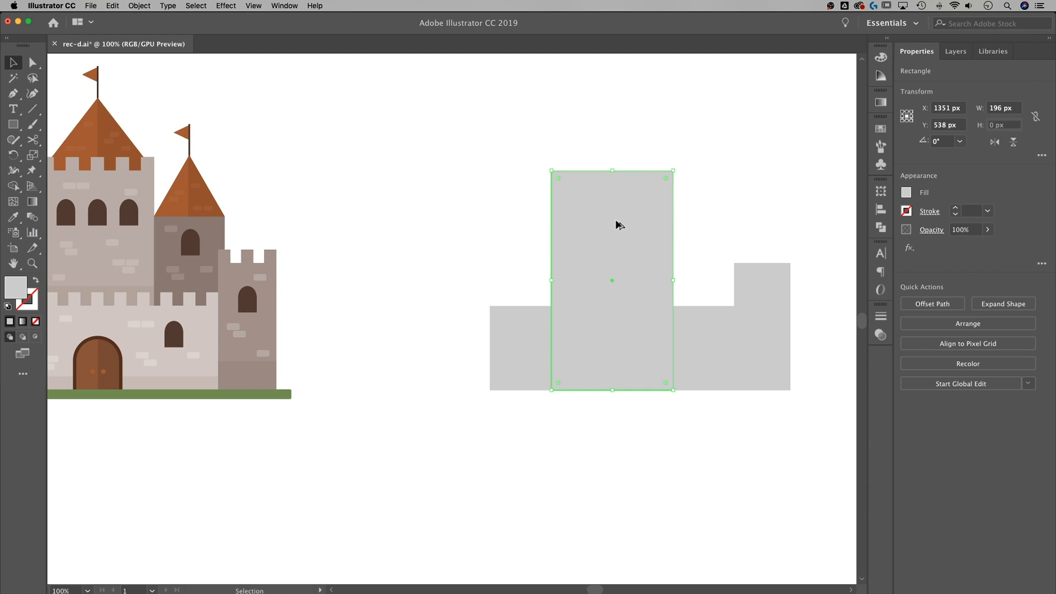
pyautogui.moveTo(607, 223); pyautogui.dragTo(717, 223)
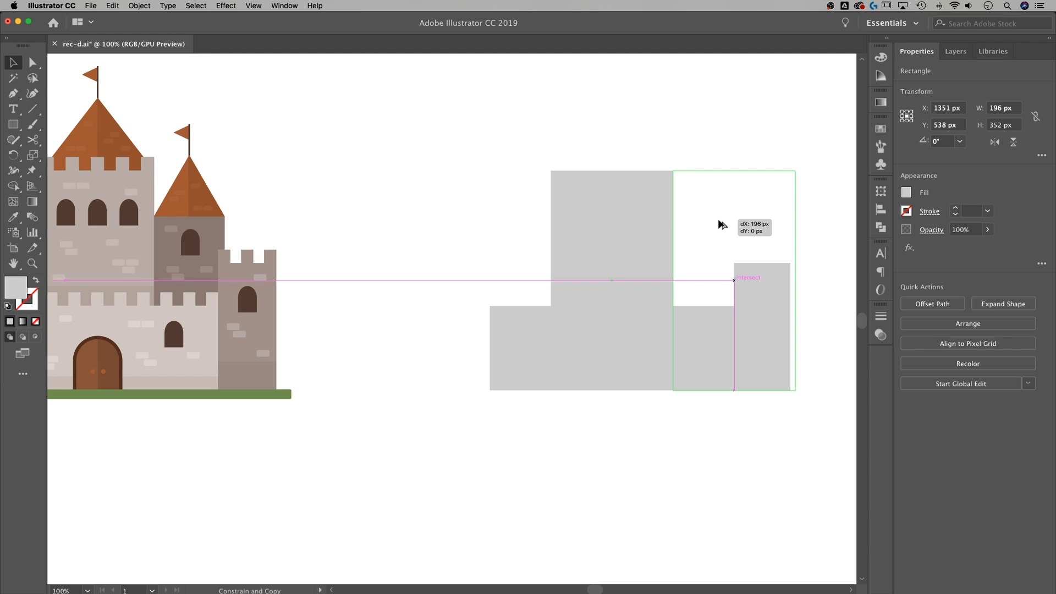
pyautogui.moveTo(721, 225); pyautogui.dragTo(721, 225)
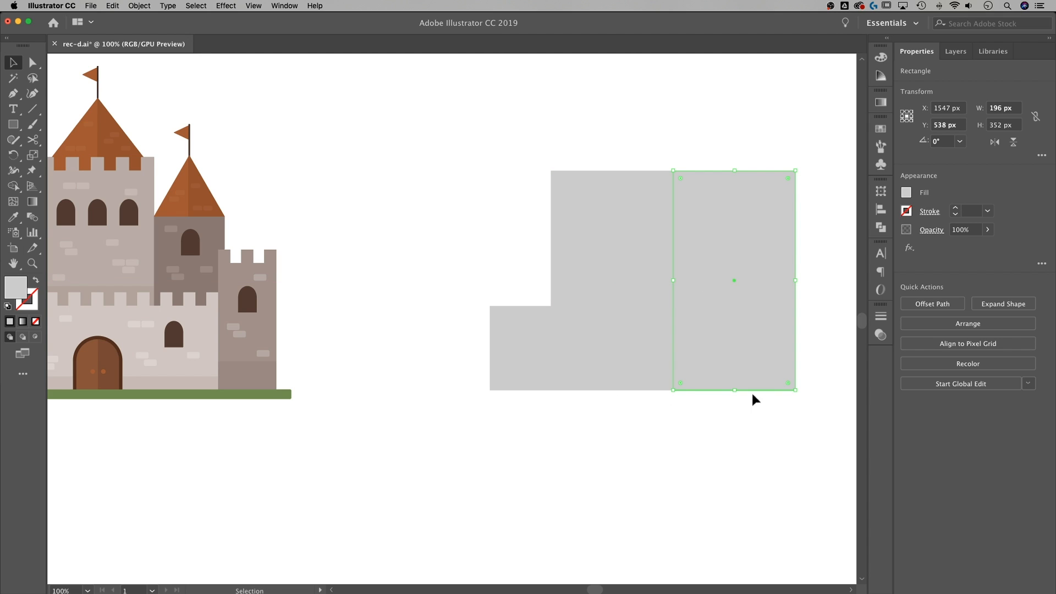
pyautogui.moveTo(737, 172); pyautogui.dragTo(732, 216)
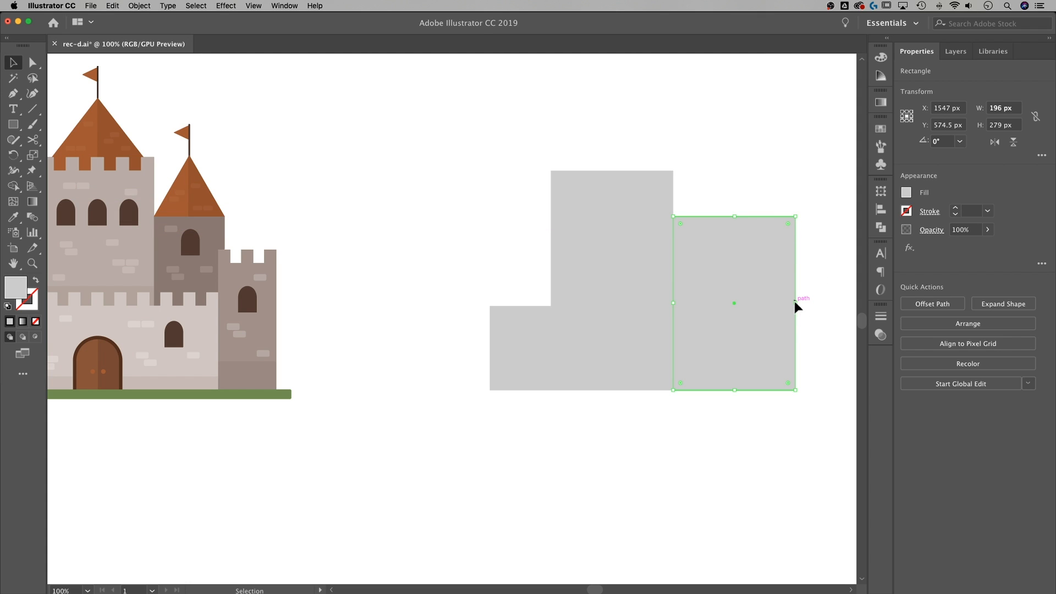
pyautogui.moveTo(796, 303); pyautogui.dragTo(738, 307)
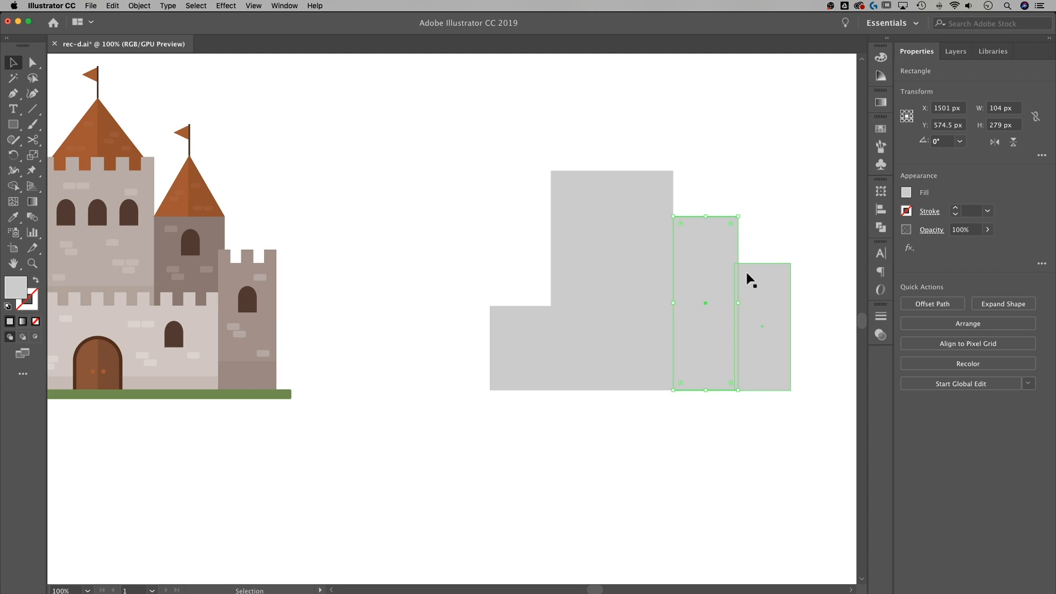
# Fill the tall central tower with a medium gray swatch two shades darker than the wall
pyautogui.click(749, 287)
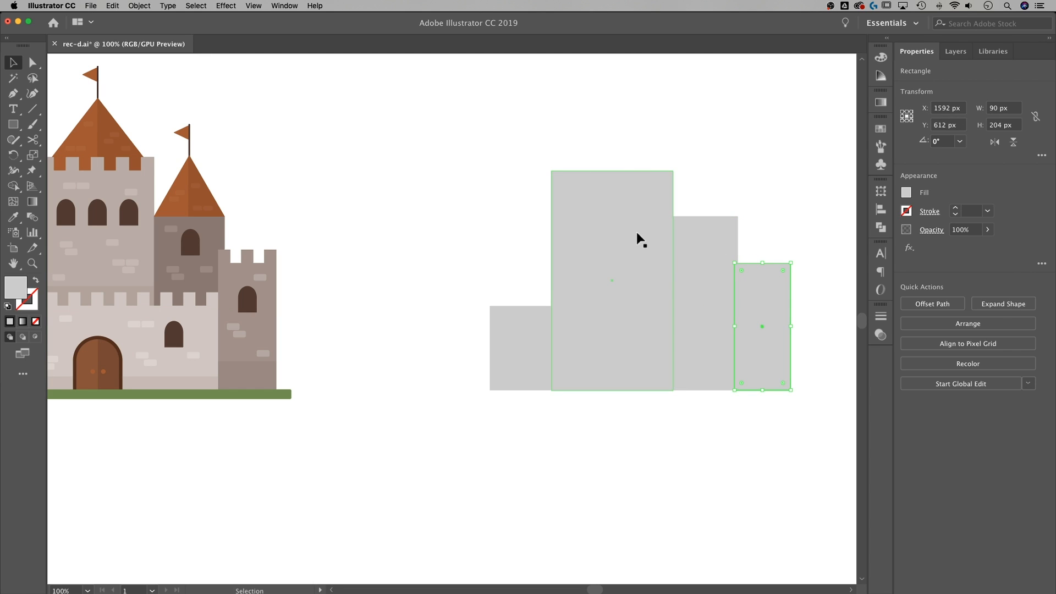
pyautogui.click(597, 218)
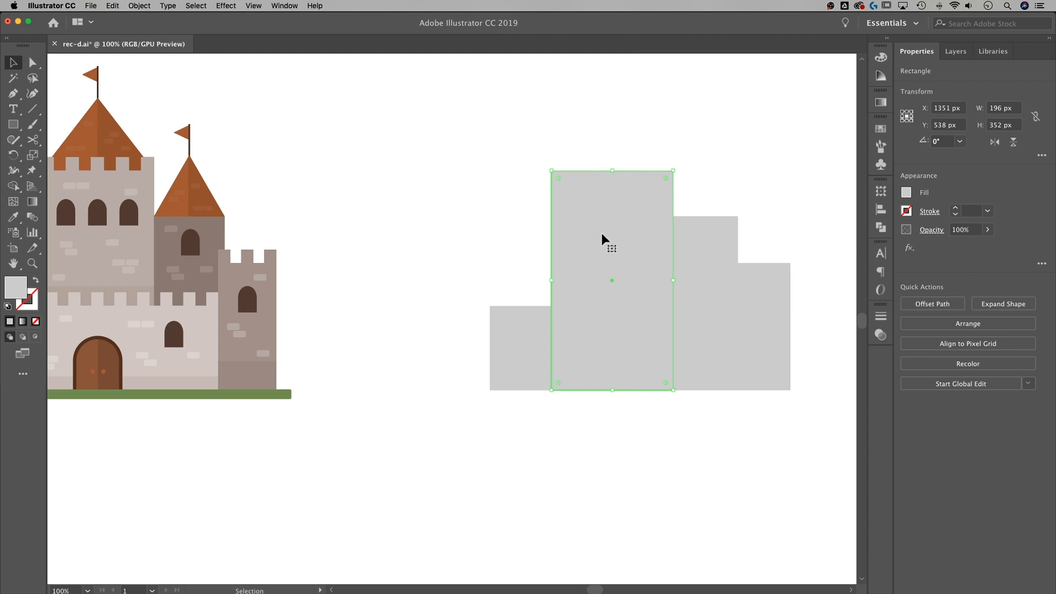
pyautogui.click(907, 193)
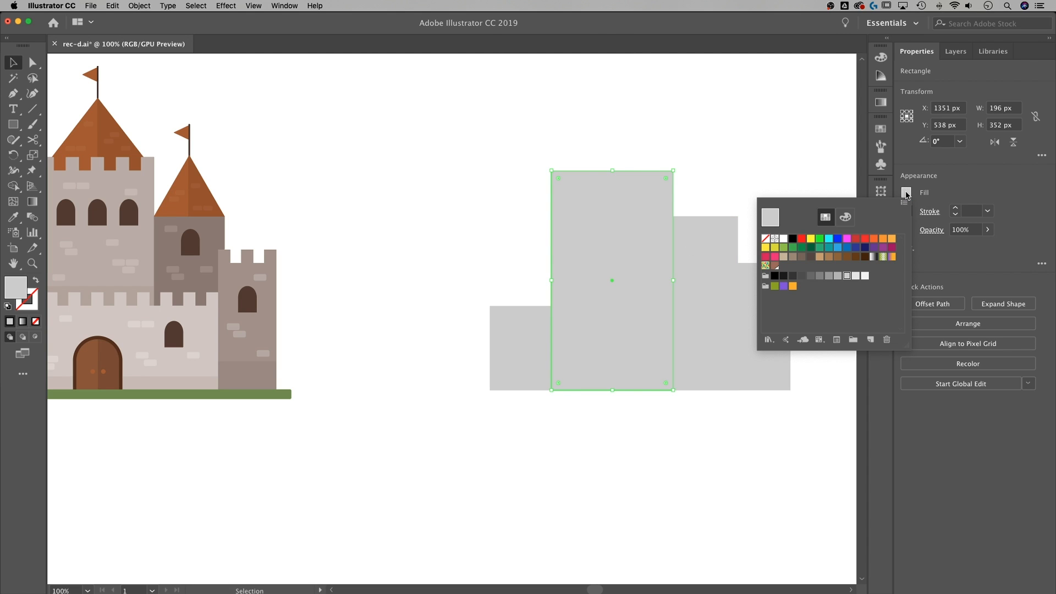
pyautogui.click(828, 276)
# Fill the mid-height tower between the central and side towers with a gray one shade darker than the side tower
pyautogui.click(711, 228)
pyautogui.click(696, 264)
pyautogui.click(906, 193)
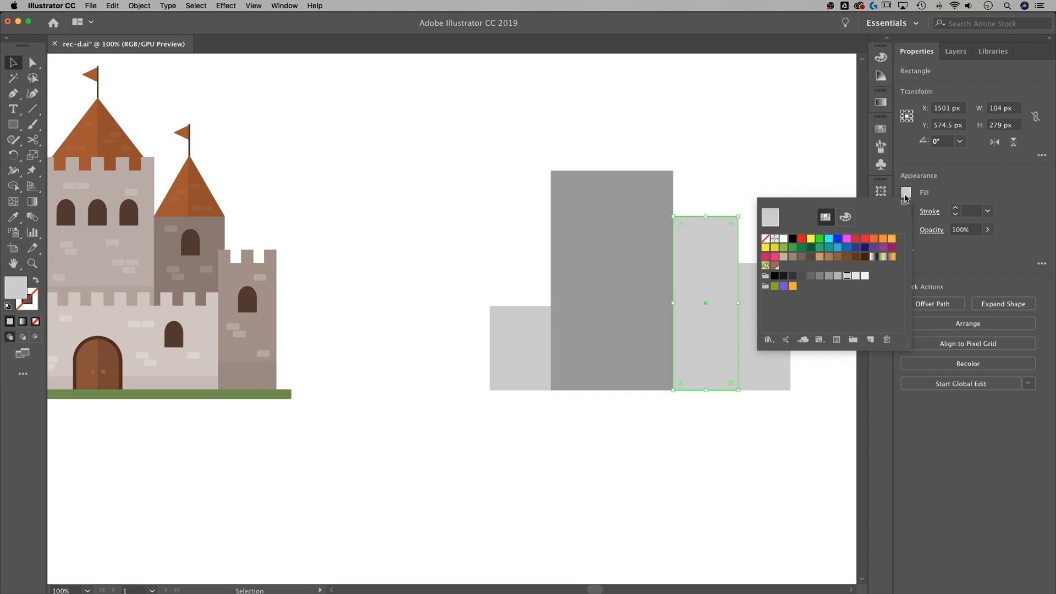
pyautogui.click(838, 276)
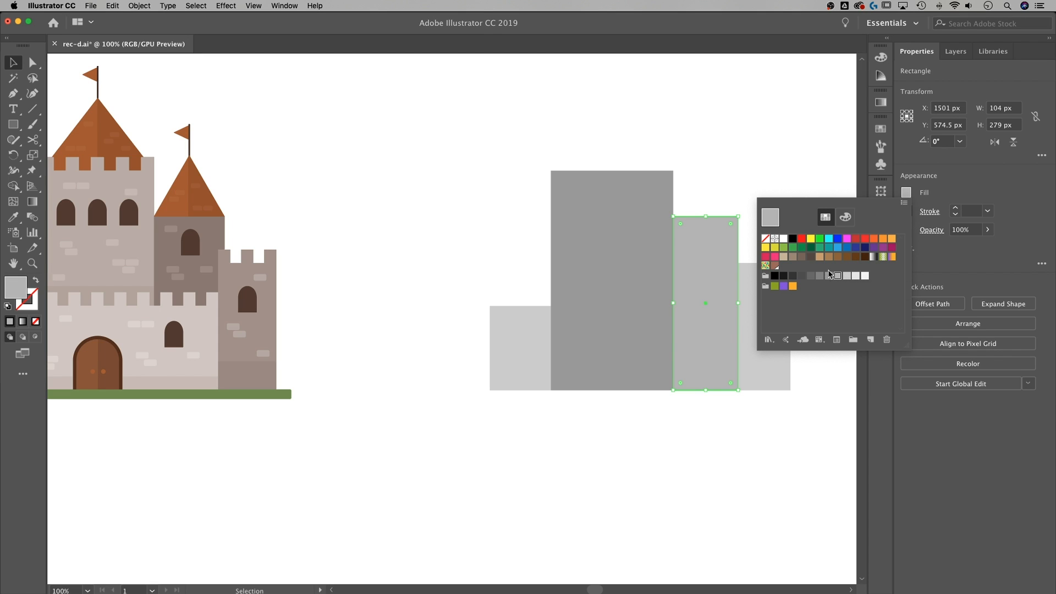
pyautogui.click(754, 147)
pyautogui.click(762, 175)
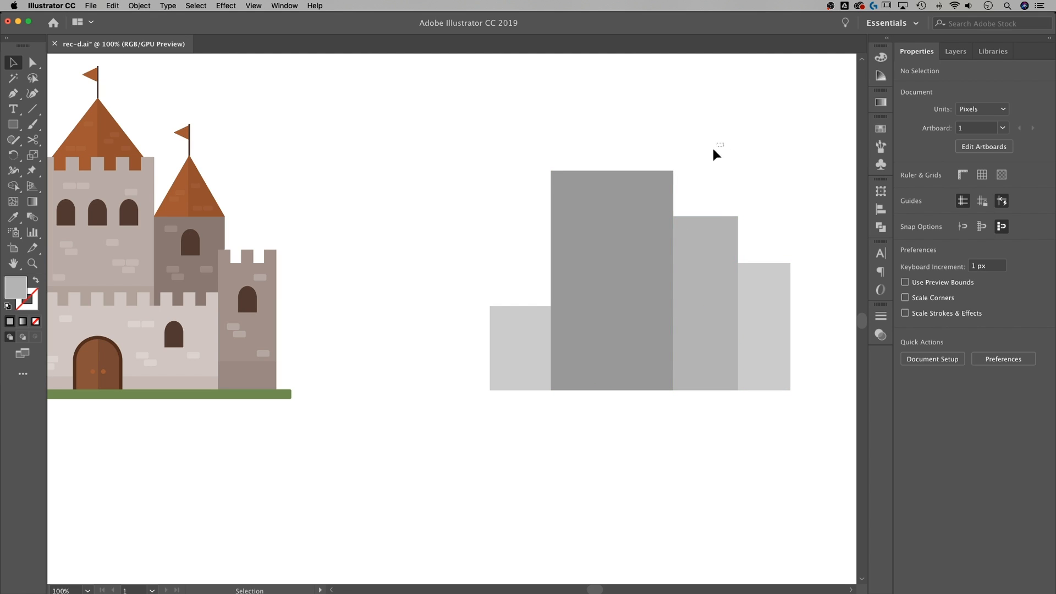
# Send the tall central tower and the mid-height tower behind the castle's front wall and side tower
pyautogui.moveTo(655, 195); pyautogui.dragTo(618, 234)
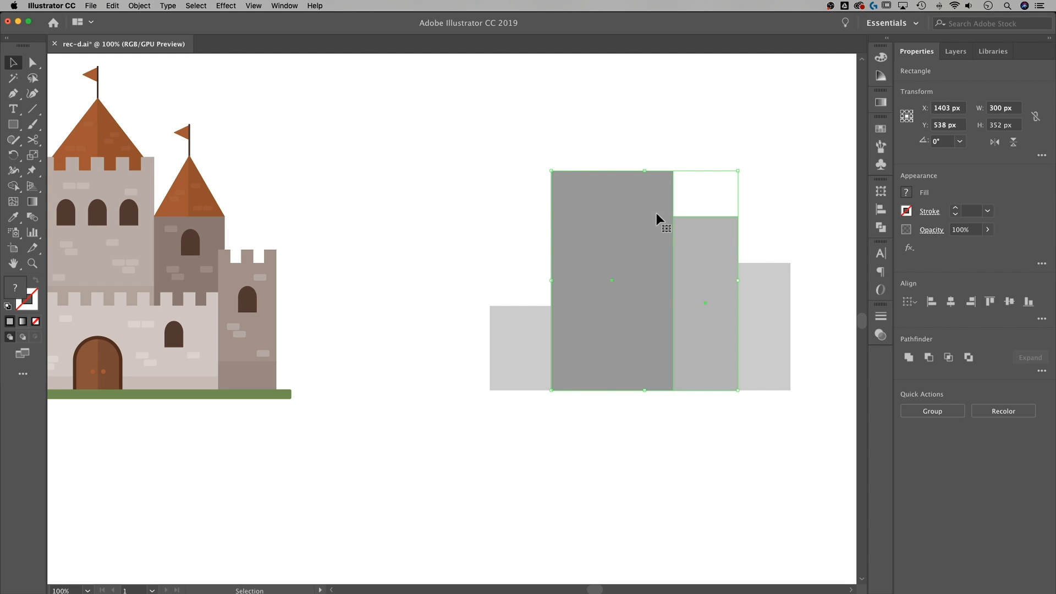
pyautogui.rightClick(658, 213)
pyautogui.moveTo(709, 362)
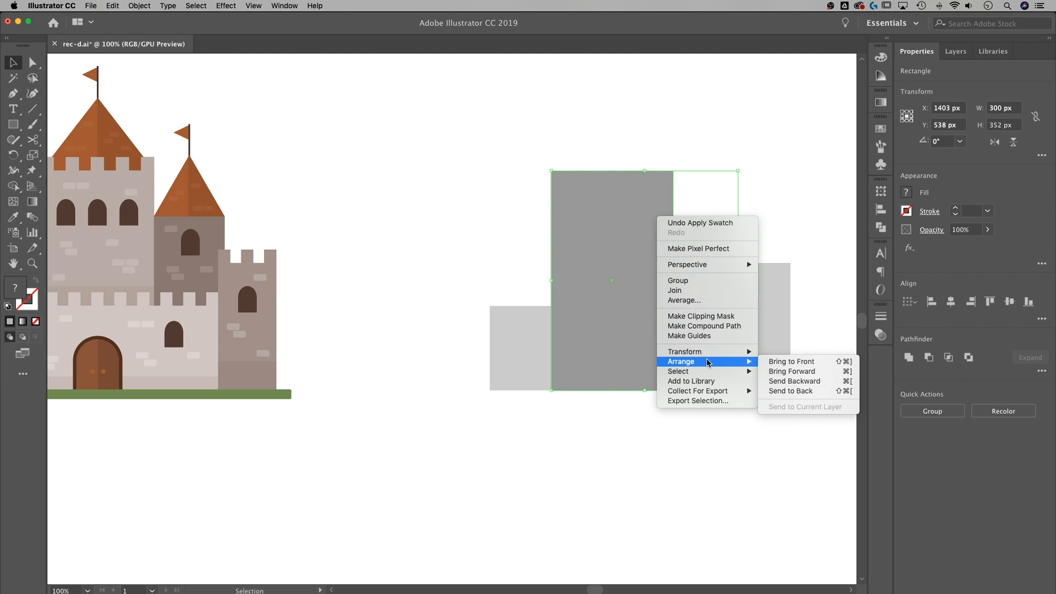
pyautogui.click(793, 391)
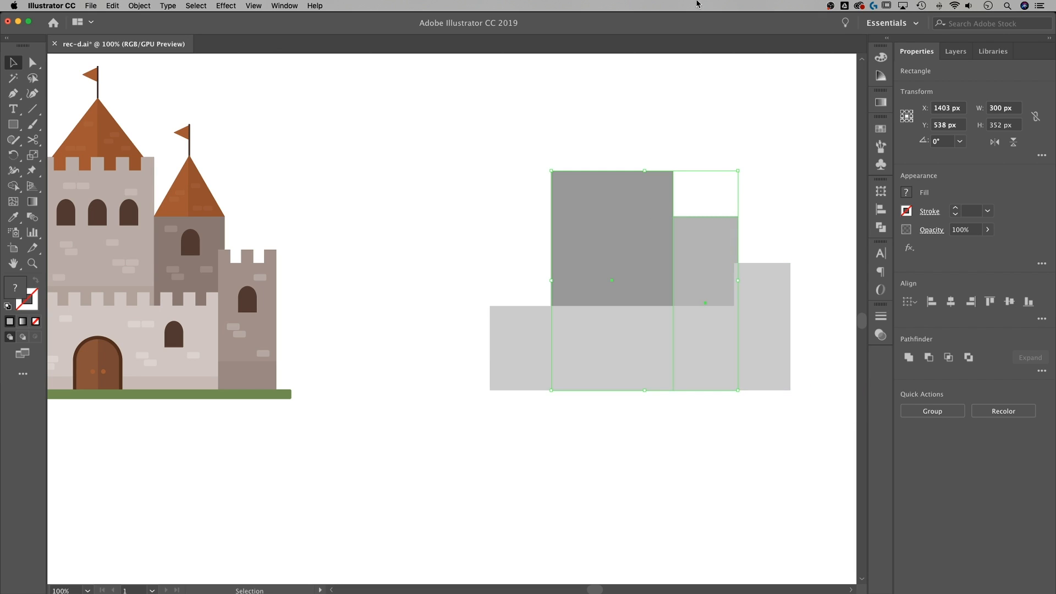
pyautogui.click(776, 144)
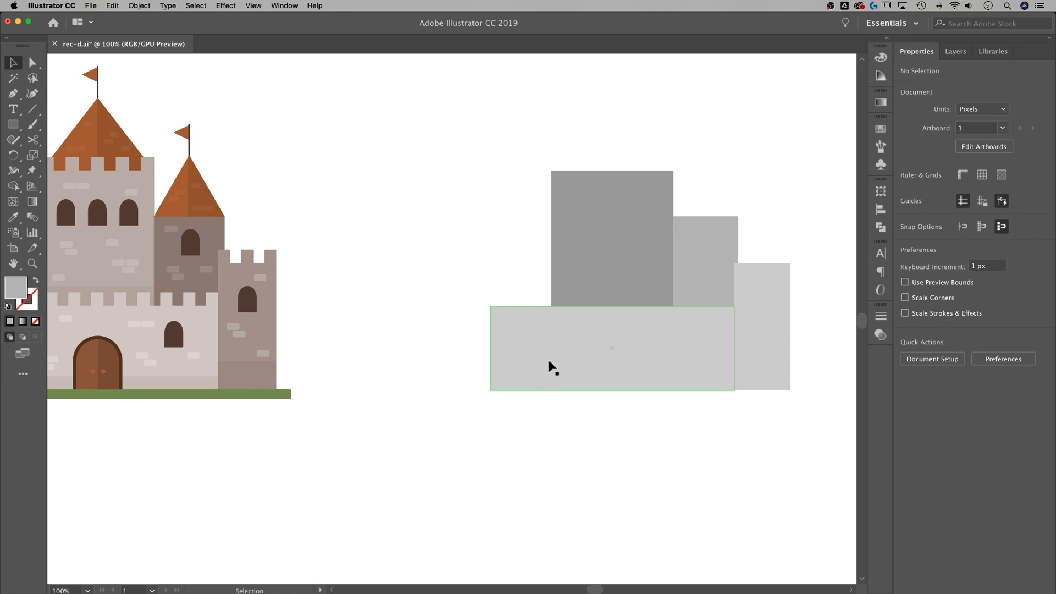
# Make a 22 × 22 px square in the wall's light gray and place it on the wall's upper left corner
pyautogui.click(632, 371)
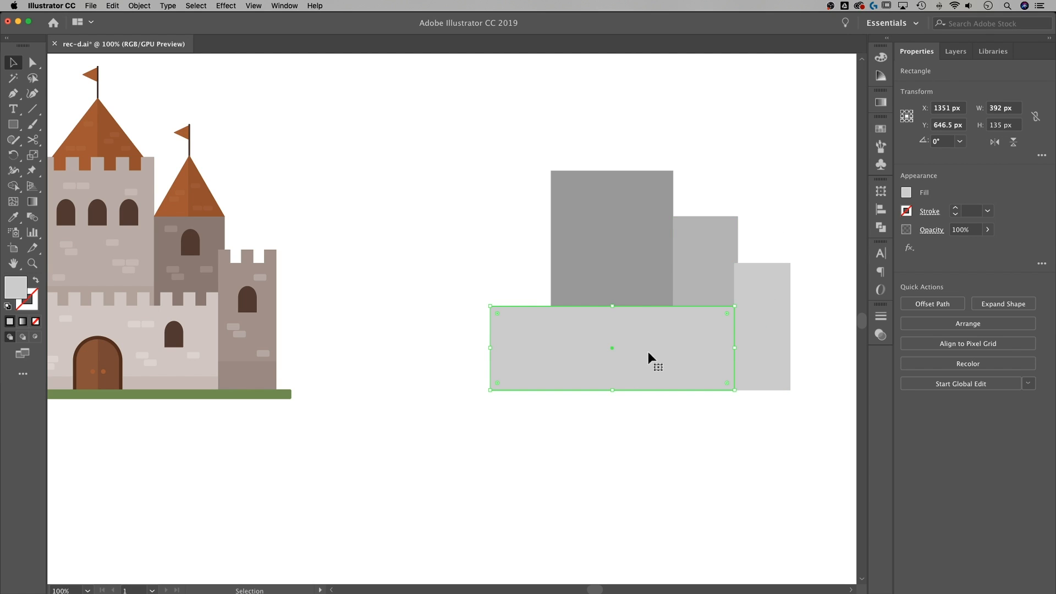
pyautogui.moveTo(677, 356); pyautogui.dragTo(567, 262)
pyautogui.moveTo(626, 249); pyautogui.dragTo(393, 258)
pyautogui.moveTo(388, 208); pyautogui.dragTo(497, 299)
pyautogui.click(383, 301)
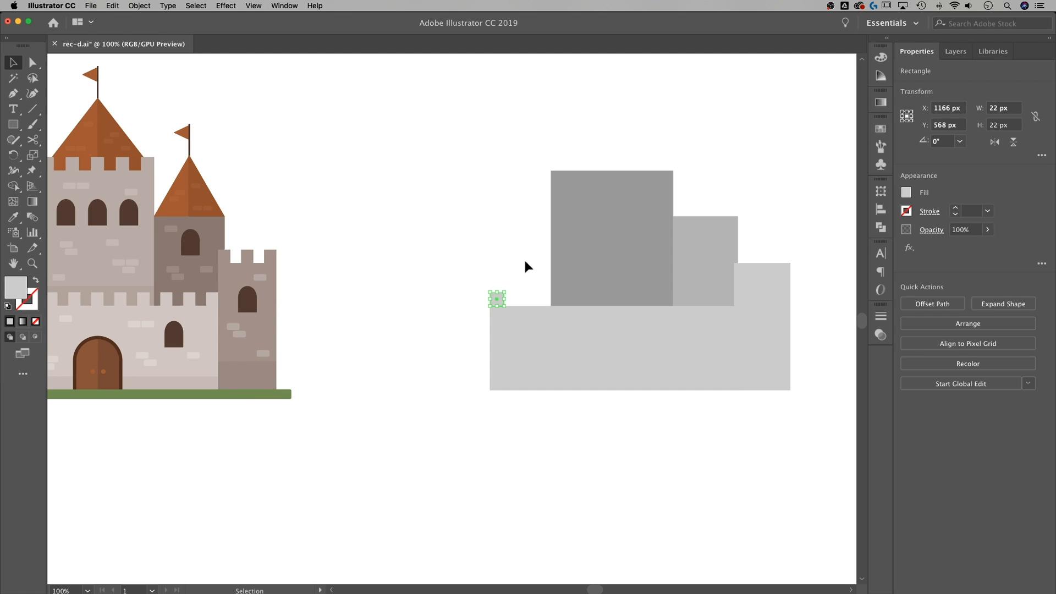
# Align the small square's left edge with the wall's left edge, using the wall as the key object
pyautogui.click(525, 262)
pyautogui.press('super+equal')
pyautogui.press('super+equal')
pyautogui.press('super+equal')
pyautogui.press('super+equal')
pyautogui.press('super+equal')
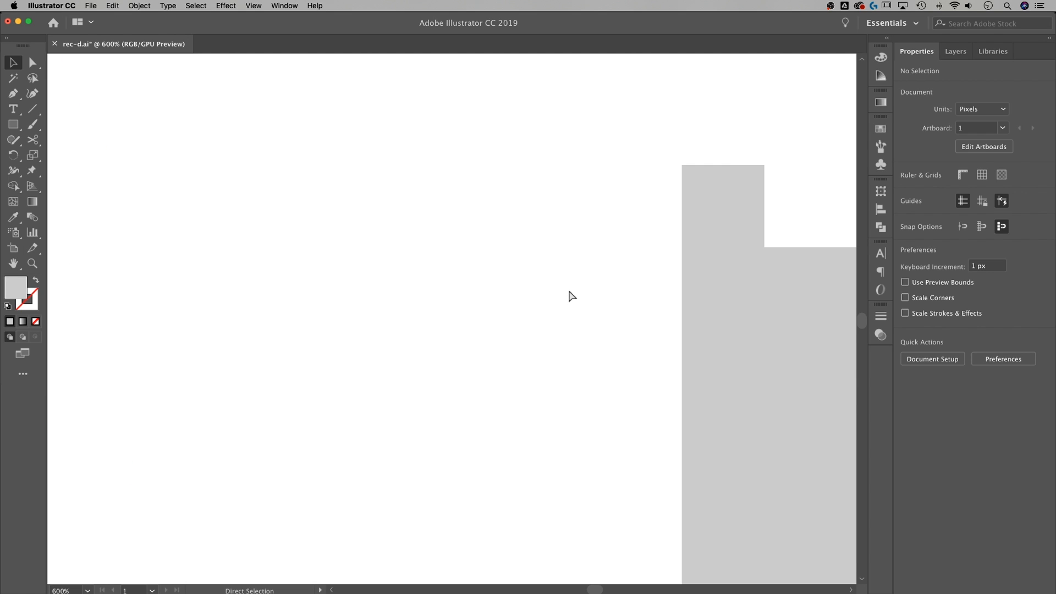
pyautogui.hscroll(6, 569, 296)
pyautogui.scroll(2, 569, 296)
pyautogui.click(520, 268)
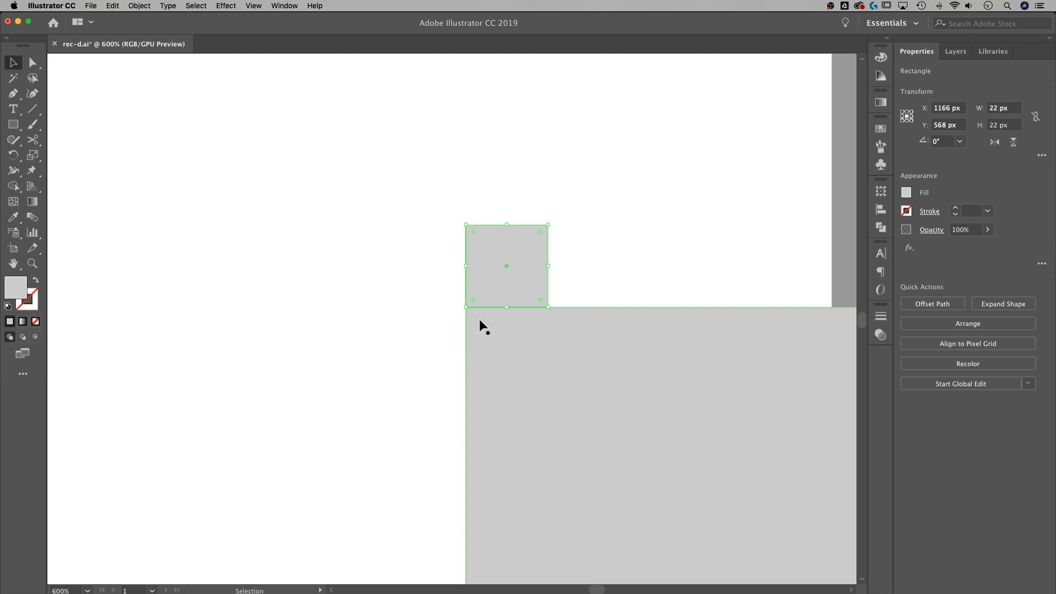
pyautogui.moveTo(481, 297); pyautogui.dragTo(454, 335)
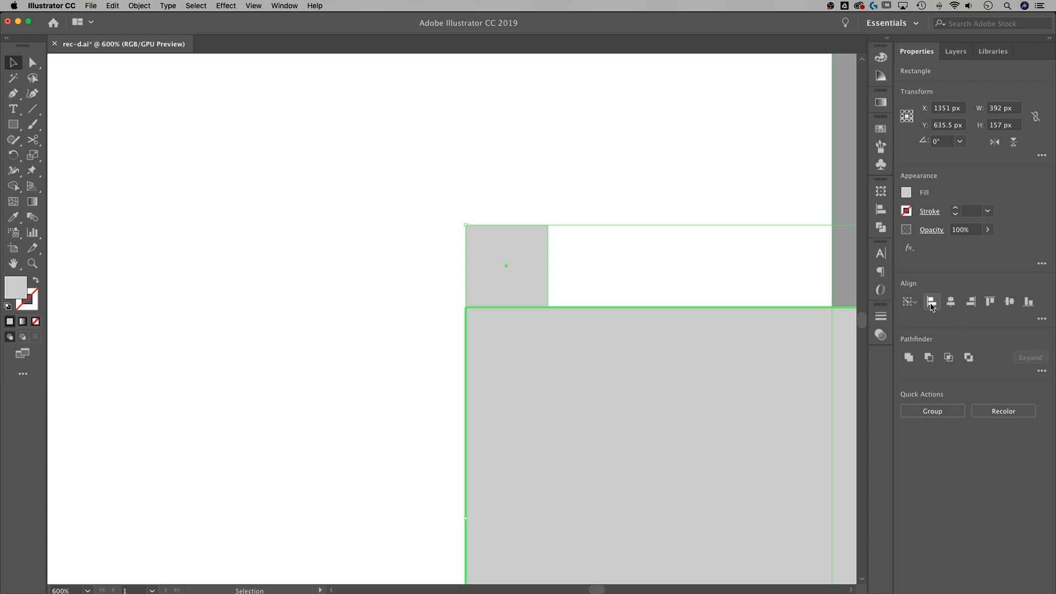
pyautogui.click(625, 182)
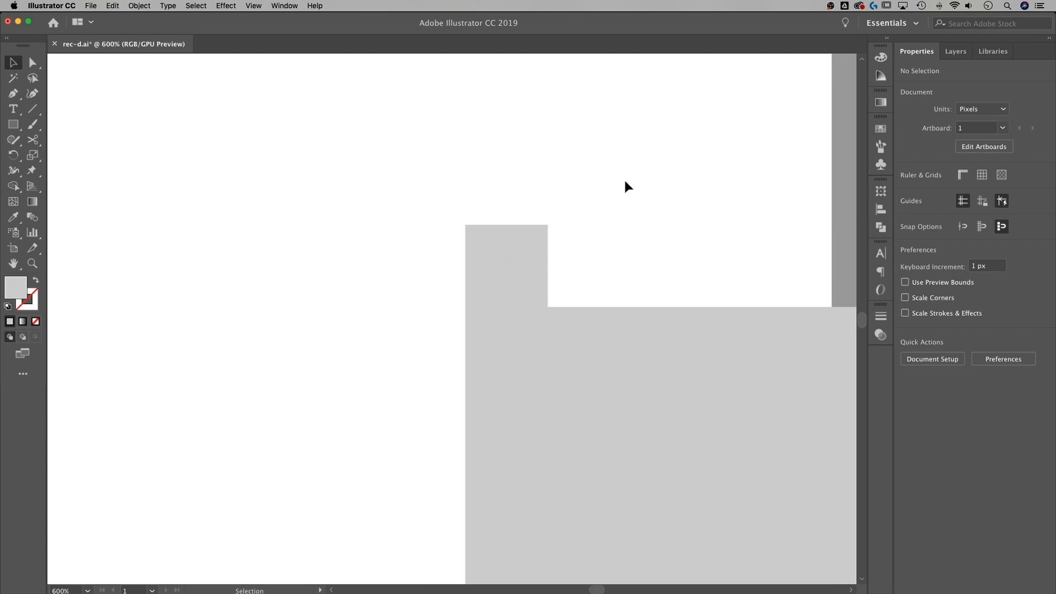
# Extend the square's lower edge slightly into the wall so it is 24 px high
pyautogui.click(543, 307)
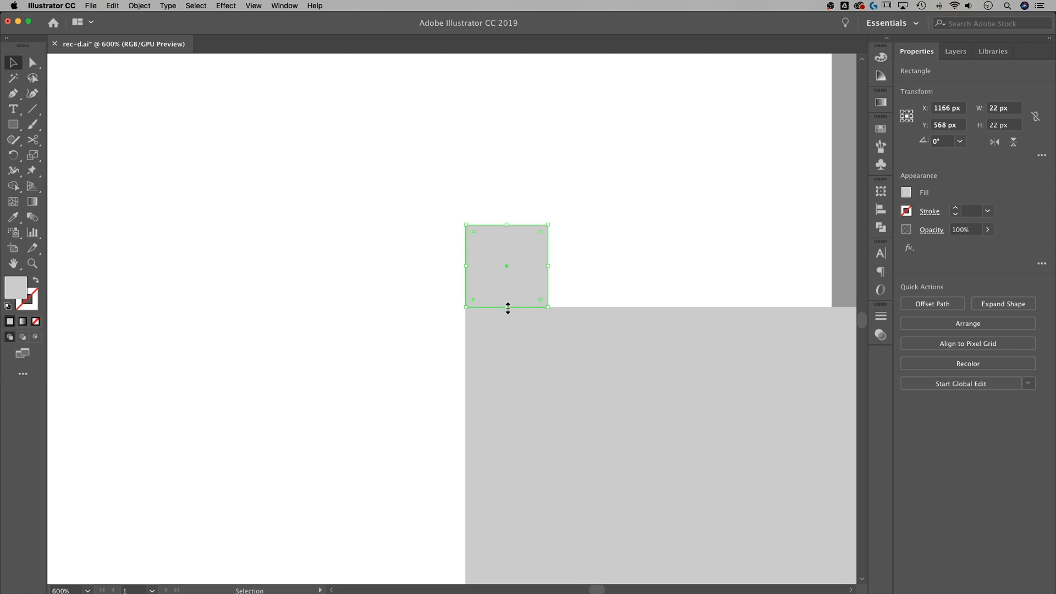
pyautogui.moveTo(508, 308); pyautogui.dragTo(505, 314)
pyautogui.click(598, 275)
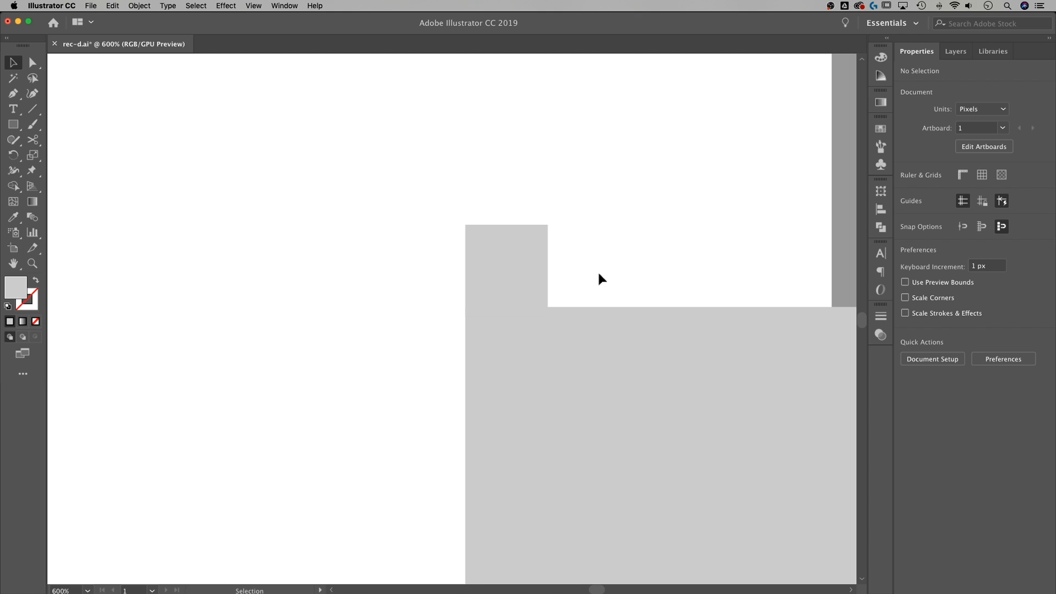
# Duplicate the battlement 39 px to the right along the top of the wall
pyautogui.press('super+minus')
pyautogui.press('super+minus')
pyautogui.press('super+minus')
pyautogui.press('super+minus')
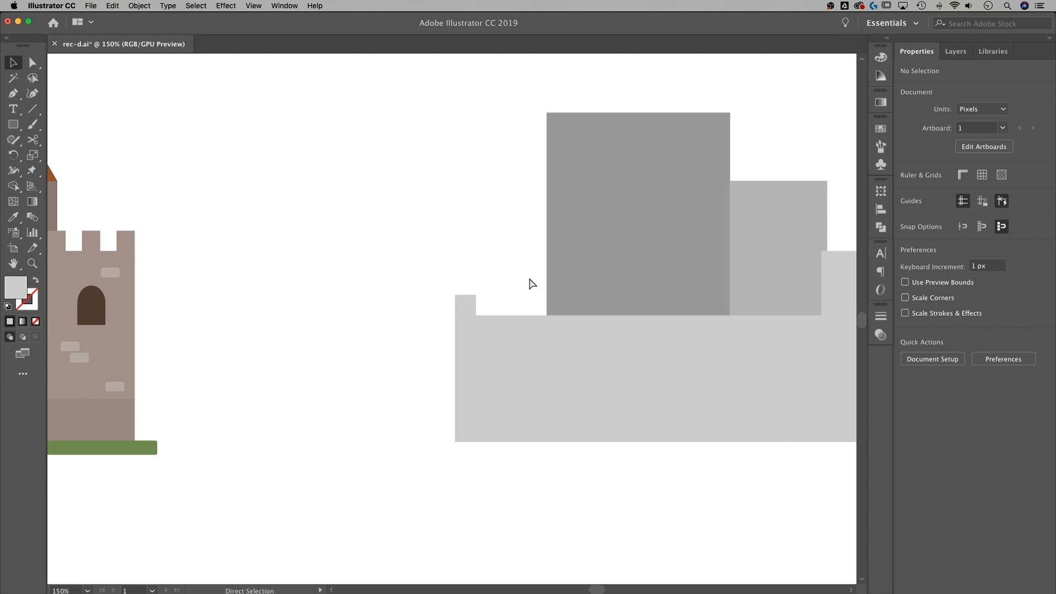
pyautogui.hscroll(5, 534, 283)
pyautogui.press('v')
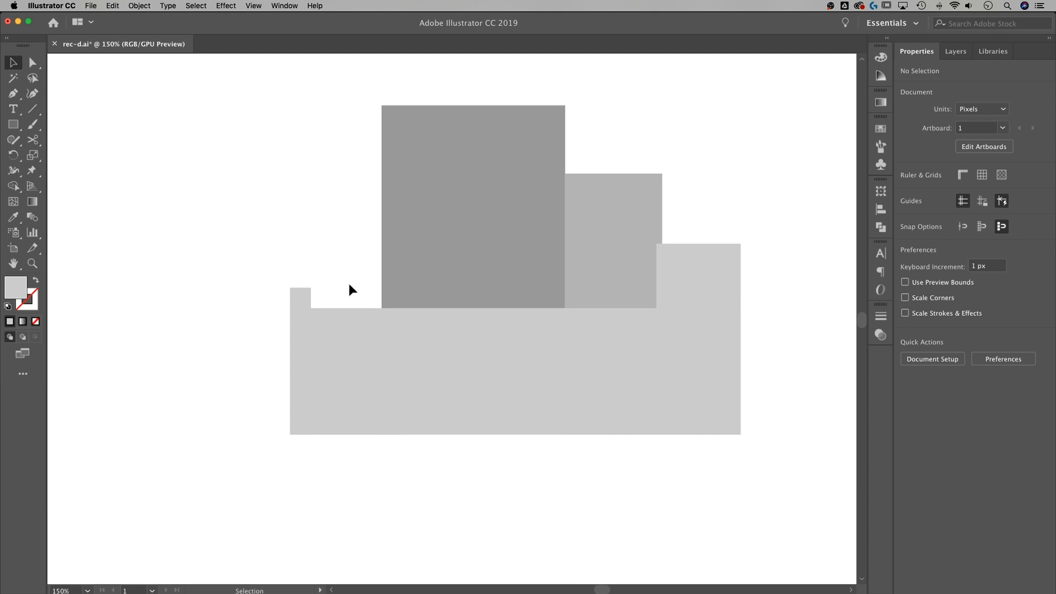
pyautogui.click(304, 299)
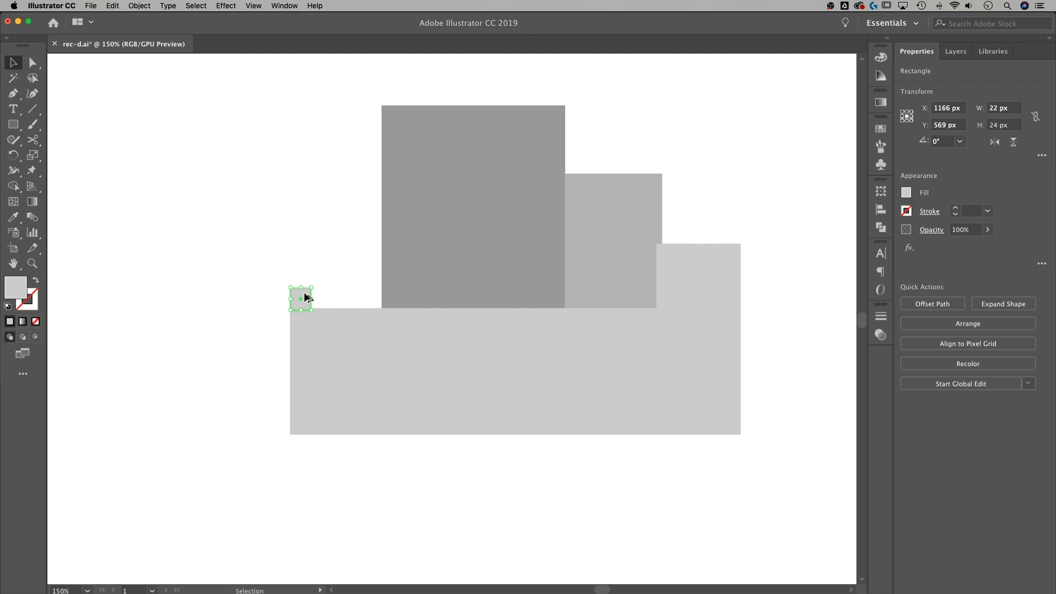
pyautogui.moveTo(306, 298); pyautogui.dragTo(341, 294)
# Repeat the duplication with Transform Again until ten battlements run along the top of the wall
pyautogui.click(144, 7)
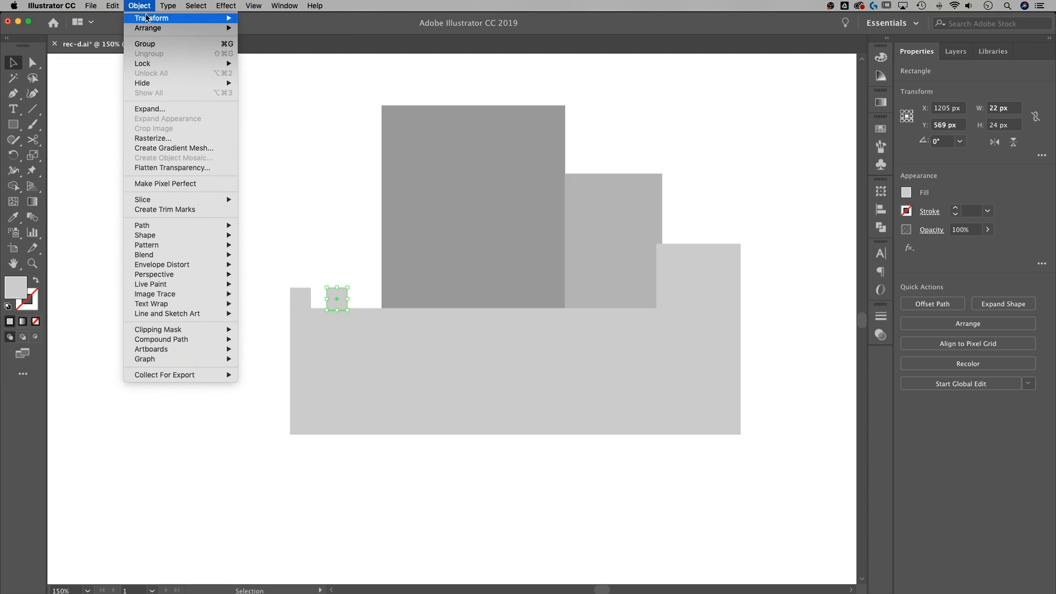
pyautogui.moveTo(154, 18)
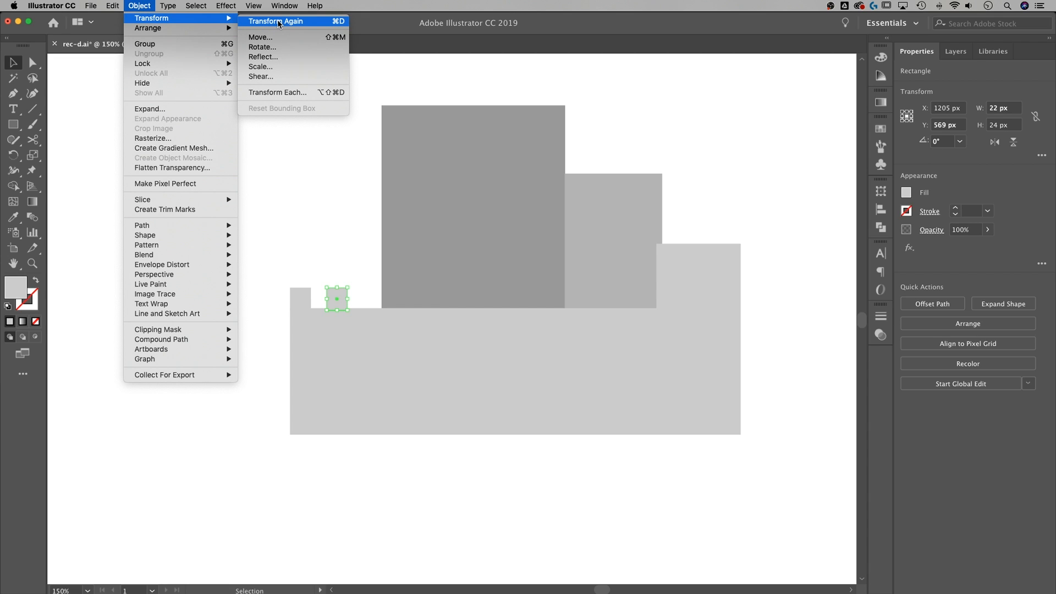
pyautogui.click(340, 22)
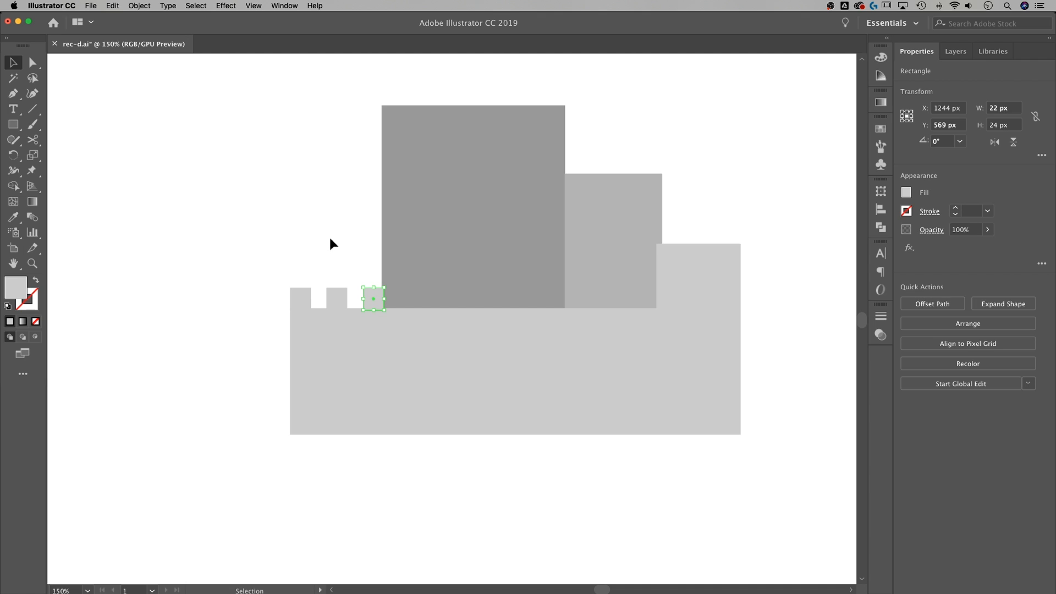
pyautogui.press('a')
pyautogui.press('super+d')
pyautogui.press('super+d')
pyautogui.press('super+d')
pyautogui.press('super+d')
pyautogui.press('super+d')
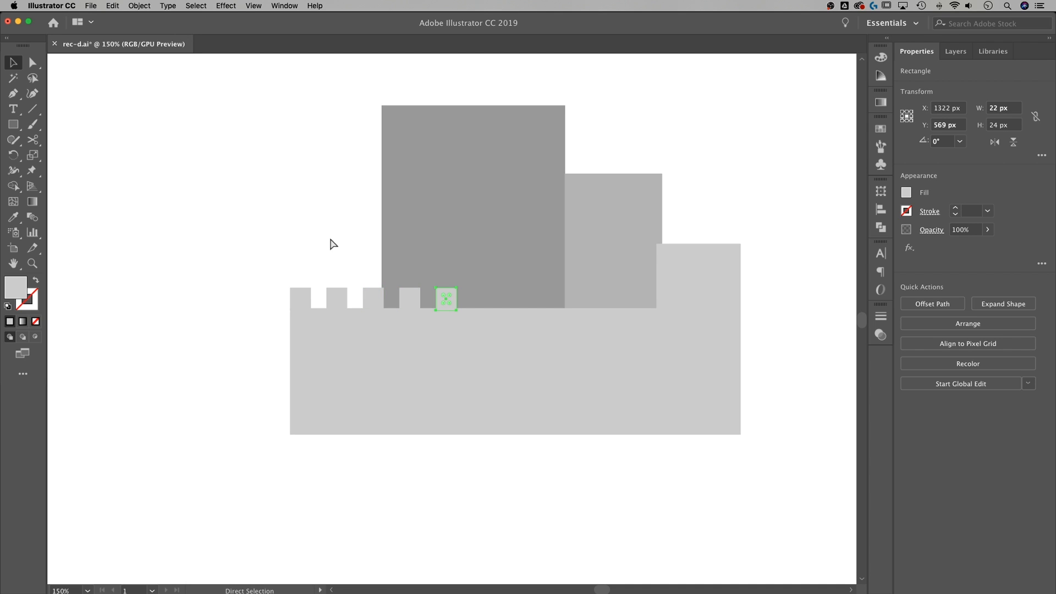
pyautogui.press('super+d')
pyautogui.press('super+d')
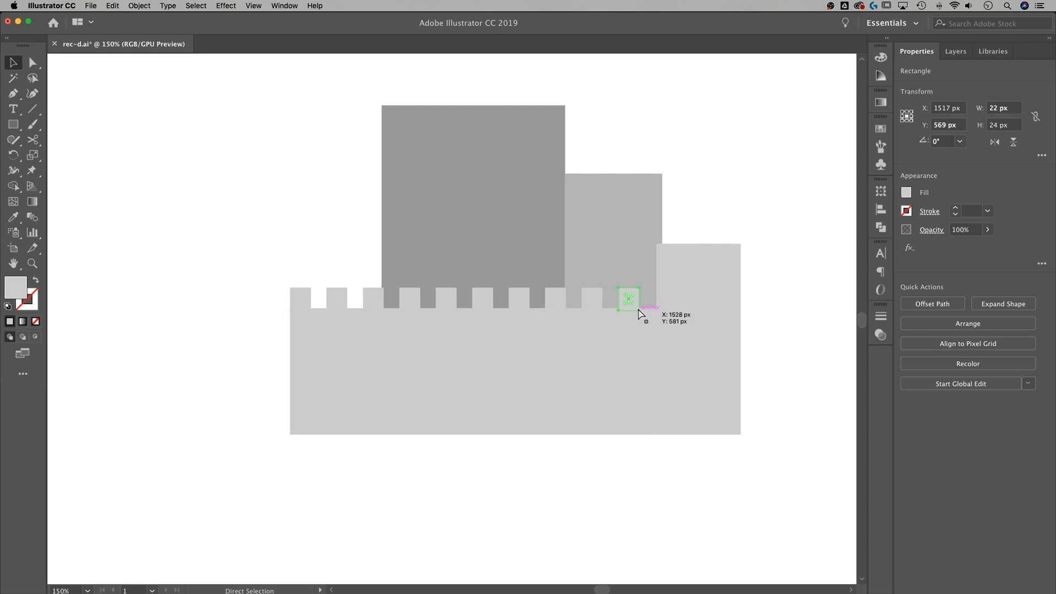
pyautogui.click(728, 186)
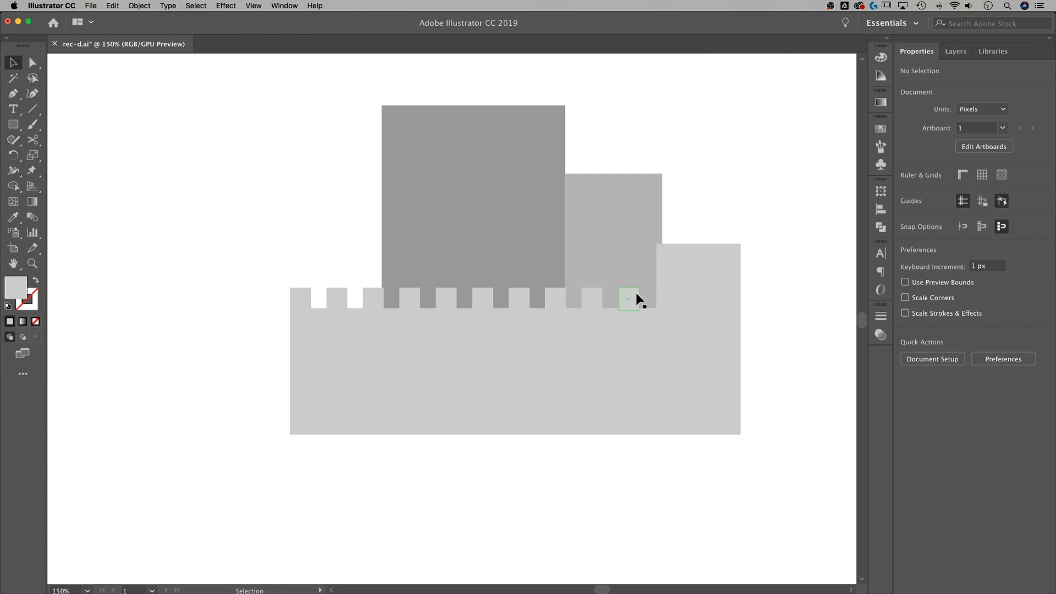
# Move the last battlement to the wall's right end and align its right edge with the wall as key object
pyautogui.moveTo(635, 294); pyautogui.dragTo(652, 297)
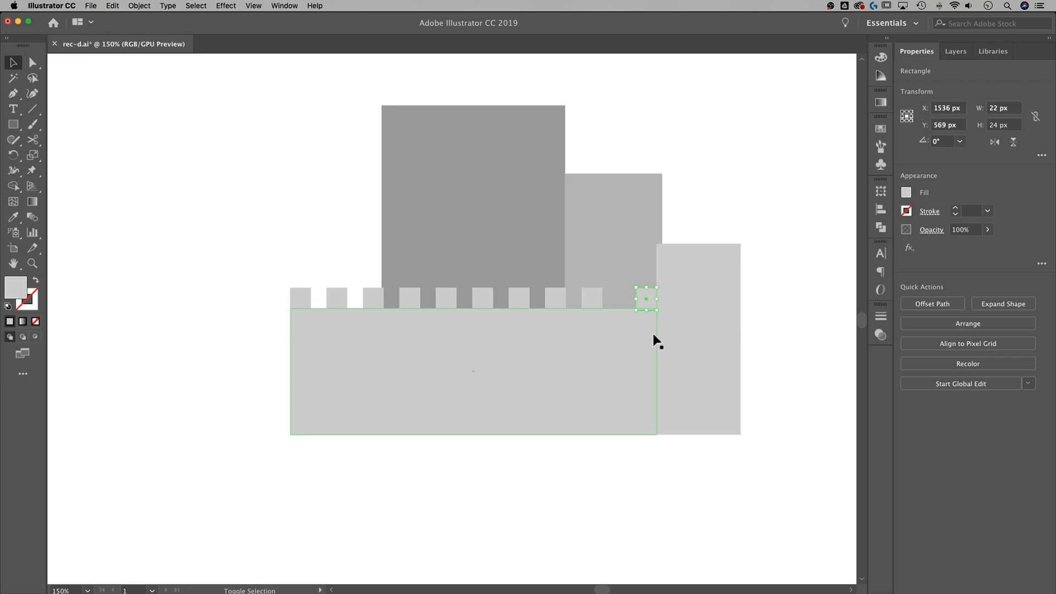
pyautogui.keyDown('shift'); pyautogui.click(634, 360); pyautogui.keyUp('shift')
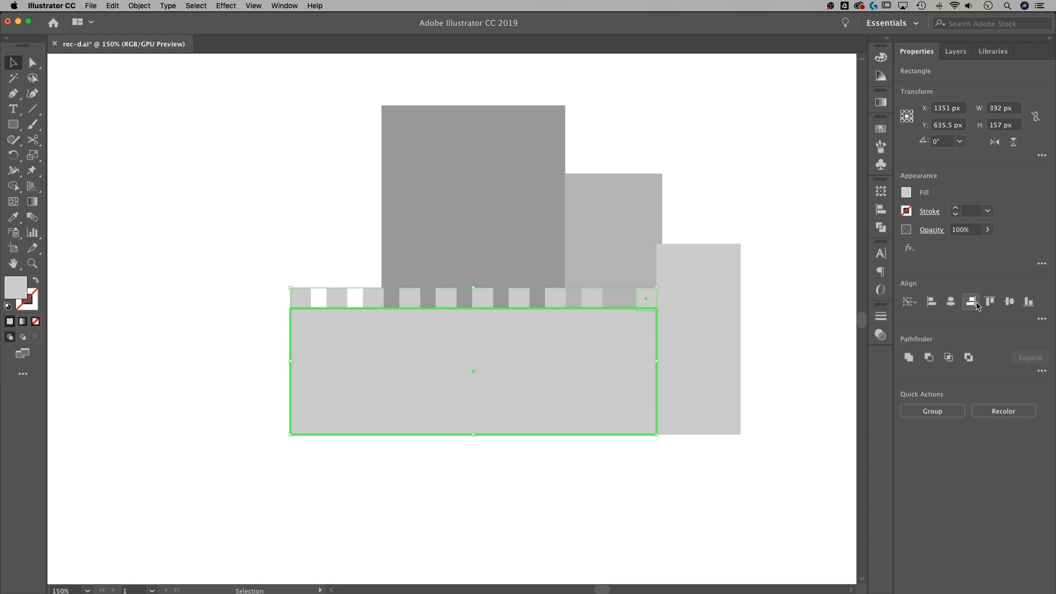
pyautogui.click(798, 271)
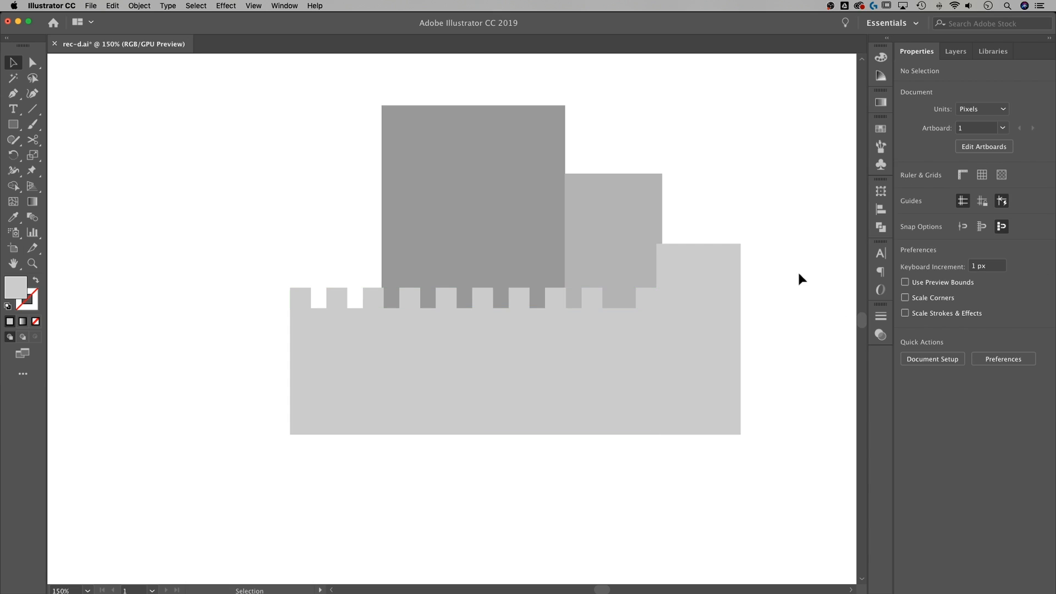
# Select all ten wall battlements and distribute them evenly by their horizontal centers
pyautogui.click(644, 296)
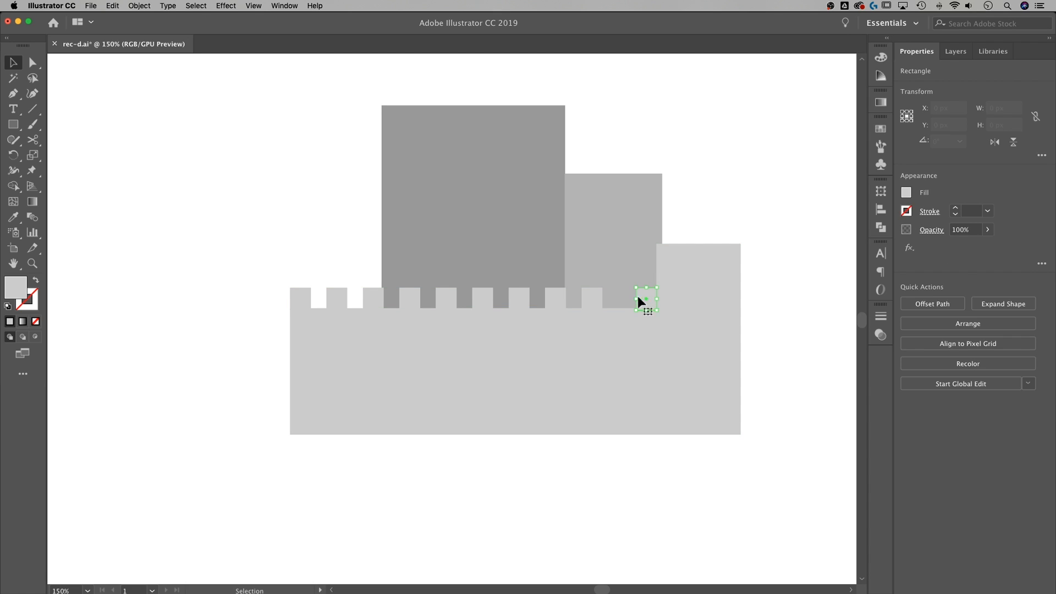
pyautogui.keyDown('shift'); pyautogui.click(593, 296); pyautogui.keyUp('shift')
pyautogui.keyDown('shift'); pyautogui.click(555, 297); pyautogui.keyUp('shift')
pyautogui.keyDown('shift'); pyautogui.click(518, 298); pyautogui.keyUp('shift')
pyautogui.keyDown('shift'); pyautogui.click(483, 298); pyautogui.keyUp('shift')
pyautogui.keyDown('shift'); pyautogui.click(454, 297); pyautogui.keyUp('shift')
pyautogui.keyDown('shift'); pyautogui.click(404, 303); pyautogui.keyUp('shift')
pyautogui.keyDown('shift'); pyautogui.click(378, 302); pyautogui.keyUp('shift')
pyautogui.keyDown('shift'); pyautogui.click(338, 302); pyautogui.keyUp('shift')
pyautogui.keyDown('shift'); pyautogui.click(297, 302); pyautogui.keyUp('shift')
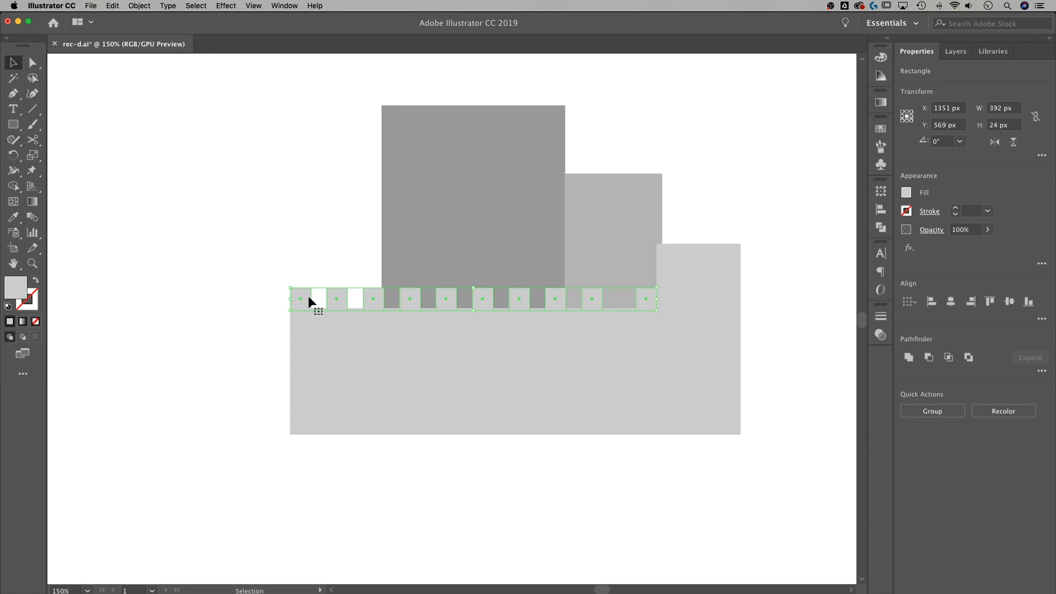
pyautogui.click(278, 6)
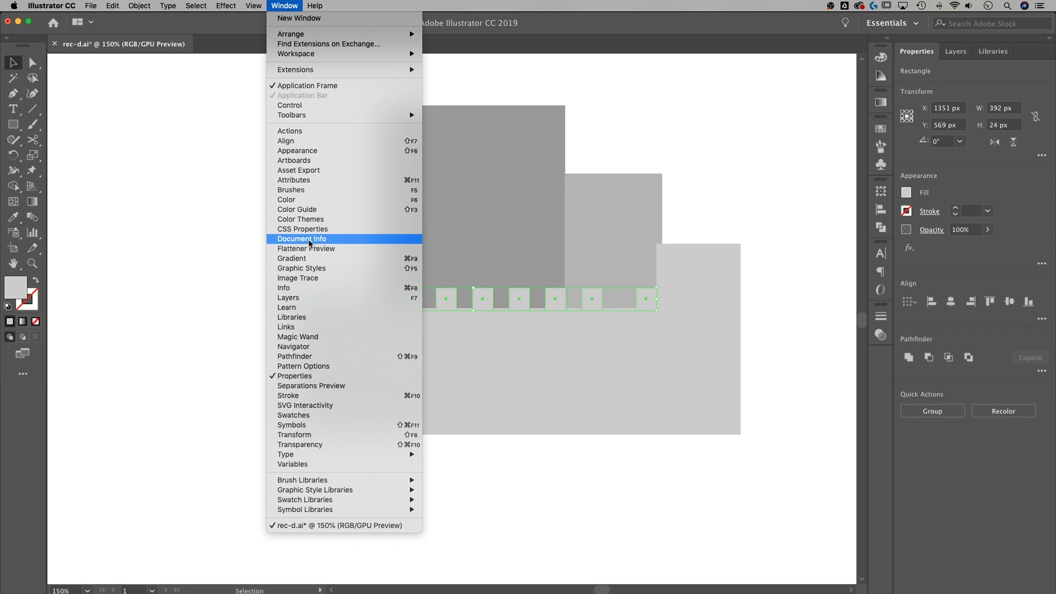
pyautogui.click(313, 141)
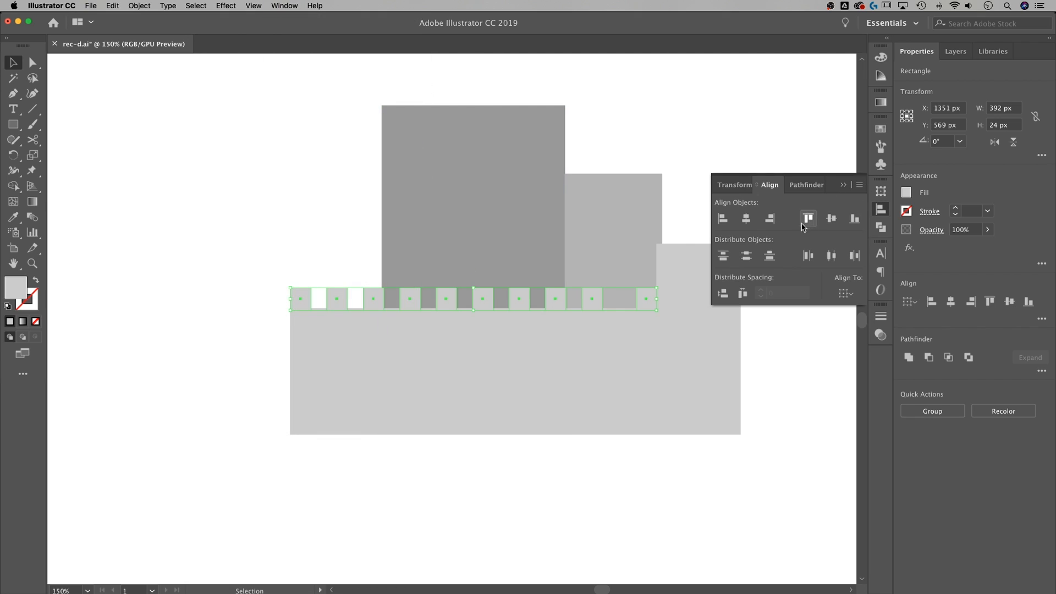
pyautogui.click(860, 185)
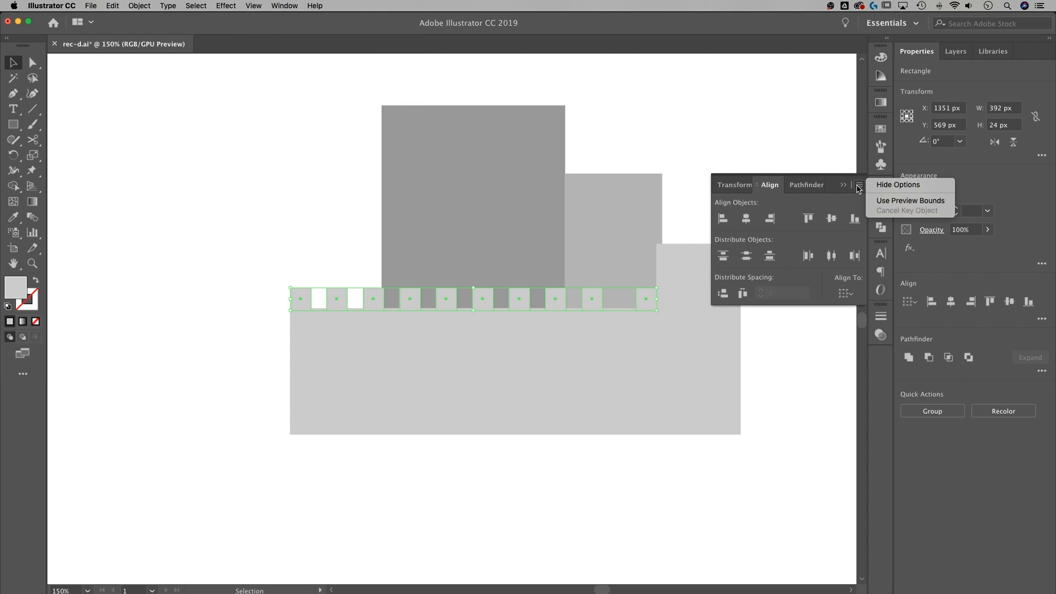
pyautogui.press('Escape')
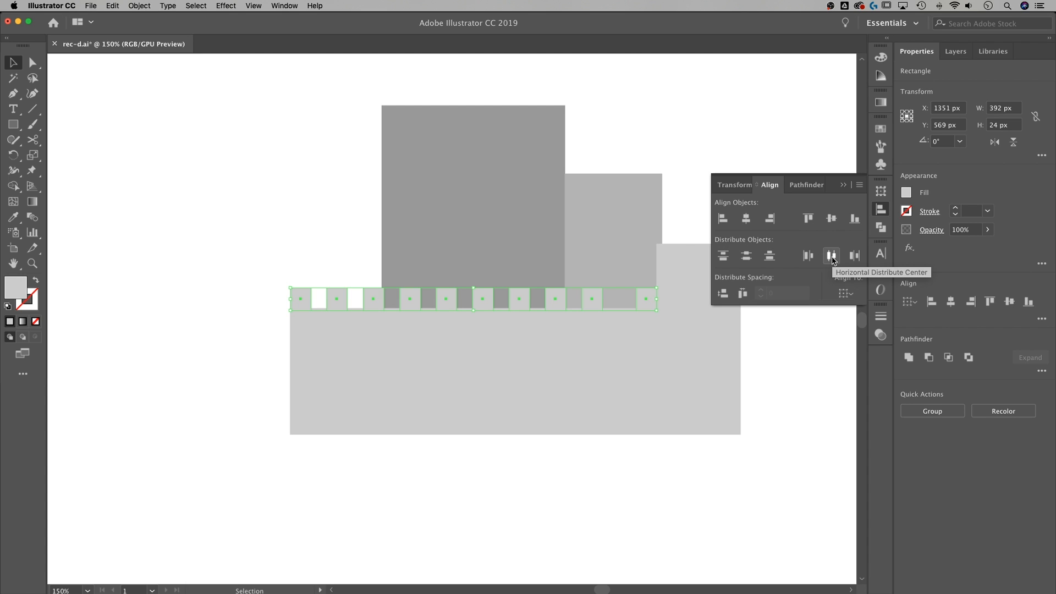
pyautogui.click(846, 293)
pyautogui.click(850, 306)
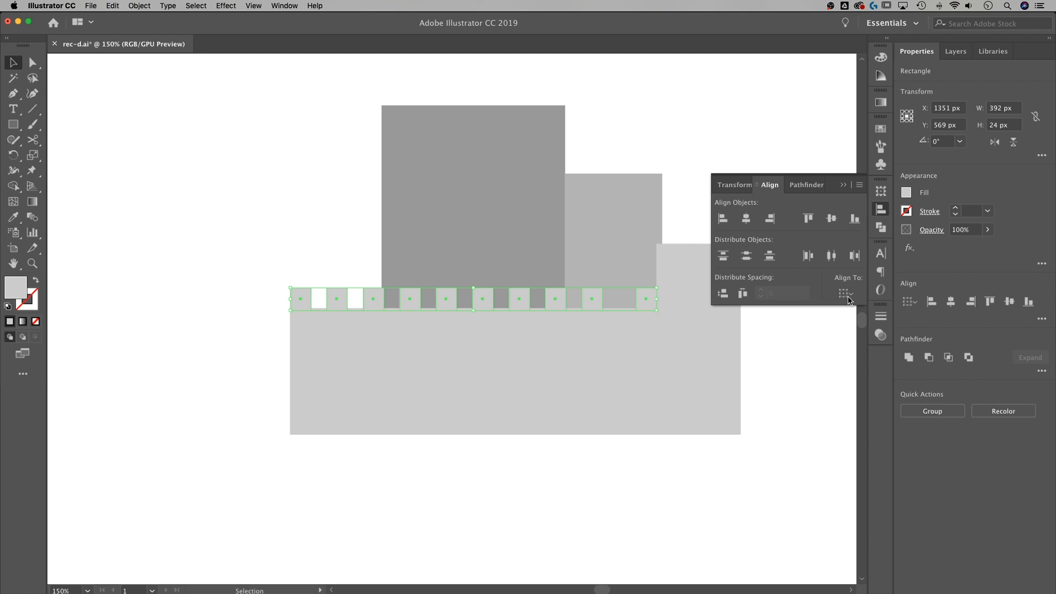
pyautogui.click(832, 256)
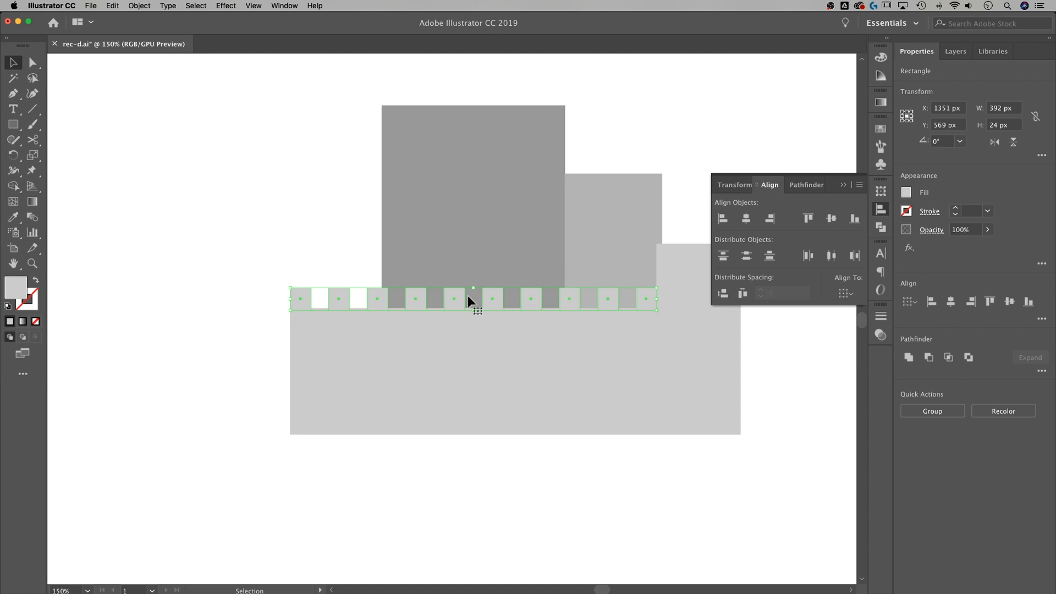
pyautogui.keyDown('shift'); pyautogui.click(292, 335); pyautogui.keyUp('shift')
pyautogui.press('super+8')
pyautogui.click(753, 117)
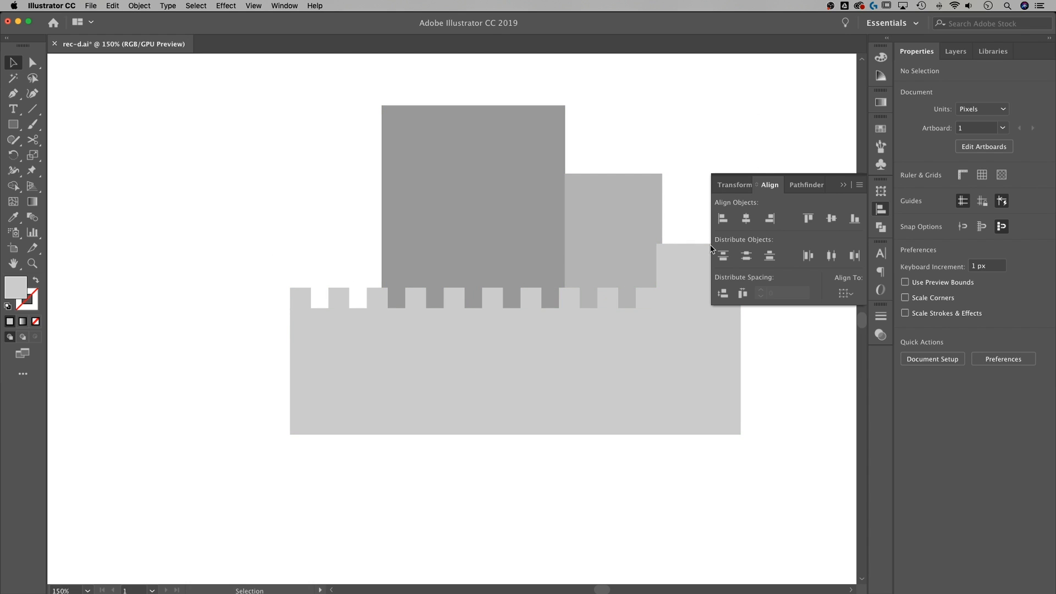
pyautogui.click(843, 185)
# Copy a wall battlement to the upper left corner of the right light-gray tower and align their left edges with the tower as key object
pyautogui.moveTo(606, 296); pyautogui.dragTo(671, 234)
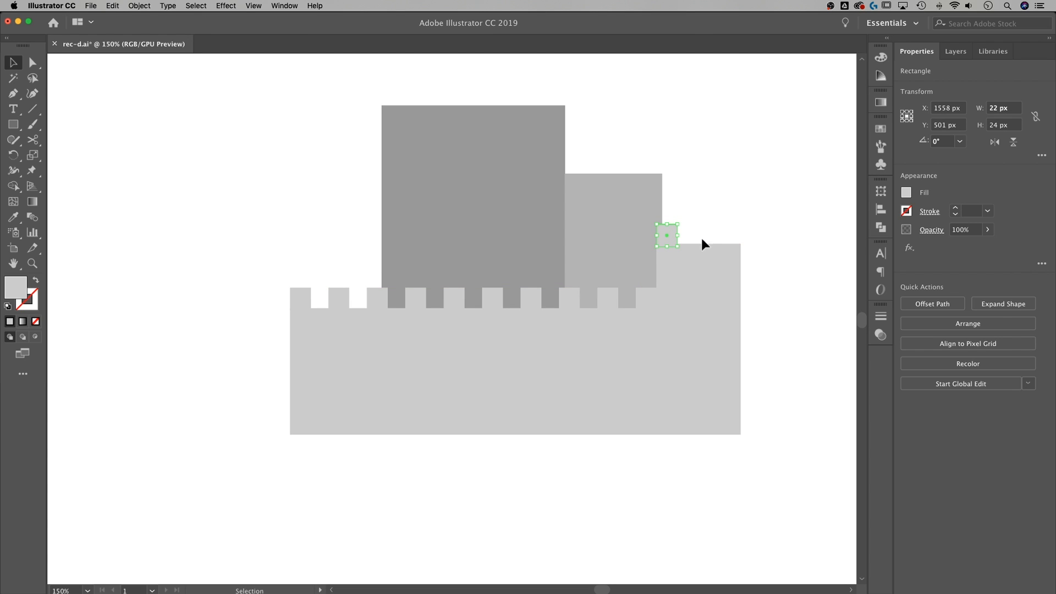
pyautogui.keyDown('shift'); pyautogui.click(703, 256); pyautogui.keyUp('shift')
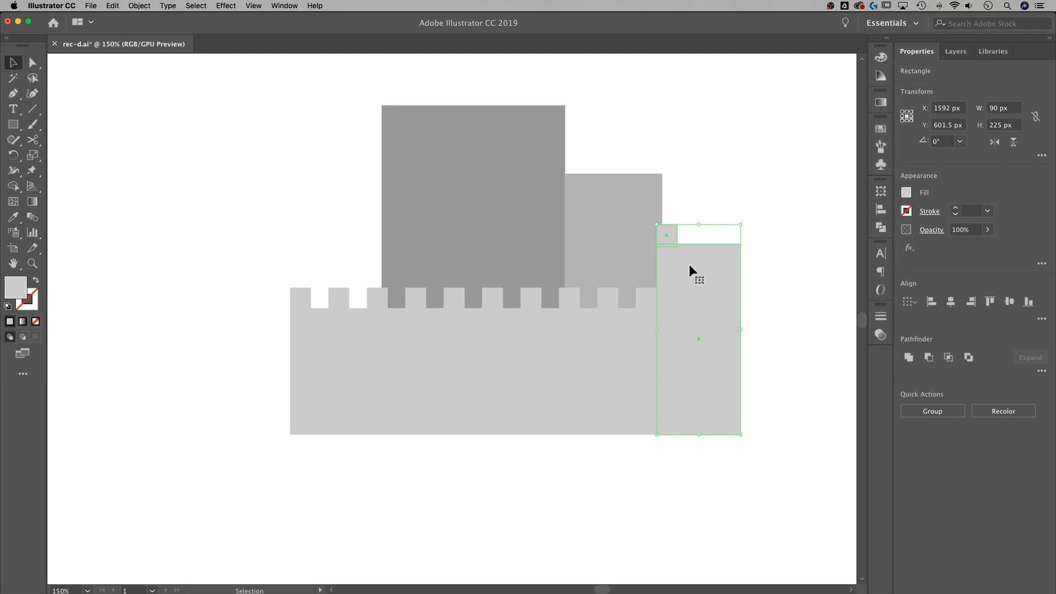
pyautogui.click(704, 263)
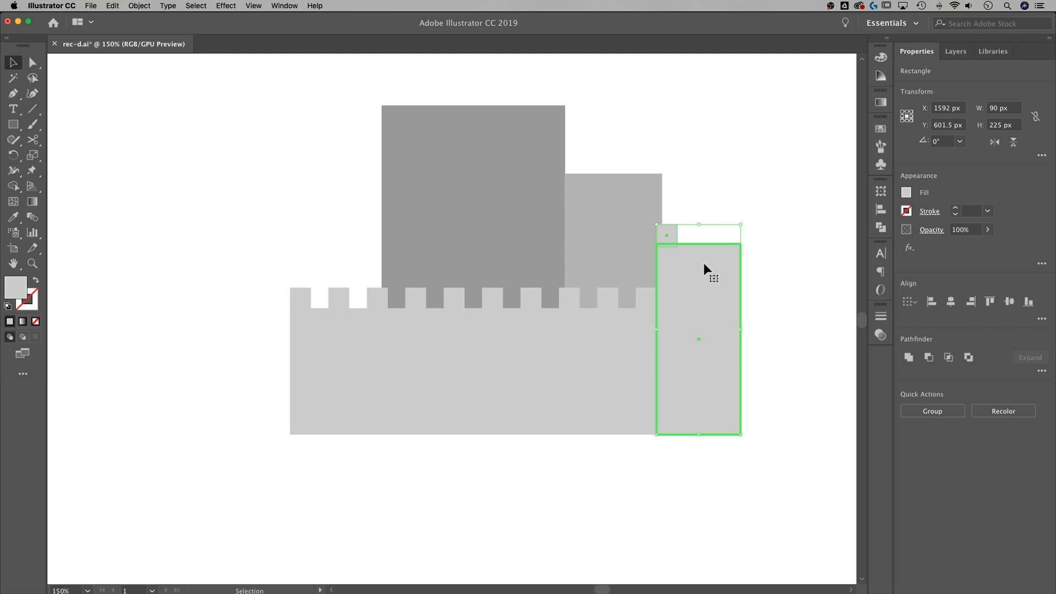
pyautogui.click(767, 283)
# Copy the battlement to the right light-gray tower's upper right corner and align its right edge with the tower as key object
pyautogui.moveTo(666, 231); pyautogui.dragTo(735, 236)
pyautogui.keyDown('shift'); pyautogui.click(705, 311); pyautogui.keyUp('shift')
pyautogui.click(727, 285)
pyautogui.click(970, 301)
pyautogui.click(751, 242)
# Copy a battlement to the middle of the right tower's top and distribute the tower's three battlements evenly in the horizontal direction
pyautogui.click(728, 237)
pyautogui.moveTo(734, 228); pyautogui.dragTo(703, 230)
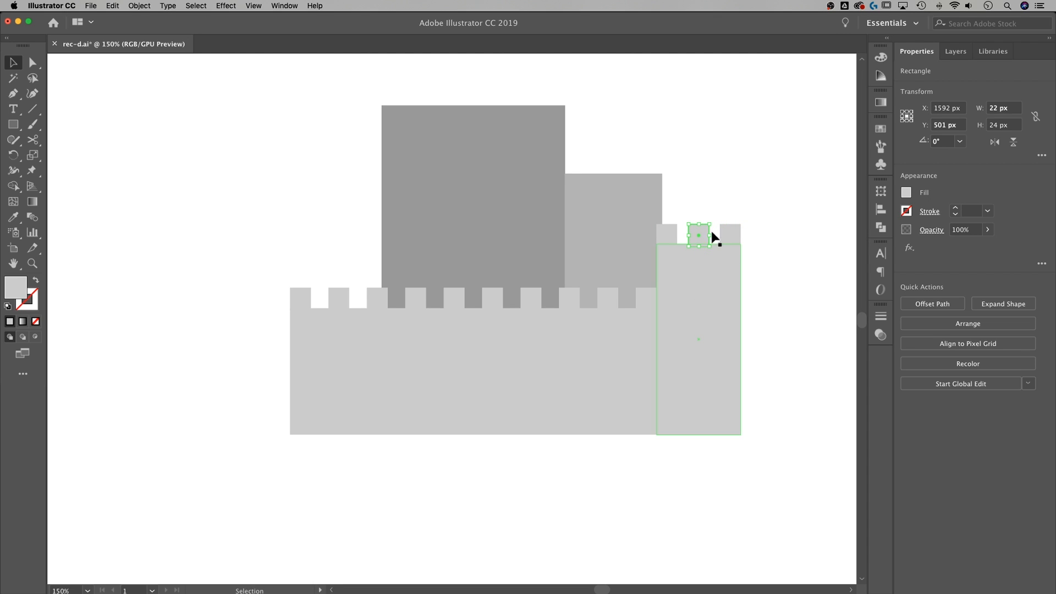
pyautogui.moveTo(675, 234); pyautogui.dragTo(672, 235)
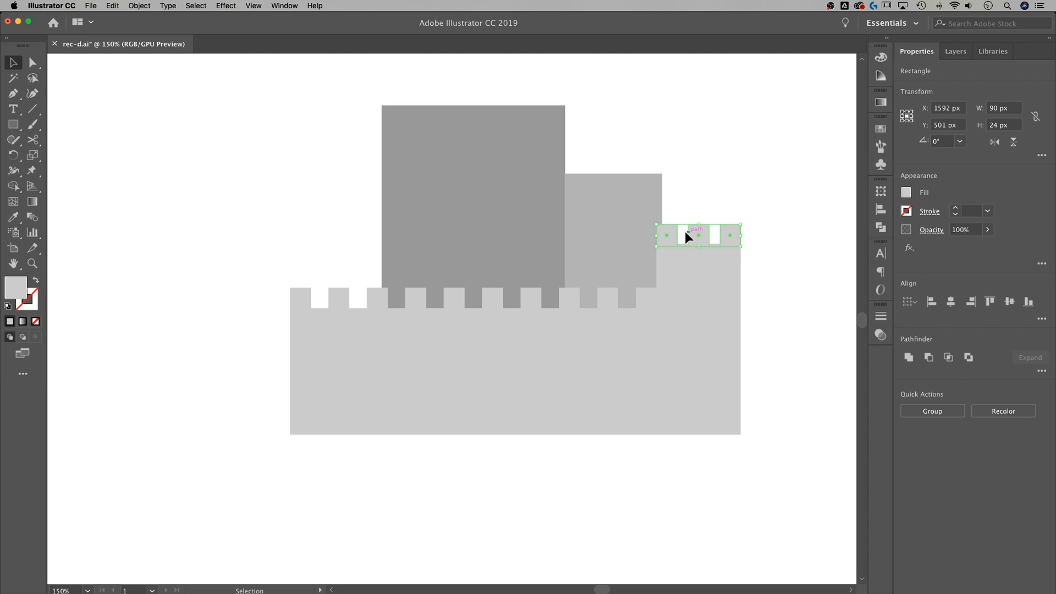
pyautogui.click(909, 301)
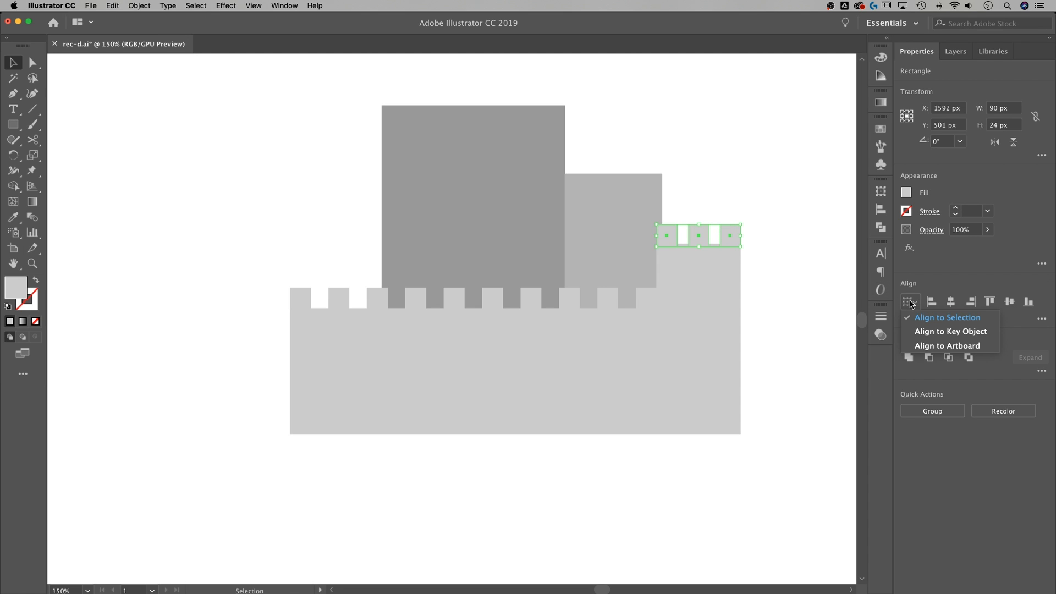
pyautogui.click(930, 309)
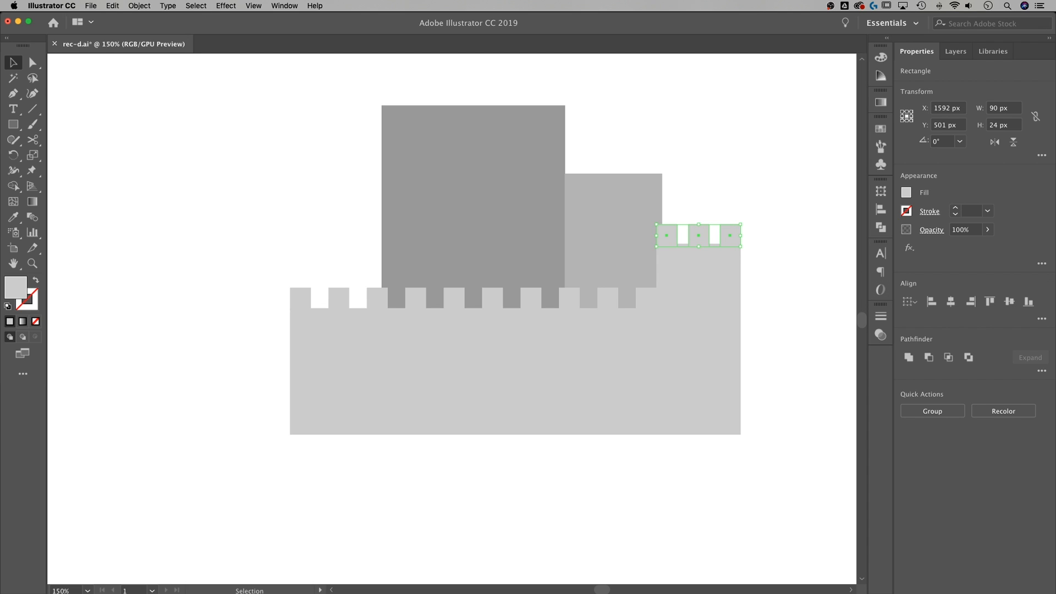
pyautogui.click(1042, 319)
pyautogui.click(1028, 430)
pyautogui.click(1010, 443)
pyautogui.click(802, 232)
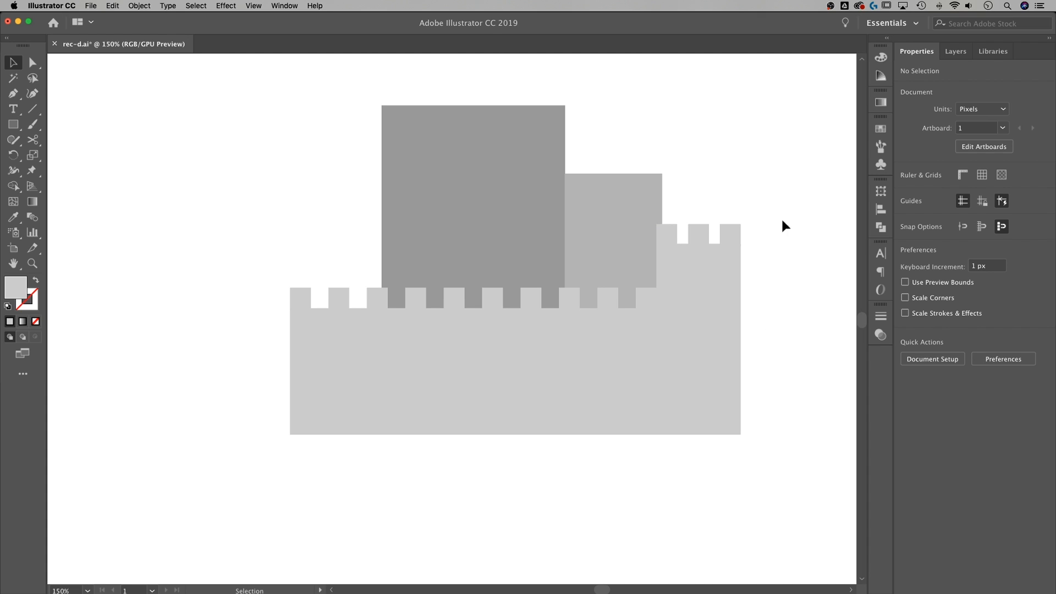
# Copy the right light-gray tower with its three battlements so it sits flush against the wall's left end
pyautogui.moveTo(779, 199); pyautogui.dragTo(671, 337)
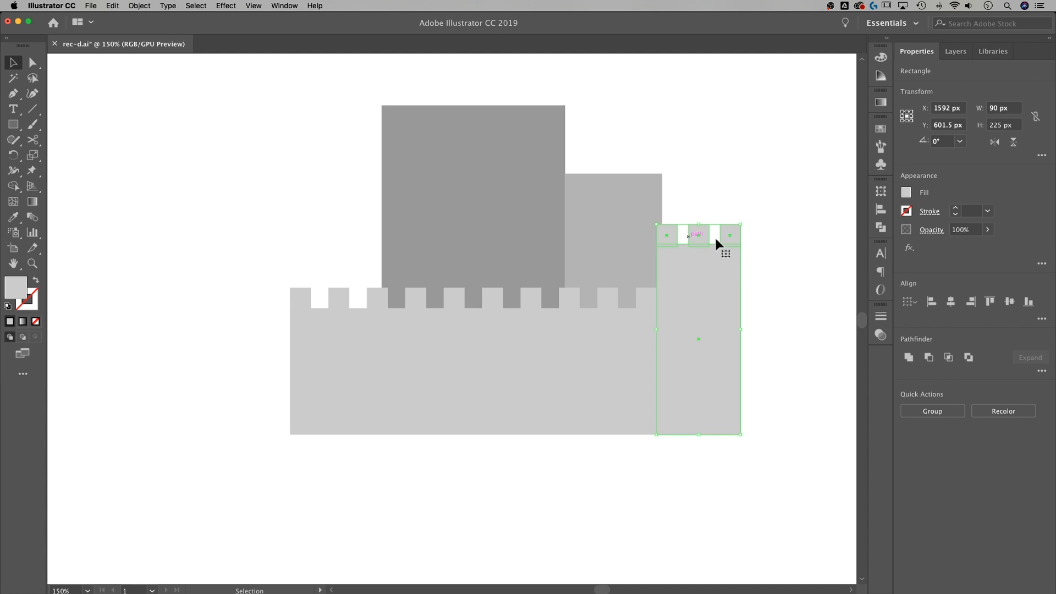
pyautogui.moveTo(703, 279); pyautogui.dragTo(259, 303)
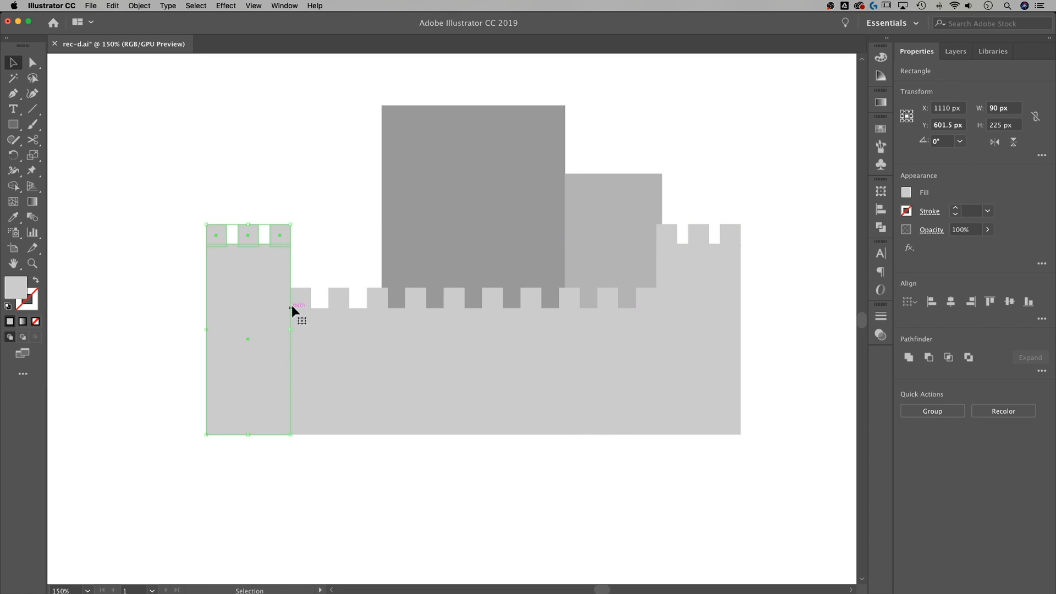
pyautogui.click(336, 225)
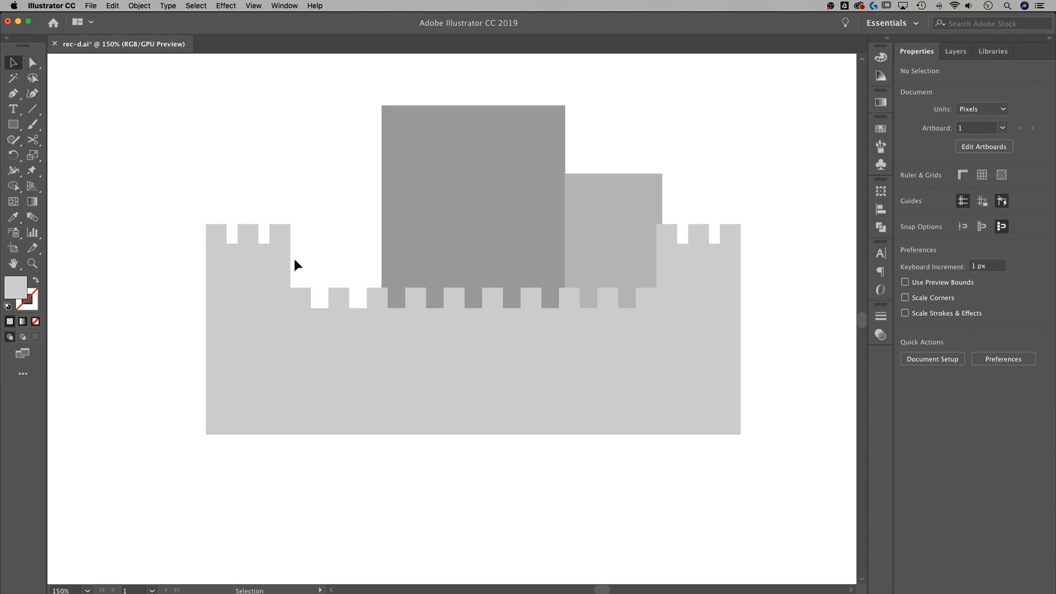
# Copy three battlements onto the mid-gray tower and align the first one's left edge with that tower as key object
pyautogui.moveTo(777, 183); pyautogui.dragTo(568, 242)
pyautogui.click(620, 189)
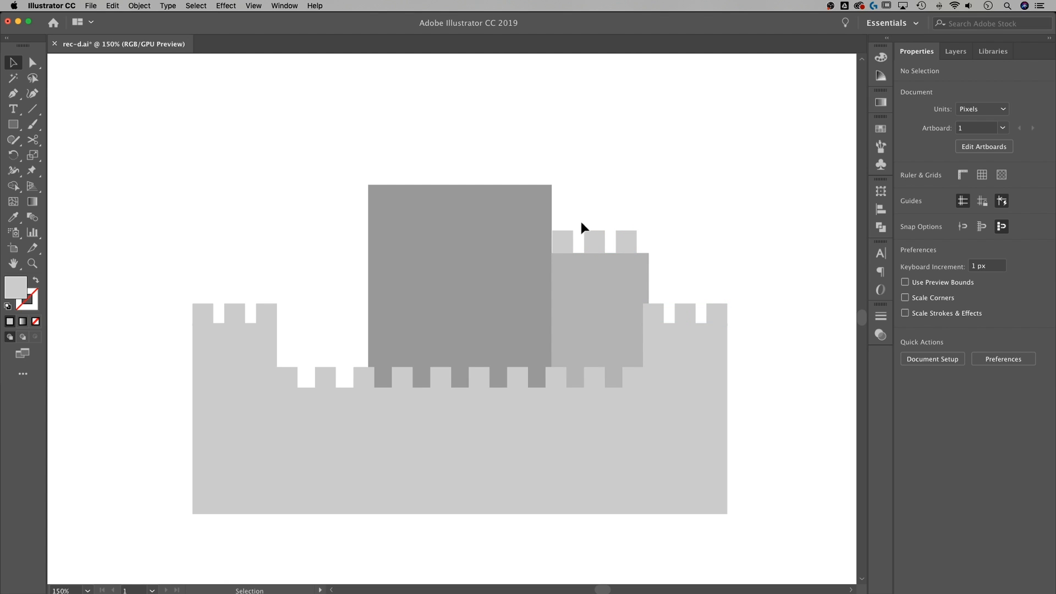
pyautogui.press('super+equal')
pyautogui.press('super+equal')
pyautogui.press('super+equal')
pyautogui.moveTo(656, 224); pyautogui.dragTo(551, 330)
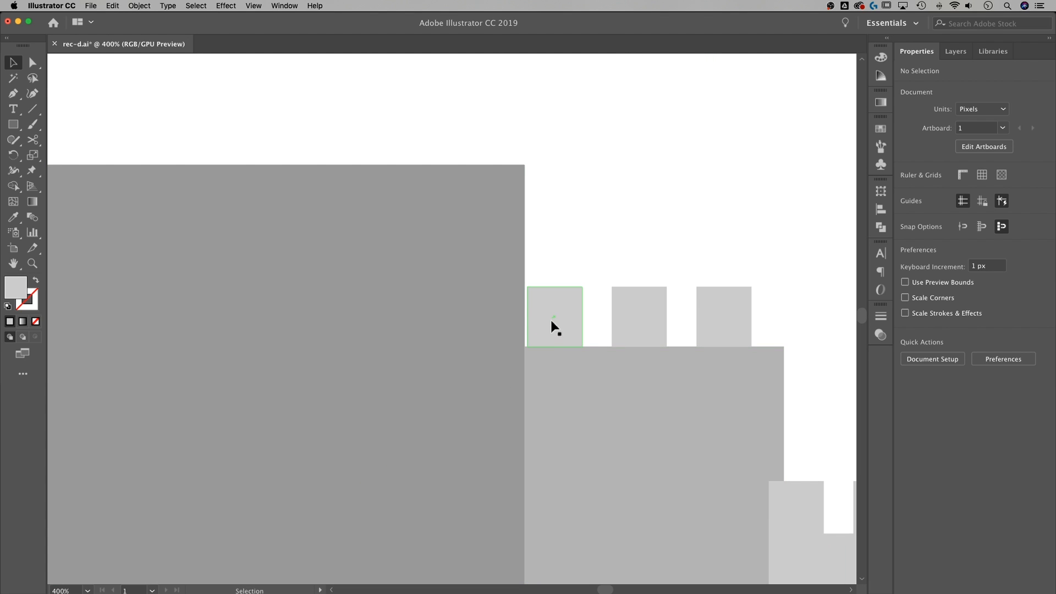
pyautogui.click(565, 310)
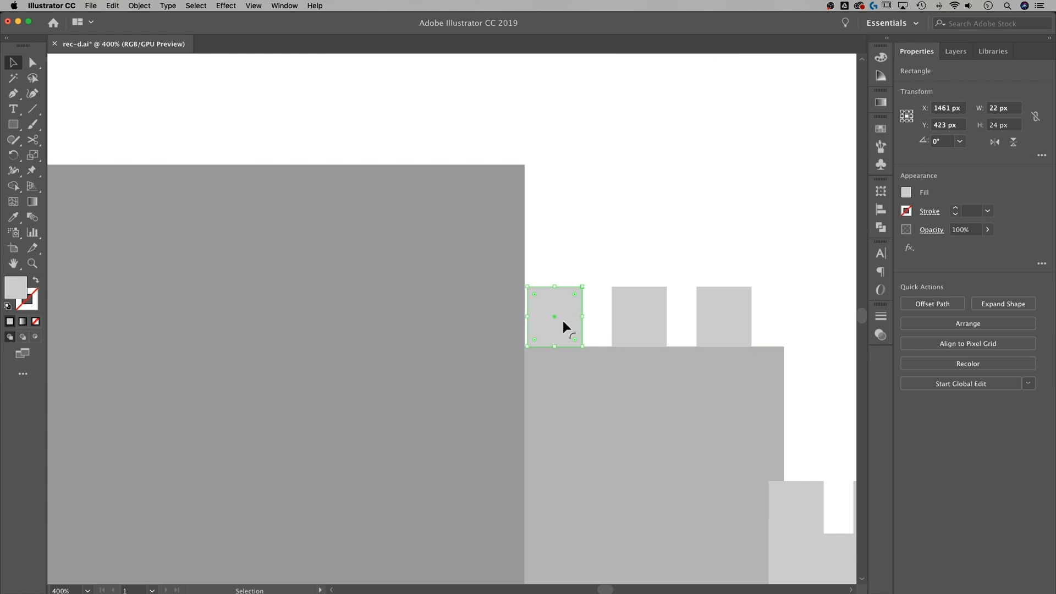
pyautogui.keyDown('shift'); pyautogui.click(580, 378); pyautogui.keyUp('shift')
pyautogui.click(569, 373)
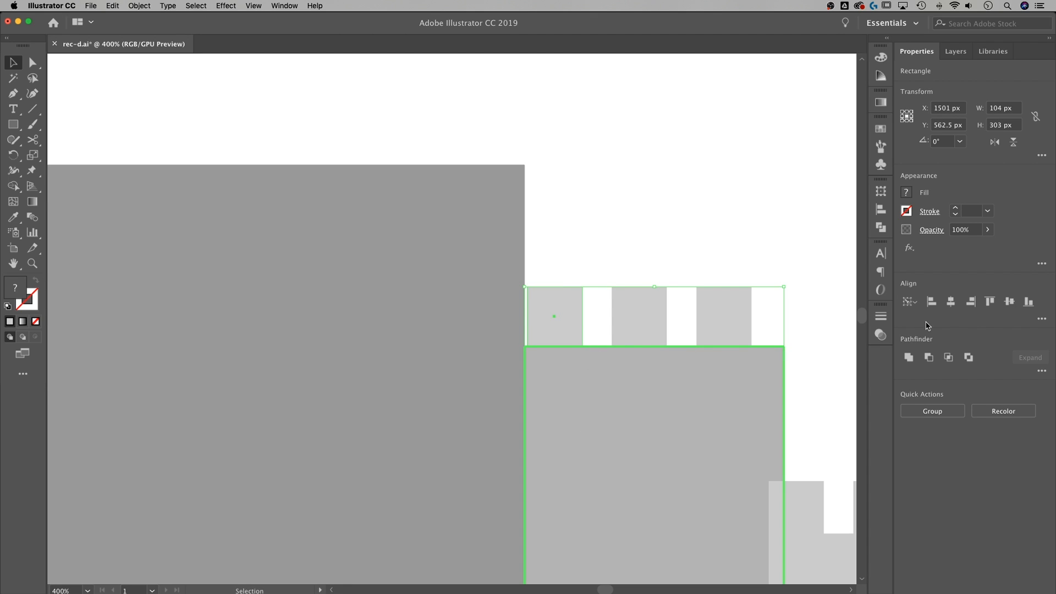
pyautogui.click(932, 301)
pyautogui.click(769, 234)
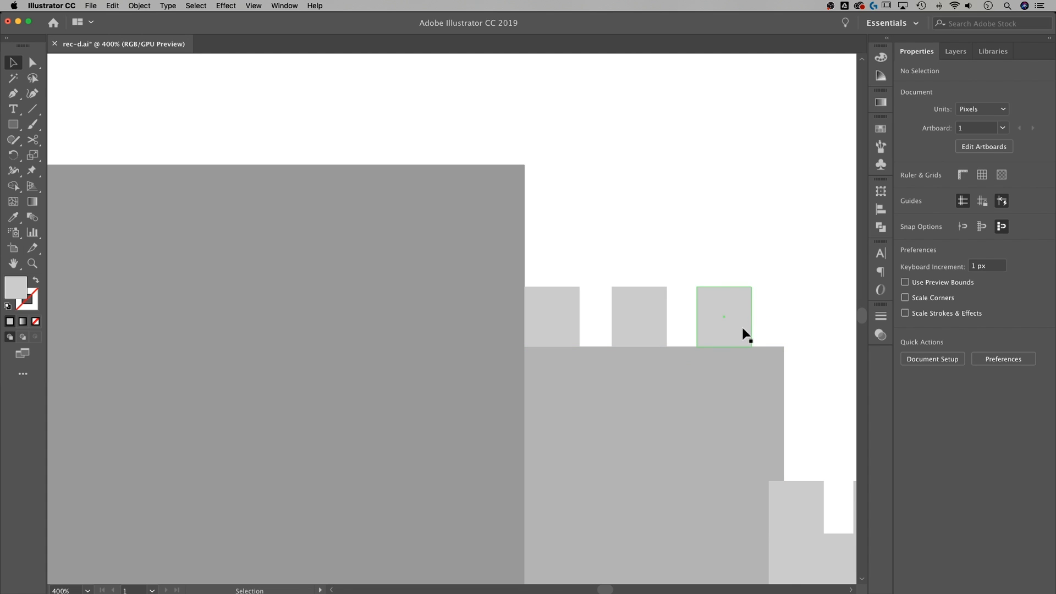
# Nudge the mid-gray tower's three battlements 2 px down into the tower and make them narrower
pyautogui.moveTo(784, 267); pyautogui.dragTo(532, 337)
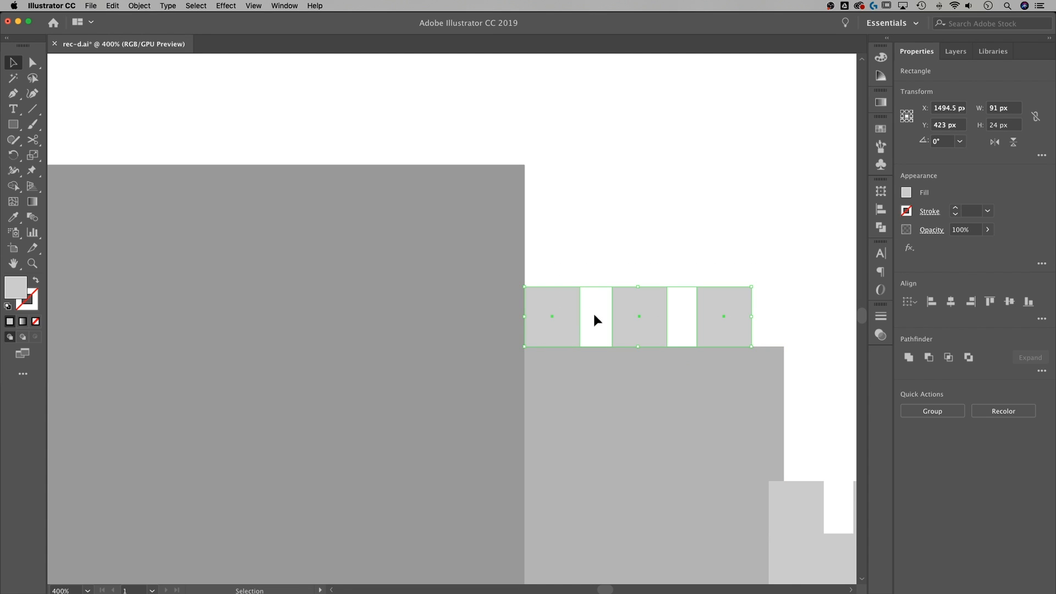
pyautogui.press('Down')
pyautogui.press('Down')
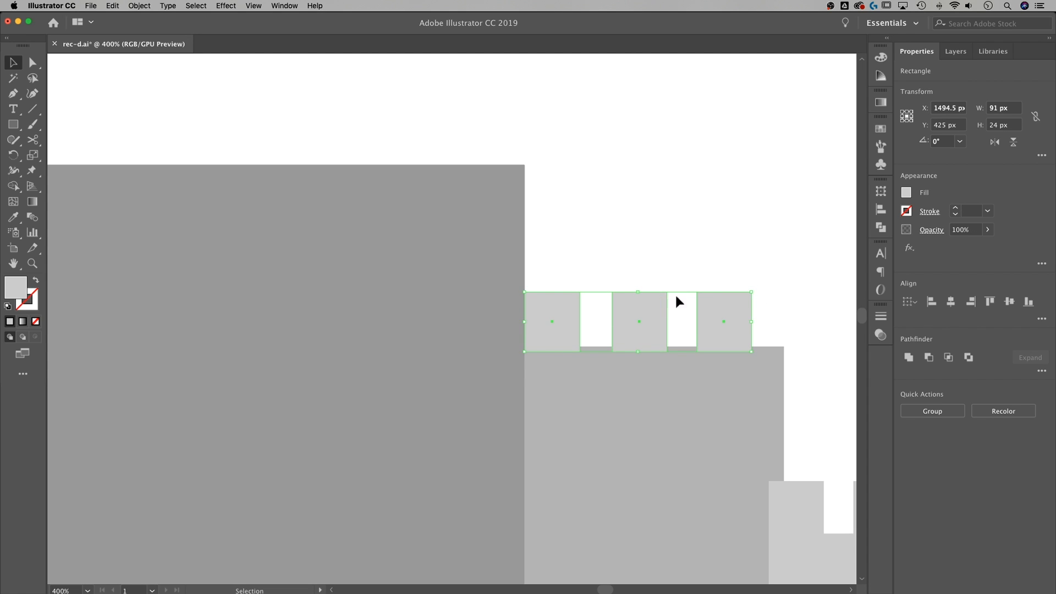
pyautogui.moveTo(752, 322)
pyautogui.mouseDown()
pyautogui.moveTo(710, 325)
pyautogui.moveTo(719, 306)
pyautogui.moveTo(760, 307)
pyautogui.mouseUp()
# Add a fourth battlement to the mid-gray tower and align its right edge with the tower as key object
pyautogui.click(714, 266)
pyautogui.click(695, 306)
pyautogui.moveTo(817, 243); pyautogui.dragTo(761, 378)
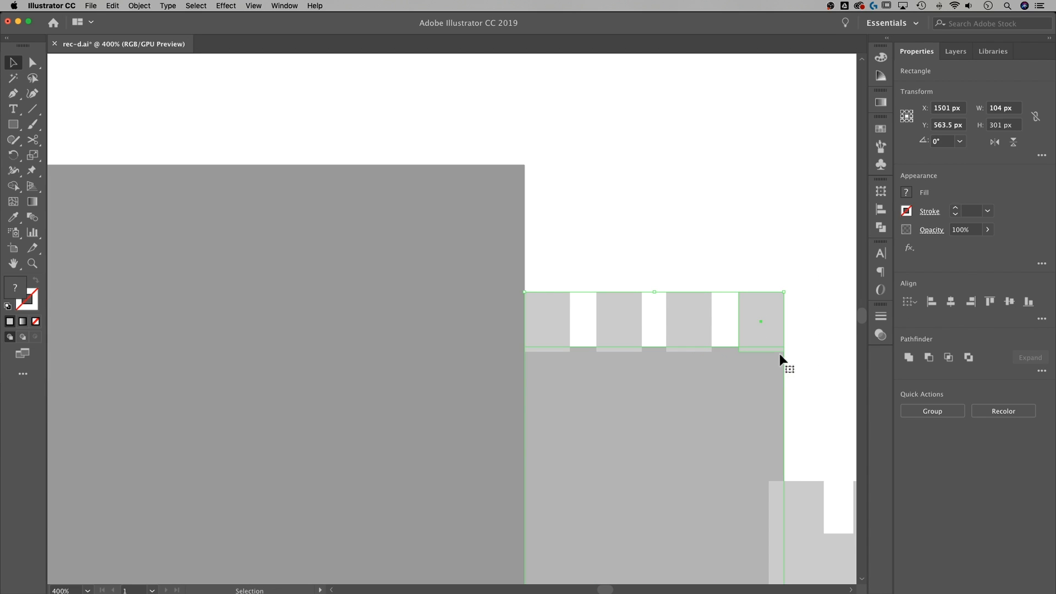
pyautogui.click(761, 364)
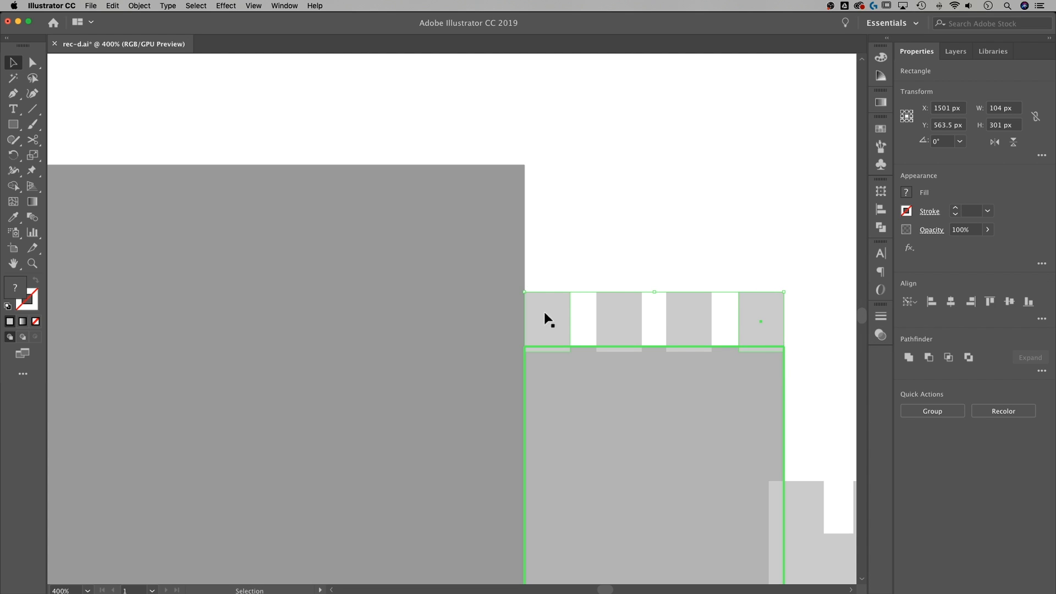
pyautogui.click(817, 245)
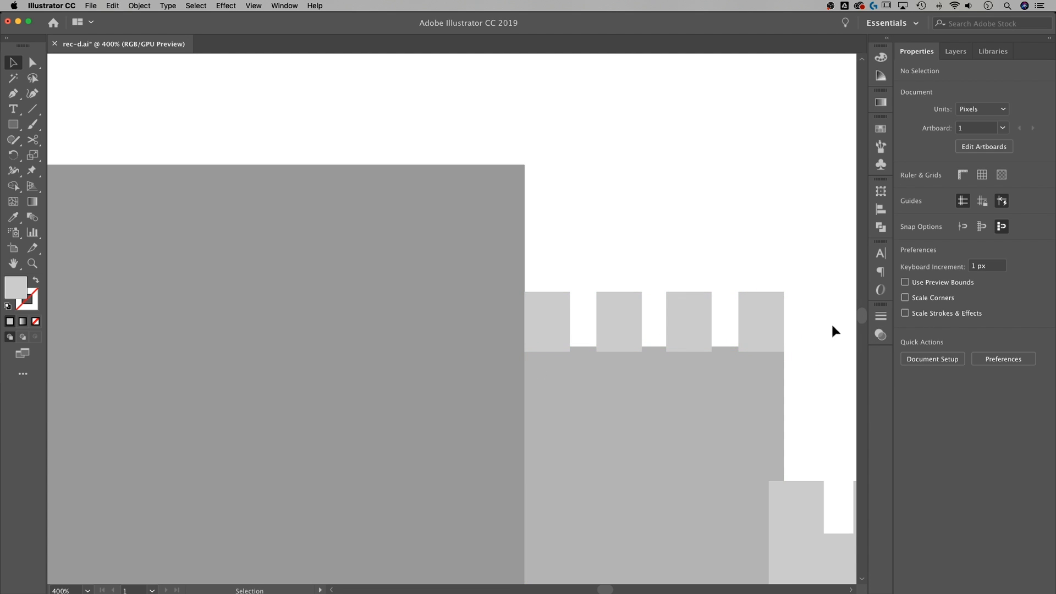
# Nudge all four battlements of the mid-gray tower down to a Y position of 428 px
pyautogui.moveTo(816, 324); pyautogui.dragTo(572, 303)
pyautogui.press('Down')
pyautogui.press('Down')
pyautogui.press('Down')
pyautogui.press('Down')
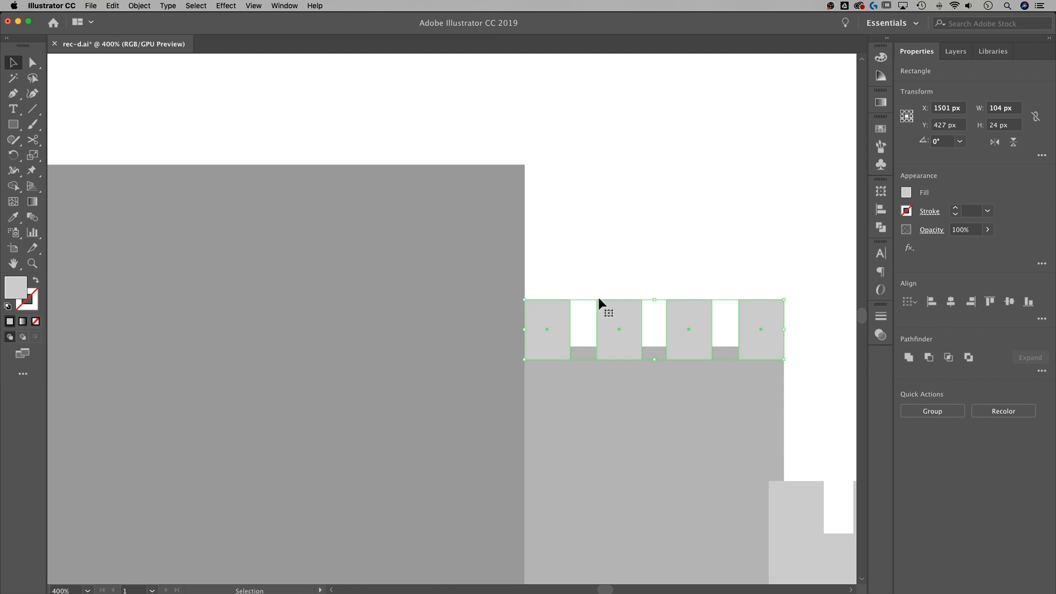
pyautogui.click(728, 259)
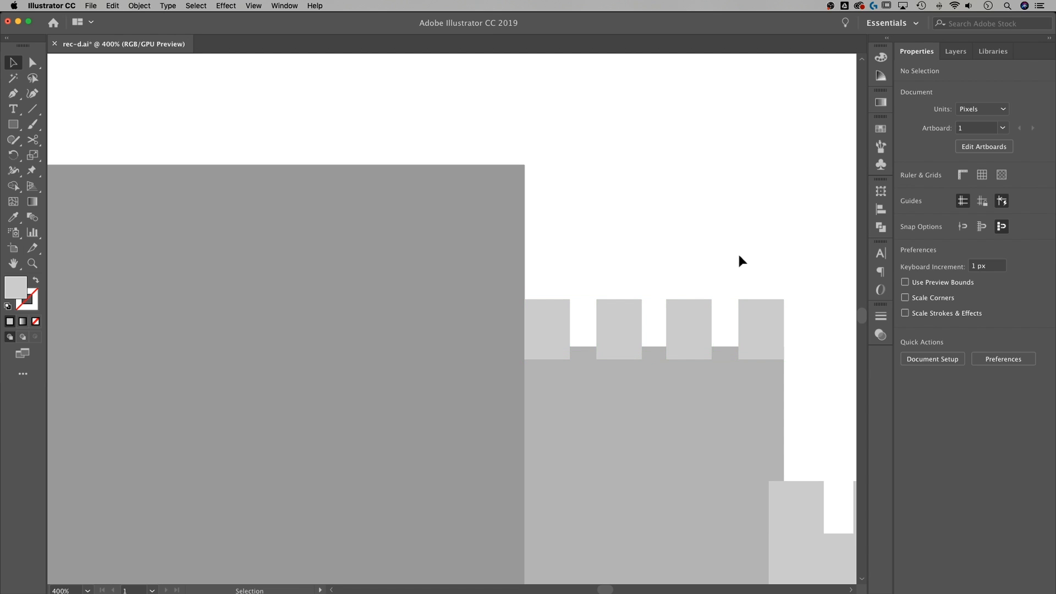
# Recolor the four battlements to the mid-gray tower's fill with the Eyedropper
pyautogui.moveTo(791, 279); pyautogui.dragTo(550, 296)
pyautogui.press('i')
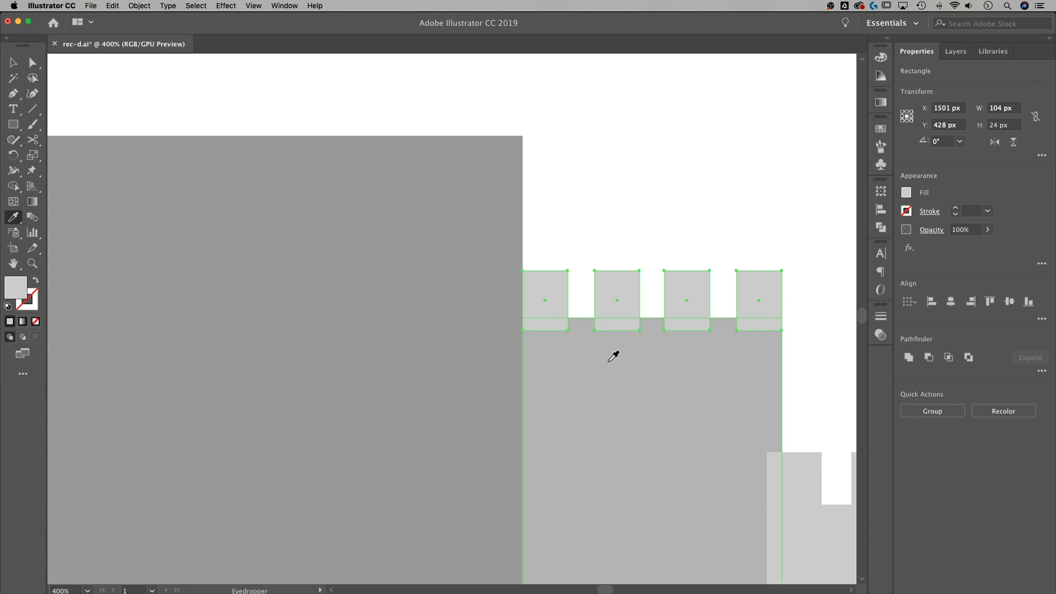
pyautogui.click(631, 361)
pyautogui.press('v')
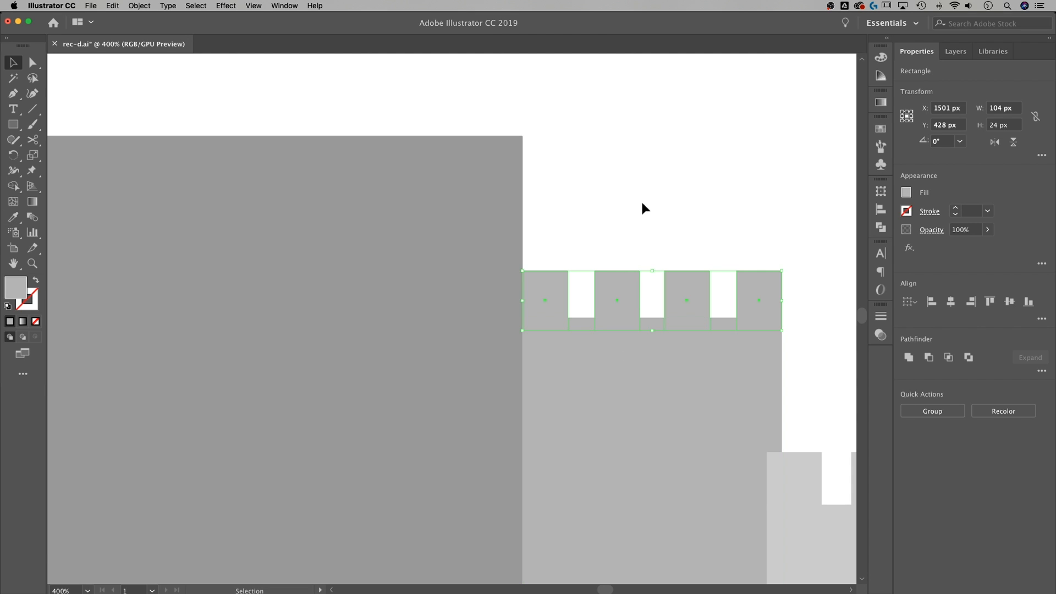
pyautogui.click(642, 199)
# Try copying the mid-gray tower with its battlements to the left side of the dark-gray keep, and undo the copy
pyautogui.scroll(-6, 671, 230)
pyautogui.moveTo(661, 264); pyautogui.dragTo(667, 262)
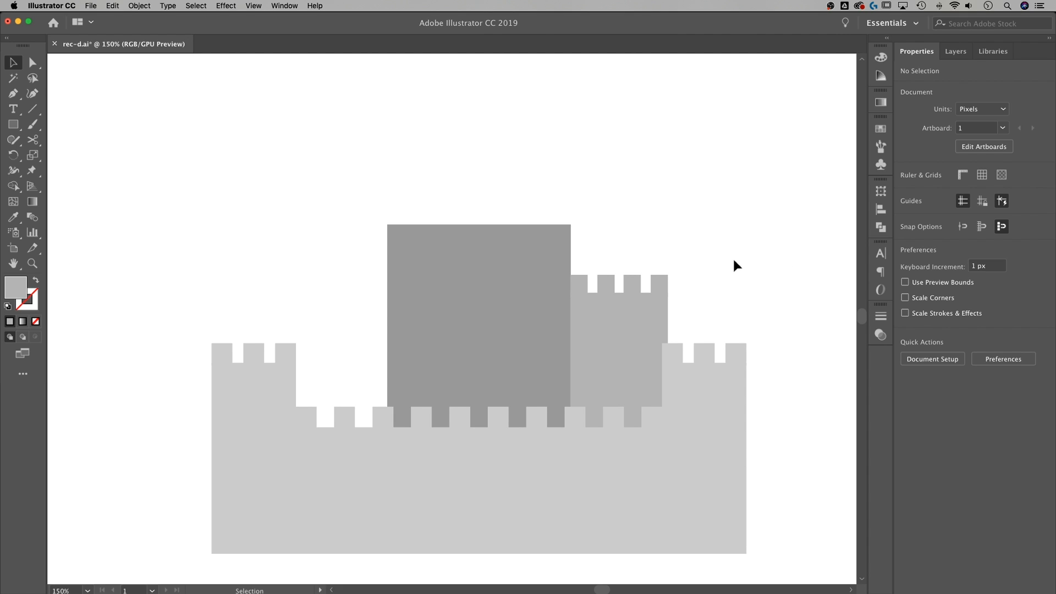
pyautogui.moveTo(713, 240); pyautogui.dragTo(583, 322)
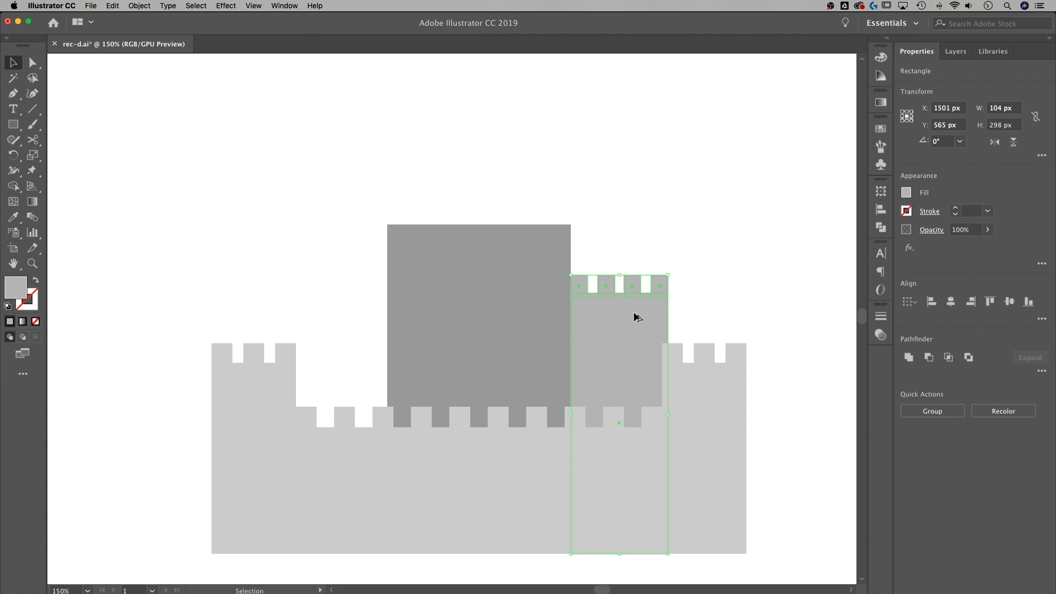
pyautogui.moveTo(631, 318); pyautogui.dragTo(355, 320)
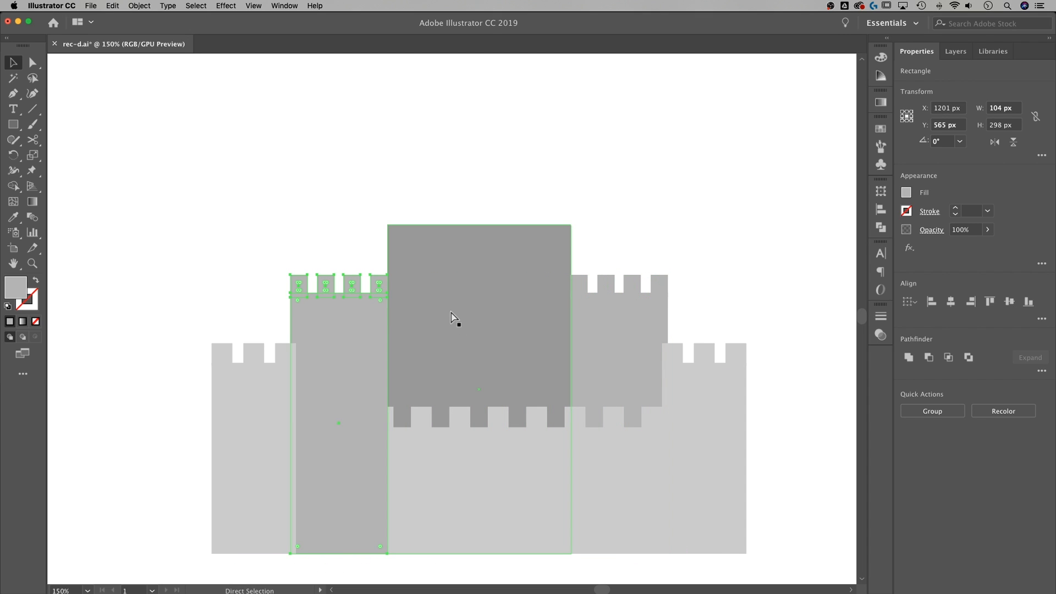
pyautogui.press('super+z')
pyautogui.click(709, 272)
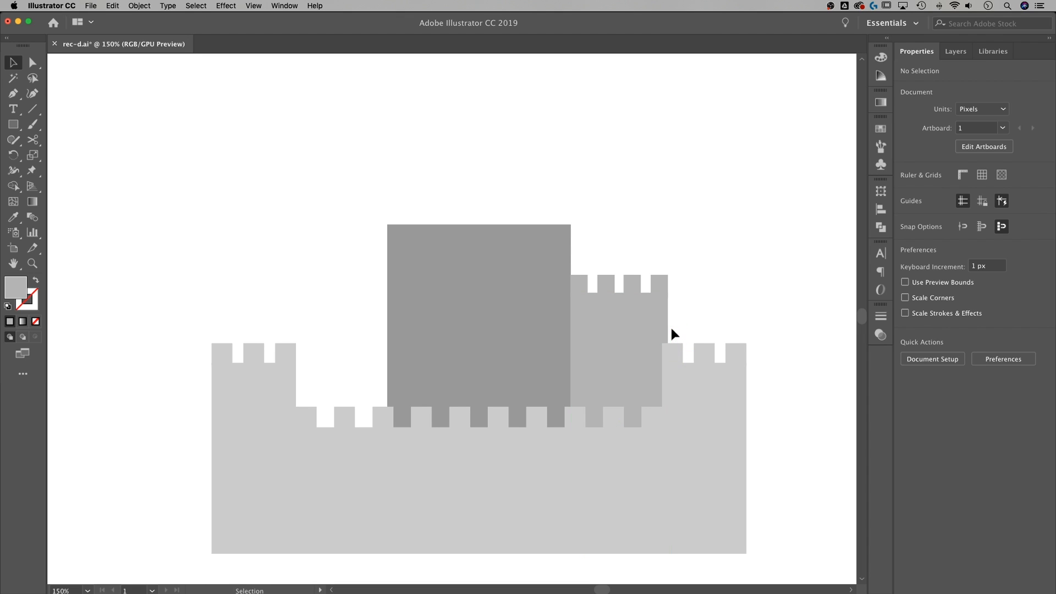
# Widen the mid-gray tower together with its battlements to 109 px, extending it to the right
pyautogui.moveTo(700, 316); pyautogui.dragTo(581, 264)
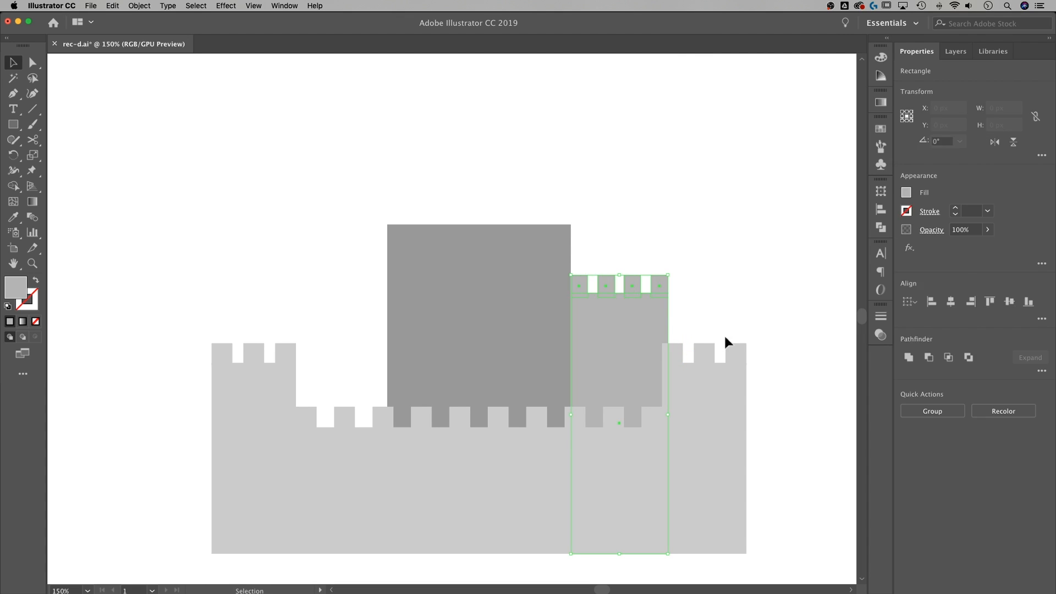
pyautogui.moveTo(671, 418); pyautogui.dragTo(673, 418)
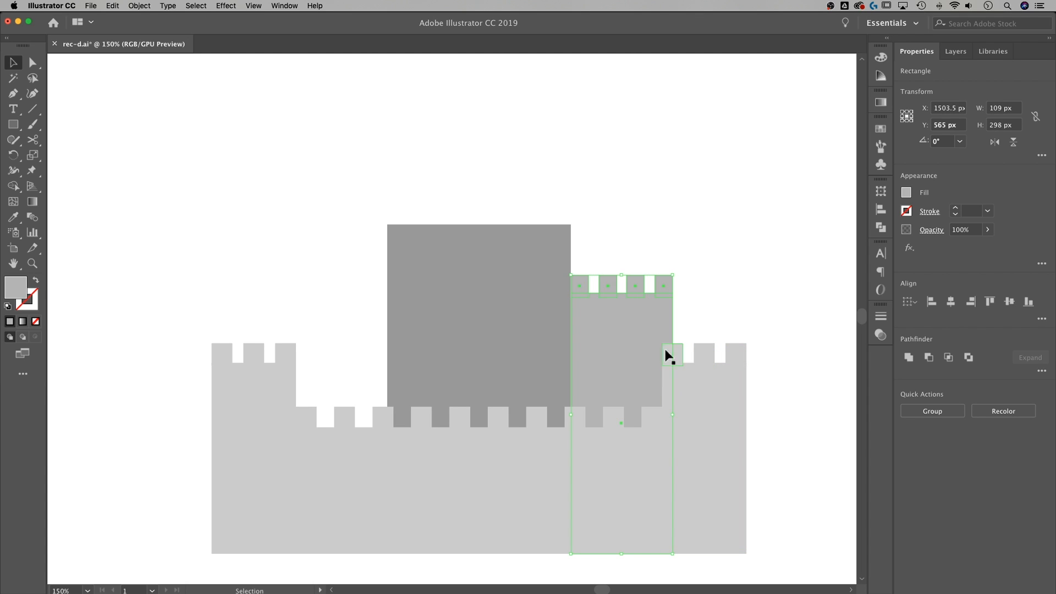
pyautogui.click(742, 285)
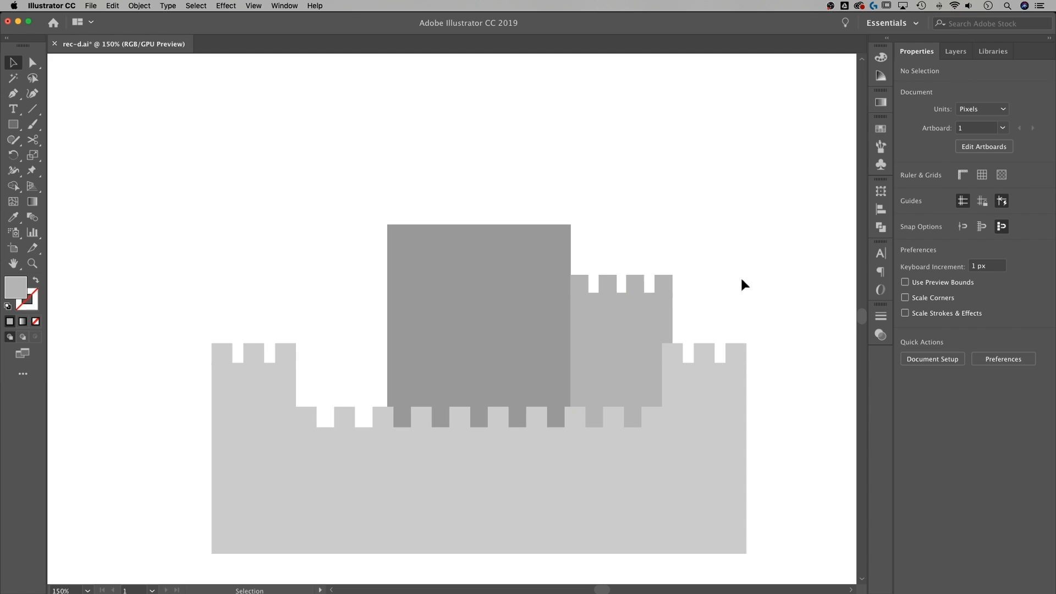
# Copy the widened mid-gray tower with its battlements flush against the left side of the dark-gray keep
pyautogui.click(602, 282)
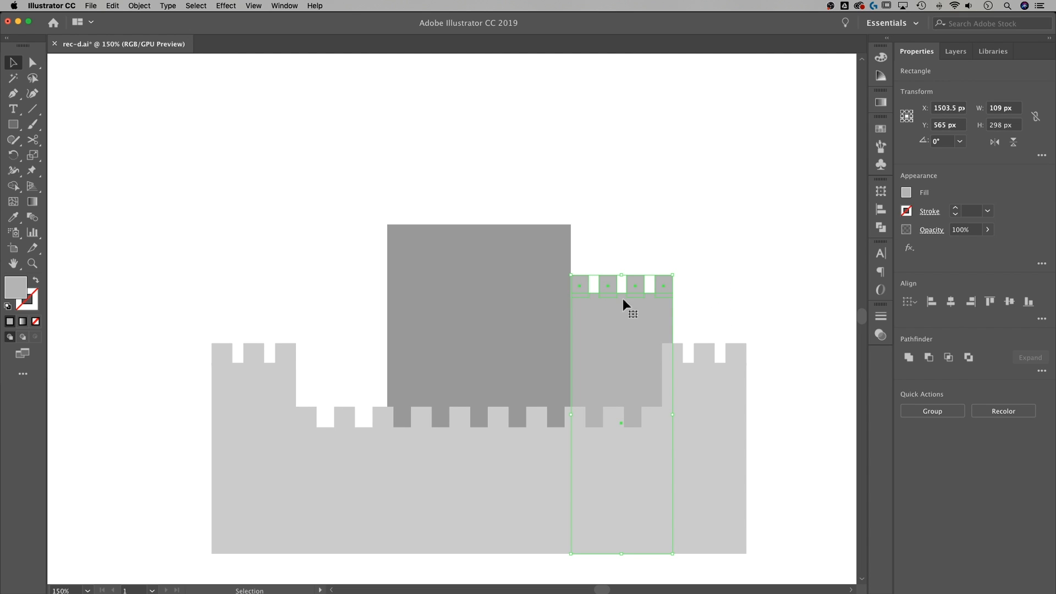
pyautogui.moveTo(642, 314); pyautogui.dragTo(354, 308)
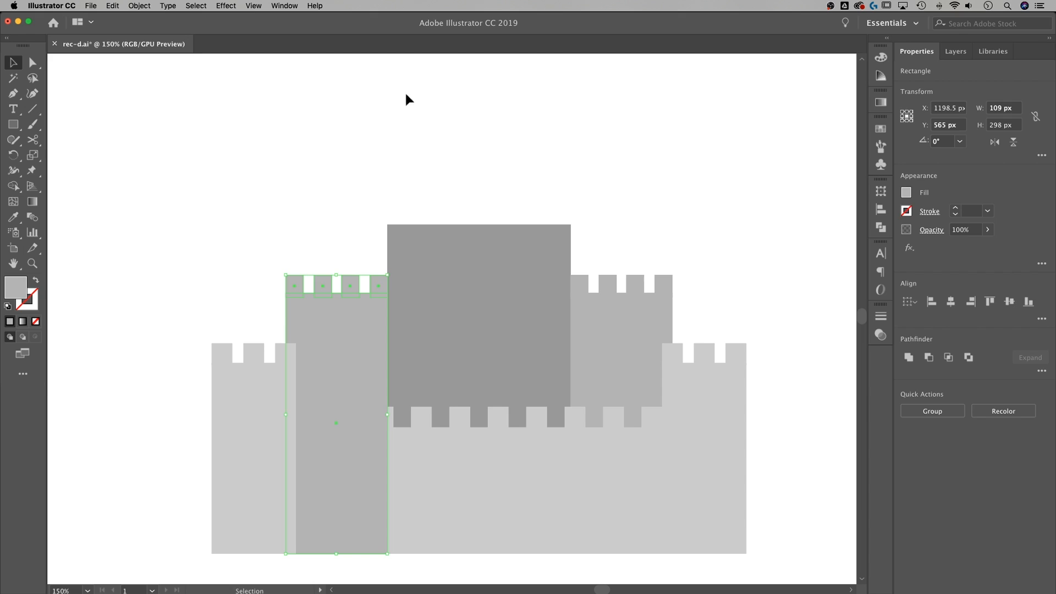
pyautogui.click(405, 91)
# Send the copied tower and its battlements, left of the keep, to the back behind the wall
pyautogui.moveTo(261, 253); pyautogui.dragTo(375, 312)
pyautogui.rightClick(358, 310)
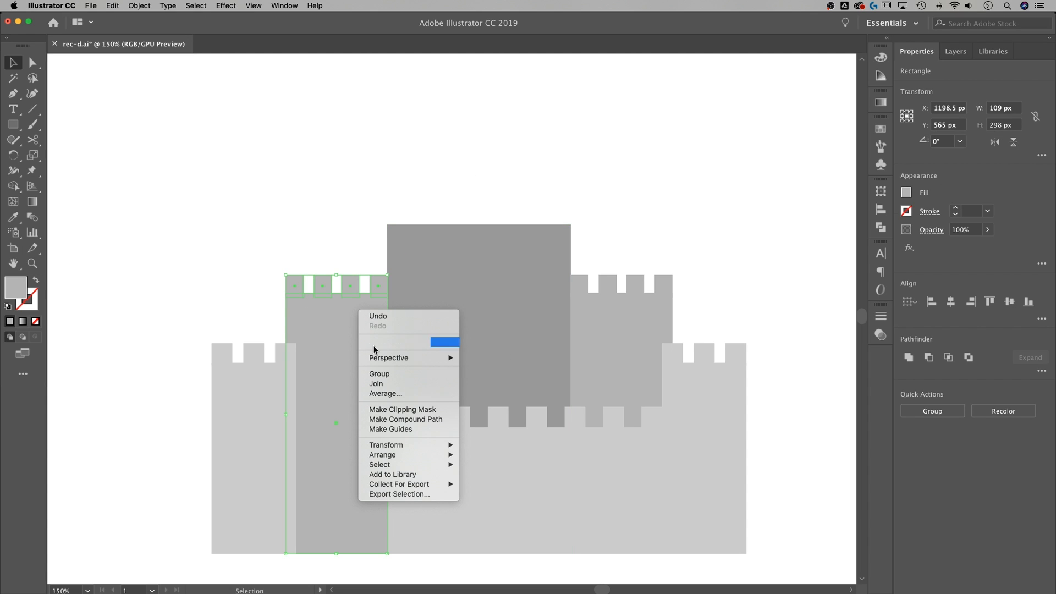
pyautogui.moveTo(397, 456)
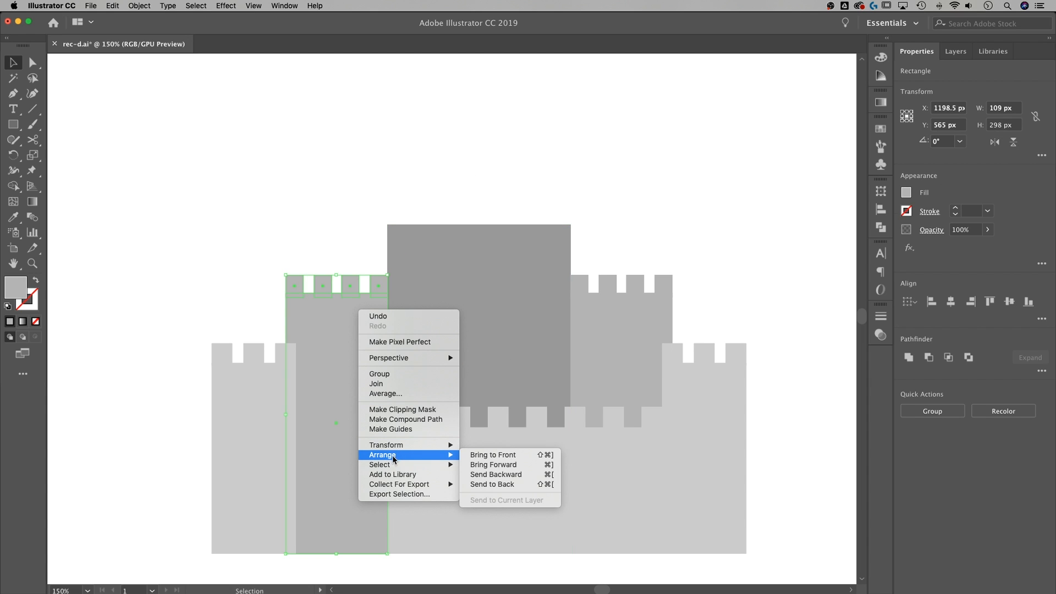
pyautogui.click(500, 485)
pyautogui.click(569, 203)
# Copy the three light-gray battlements of the left outer tower onto the keep's top edge, starting at its left corner
pyautogui.press('super+minus')
pyautogui.press('space')
pyautogui.moveTo(282, 259); pyautogui.dragTo(449, 262)
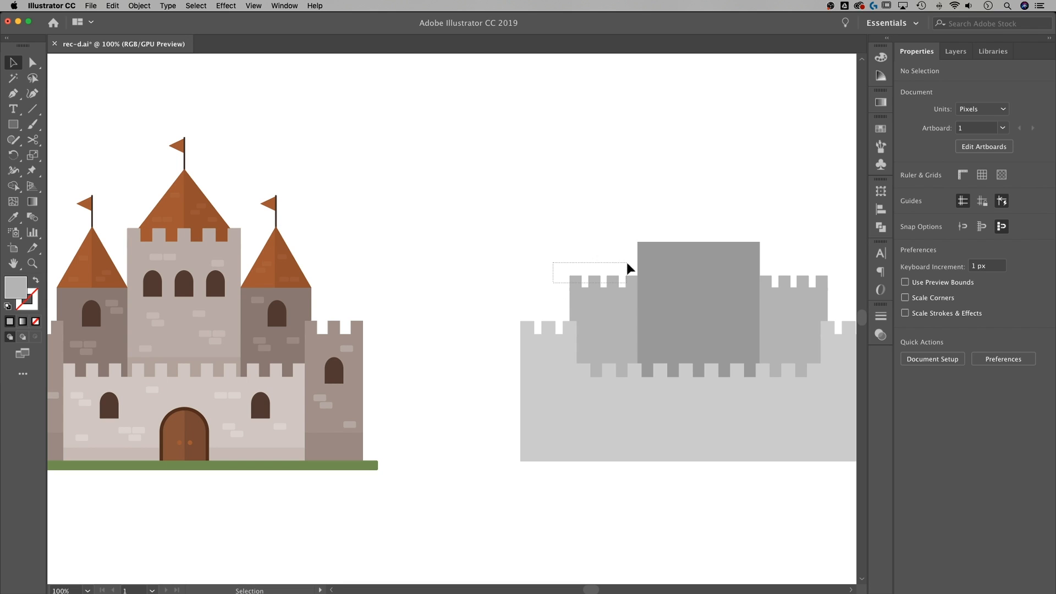
pyautogui.moveTo(627, 264); pyautogui.dragTo(628, 264)
pyautogui.hscroll(2, 602, 236)
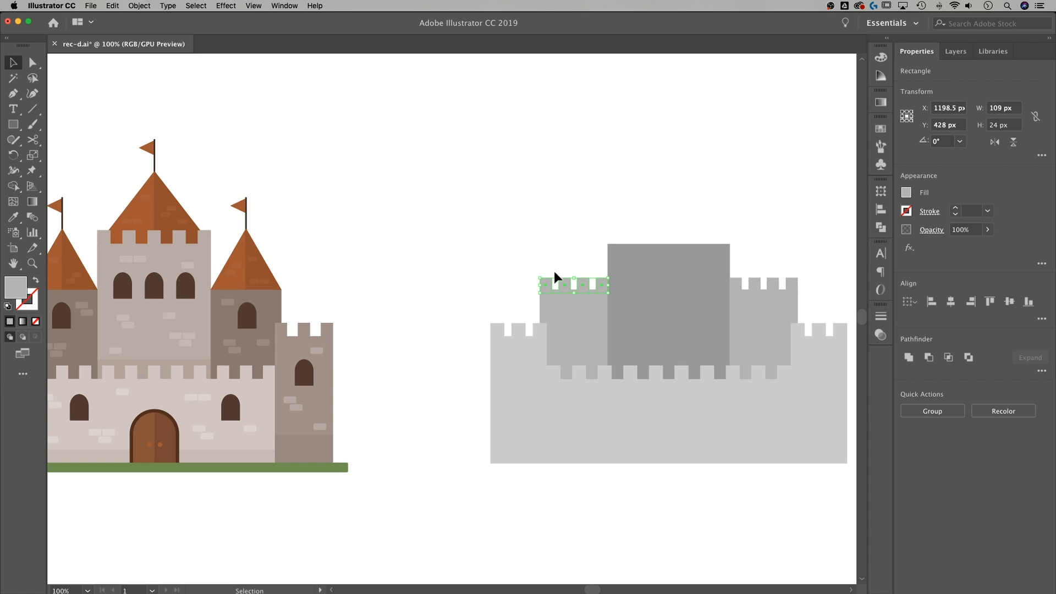
pyautogui.hscroll(2, 554, 272)
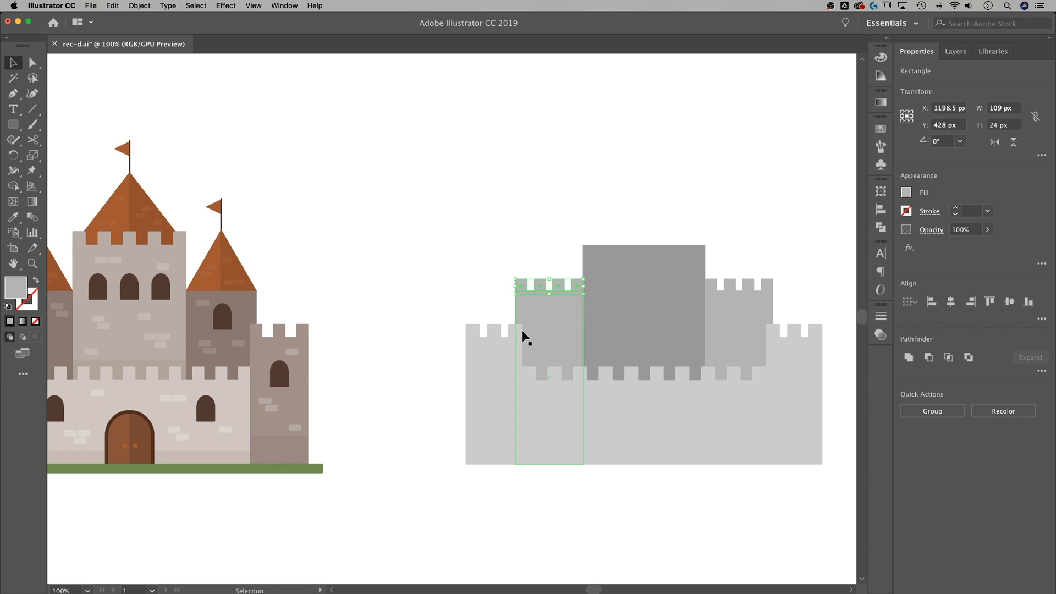
pyautogui.click(498, 333)
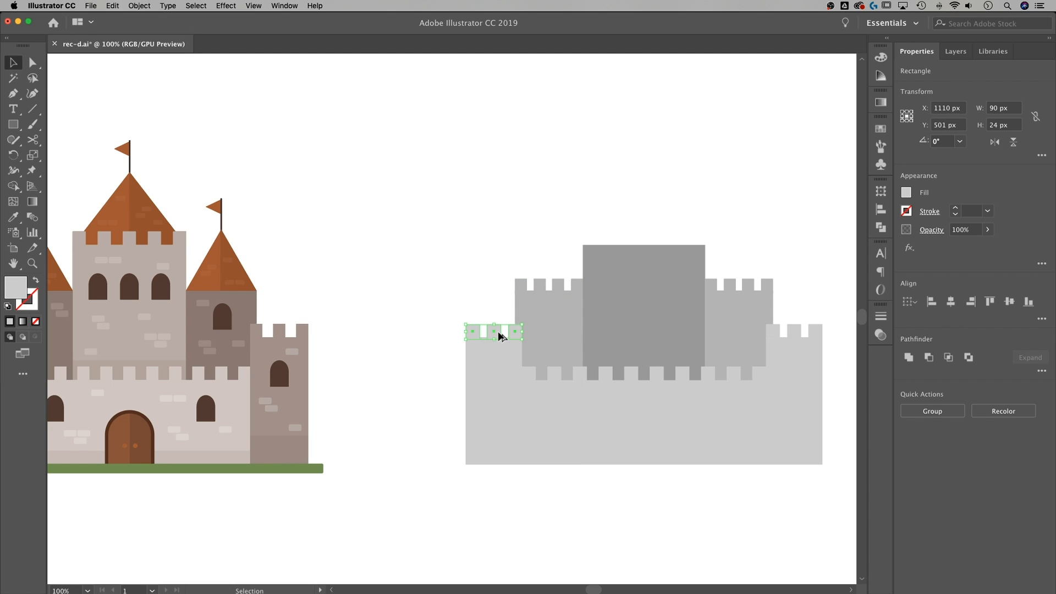
pyautogui.moveTo(498, 333); pyautogui.dragTo(616, 240)
pyautogui.moveTo(695, 219); pyautogui.dragTo(676, 222)
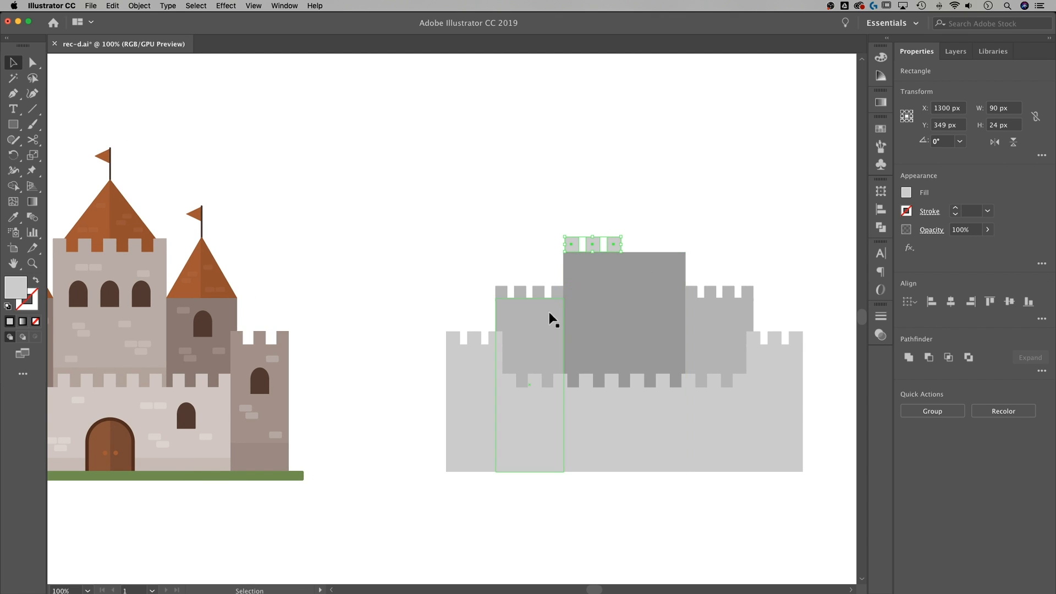
# Recolor both towers flanking the keep, including their battlements, to the keep's dark gray with the Eyedropper
pyautogui.moveTo(556, 310); pyautogui.dragTo(555, 307)
pyautogui.press('i')
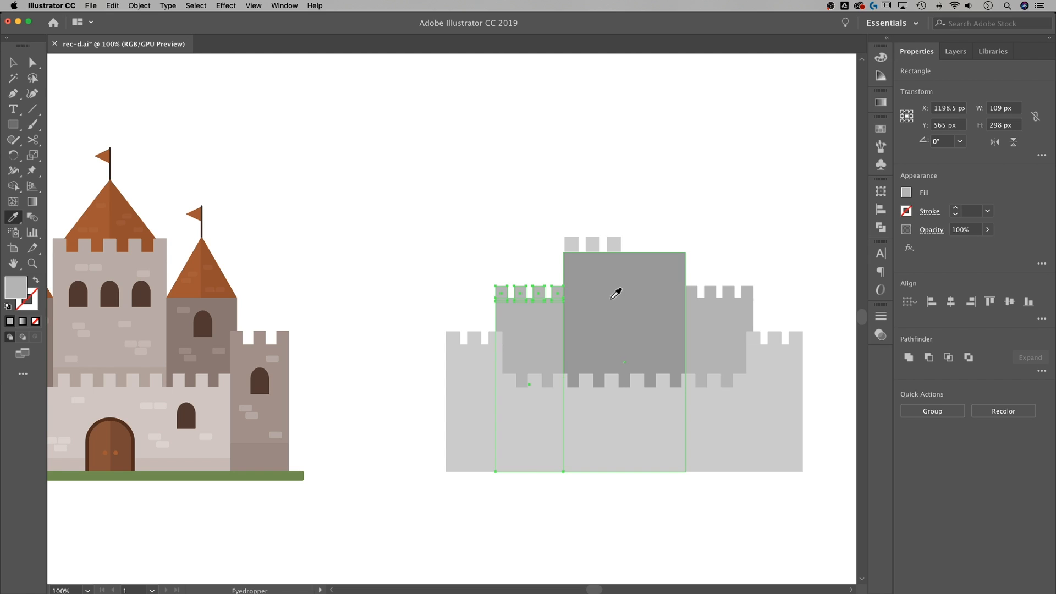
pyautogui.click(617, 293)
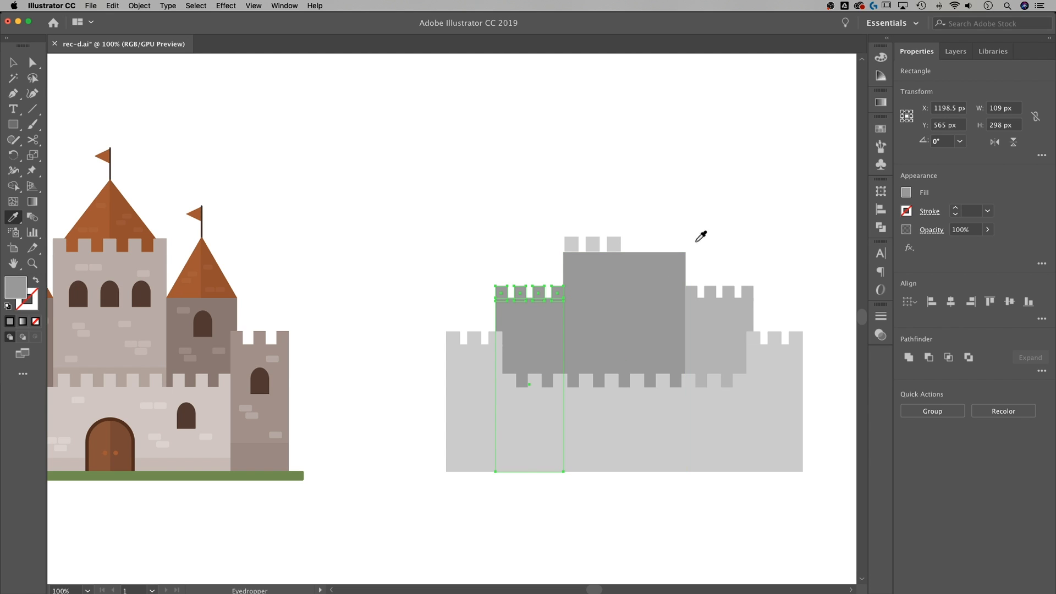
pyautogui.press('v')
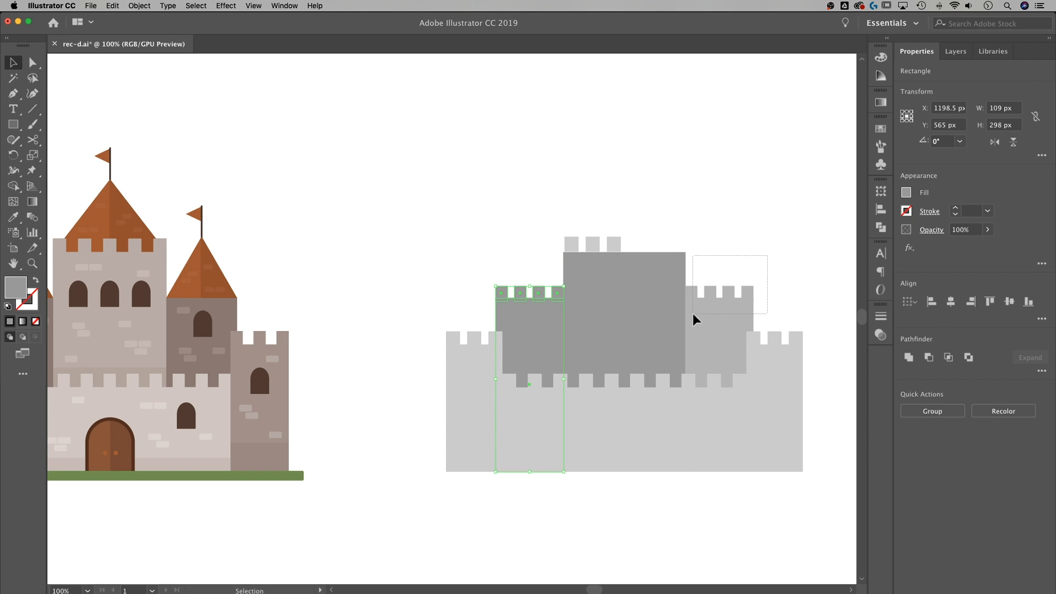
pyautogui.click(692, 313)
pyautogui.press('i')
pyautogui.click(643, 293)
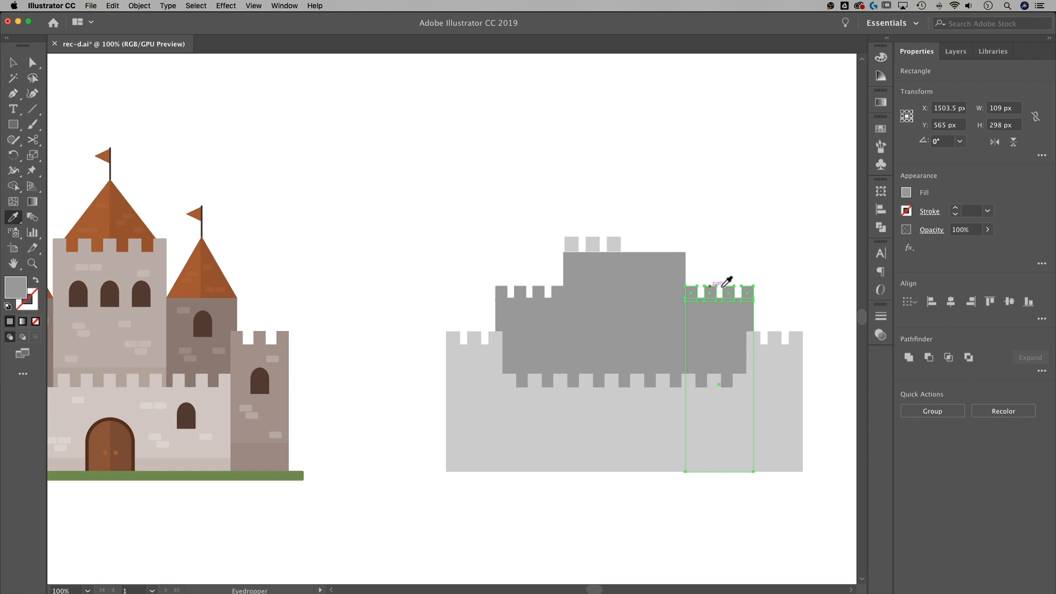
pyautogui.press('v')
# Change the central keep's fill to a lighter mid-gray swatch
pyautogui.click(676, 231)
pyautogui.click(652, 266)
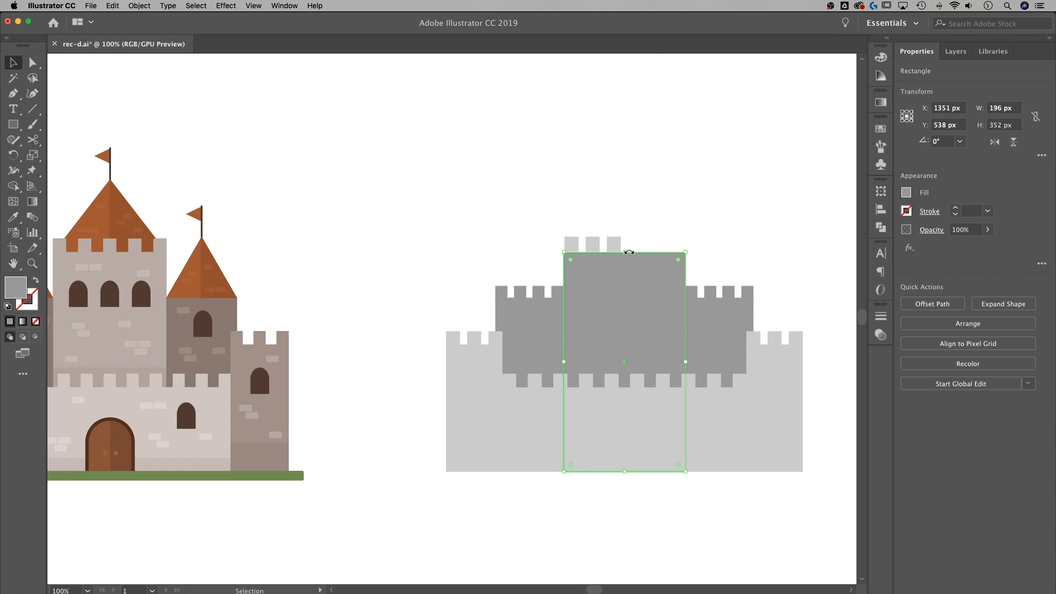
pyautogui.click(911, 193)
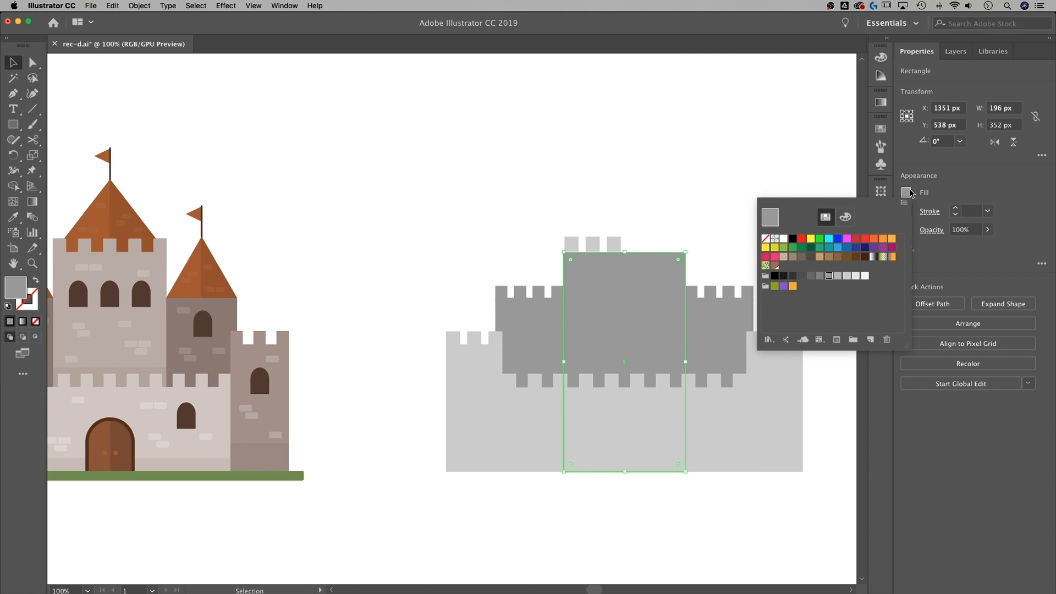
pyautogui.click(834, 282)
pyautogui.click(664, 217)
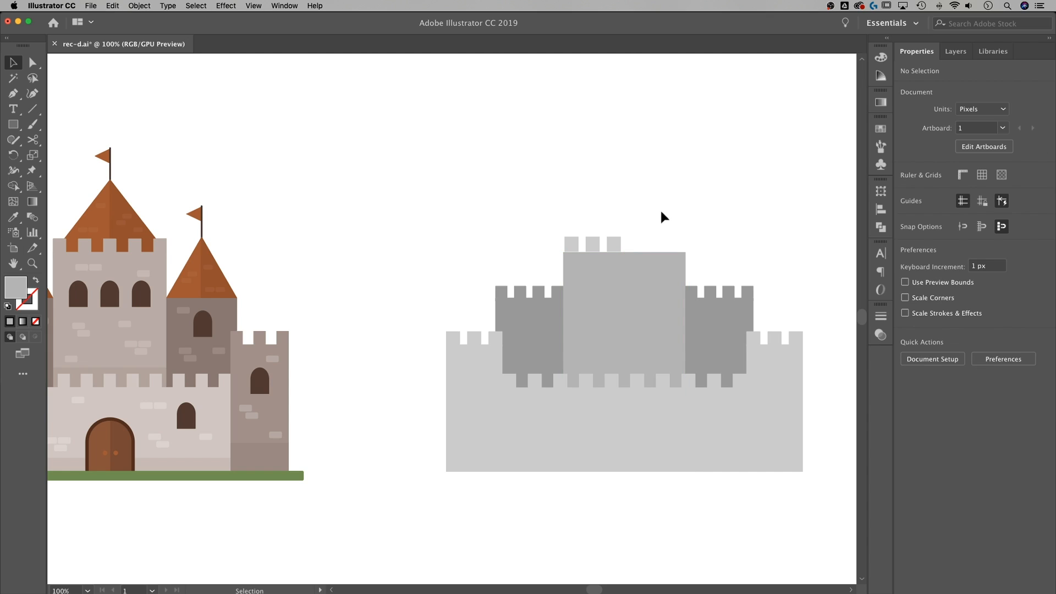
# Recolor the three battlements above the keep to the keep's fill with the Eyedropper
pyautogui.moveTo(581, 243); pyautogui.dragTo(567, 245)
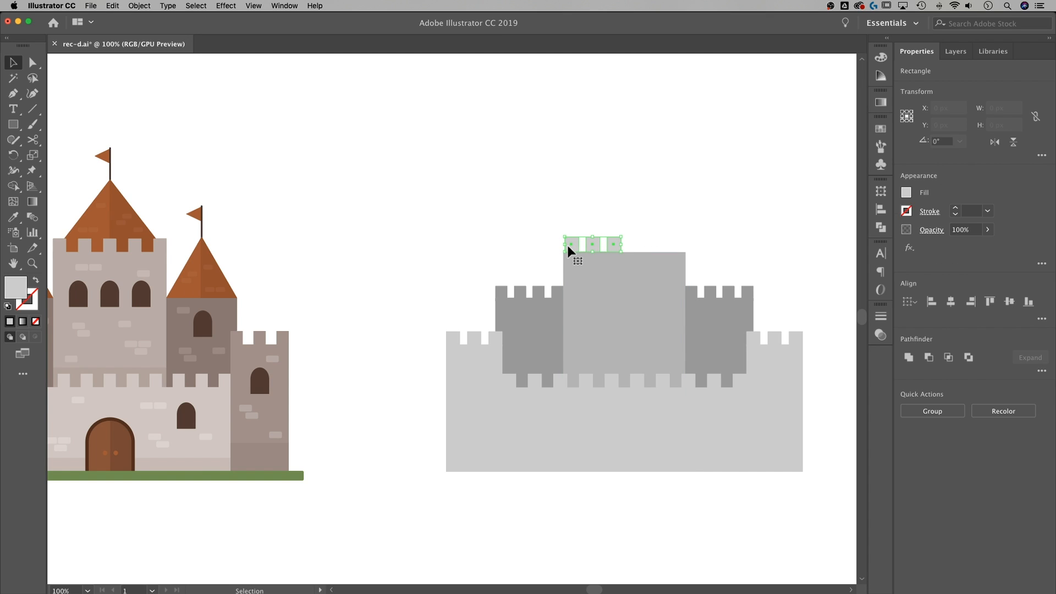
pyautogui.press('i')
pyautogui.click(648, 279)
pyautogui.press('v')
pyautogui.click(664, 188)
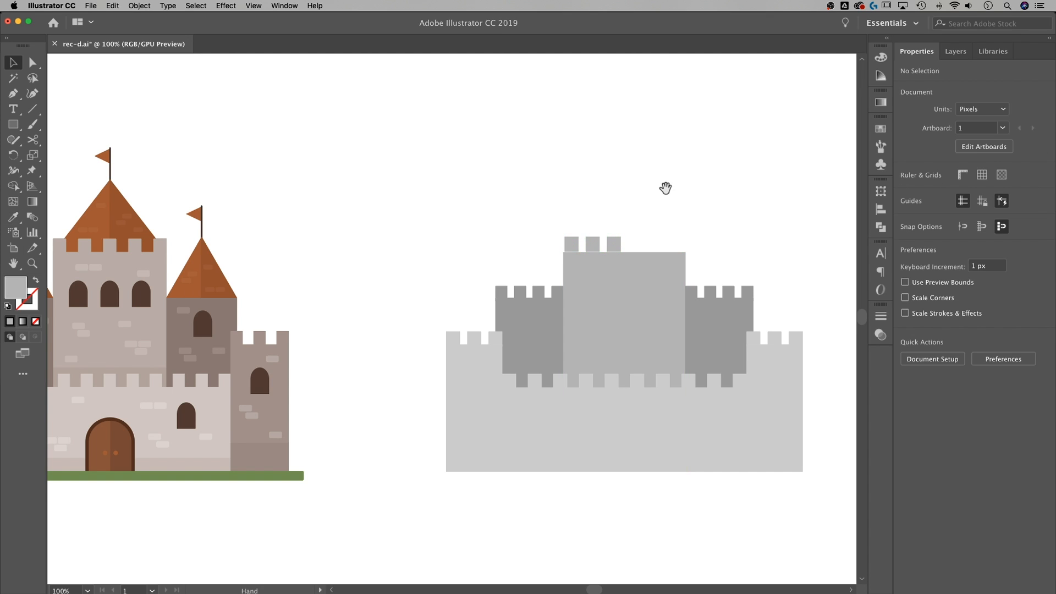
# Move the keep's three battlements down to Y 353 px so they overlap its top edge
pyautogui.moveTo(666, 186); pyautogui.dragTo(655, 197)
pyautogui.press('super+equal')
pyautogui.press('super+equal')
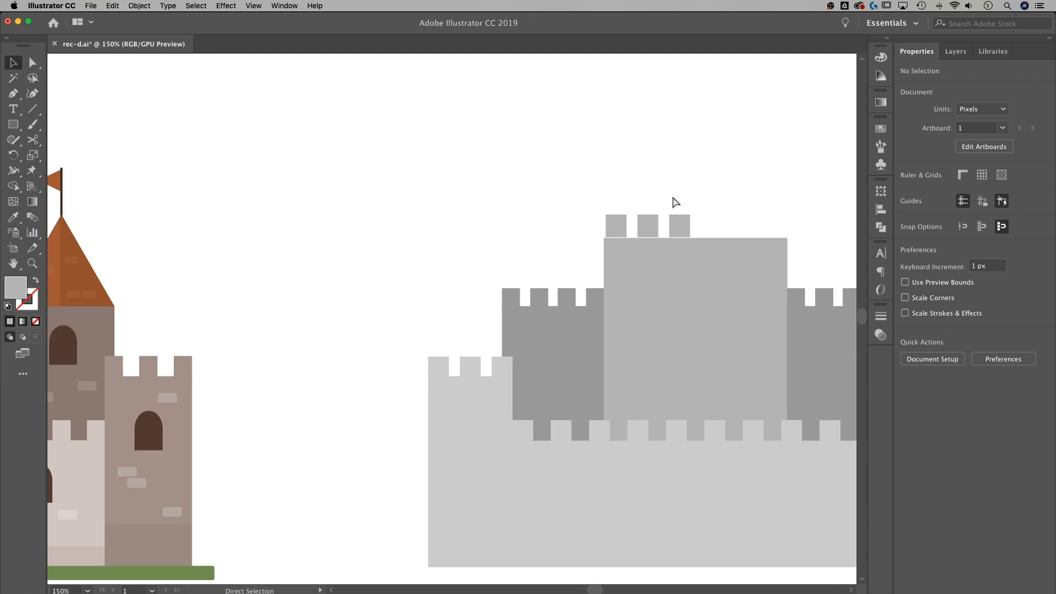
pyautogui.moveTo(528, 227); pyautogui.dragTo(419, 267)
pyautogui.click(340, 358)
pyautogui.click(364, 287)
pyautogui.moveTo(609, 207); pyautogui.dragTo(444, 267)
pyautogui.click(546, 229)
# Align the first battlement to the keep's left edge, using the keep as the key object
pyautogui.click(444, 270)
pyautogui.keyDown('shift'); pyautogui.click(457, 308); pyautogui.keyUp('shift')
pyautogui.click(456, 308)
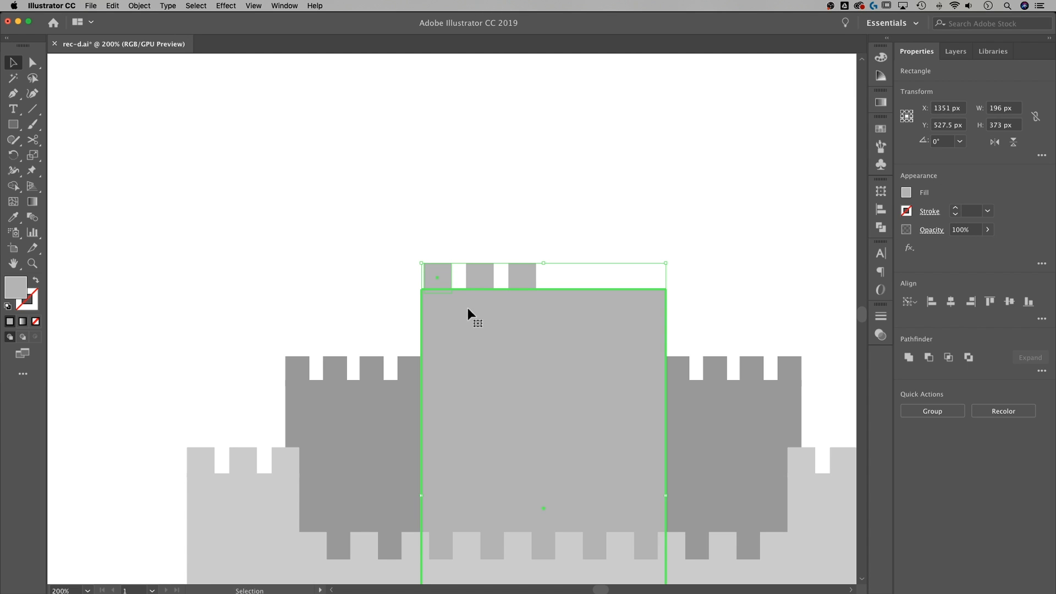
pyautogui.click(932, 302)
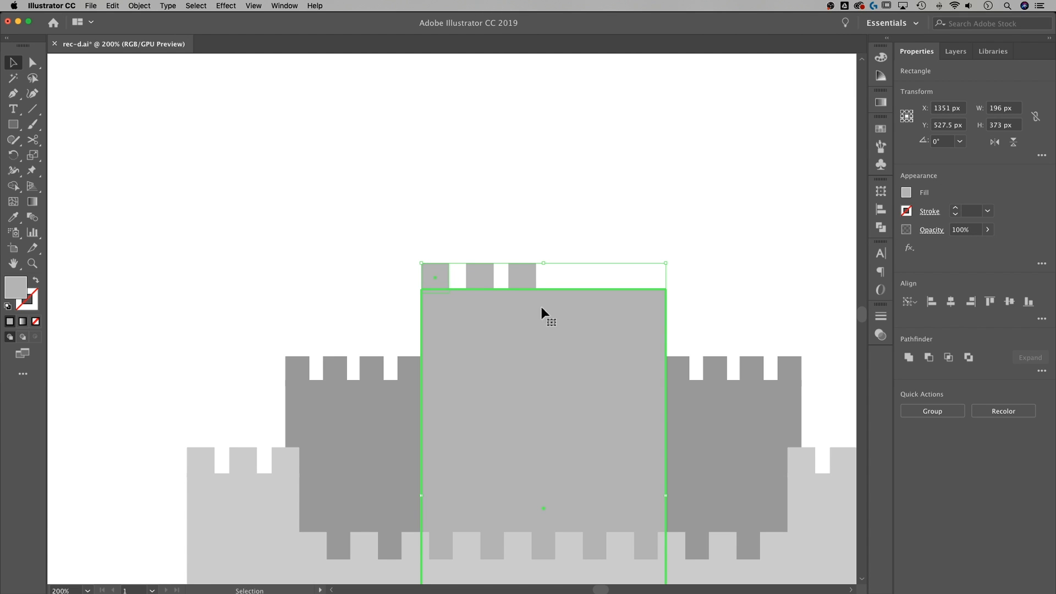
# Align the third battlement to the keep's right edge, using the keep as the key object
pyautogui.click(521, 275)
pyautogui.keyDown('shift'); pyautogui.click(608, 325); pyautogui.keyUp('shift')
pyautogui.click(607, 325)
pyautogui.click(971, 302)
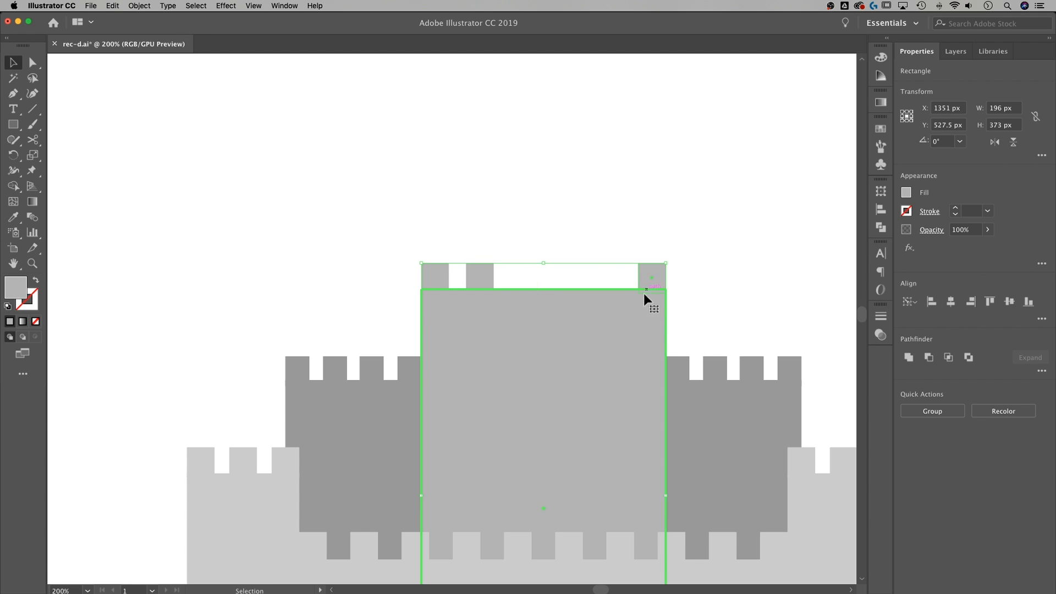
# Fill the gap on the keep with three copies of its second battlement, spaced about 34 px apart
pyautogui.click(457, 278)
pyautogui.moveTo(472, 282); pyautogui.dragTo(523, 274)
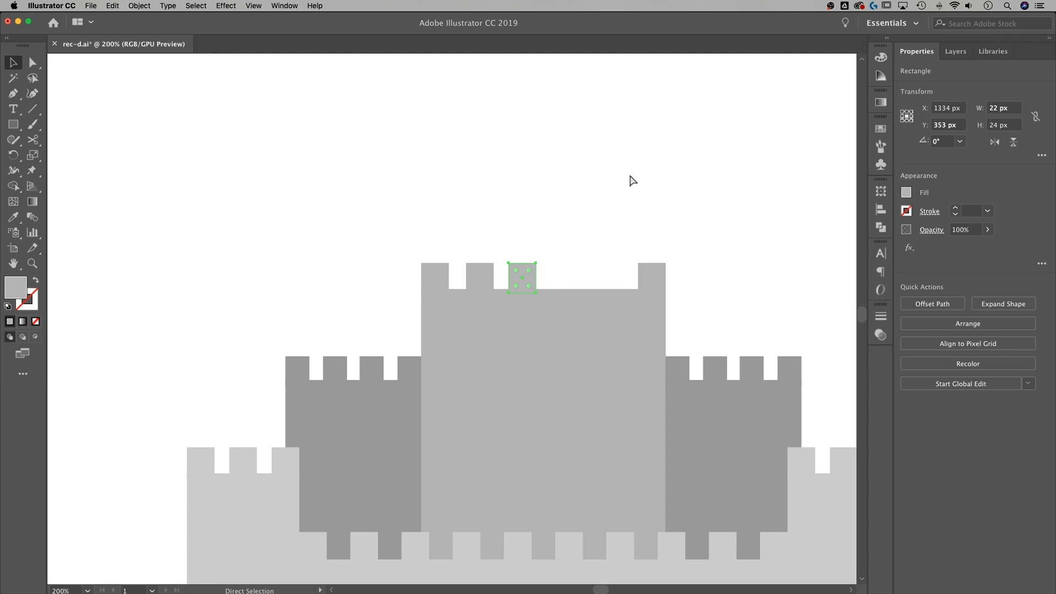
pyautogui.press('super+d')
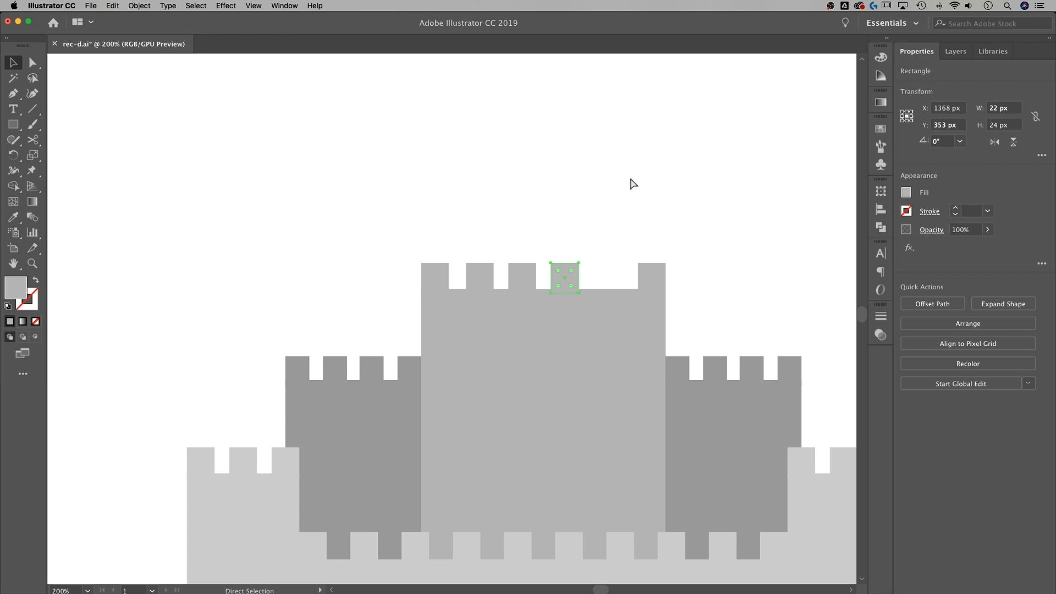
pyautogui.press('super+d')
# Distribute the keep's six battlements evenly across its width
pyautogui.moveTo(714, 238); pyautogui.dragTo(427, 277)
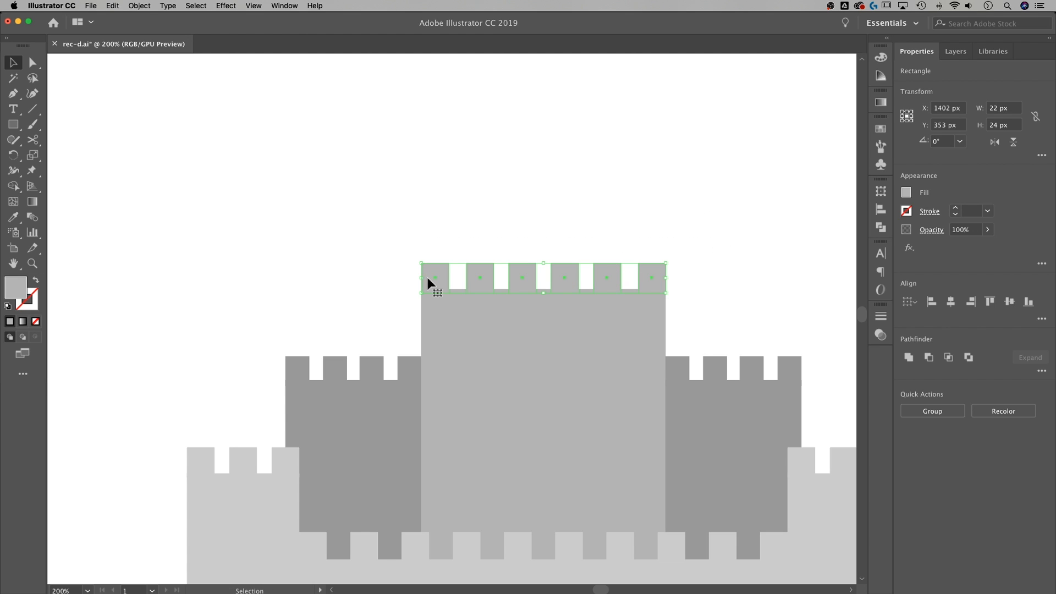
pyautogui.click(1042, 319)
pyautogui.click(1031, 431)
pyautogui.click(1027, 445)
pyautogui.click(1015, 392)
pyautogui.click(735, 260)
# Create a 3-sided polygon with a 50 px radius in the empty area above the left of the gray castle
pyautogui.press('super+minus')
pyautogui.moveTo(728, 292); pyautogui.dragTo(707, 219)
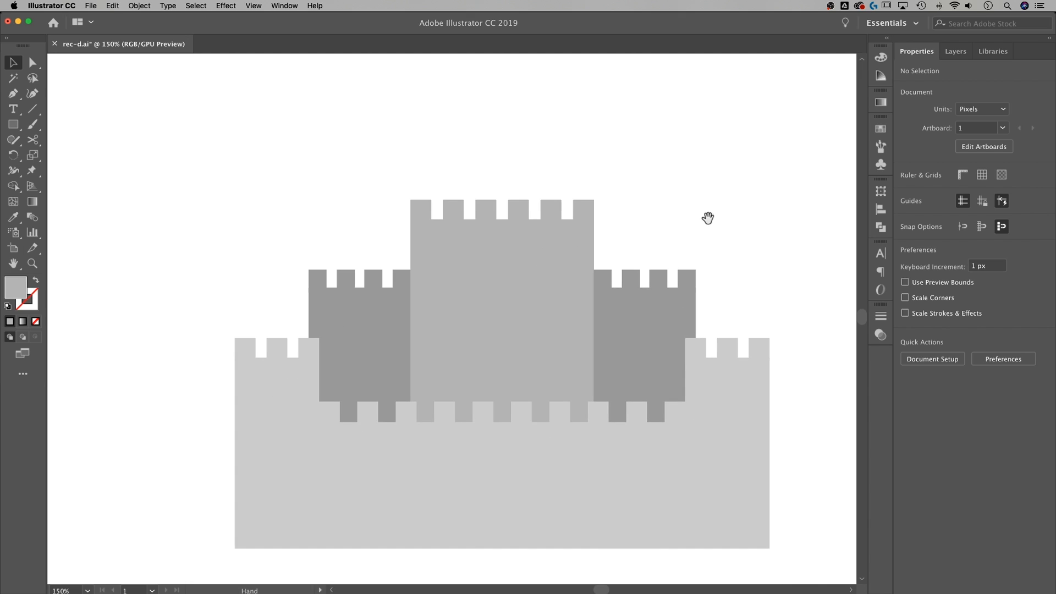
pyautogui.press('super+minus')
pyautogui.press('super+minus')
pyautogui.moveTo(496, 242); pyautogui.dragTo(537, 242)
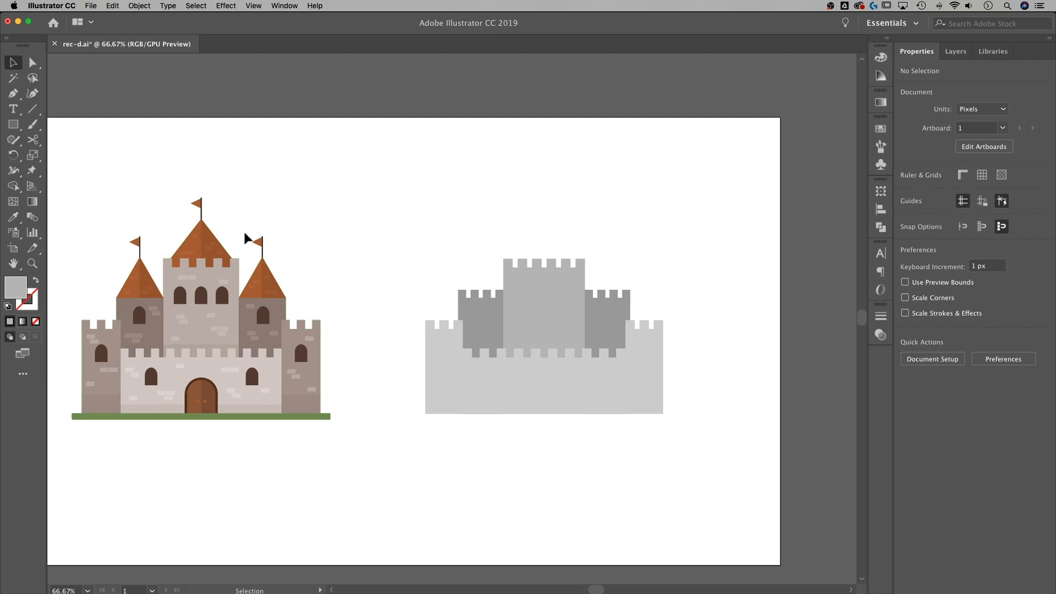
pyautogui.scroll(5, 547, 224)
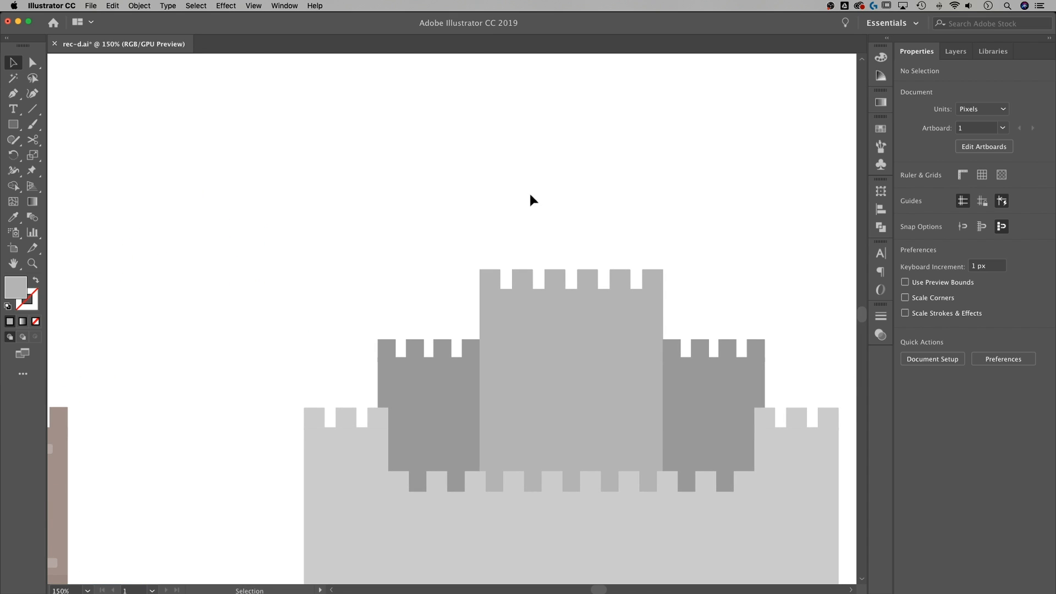
pyautogui.click(14, 125)
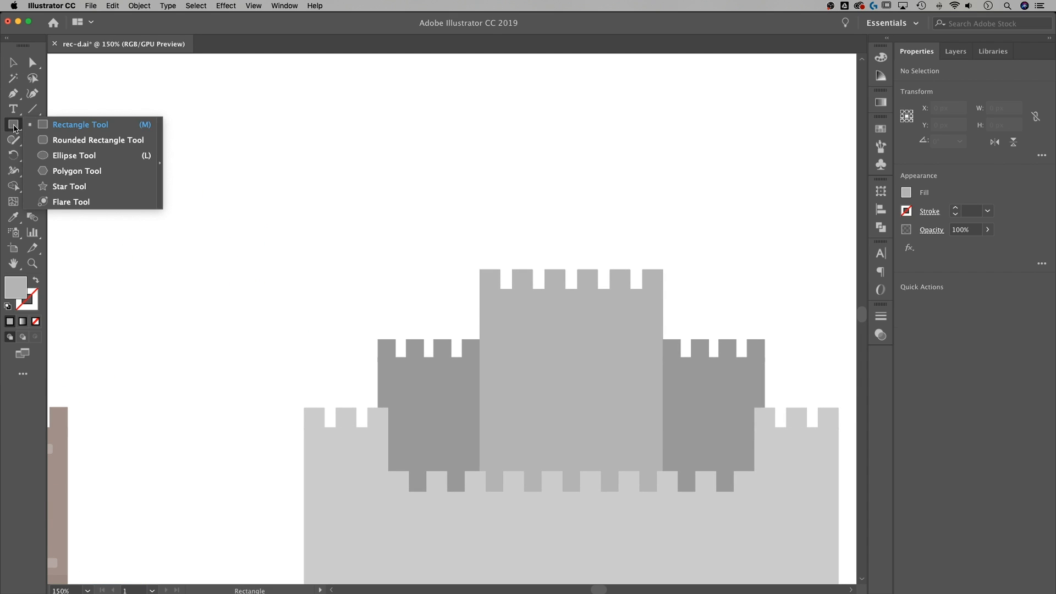
pyautogui.click(84, 175)
pyautogui.click(353, 186)
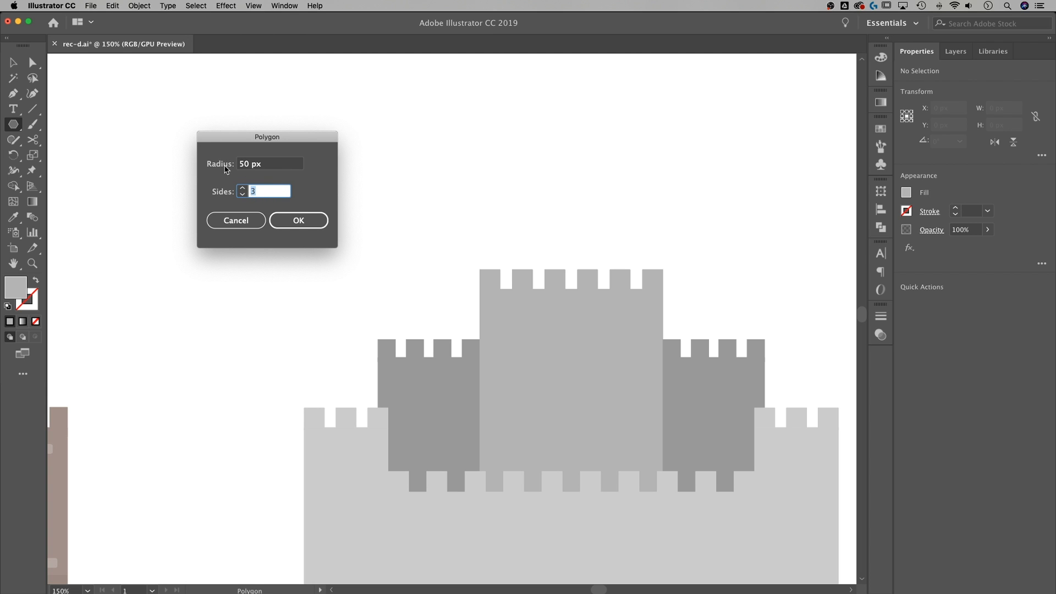
pyautogui.click(307, 222)
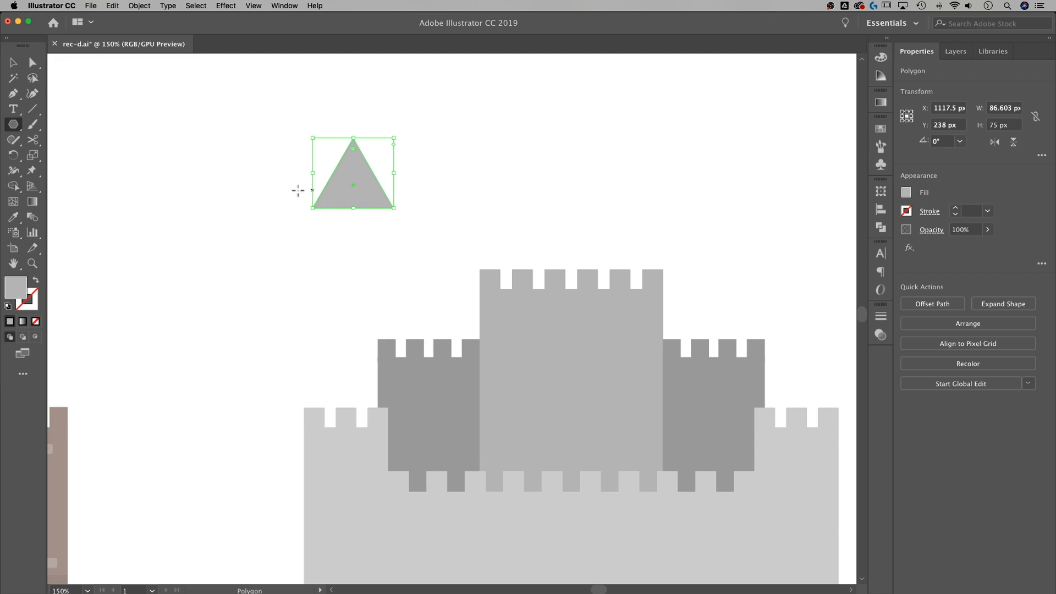
# Fill the triangle with the orange-brown color #ba6d19
pyautogui.moveTo(159, 114); pyautogui.dragTo(454, 136)
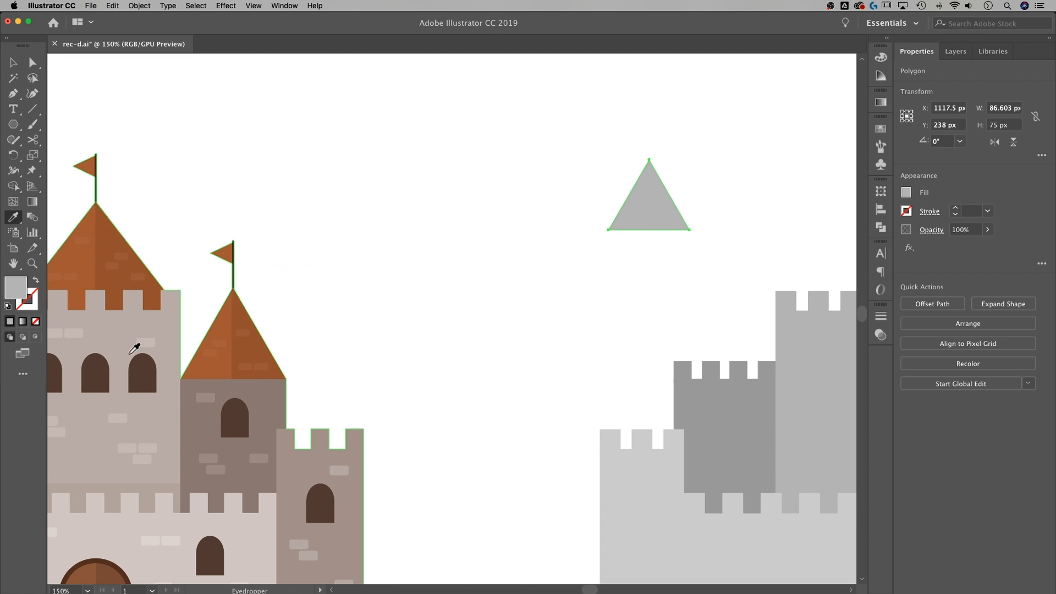
pyautogui.press('v')
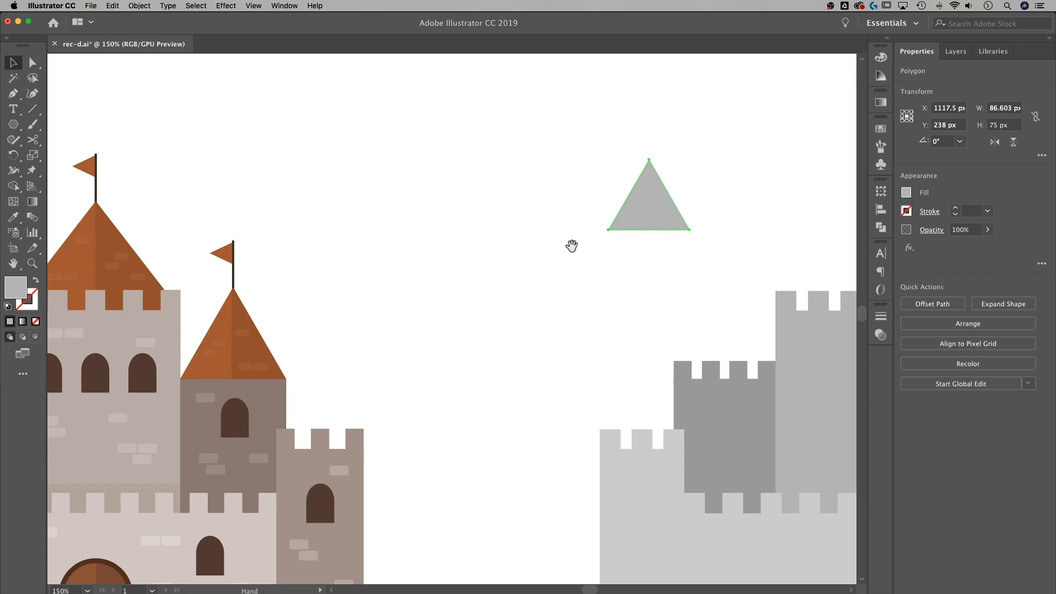
pyautogui.hscroll(6, 573, 242)
pyautogui.scroll(2, 573, 243)
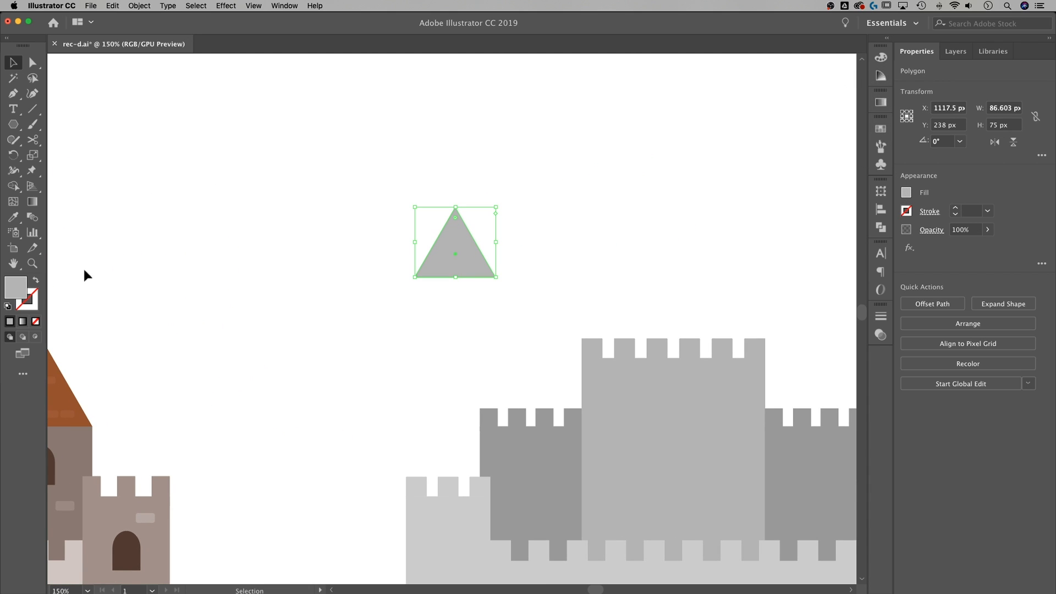
pyautogui.doubleClick(17, 290)
pyautogui.moveTo(539, 140); pyautogui.dragTo(606, 206)
pyautogui.moveTo(637, 285)
pyautogui.mouseDown()
pyautogui.moveTo(651, 265)
pyautogui.moveTo(654, 278)
pyautogui.mouseUp()
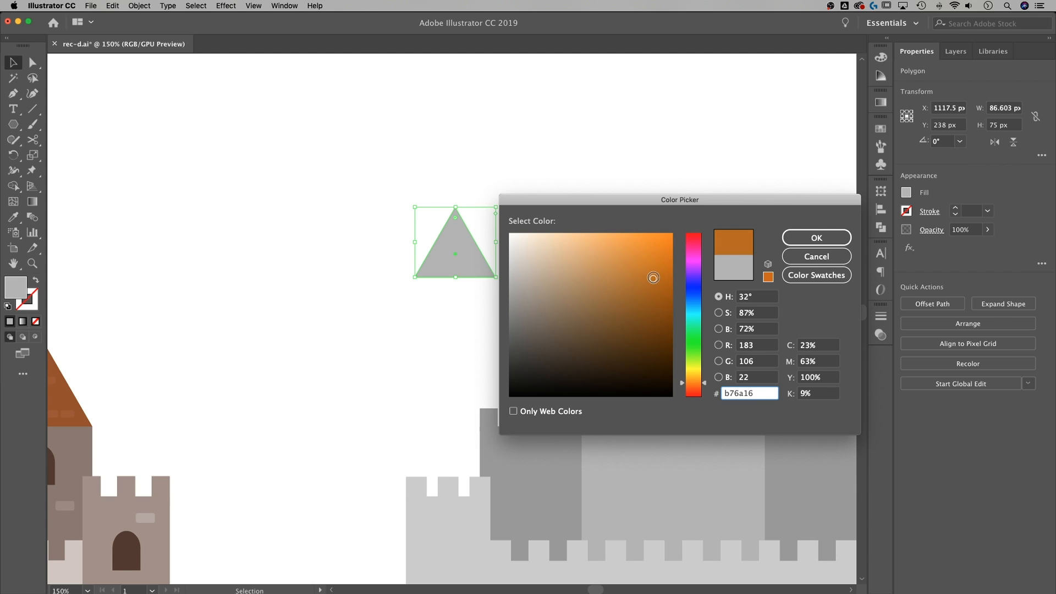
pyautogui.click(824, 240)
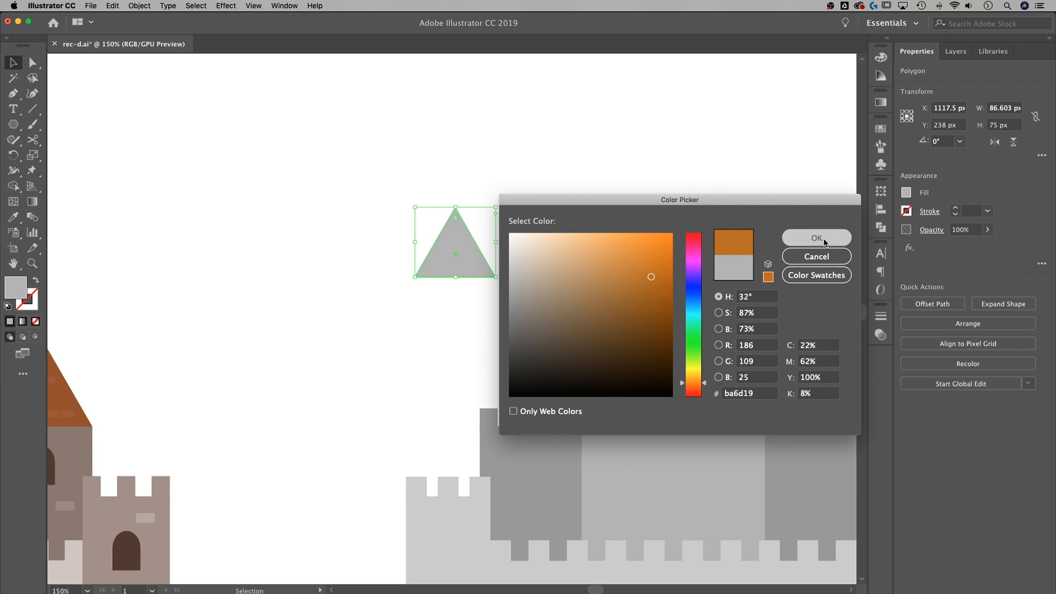
pyautogui.click(826, 241)
pyautogui.click(636, 225)
pyautogui.hscroll(3, 578, 264)
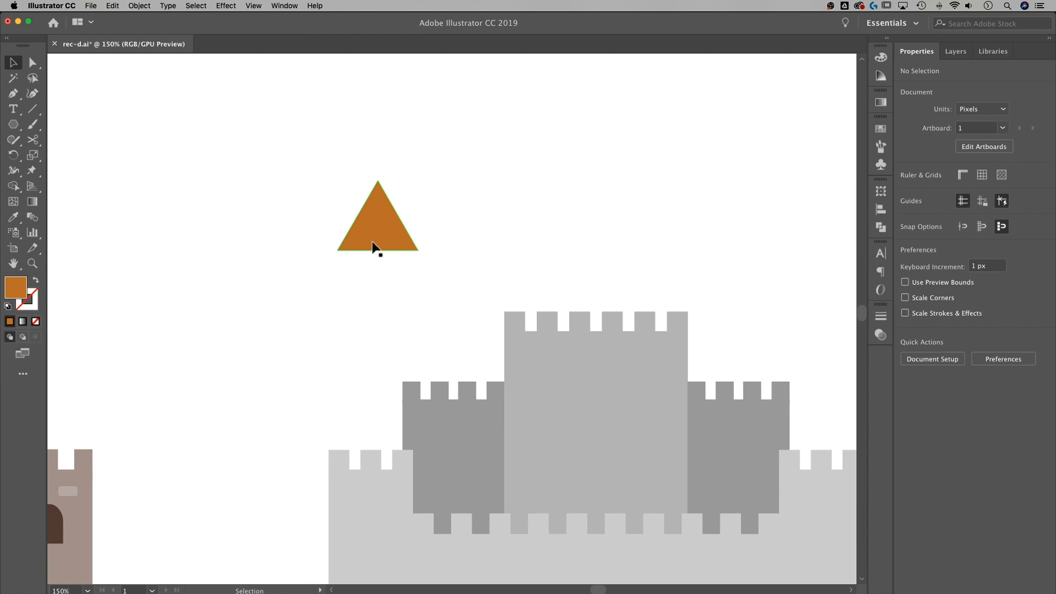
# Move the orange triangle onto the top of the left tower and center it horizontally over the tower
pyautogui.moveTo(379, 231); pyautogui.dragTo(454, 372)
pyautogui.scroll(-3, 455, 372)
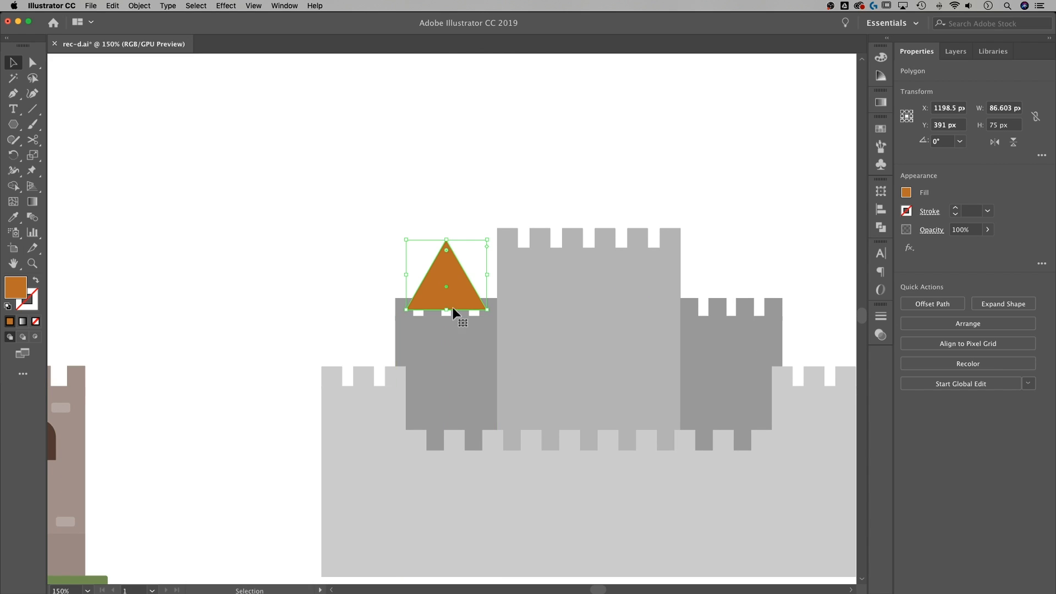
pyautogui.keyDown('shift'); pyautogui.click(450, 354); pyautogui.keyUp('shift')
pyautogui.click(451, 354)
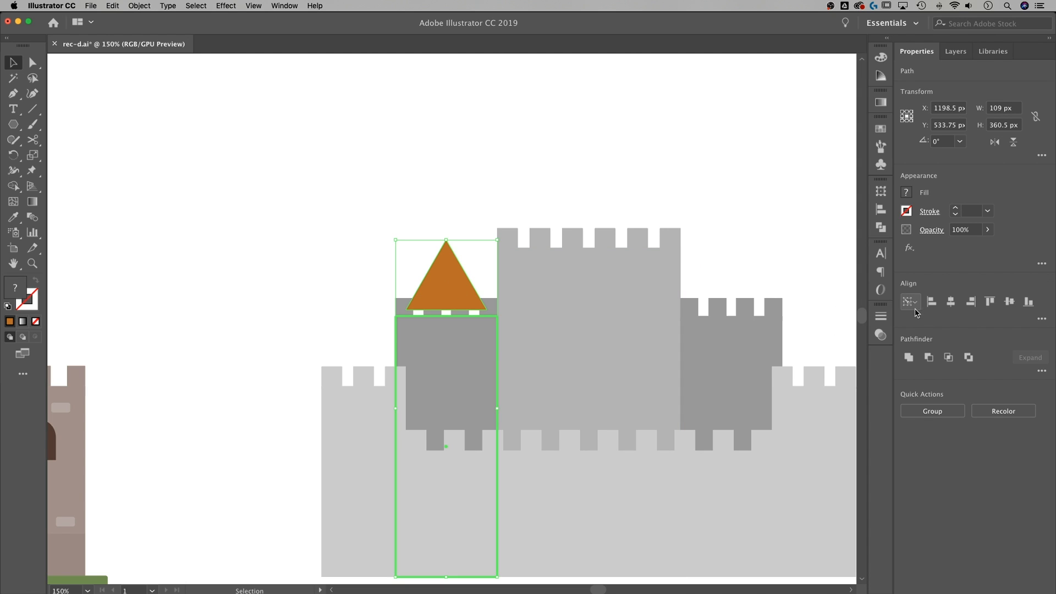
pyautogui.click(438, 154)
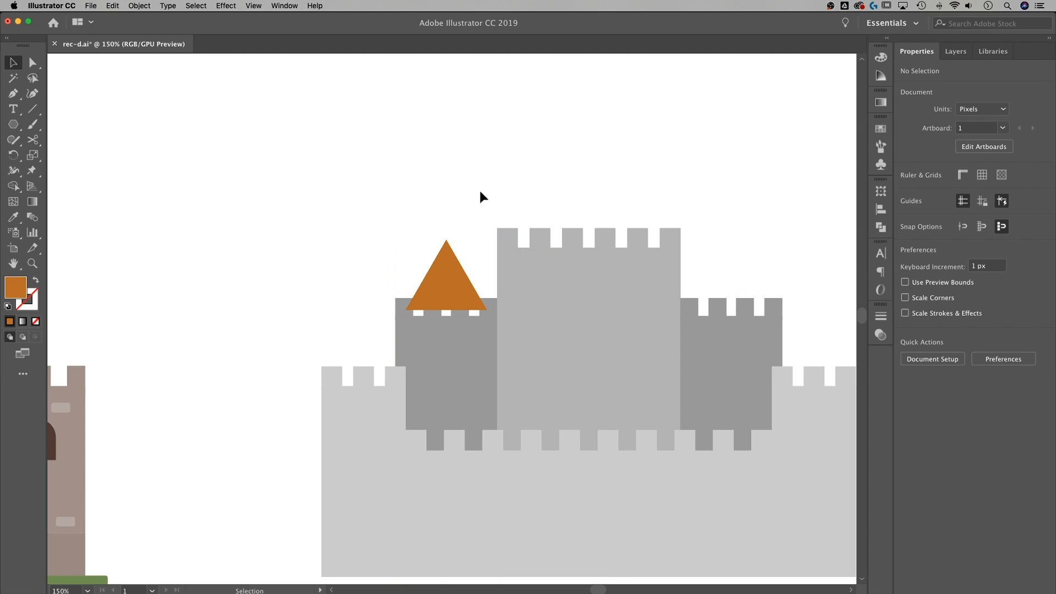
# Lower the orange triangle by about 7 px to the tower's body and send it to the back, behind the battlements
pyautogui.moveTo(450, 255); pyautogui.dragTo(450, 262)
pyautogui.rightClick(450, 262)
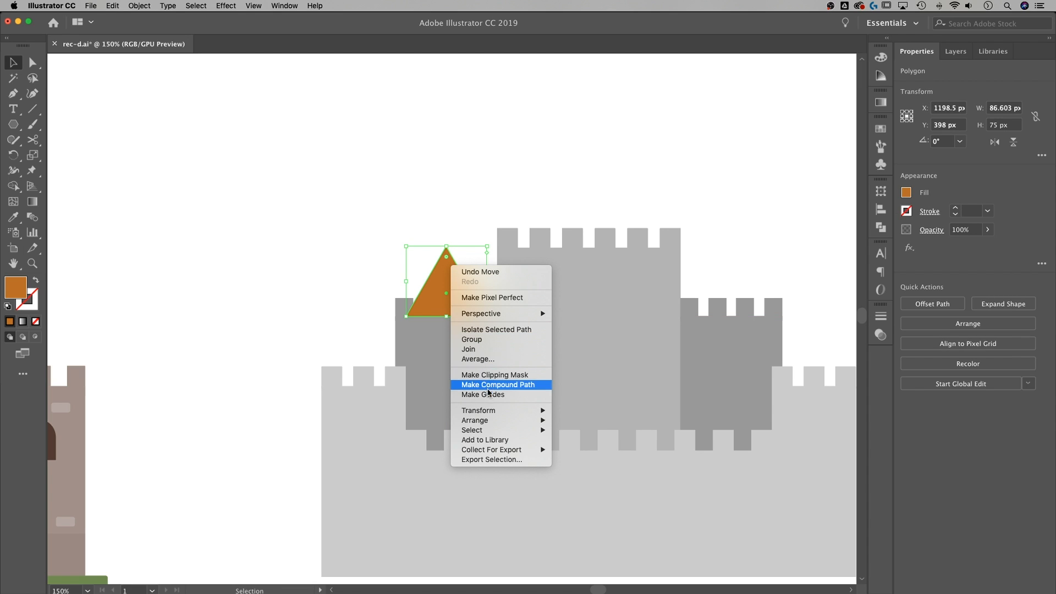
pyautogui.moveTo(495, 421)
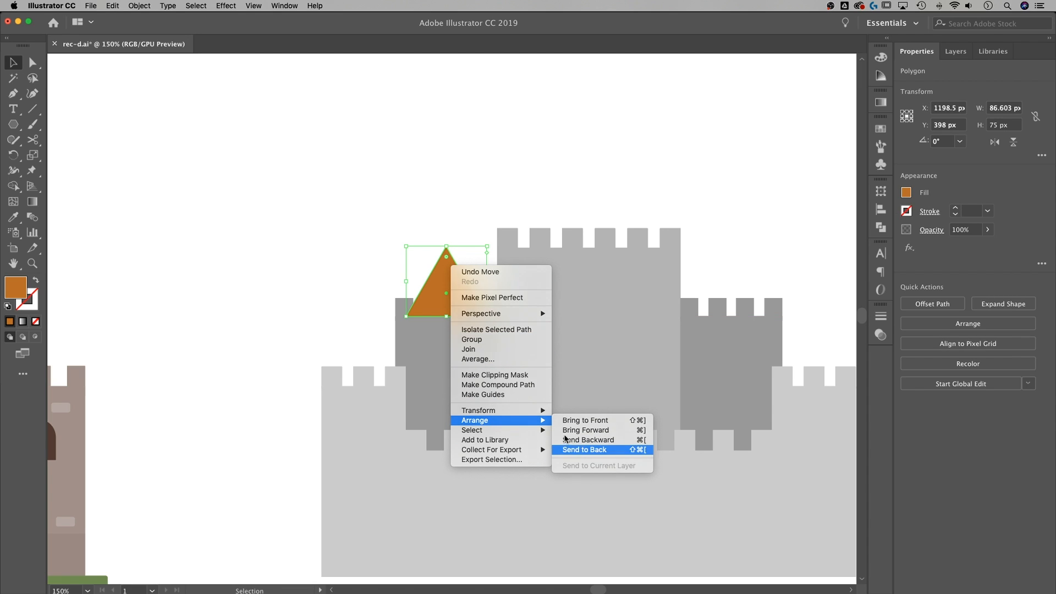
pyautogui.click(578, 448)
pyautogui.click(447, 185)
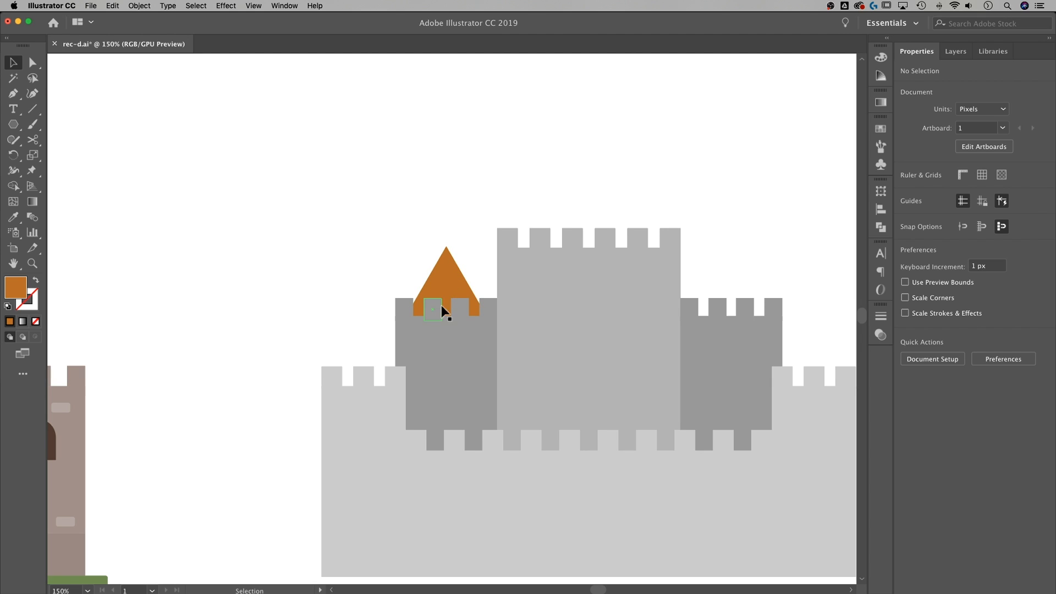
# Scale the left tower's roof up proportionally from its center to about 104 × 90 px and nudge it slightly upward
pyautogui.click(446, 273)
pyautogui.moveTo(447, 247); pyautogui.dragTo(446, 240)
pyautogui.press('shift')
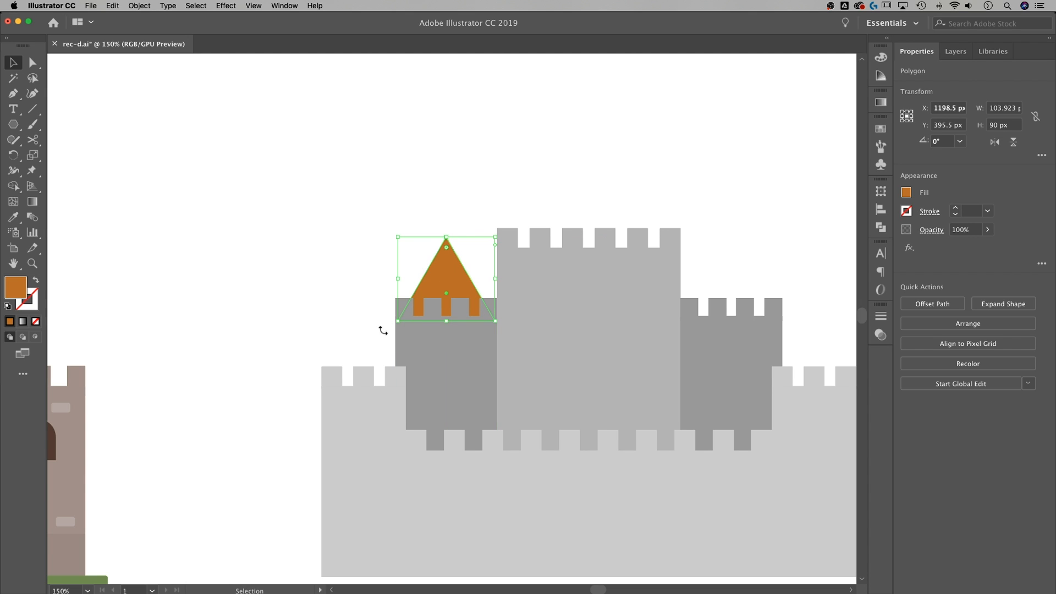
pyautogui.press('Up')
pyautogui.press('Up')
pyautogui.press('Up')
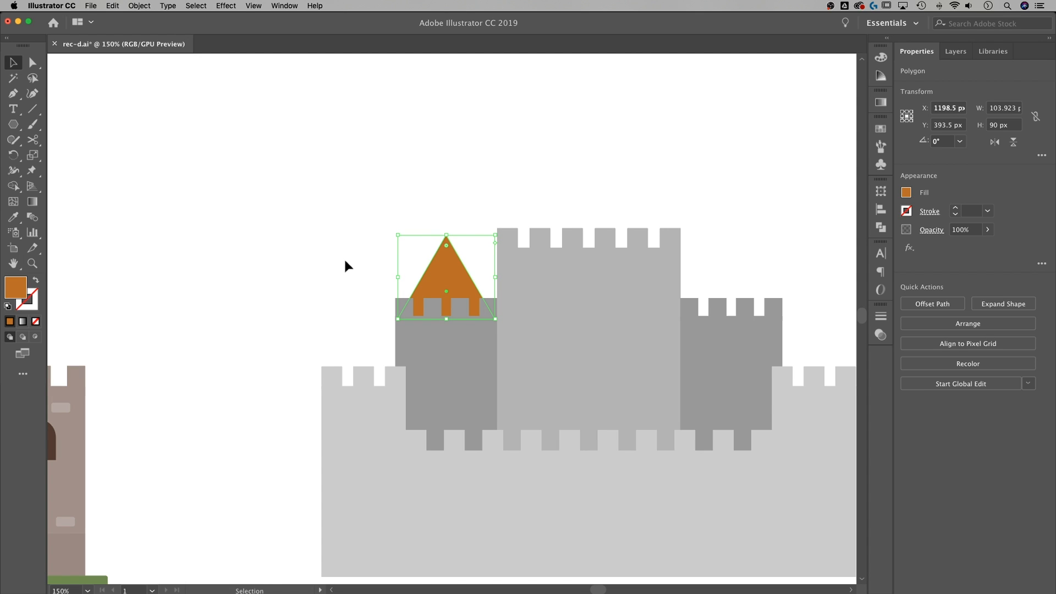
pyautogui.click(475, 134)
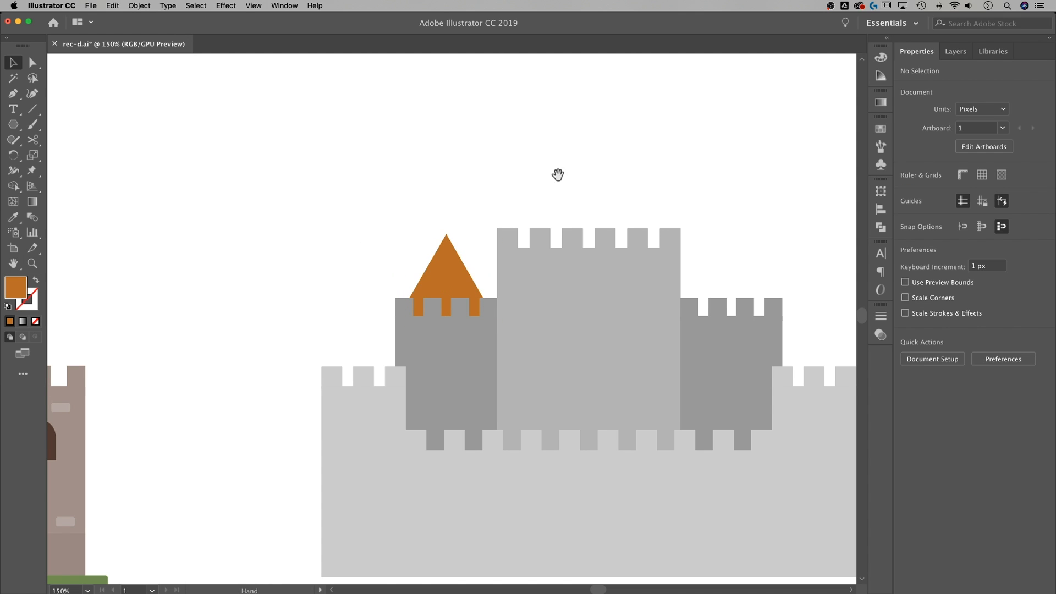
# Flatten the left tower's roof to a height of 70.5 px by lowering its peak
pyautogui.hscroll(3, 495, 203)
pyautogui.click(404, 253)
pyautogui.moveTo(409, 237); pyautogui.dragTo(407, 257)
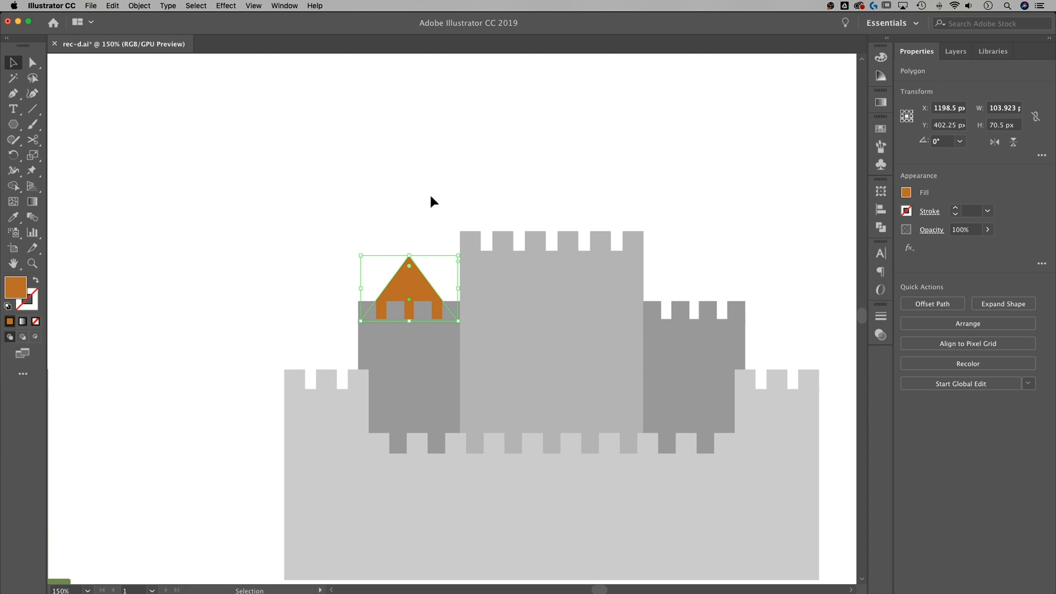
pyautogui.click(431, 201)
pyautogui.moveTo(439, 188); pyautogui.dragTo(420, 185)
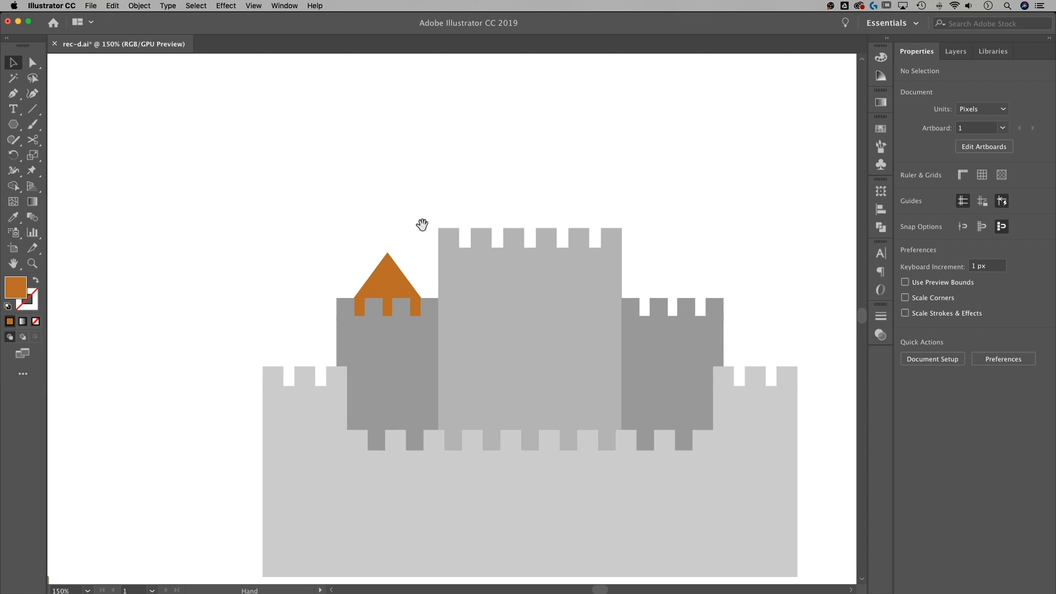
pyautogui.click(389, 289)
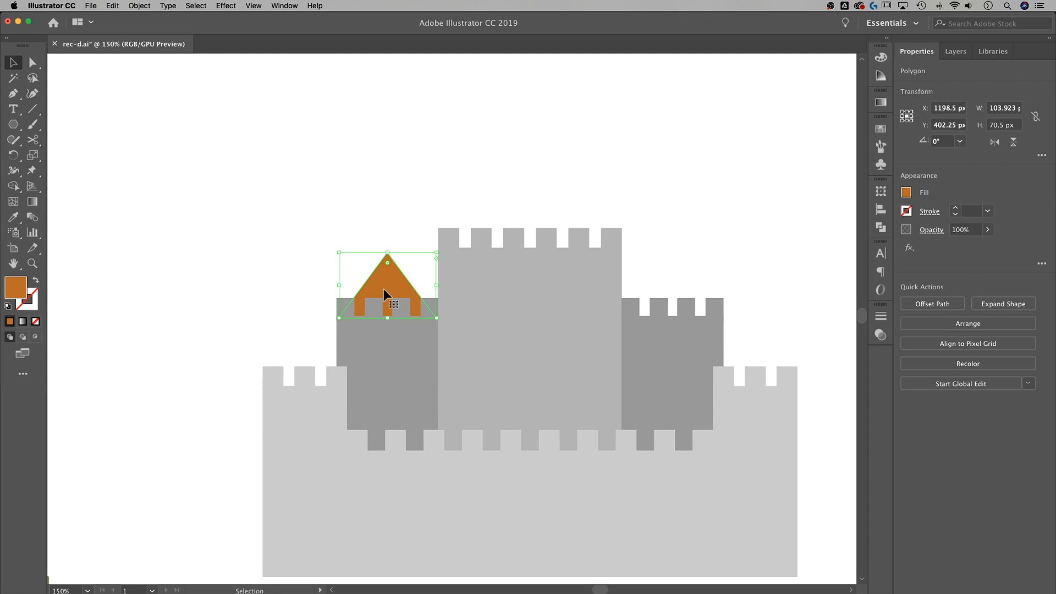
pyautogui.click(398, 189)
# Delete the four battlements on top of the left tower
pyautogui.scroll(-1, 402, 201)
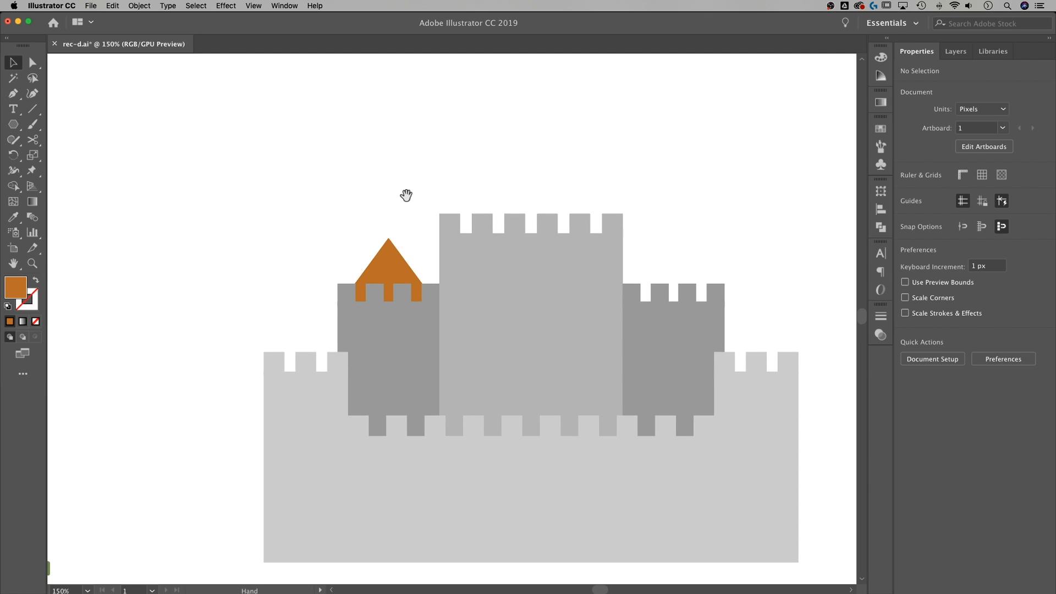
pyautogui.click(347, 295)
pyautogui.keyDown('shift'); pyautogui.click(374, 294); pyautogui.keyUp('shift')
pyautogui.keyDown('shift'); pyautogui.click(403, 294); pyautogui.keyUp('shift')
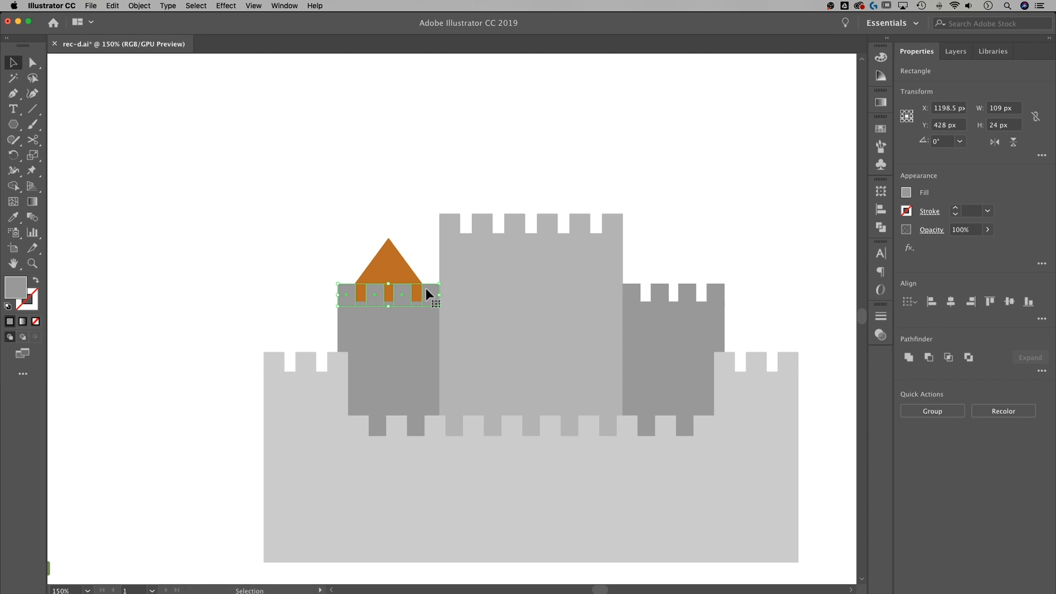
pyautogui.press('Delete')
# Widen the left tower's roof symmetrically to 109 px, matching the tower's width
pyautogui.click(393, 287)
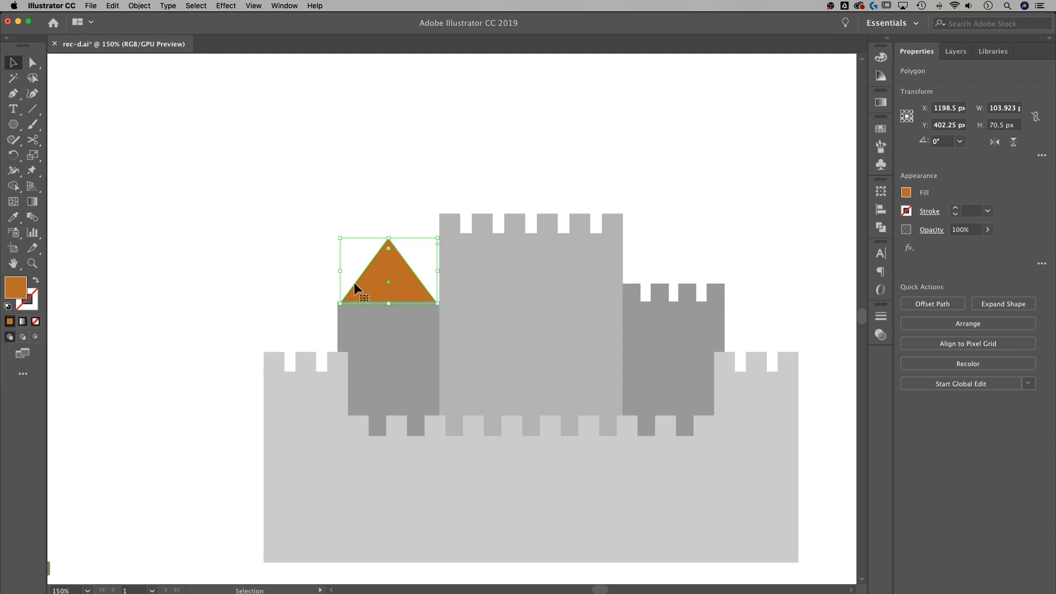
pyautogui.moveTo(341, 272); pyautogui.dragTo(339, 274)
pyautogui.click(309, 269)
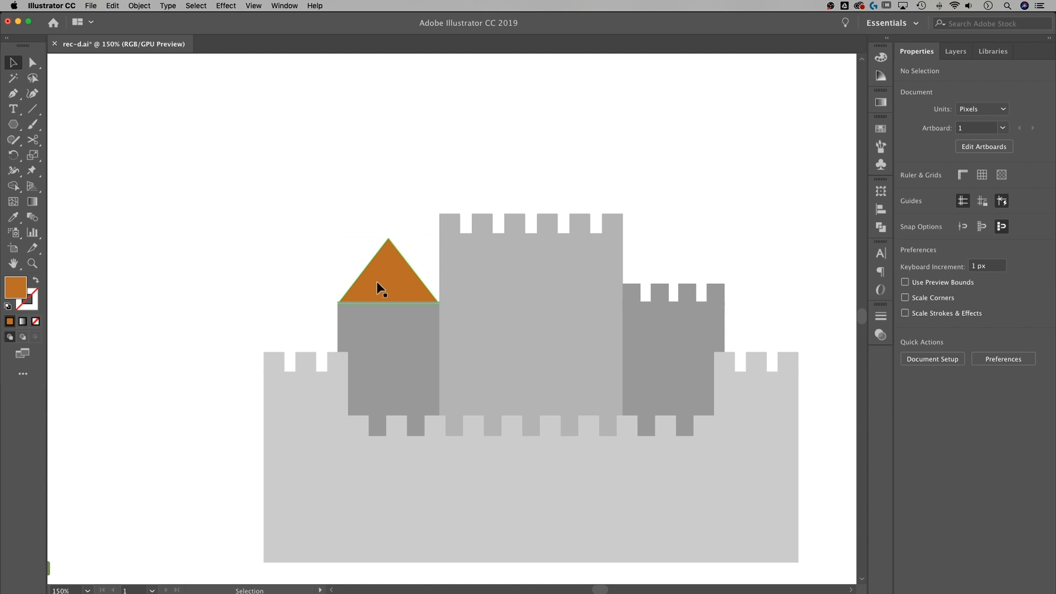
# Raise the left tower's roof to Y 399.75 px so its base sits exactly on the tower's top edge
pyautogui.click(400, 290)
pyautogui.scroll(-2, 407, 292)
pyautogui.hscroll(-1, 407, 291)
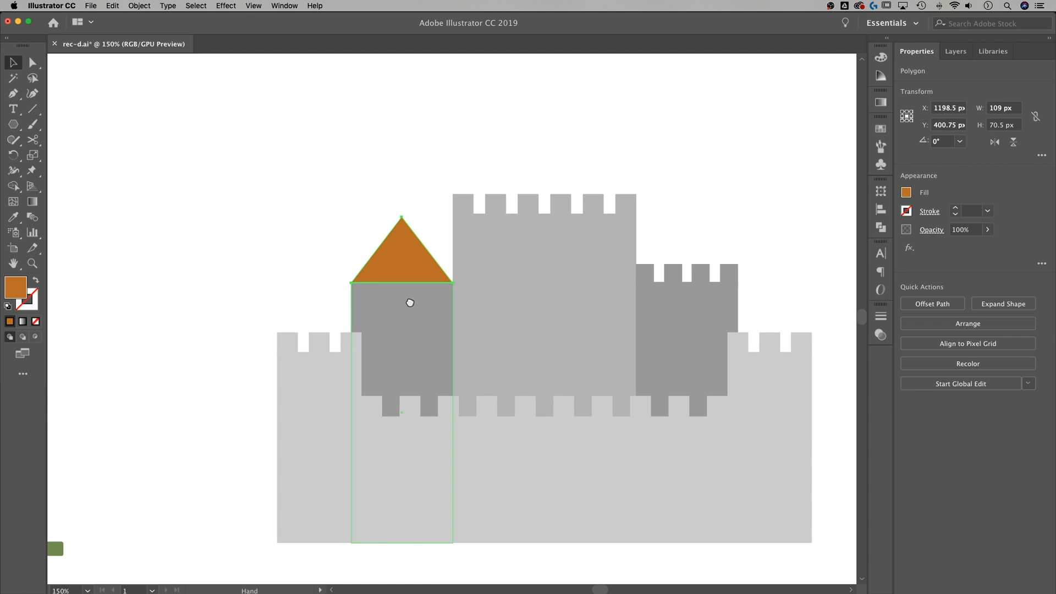
pyautogui.press('a')
pyautogui.scroll(5, 410, 304)
pyautogui.hscroll(-3, 356, 363)
pyautogui.scroll(-2, 313, 365)
pyautogui.moveTo(424, 338); pyautogui.dragTo(561, 210)
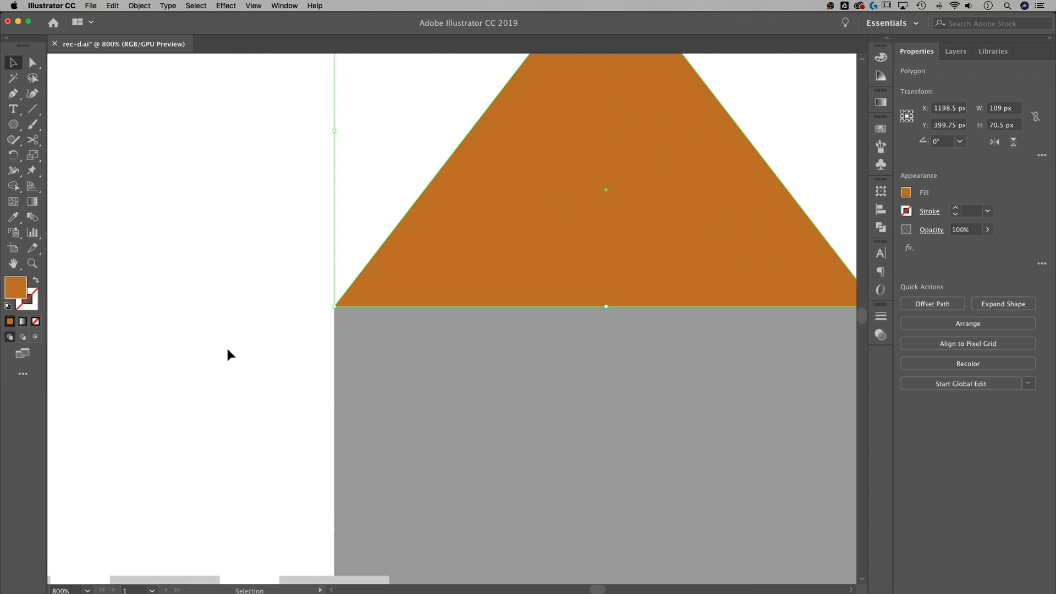
pyautogui.click(229, 354)
pyautogui.moveTo(417, 351); pyautogui.dragTo(220, 361)
pyautogui.scroll(-3, 444, 345)
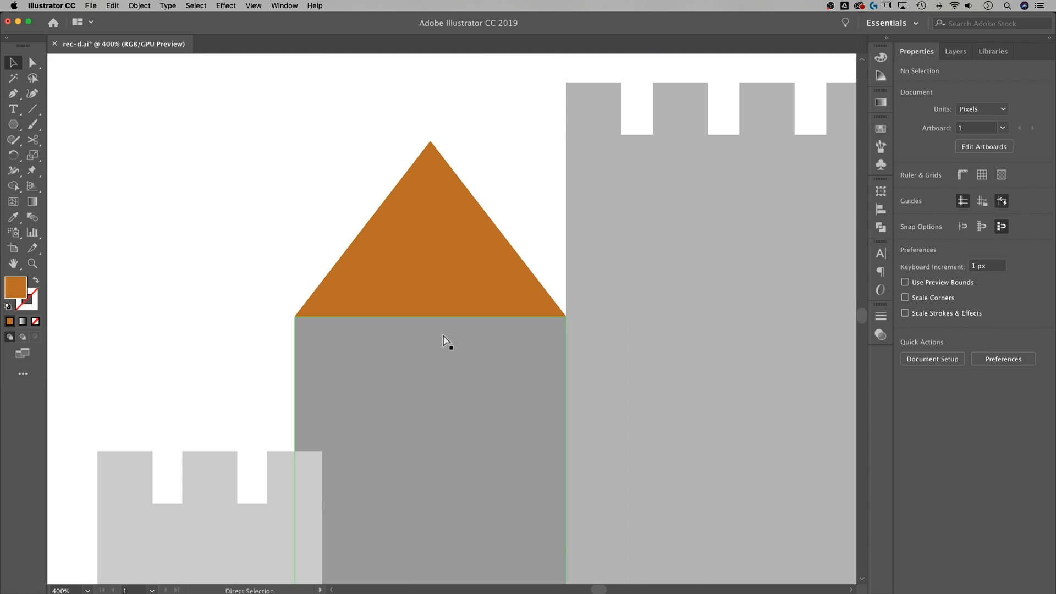
# Copy the left tower's roof onto the right tower at the same height and center it horizontally over that tower
pyautogui.hscroll(5, 468, 334)
pyautogui.moveTo(203, 262); pyautogui.dragTo(778, 254)
pyautogui.hscroll(5, 783, 425)
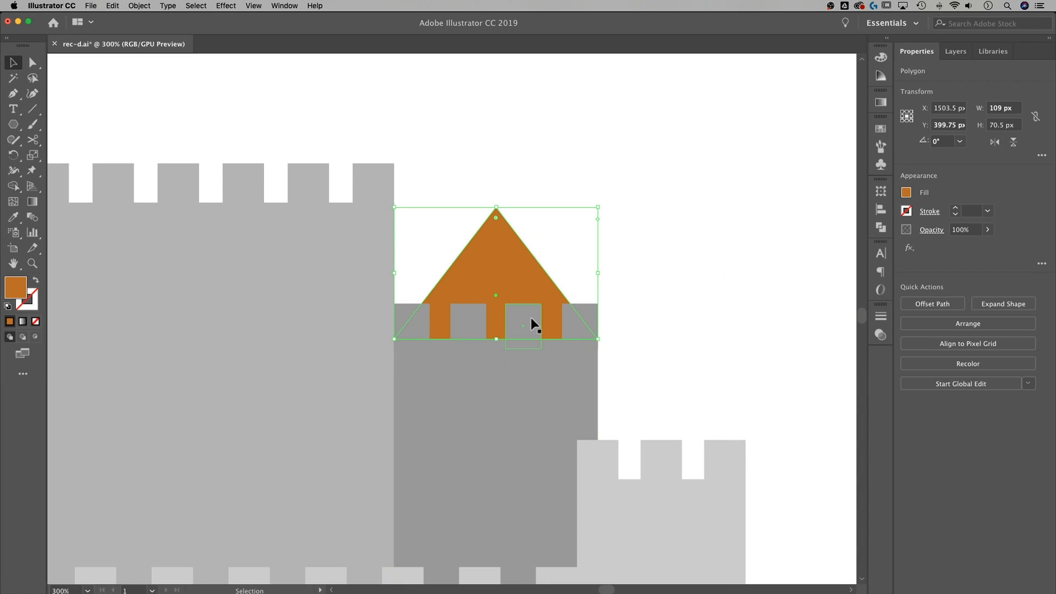
pyautogui.keyDown('shift'); pyautogui.click(538, 361); pyautogui.keyUp('shift')
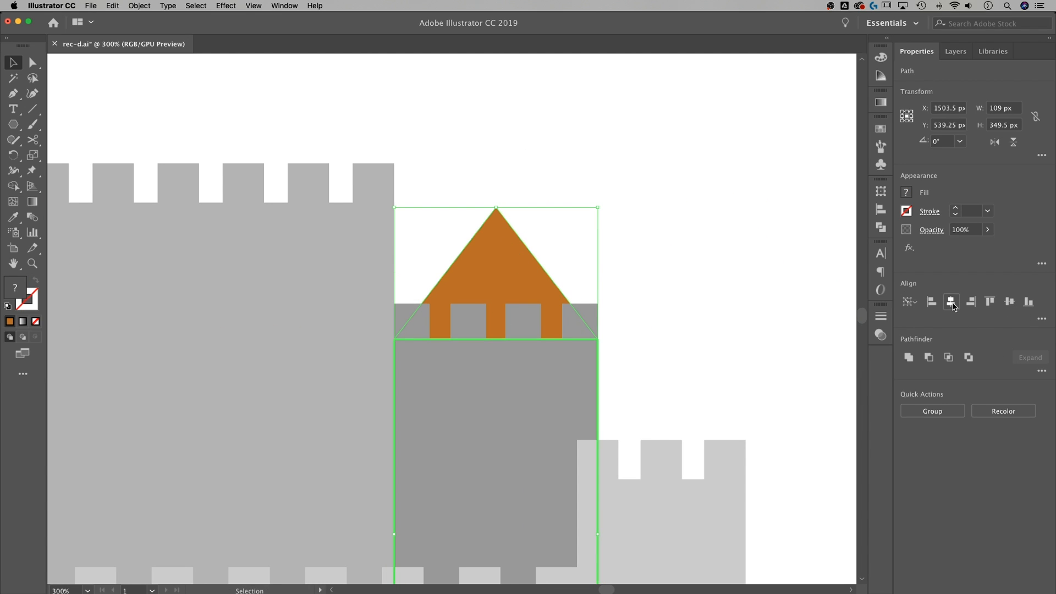
pyautogui.click(688, 259)
# Delete the battlements on top of the right tower
pyautogui.scroll(-1, 617, 306)
pyautogui.hscroll(-1, 618, 307)
pyautogui.click(597, 303)
pyautogui.keyDown('shift'); pyautogui.click(543, 303); pyautogui.keyUp('shift')
pyautogui.keyDown('shift'); pyautogui.click(425, 302); pyautogui.keyUp('shift')
pyautogui.press('Delete')
# Copy the left tower's roof behind the keep's battlements and center it horizontally on the keep
pyautogui.moveTo(439, 198); pyautogui.dragTo(554, 246)
pyautogui.press('super+minus')
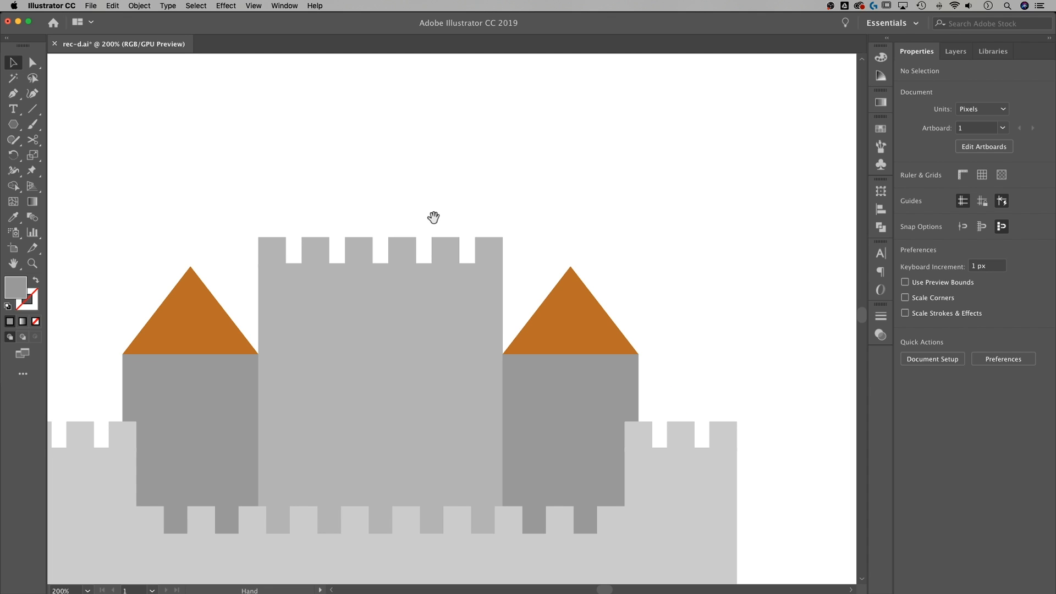
pyautogui.moveTo(434, 217); pyautogui.dragTo(582, 230)
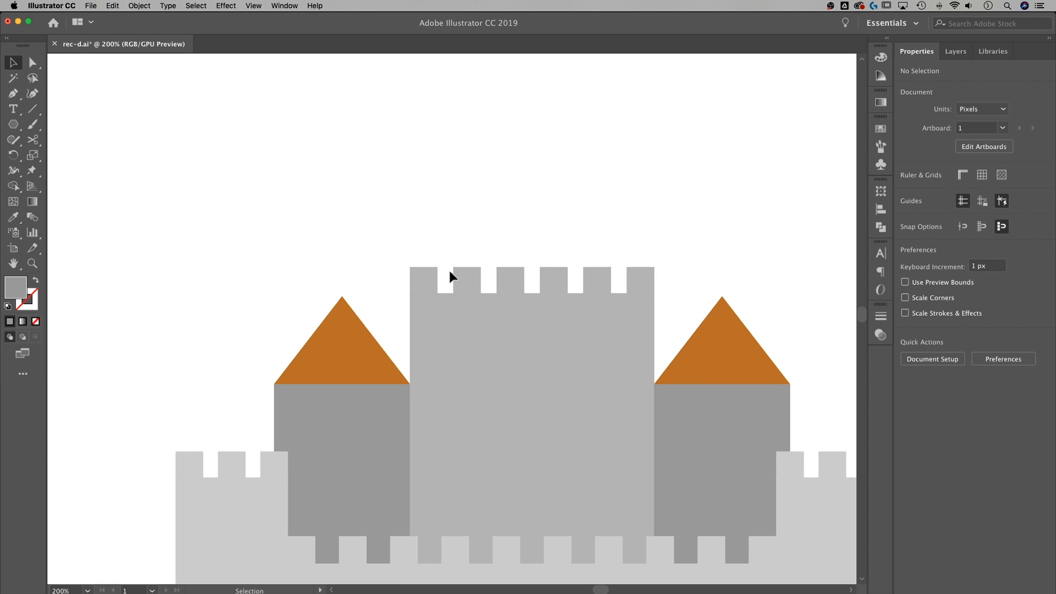
pyautogui.moveTo(334, 357); pyautogui.dragTo(523, 269)
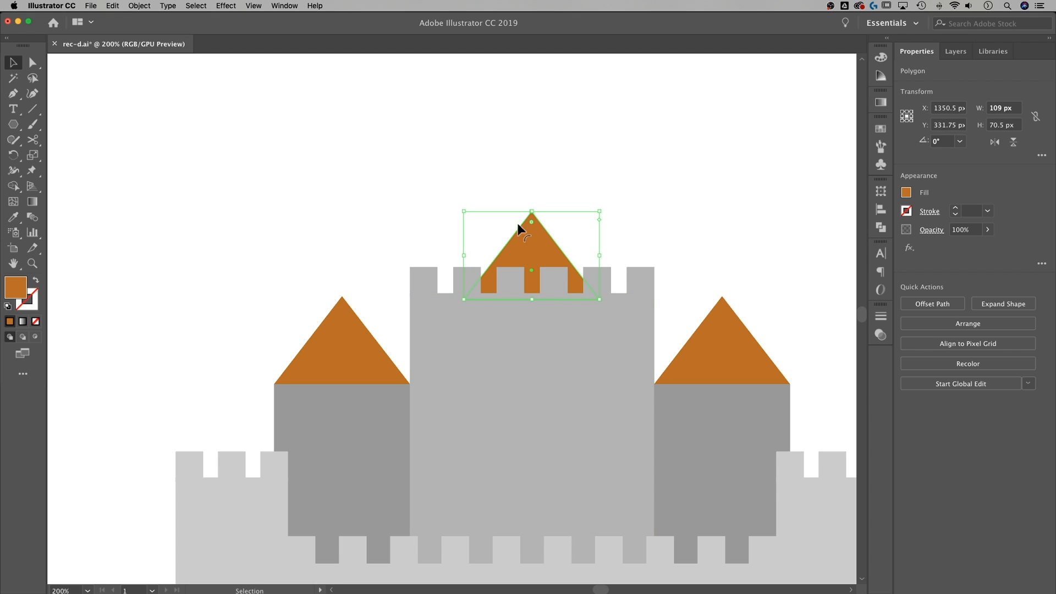
pyautogui.keyDown('shift'); pyautogui.click(546, 359); pyautogui.keyUp('shift')
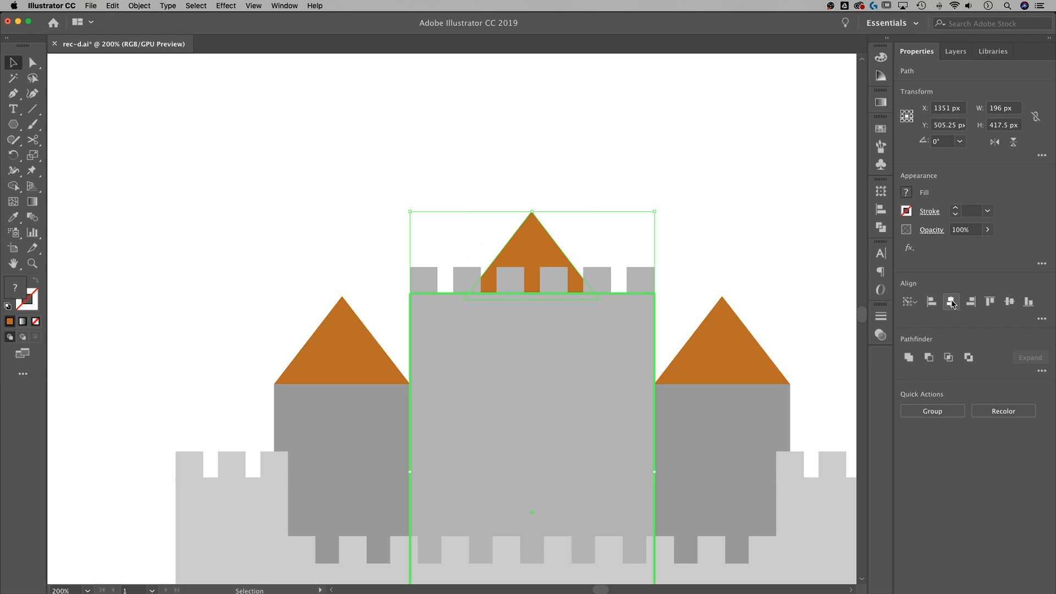
pyautogui.click(722, 227)
# Scale the keep's roof up proportionally from its center to about 189 × 122 px
pyautogui.click(531, 237)
pyautogui.moveTo(585, 150); pyautogui.dragTo(565, 246)
pyautogui.moveTo(514, 308); pyautogui.dragTo(516, 245)
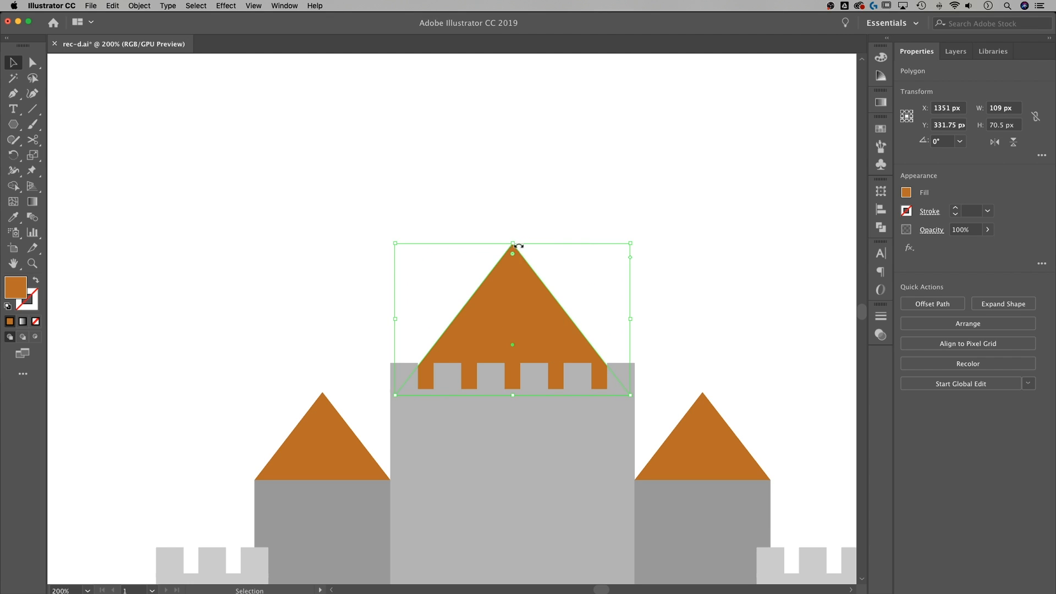
pyautogui.click(727, 288)
# Compare the keep's roof with the finished castle and scale it up proportionally to about 210 × 136 px
pyautogui.scroll(-2, 699, 332)
pyautogui.press('super+minus')
pyautogui.press('super+minus')
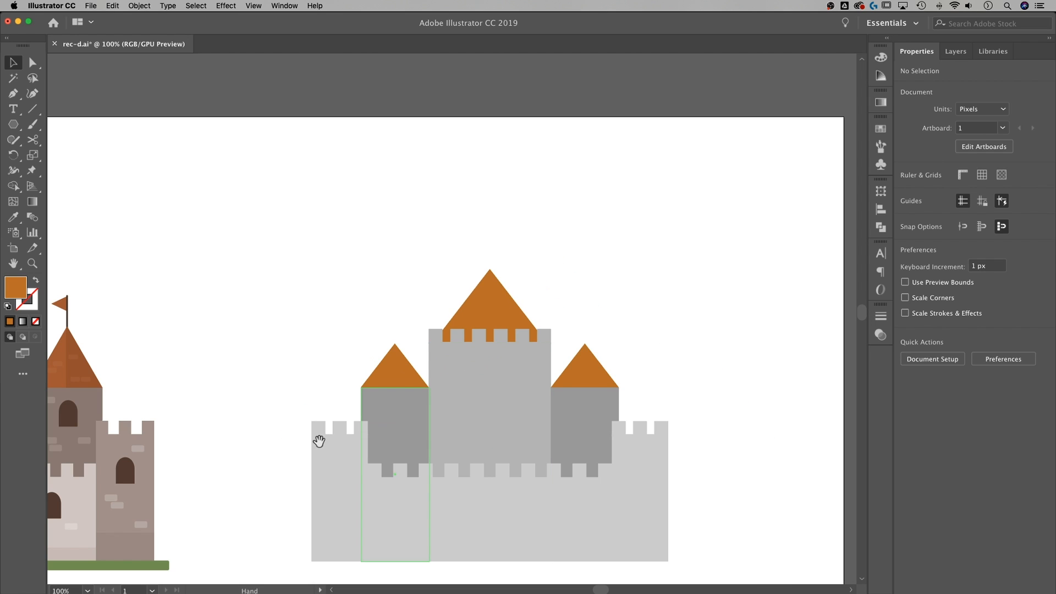
pyautogui.moveTo(318, 438); pyautogui.dragTo(484, 422)
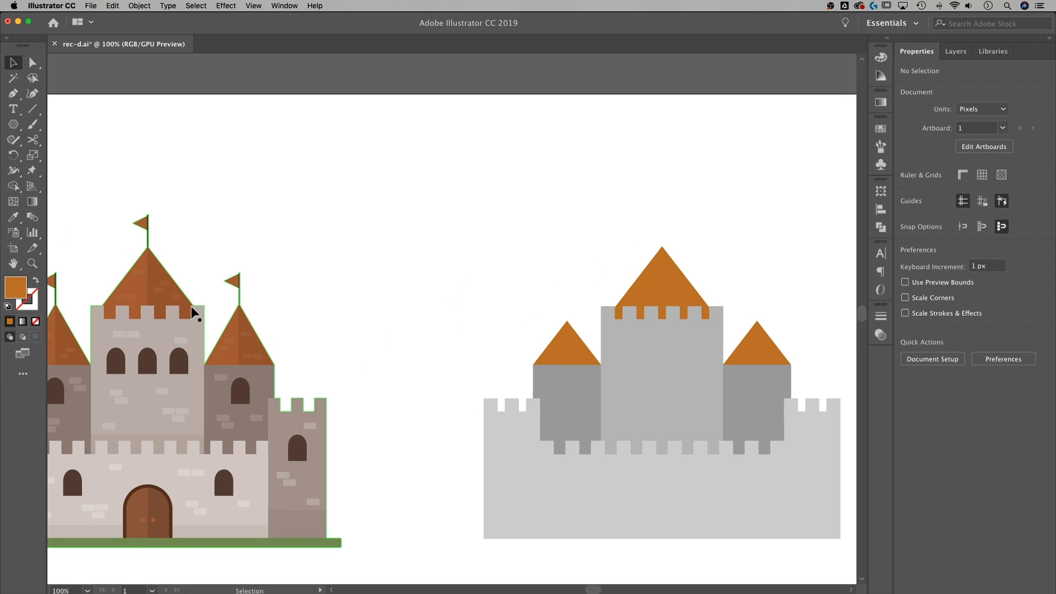
pyautogui.press('space')
pyautogui.hscroll(3, 584, 250)
pyautogui.press('super+plus')
pyautogui.press('super+plus')
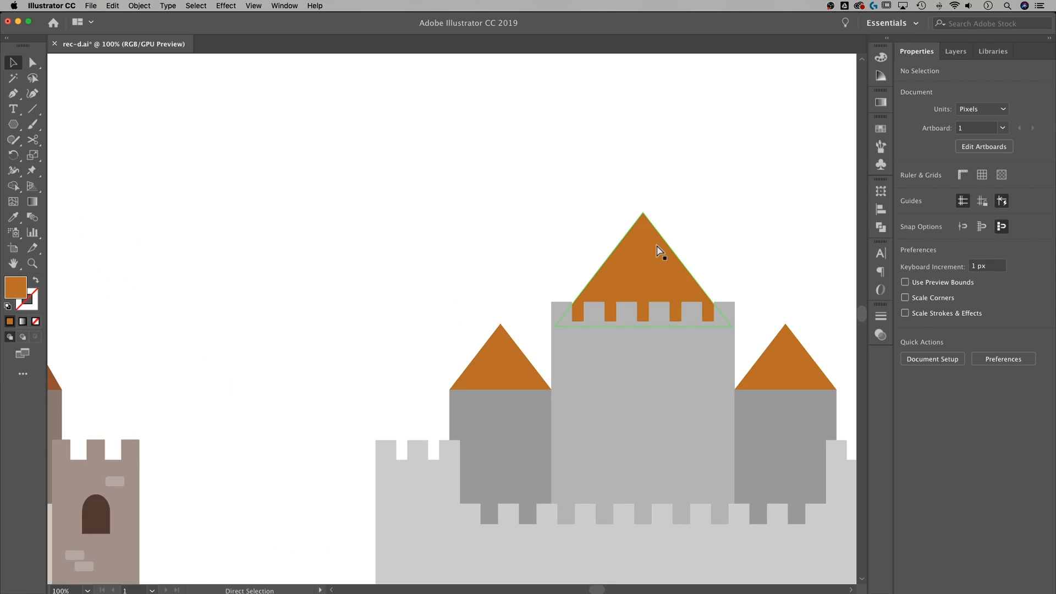
pyautogui.moveTo(698, 250); pyautogui.dragTo(521, 279)
pyautogui.click(520, 280)
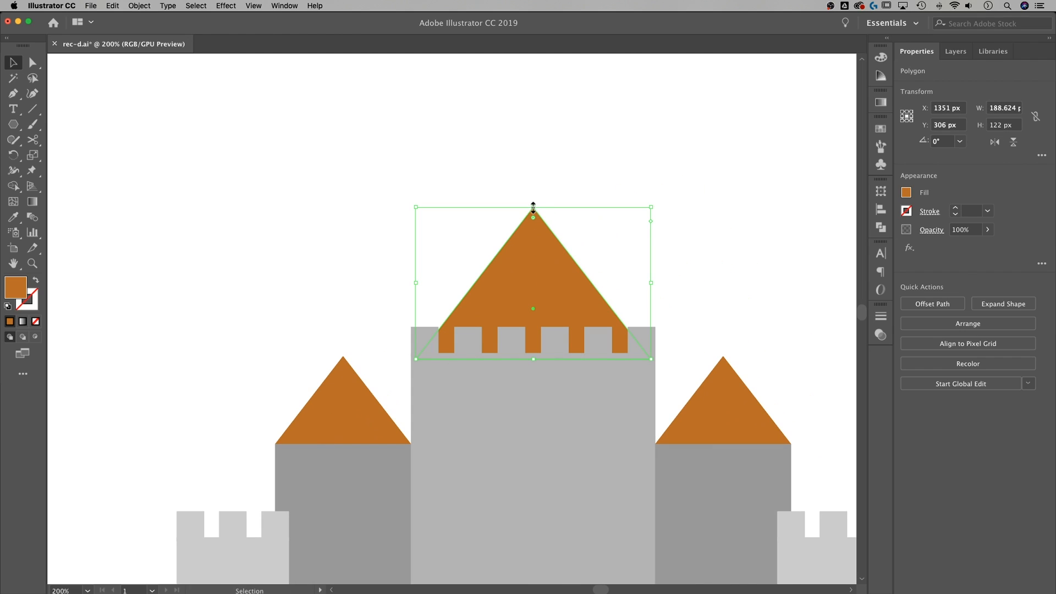
pyautogui.moveTo(533, 207); pyautogui.dragTo(533, 198)
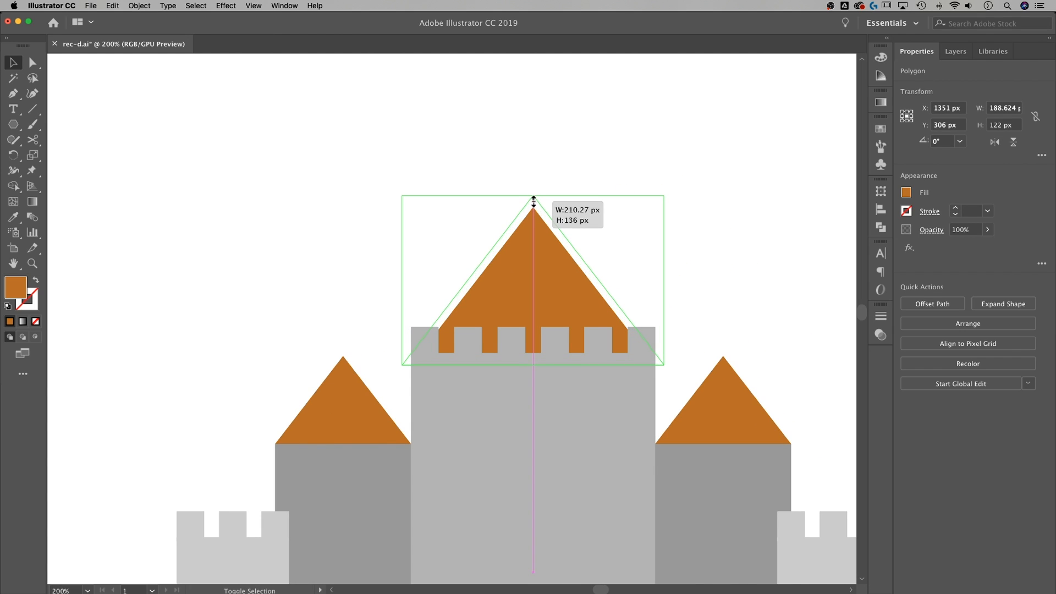
pyautogui.moveTo(533, 199); pyautogui.dragTo(534, 199)
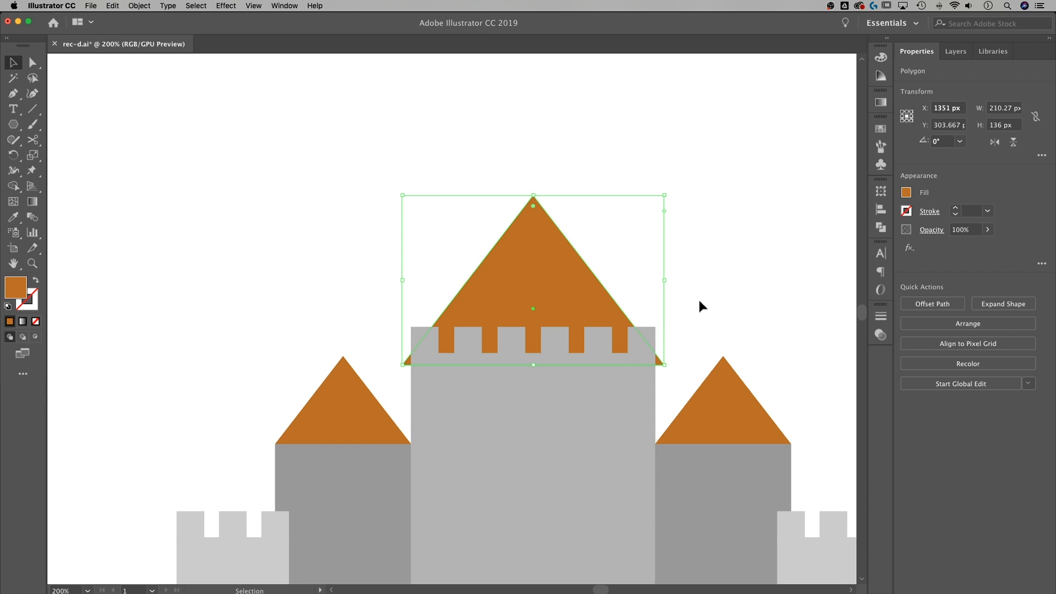
pyautogui.click(401, 375)
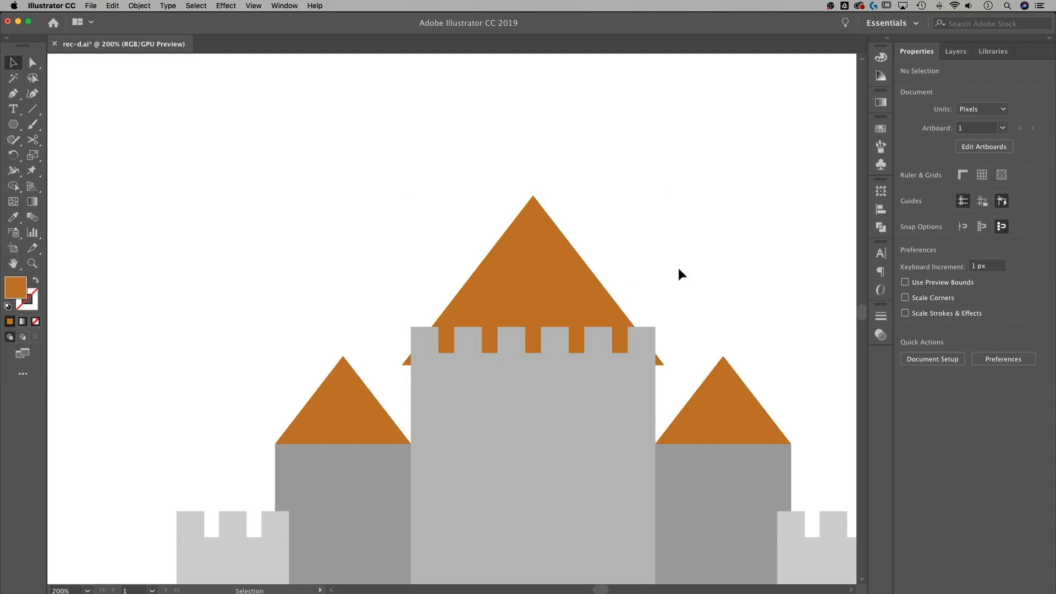
# Remove the roof corner sticking out past the keep's left side with the Shape Builder tool
pyautogui.moveTo(438, 364); pyautogui.dragTo(398, 377)
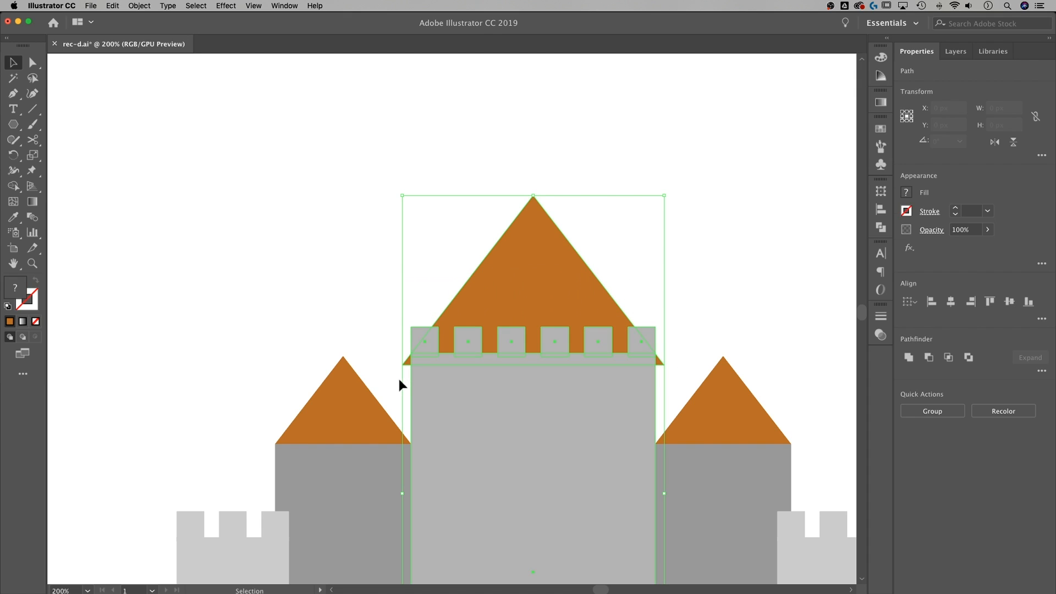
pyautogui.click(13, 187)
pyautogui.scroll(5, 408, 375)
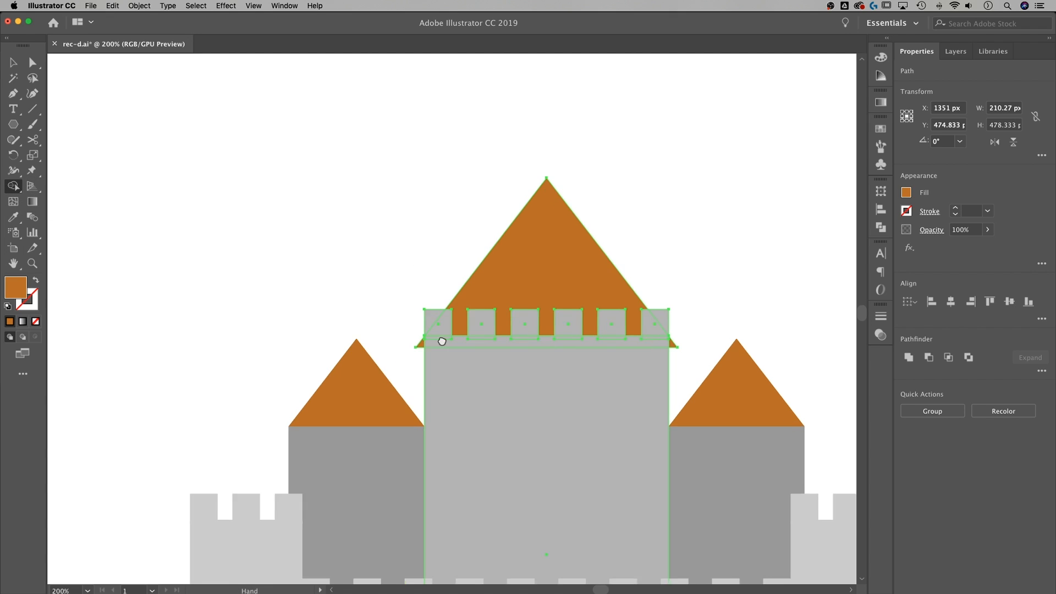
pyautogui.scroll(10, 391, 106)
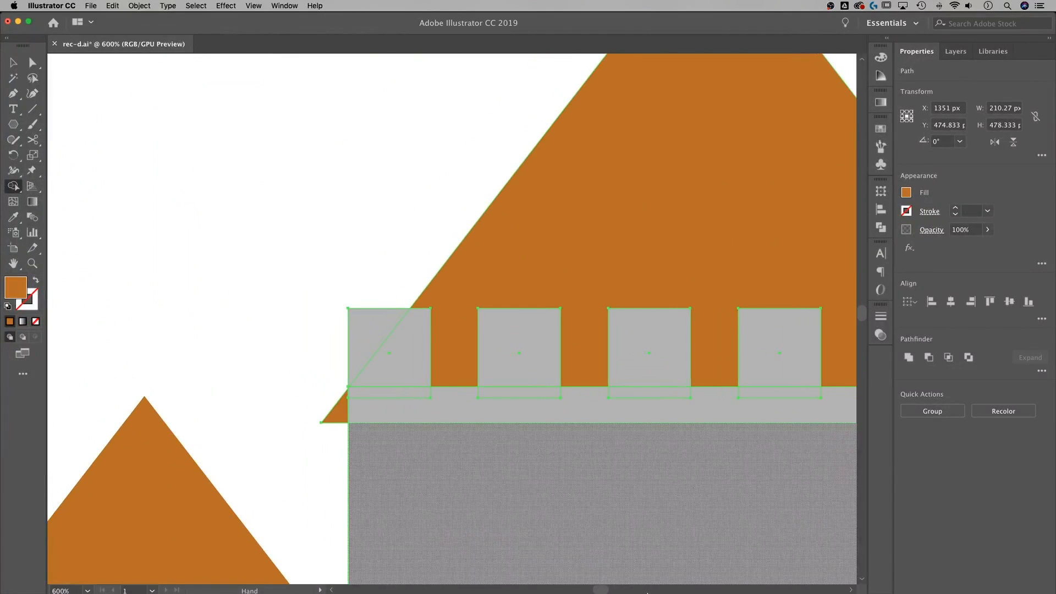
pyautogui.scroll(-1, 663, 526)
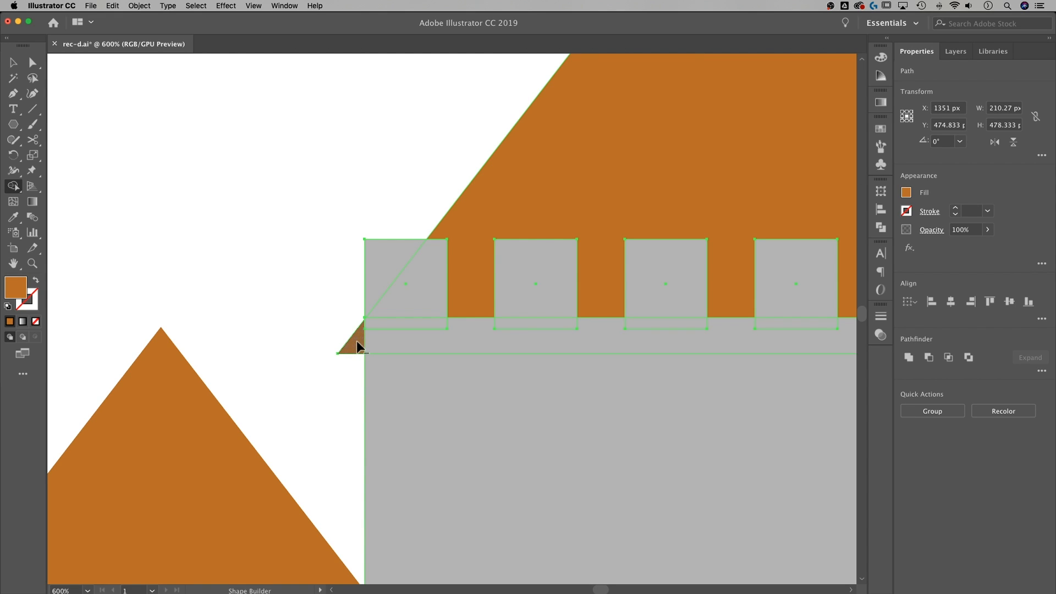
pyautogui.keyDown('alt'); pyautogui.click(357, 346); pyautogui.keyUp('alt')
# Remove the roof corner sticking out past the keep's right side with the Shape Builder tool, and deselect everything
pyautogui.moveTo(629, 366); pyautogui.dragTo(390, 386)
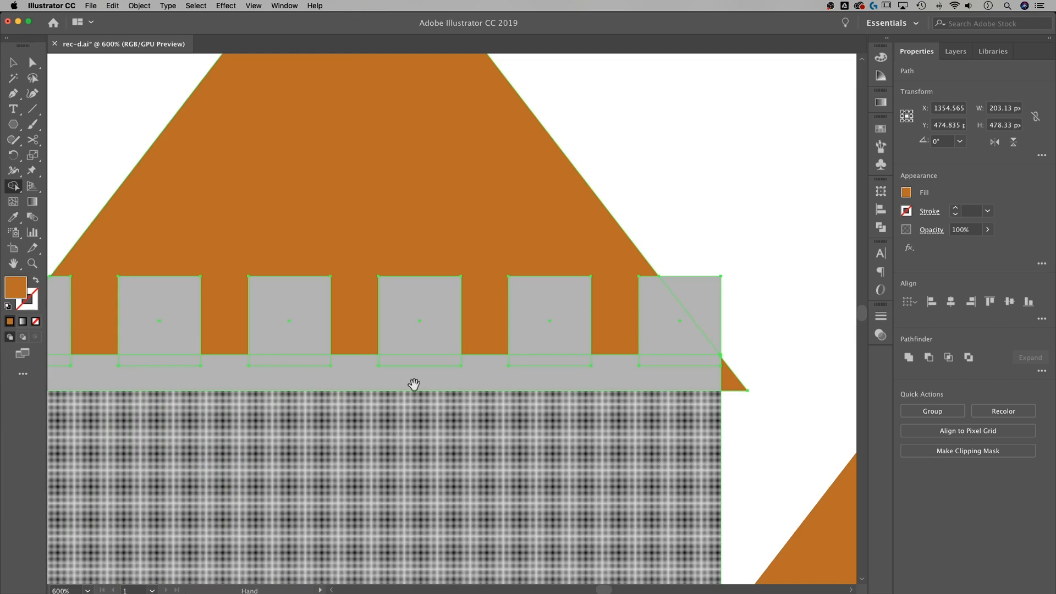
pyautogui.hscroll(5, 390, 385)
pyautogui.keyDown('alt'); pyautogui.click(575, 377); pyautogui.keyUp('alt')
pyautogui.press('super+minus')
pyautogui.press('super+minus')
pyautogui.press('super+minus')
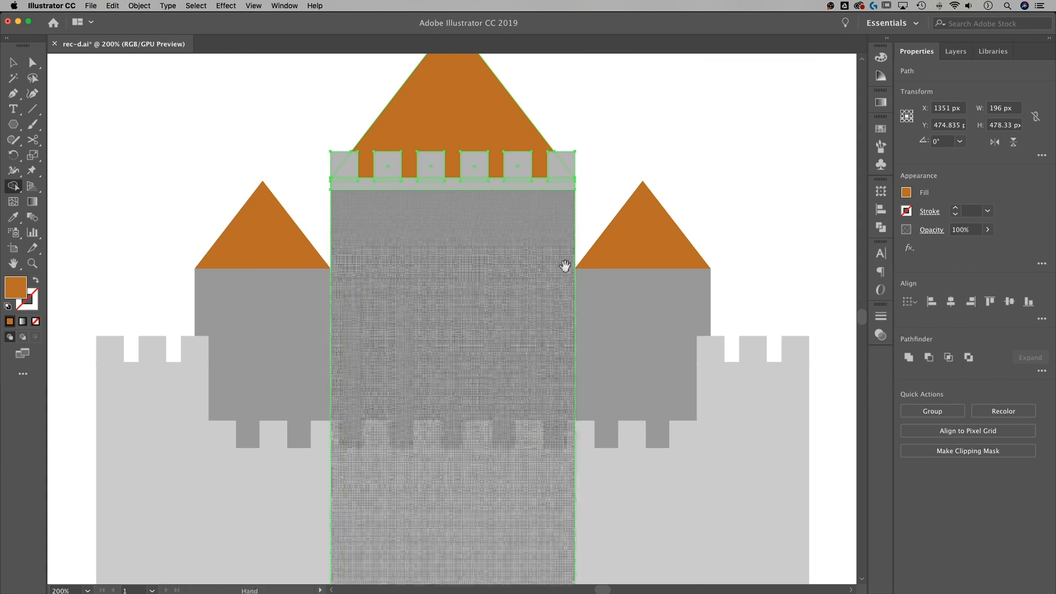
pyautogui.moveTo(565, 267); pyautogui.dragTo(543, 428)
pyautogui.press('v')
pyautogui.press('super+shift+a')
pyautogui.moveTo(648, 292)
pyautogui.mouseDown()
pyautogui.moveTo(662, 297)
pyautogui.moveTo(667, 285)
pyautogui.mouseUp()
pyautogui.press('super+minus')
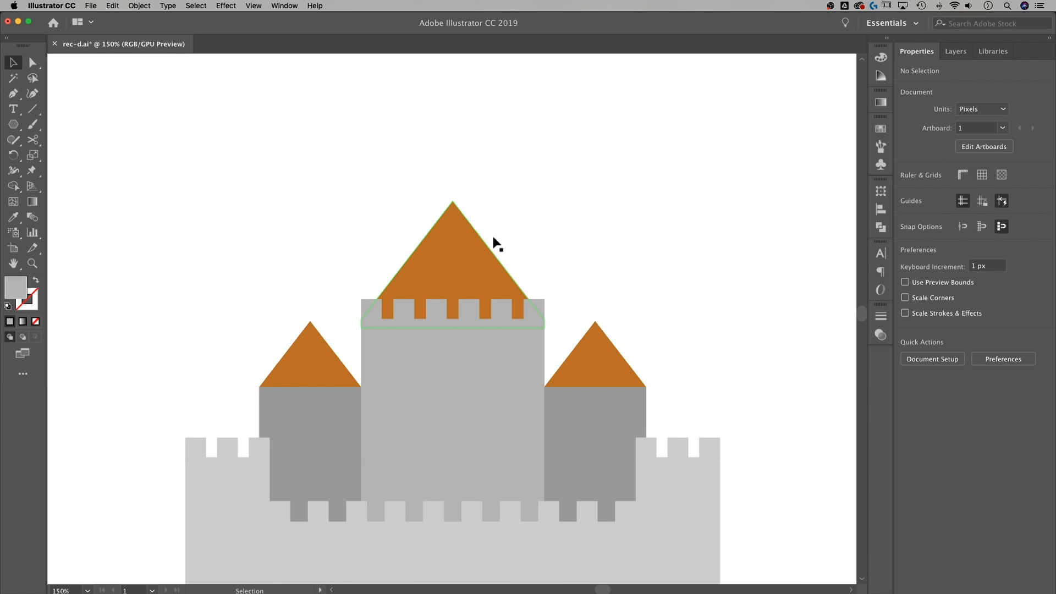
# Examine the whole castle with its trimmed roof, from the towers down to the front wall
pyautogui.scroll(-5, 568, 523)
pyautogui.press('a')
pyautogui.press('super+minus')
pyautogui.press('space')
pyautogui.moveTo(505, 438); pyautogui.dragTo(583, 422)
pyautogui.moveTo(486, 495); pyautogui.dragTo(510, 495)
pyautogui.moveTo(319, 479); pyautogui.dragTo(479, 482)
pyautogui.press('space')
pyautogui.moveTo(572, 443); pyautogui.dragTo(286, 394)
pyautogui.moveTo(514, 389); pyautogui.dragTo(464, 404)
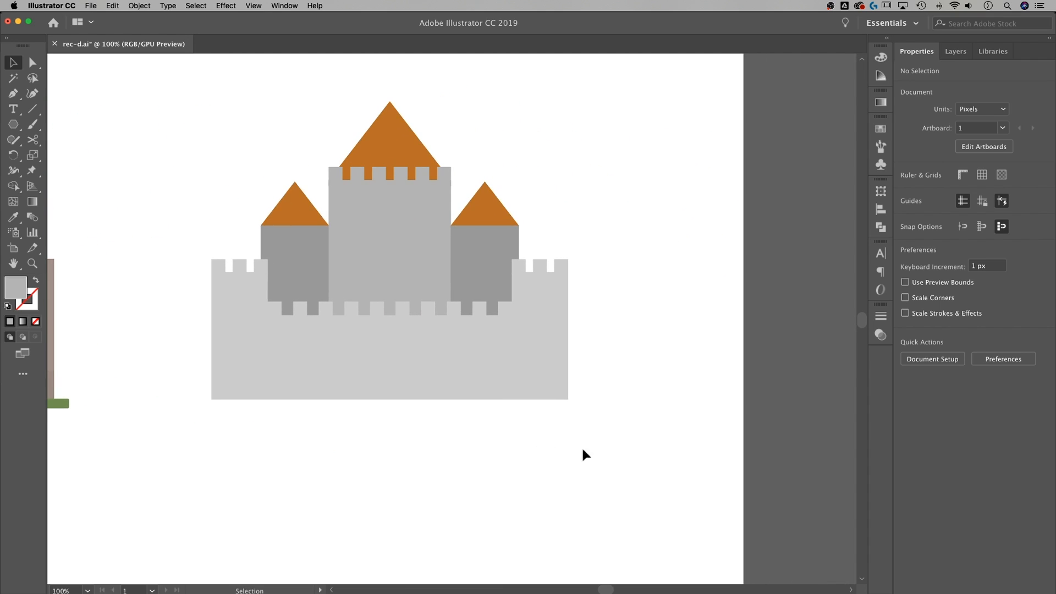
pyautogui.scroll(3, 582, 446)
pyautogui.hscroll(-2, 582, 446)
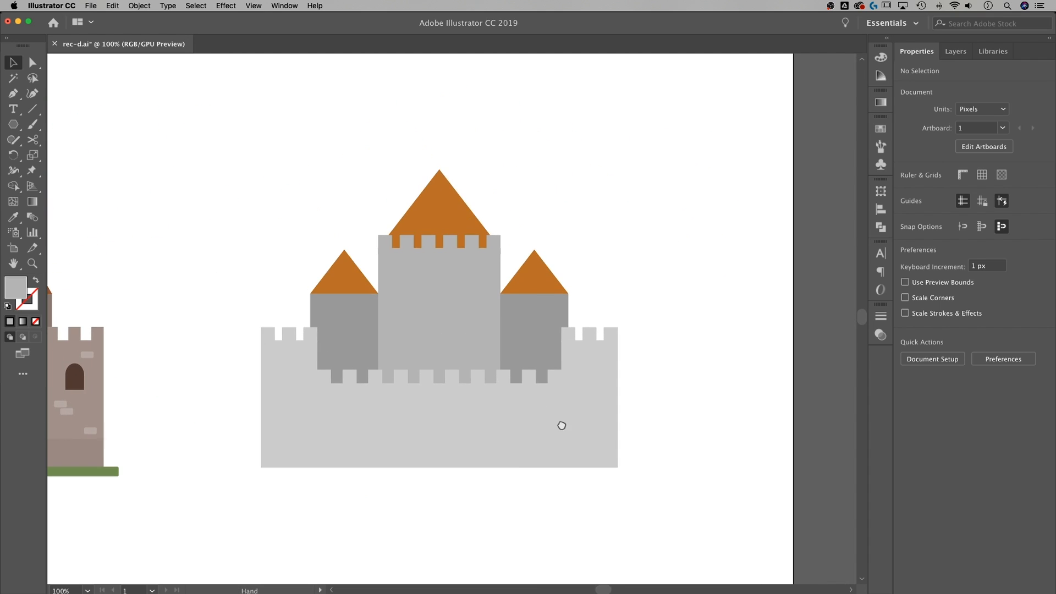
# Draw a brown (#7a4b17) rectangle of about 82 × 76 px at the bottom center of the front wall as the door
pyautogui.click(16, 126)
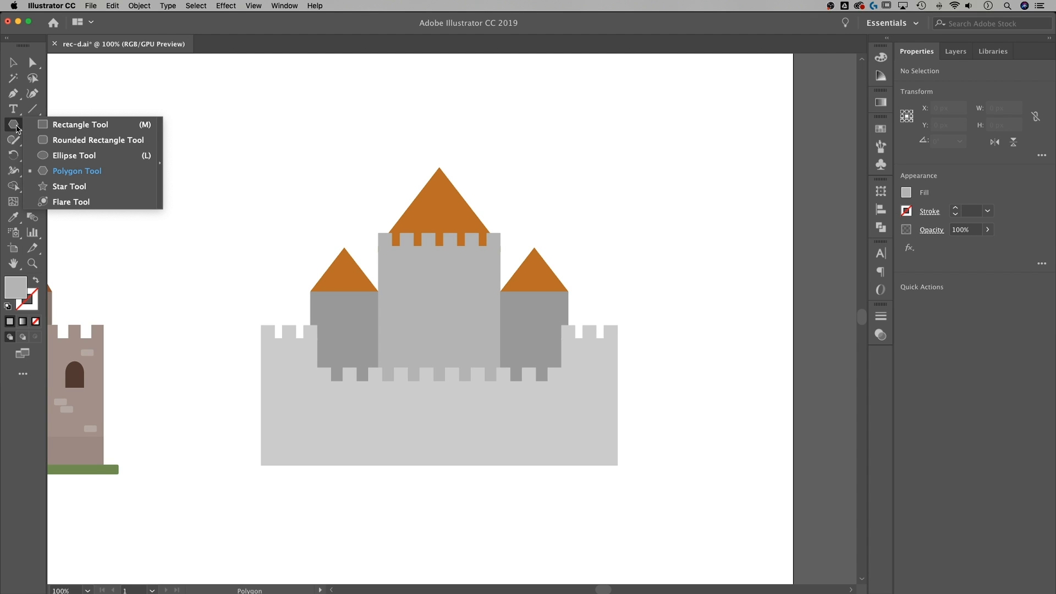
pyautogui.click(81, 125)
pyautogui.press('space')
pyautogui.moveTo(296, 356); pyautogui.dragTo(333, 222)
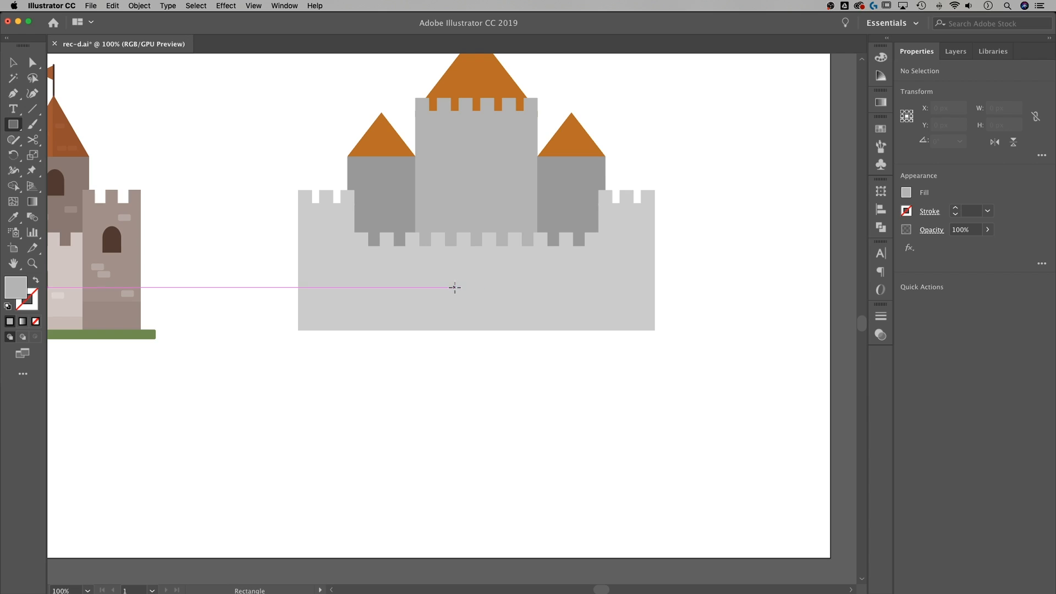
pyautogui.doubleClick(16, 288)
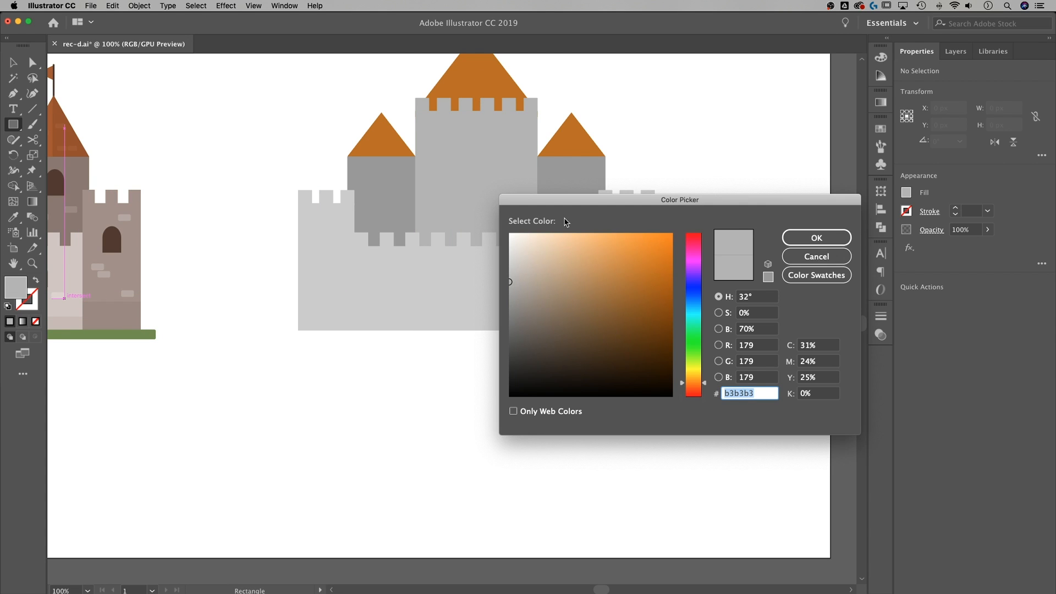
pyautogui.moveTo(631, 316); pyautogui.dragTo(644, 318)
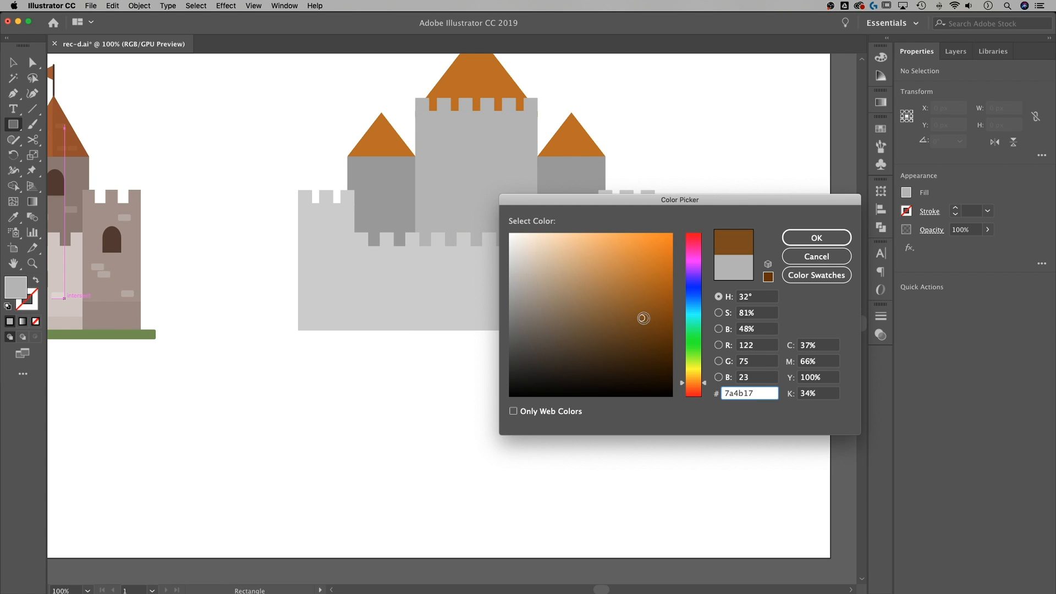
pyautogui.click(832, 232)
pyautogui.moveTo(452, 284); pyautogui.dragTo(503, 330)
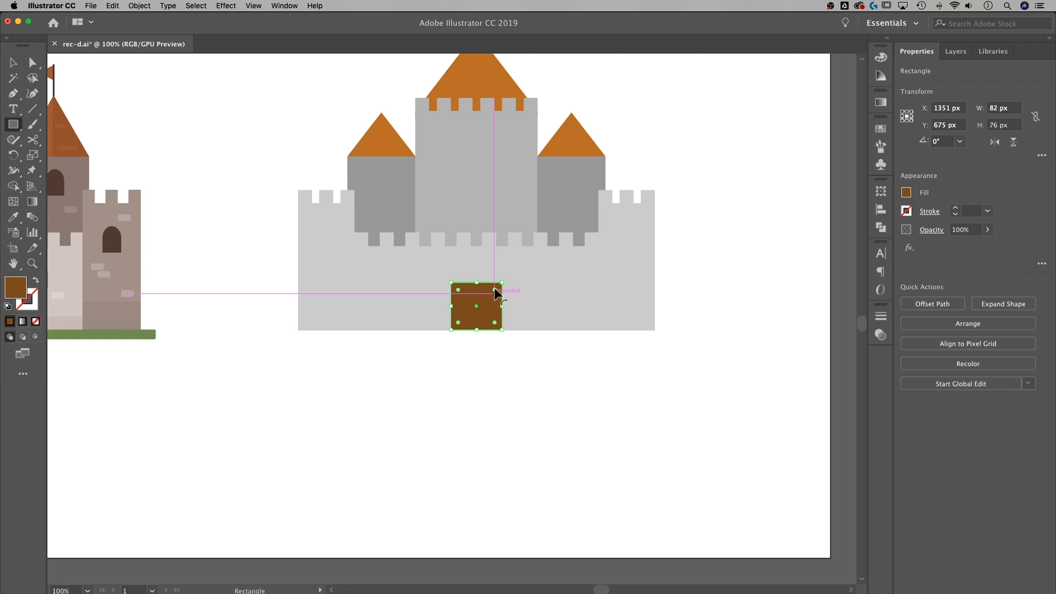
# Move the brown door rectangle straight down onto the empty area below the castle and deselect it
pyautogui.press('v')
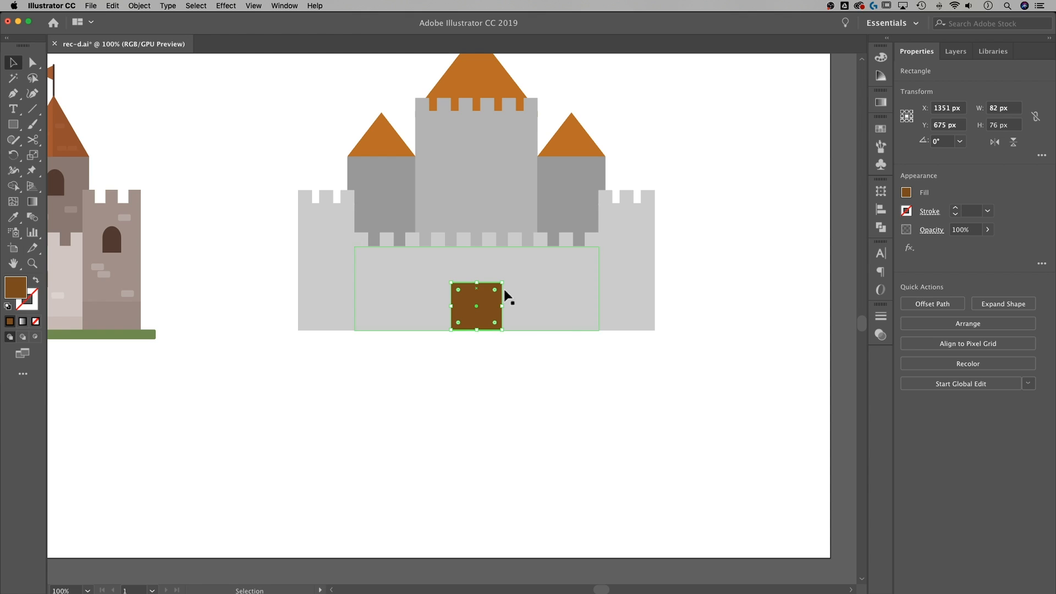
pyautogui.moveTo(481, 291); pyautogui.dragTo(477, 380)
pyautogui.press('space')
pyautogui.moveTo(558, 392); pyautogui.dragTo(560, 338)
pyautogui.click(560, 338)
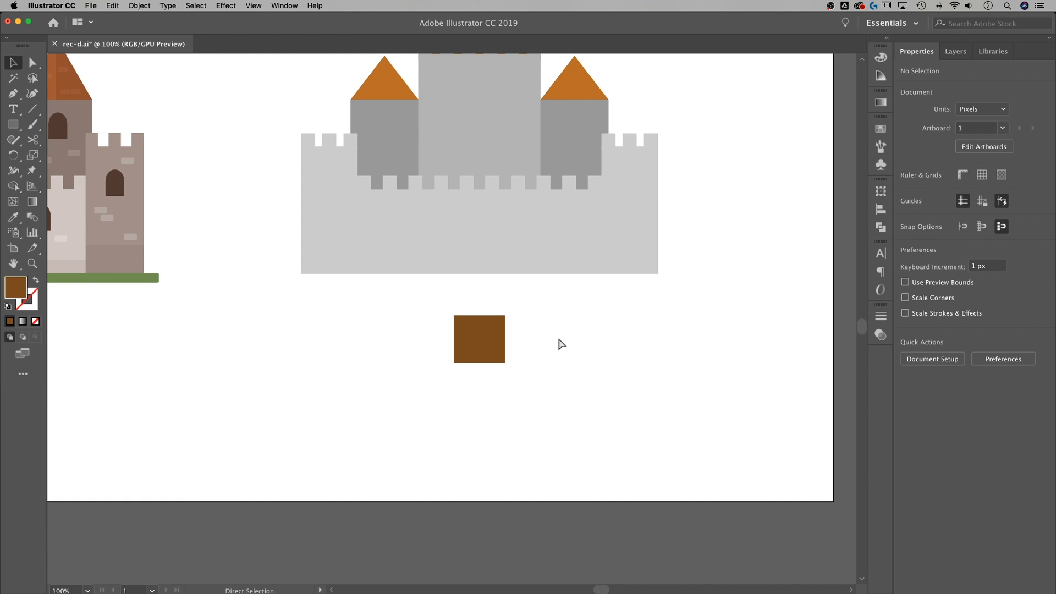
# Round only the two top corners of the brown rectangle as far as possible to form an arched door
pyautogui.press('super+equal')
pyautogui.press('super+equal')
pyautogui.press('super+equal')
pyautogui.press('space')
pyautogui.moveTo(668, 351); pyautogui.dragTo(595, 275)
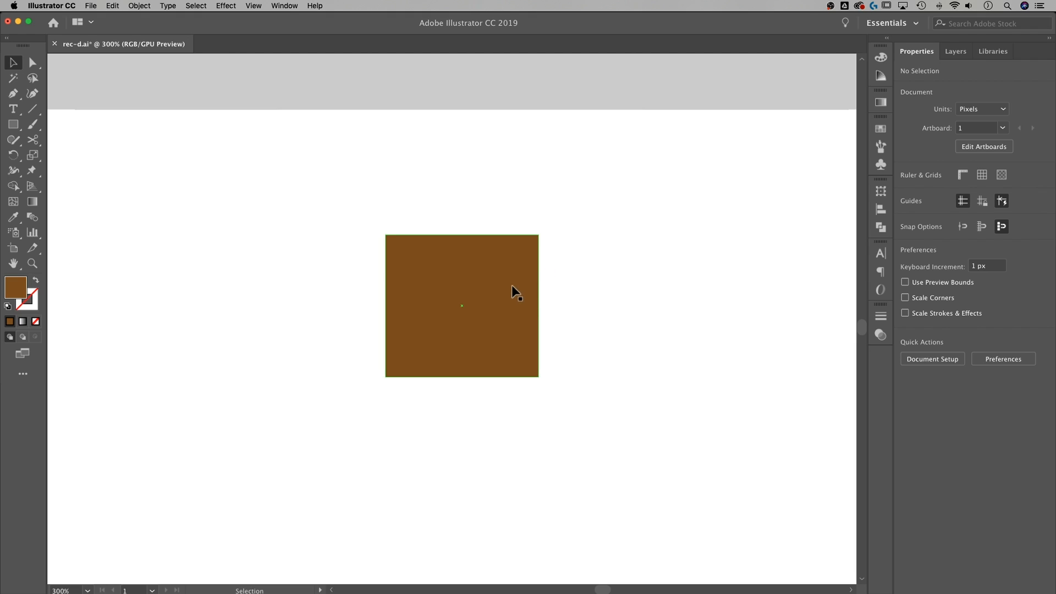
pyautogui.click(512, 285)
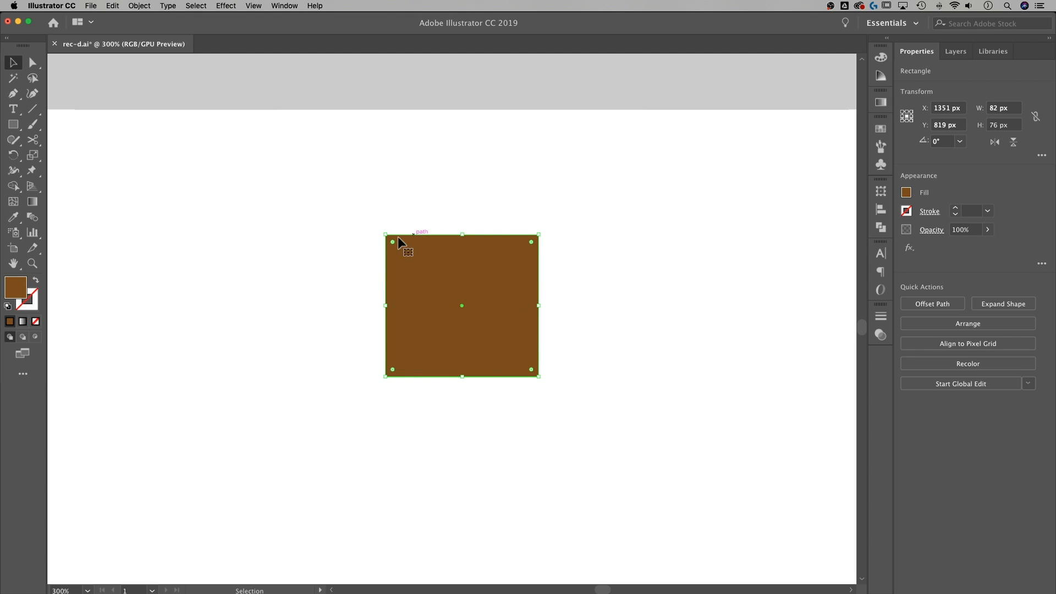
pyautogui.click(35, 63)
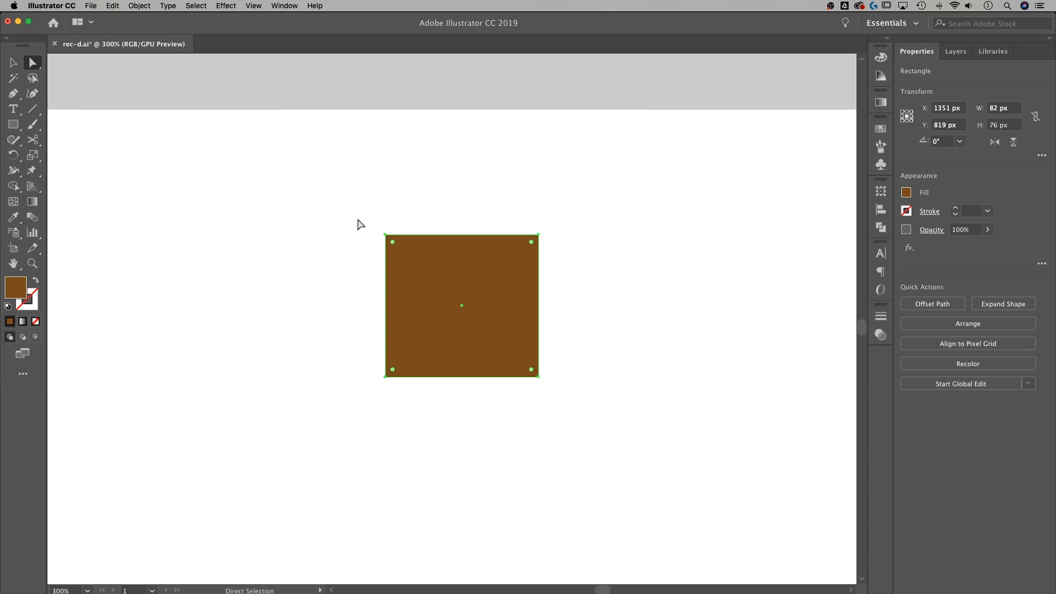
pyautogui.moveTo(340, 213); pyautogui.dragTo(460, 325)
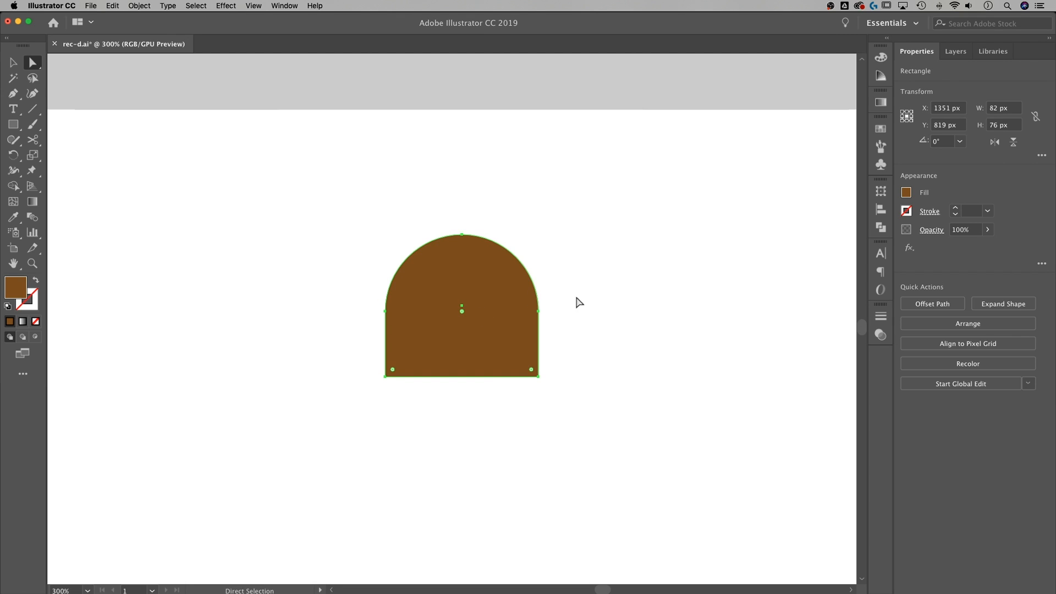
pyautogui.press('v')
pyautogui.click(599, 267)
pyautogui.hscroll(2, 633, 264)
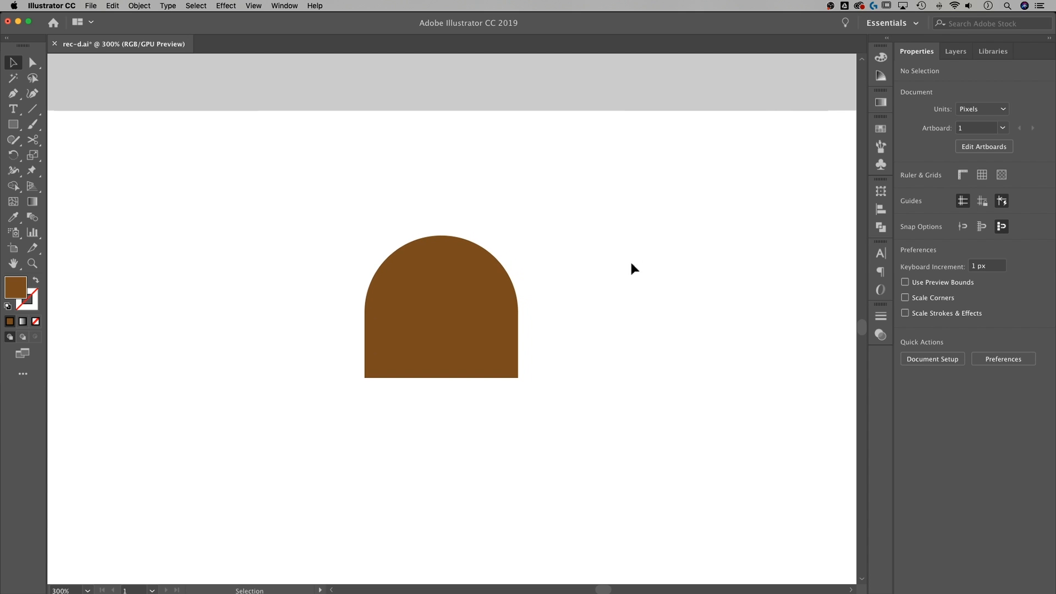
# Duplicate the arched door horizontally to its right, leaving a small gap between the two shapes
pyautogui.click(475, 294)
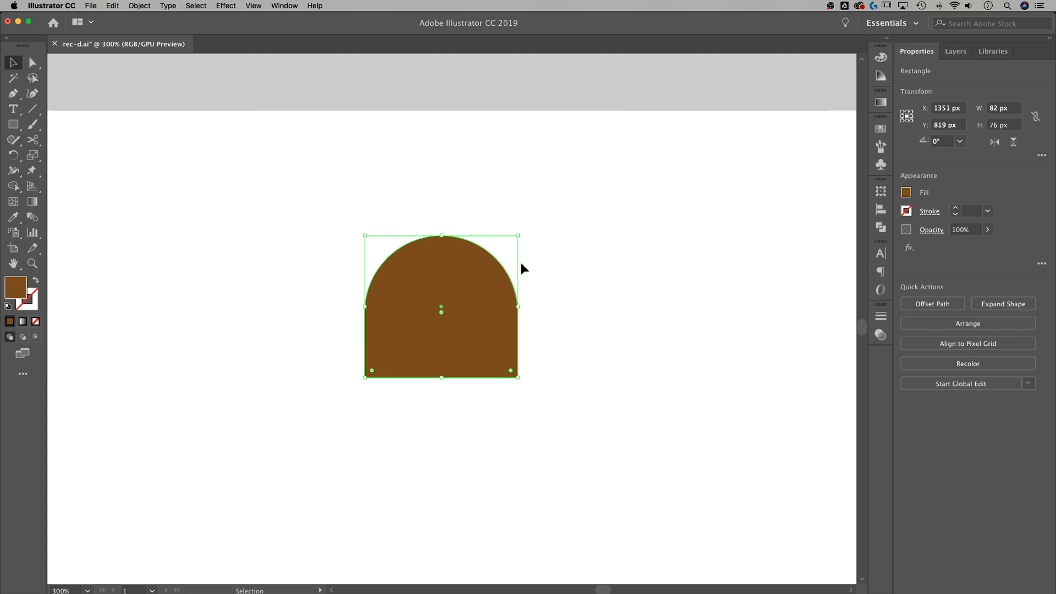
pyautogui.click(565, 268)
pyautogui.click(497, 311)
pyautogui.click(570, 277)
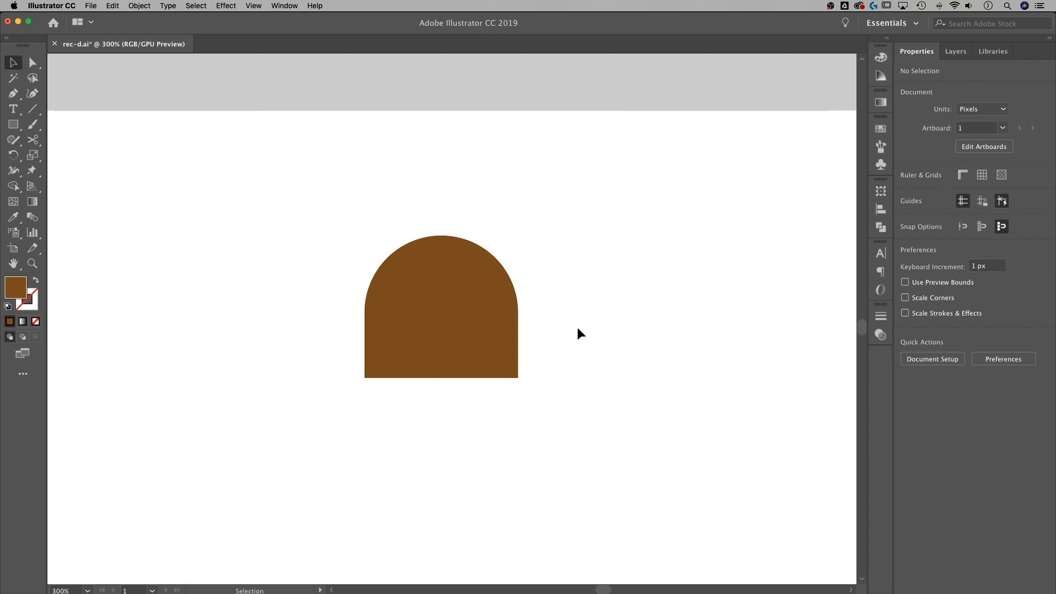
pyautogui.click(476, 308)
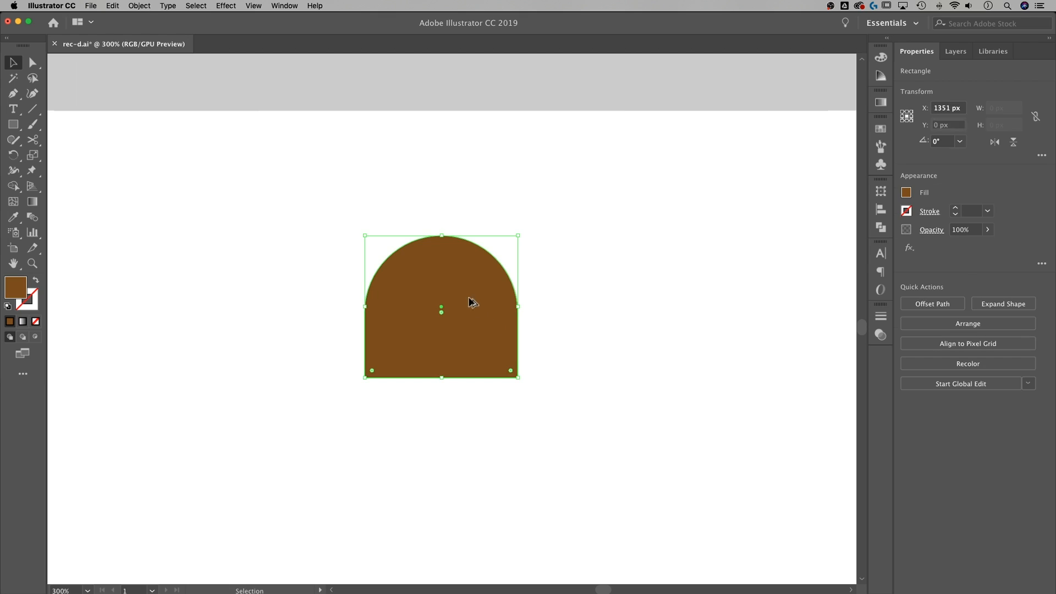
pyautogui.moveTo(450, 286); pyautogui.dragTo(622, 290)
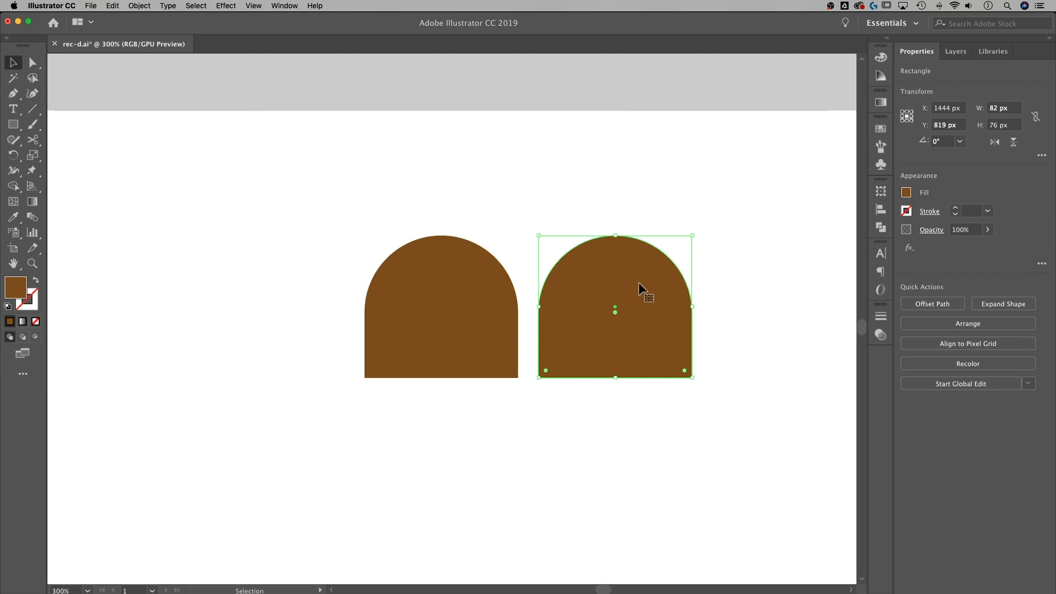
# Swap the fill and stroke of the door copy to give it a brown outline and no fill
pyautogui.click(907, 193)
pyautogui.click(938, 197)
pyautogui.click(36, 280)
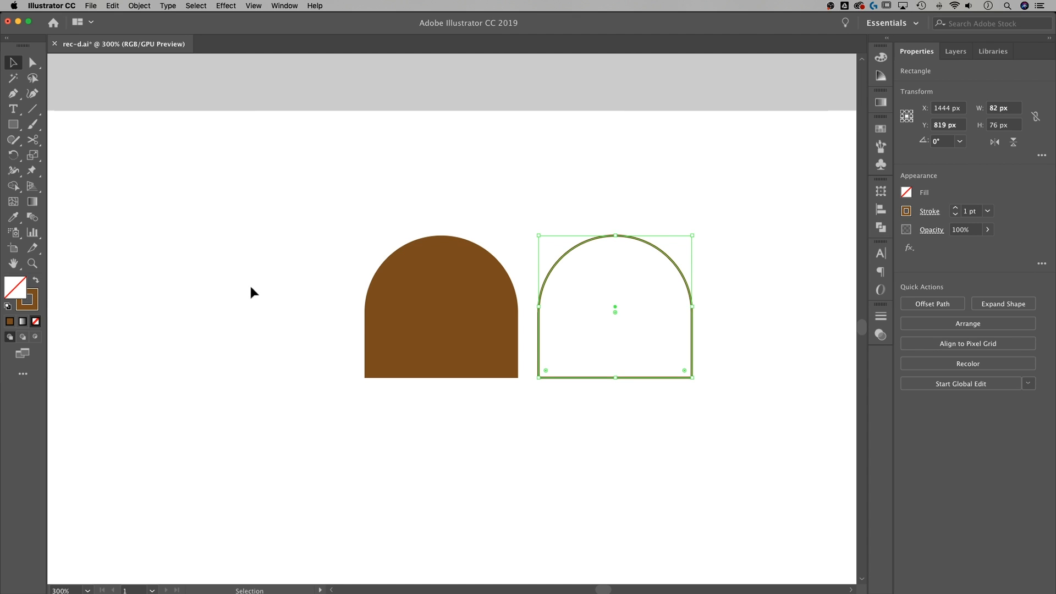
# Set the stroke weight of the arched outline to 5 pt
pyautogui.click(977, 211)
pyautogui.press('Up')
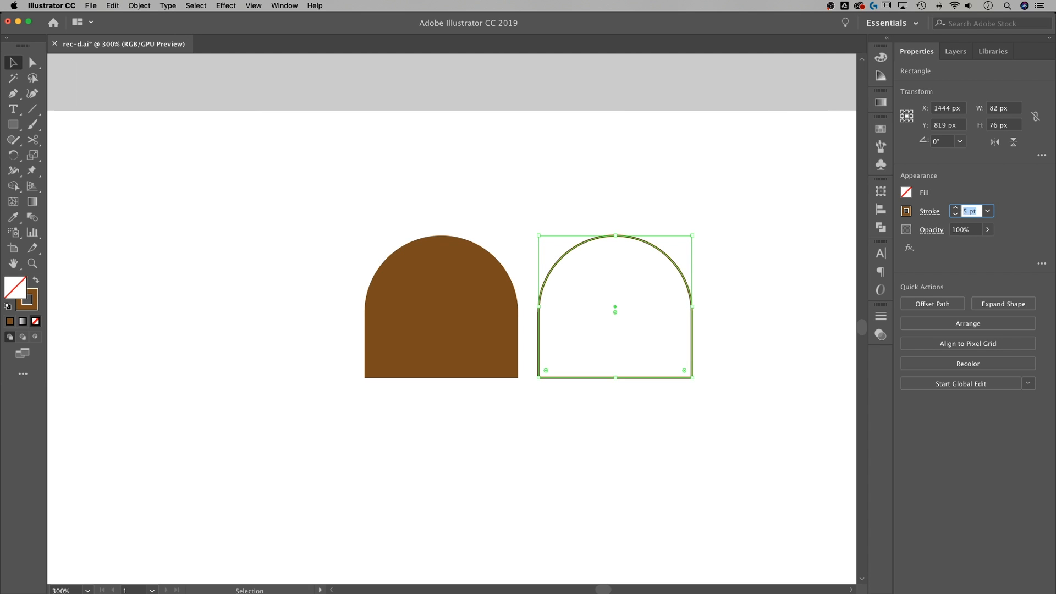
pyautogui.press('Return')
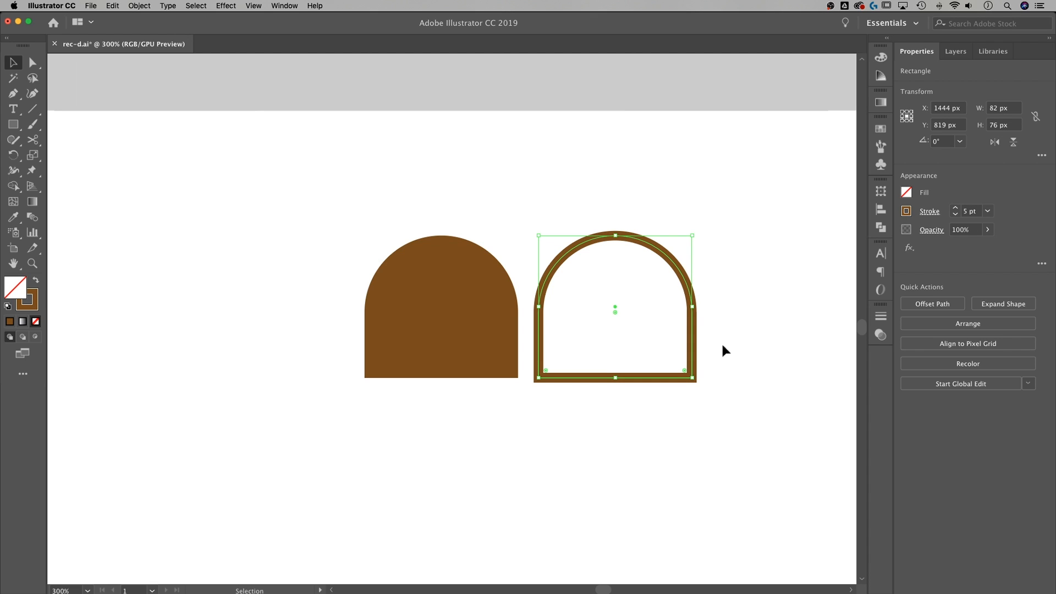
# Set the stroke weight of the arched outline to 10 pt and deselect it
pyautogui.click(977, 212)
pyautogui.write('10')
pyautogui.press('Return')
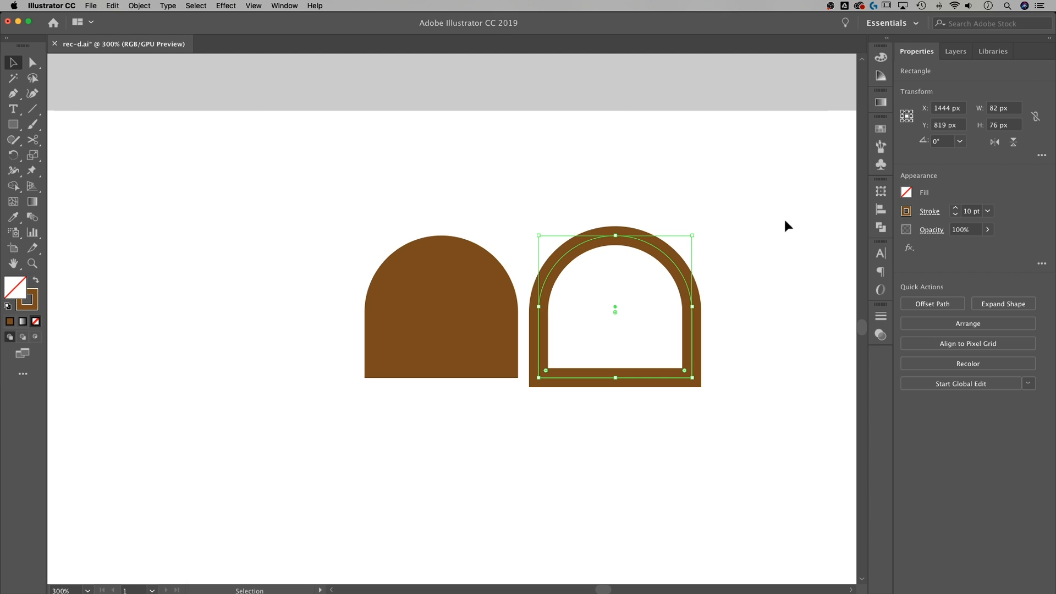
pyautogui.click(786, 221)
# Change the stroke color of the arched outline to dark brown #44290e
pyautogui.click(687, 282)
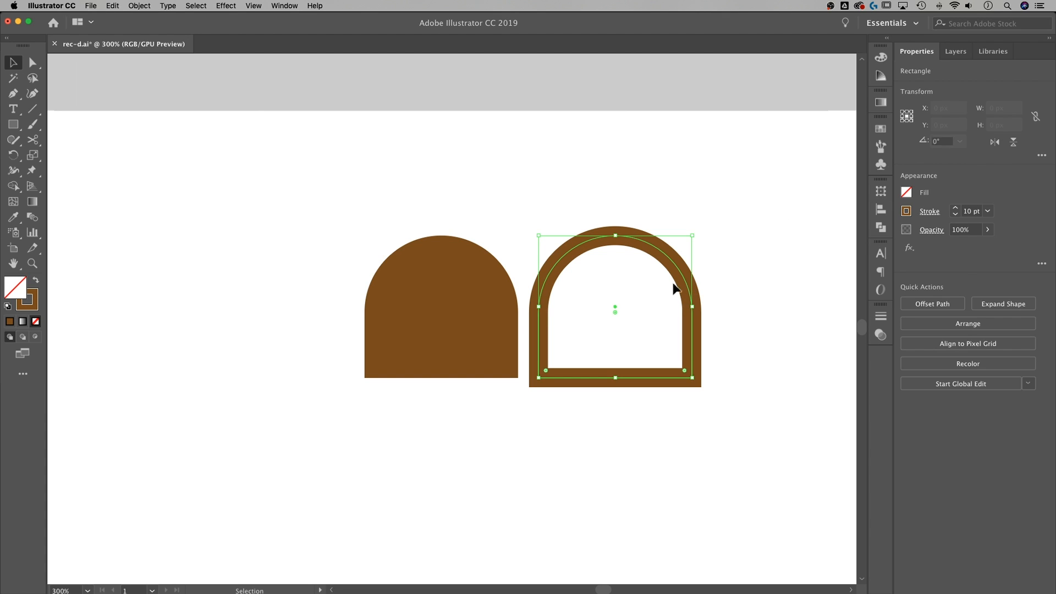
pyautogui.doubleClick(38, 306)
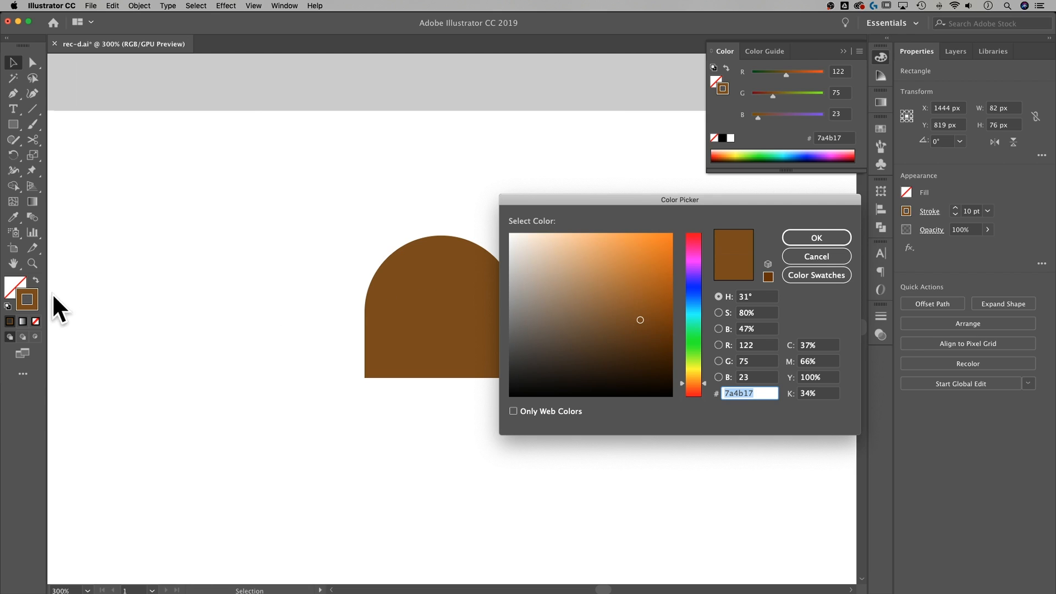
pyautogui.moveTo(641, 321); pyautogui.dragTo(645, 347)
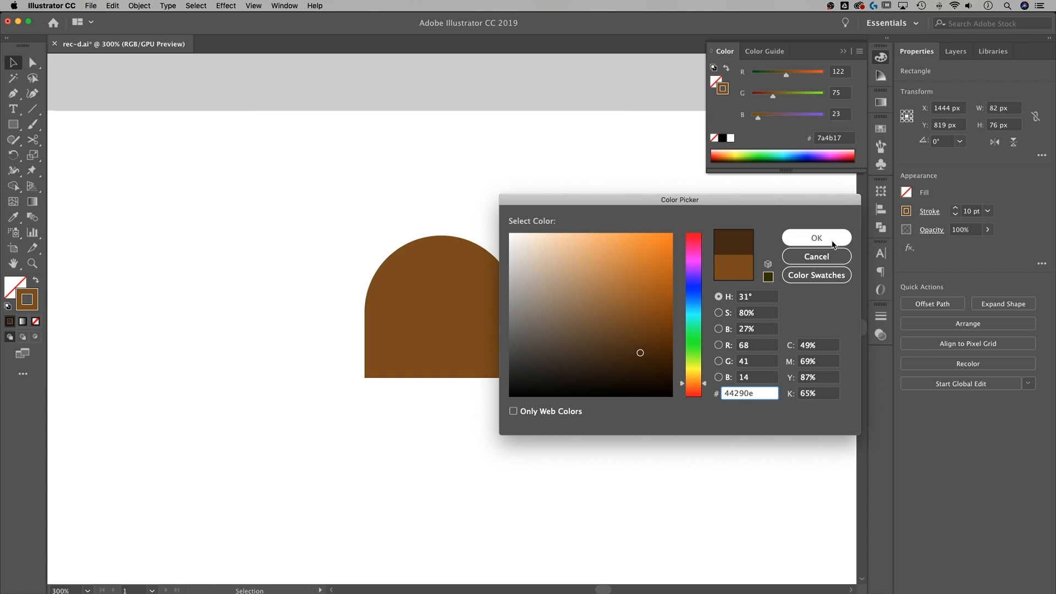
pyautogui.click(832, 246)
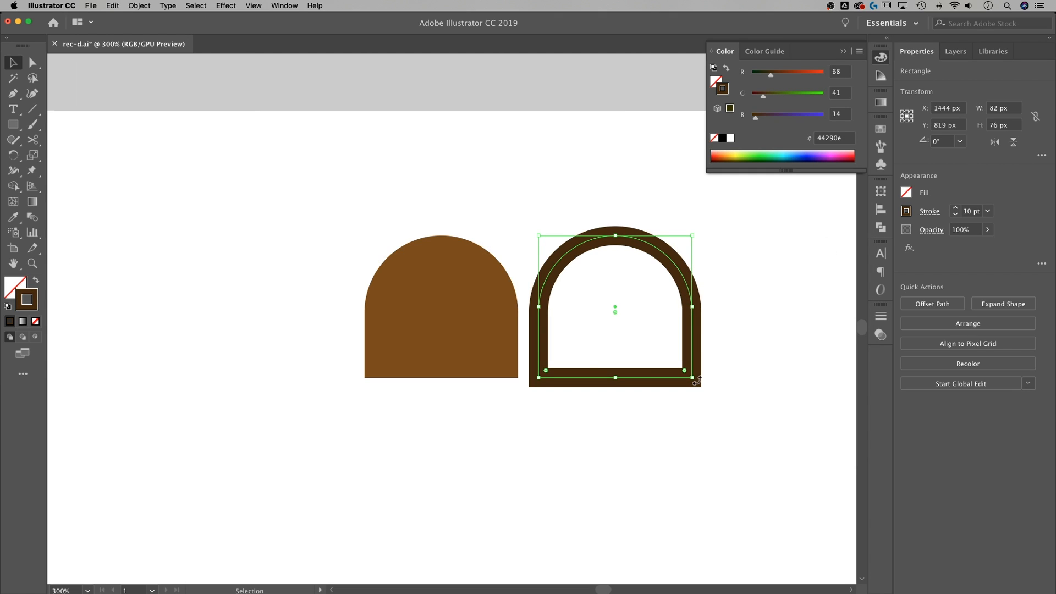
# Cut the dark arched outline at its two bottom corners with the Scissors tool and delete the bottom segment
pyautogui.click(34, 144)
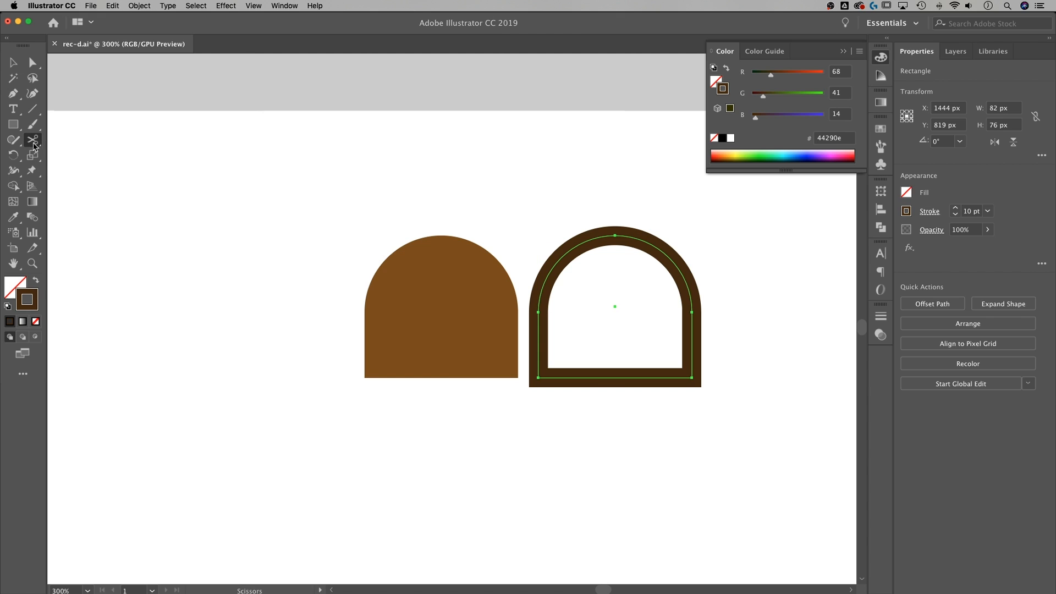
pyautogui.click(692, 377)
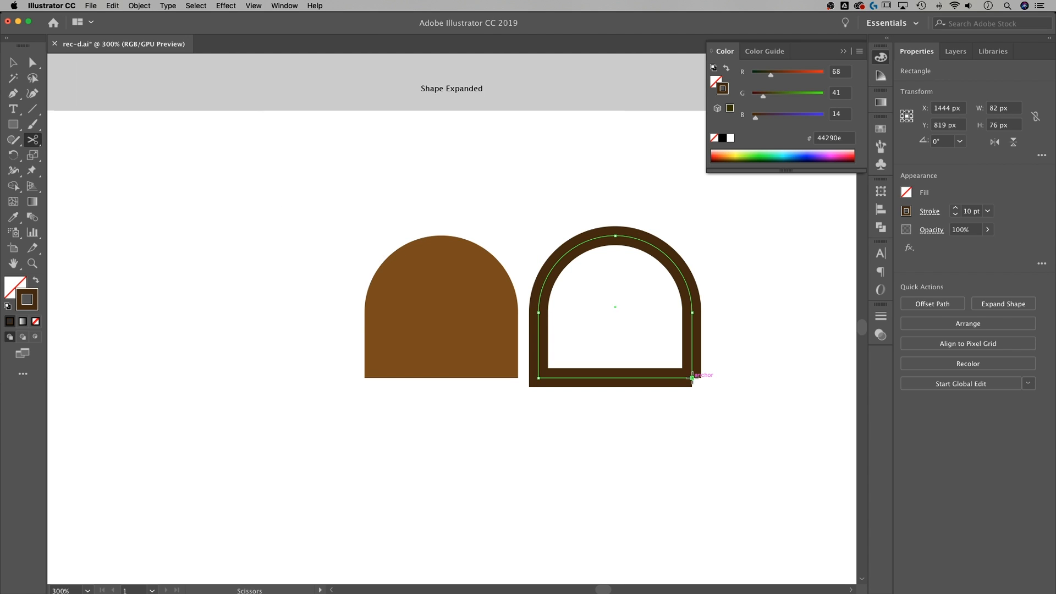
pyautogui.click(539, 378)
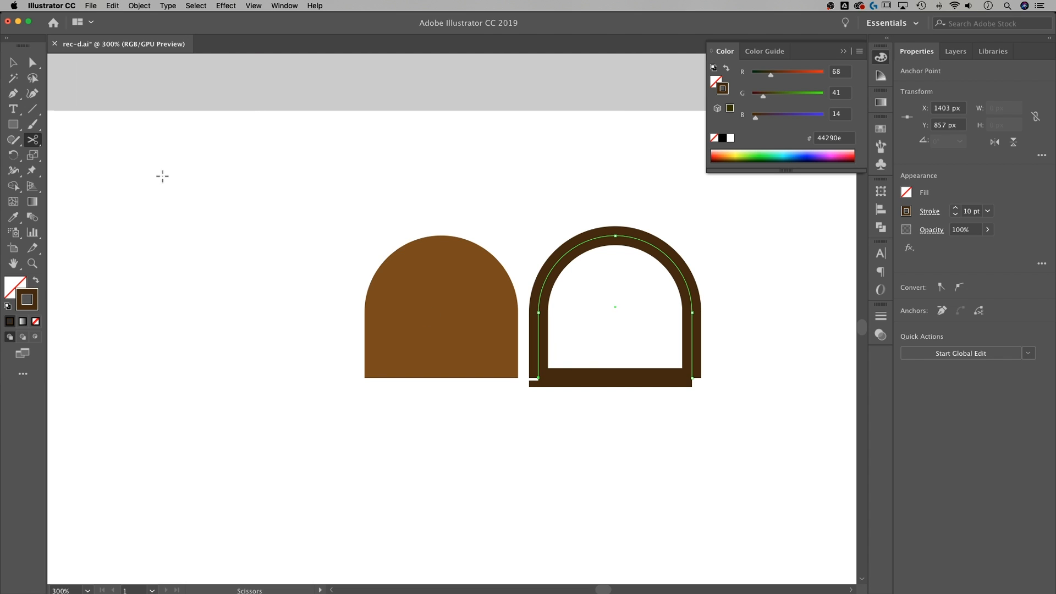
pyautogui.click(13, 62)
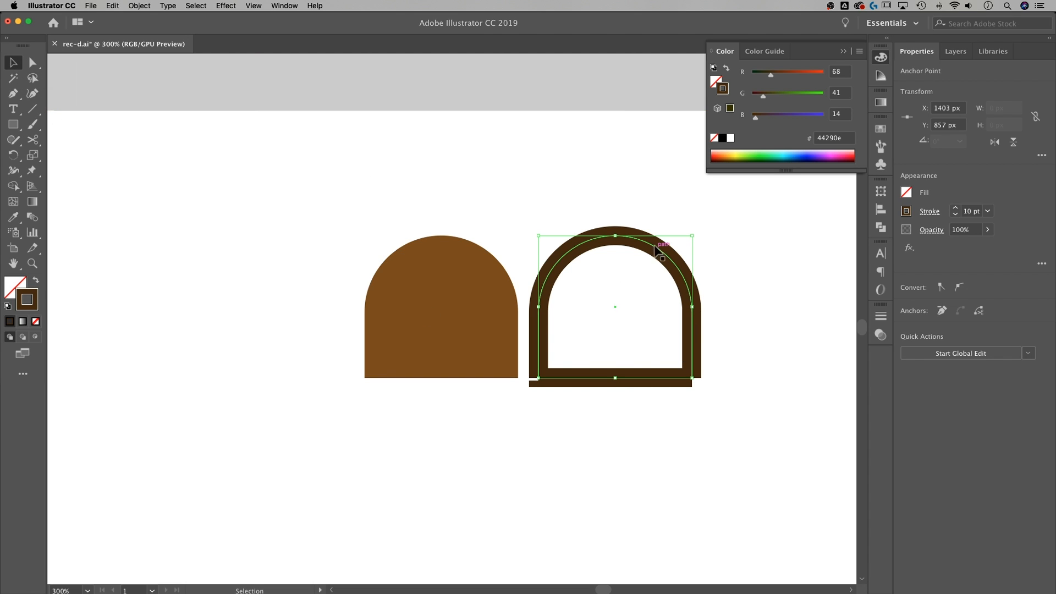
pyautogui.click(635, 402)
pyautogui.click(601, 384)
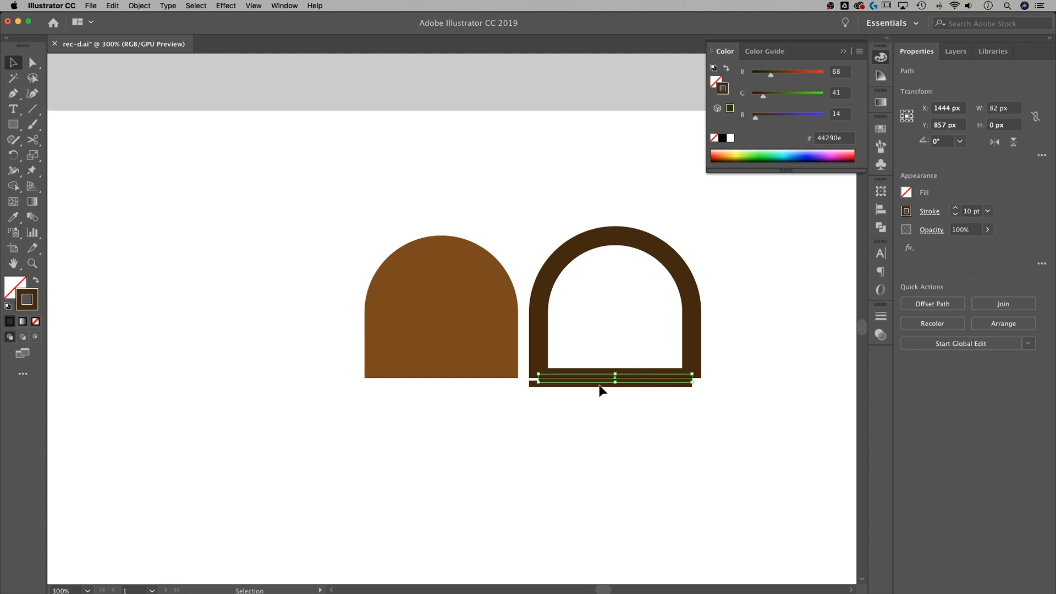
pyautogui.press('Delete')
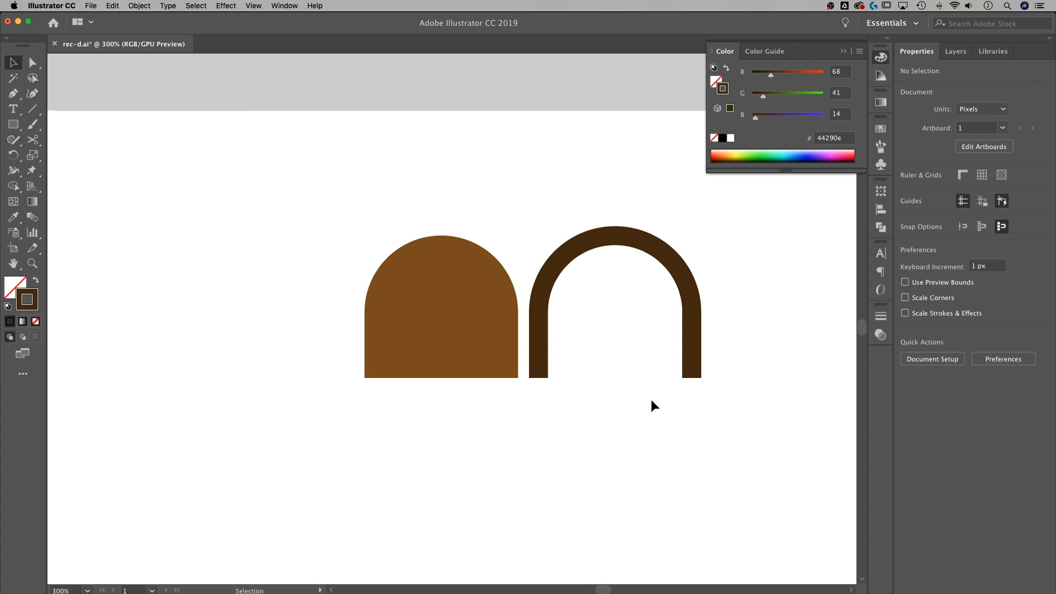
# Move the open arched outline onto the brown door so their paths align, and clear the selection
pyautogui.click(692, 308)
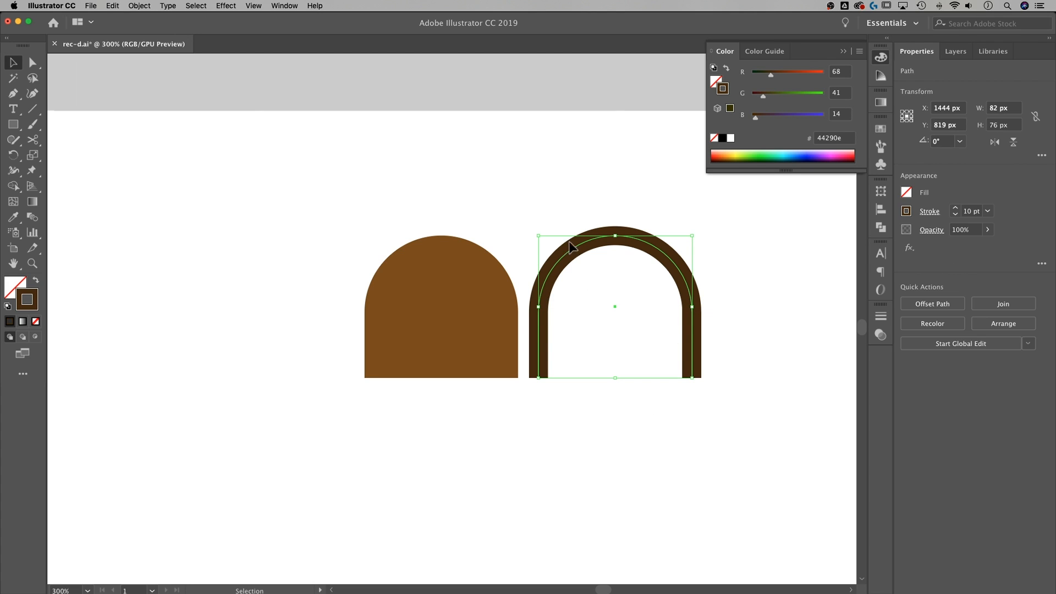
pyautogui.moveTo(675, 263); pyautogui.dragTo(500, 268)
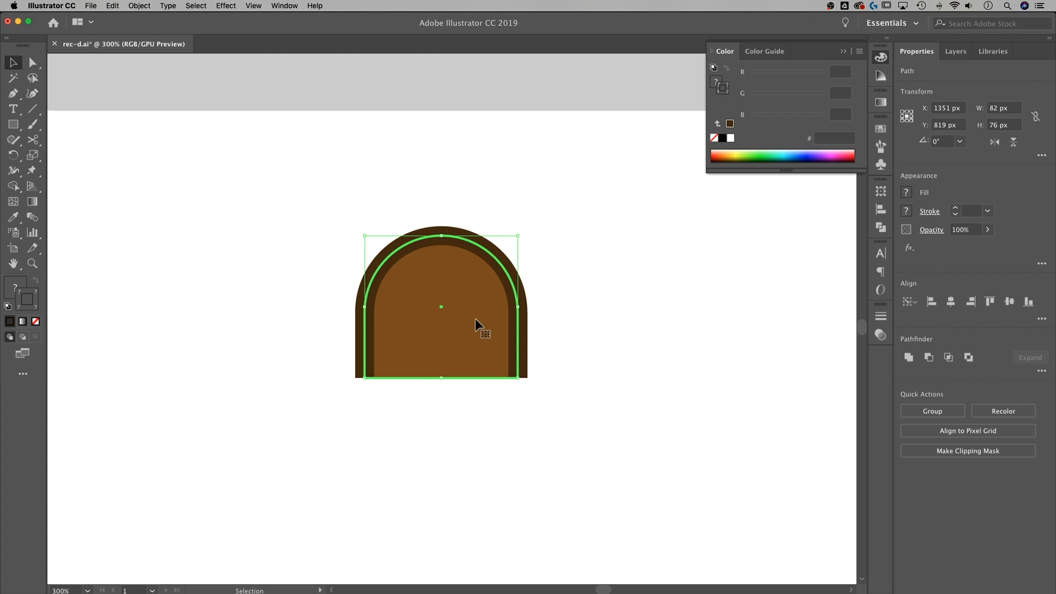
pyautogui.press('super+shift+a')
# Bring the brown door shape forward, in front of the dark arched outline, and deselect it
pyautogui.click(460, 320)
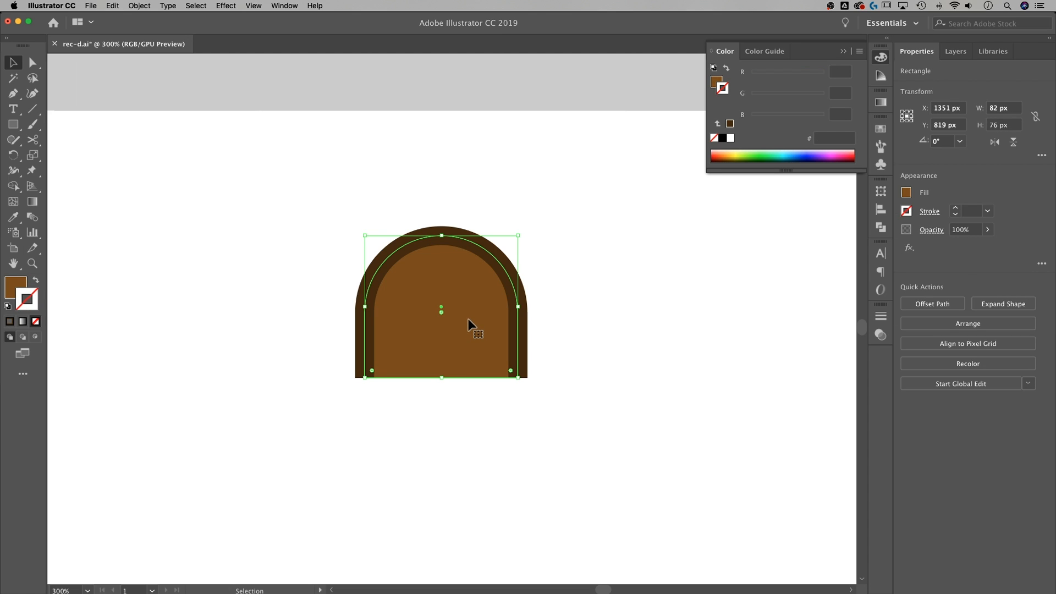
pyautogui.rightClick(468, 319)
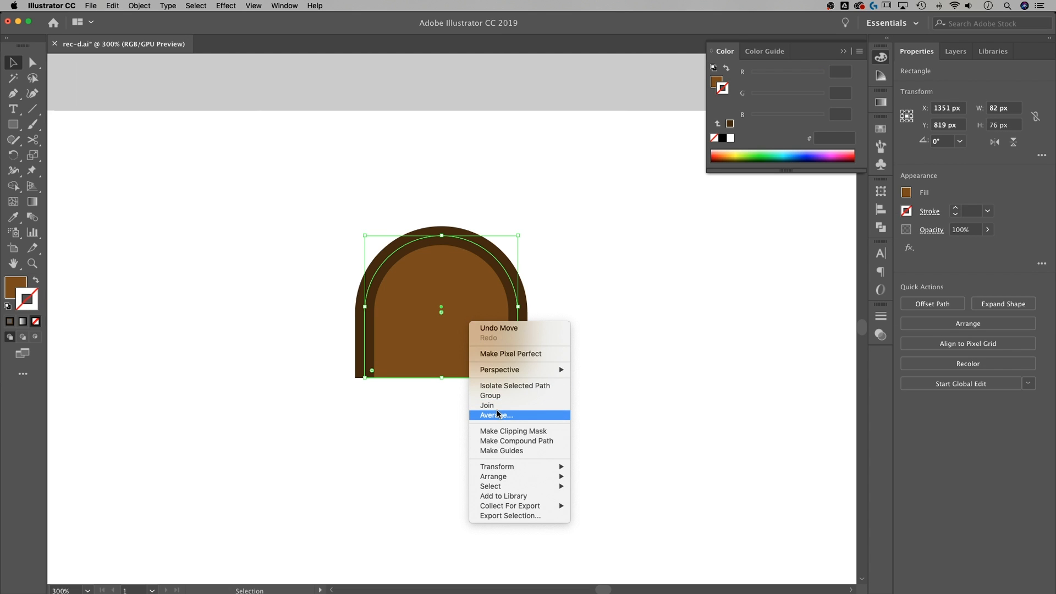
pyautogui.moveTo(521, 477)
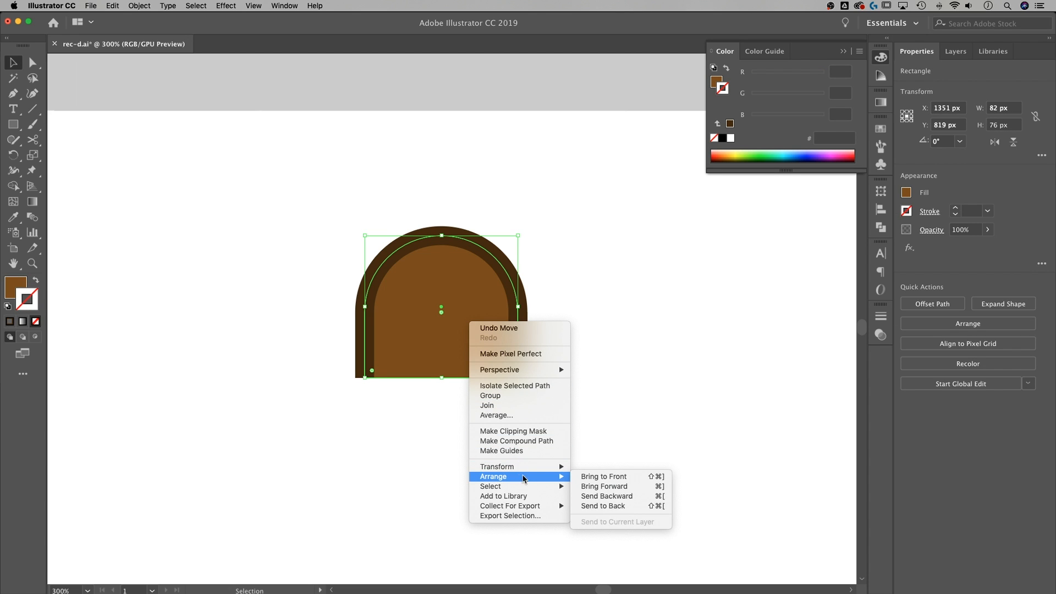
pyautogui.click(606, 487)
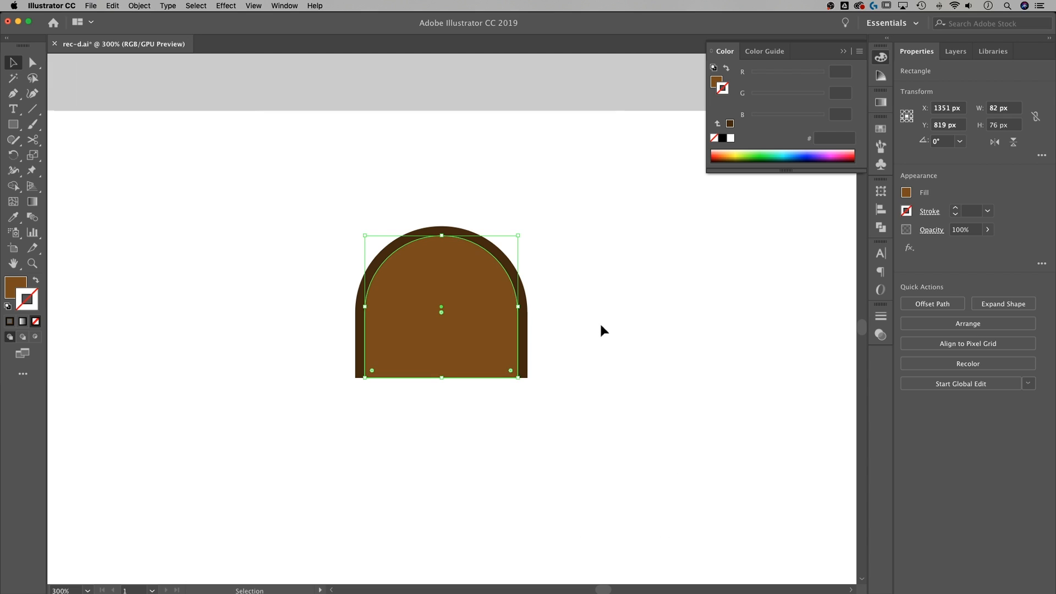
pyautogui.click(561, 312)
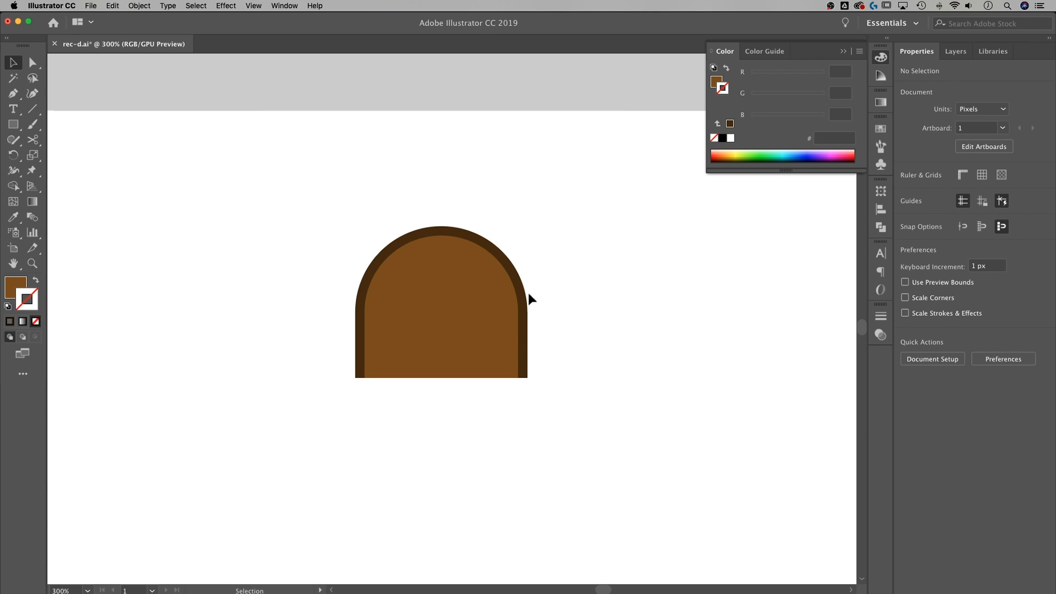
# Activate the Rectangle tool and set the fill color to black #000000
pyautogui.scroll(3, 605, 289)
pyautogui.hscroll(-2, 605, 289)
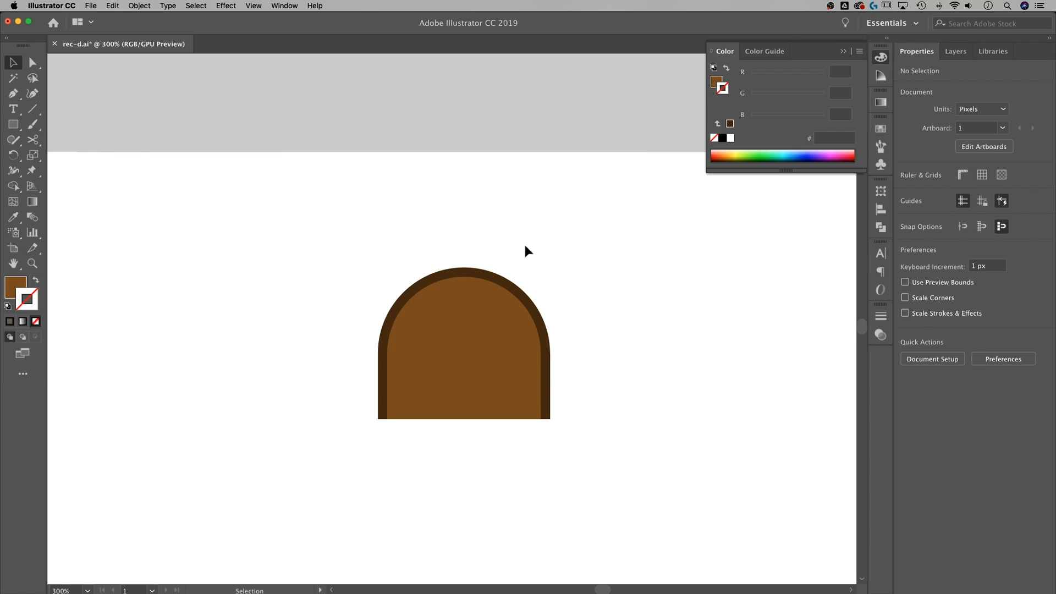
pyautogui.hotkey('ctrl', '-')
pyautogui.hotkey('ctrl', '-')
pyautogui.moveTo(286, 262); pyautogui.dragTo(332, 333)
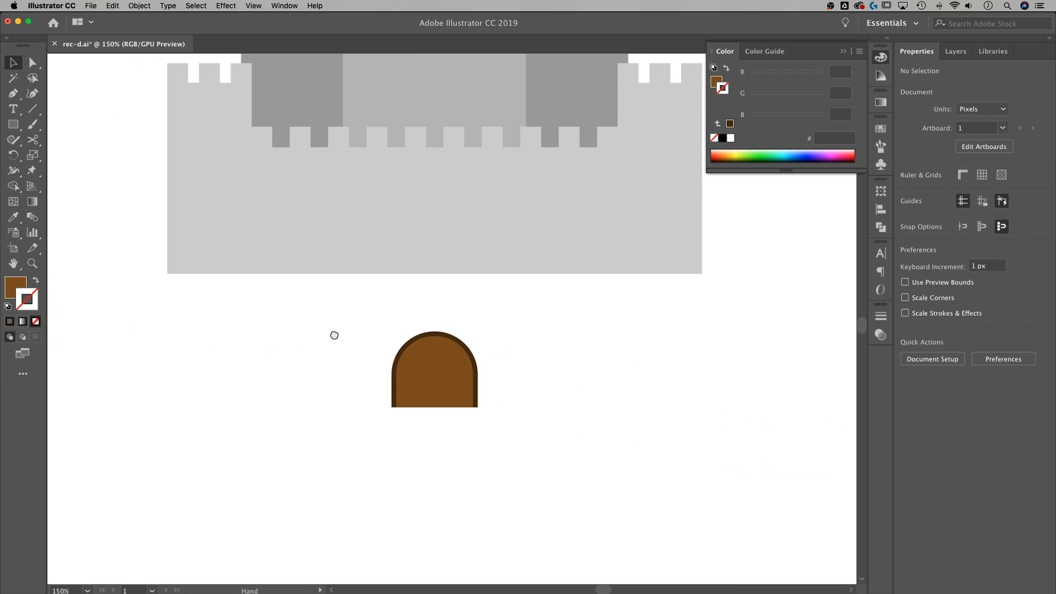
pyautogui.moveTo(13, 125); pyautogui.dragTo(67, 128)
pyautogui.click(287, 128)
pyautogui.click(429, 287)
pyautogui.doubleClick(16, 287)
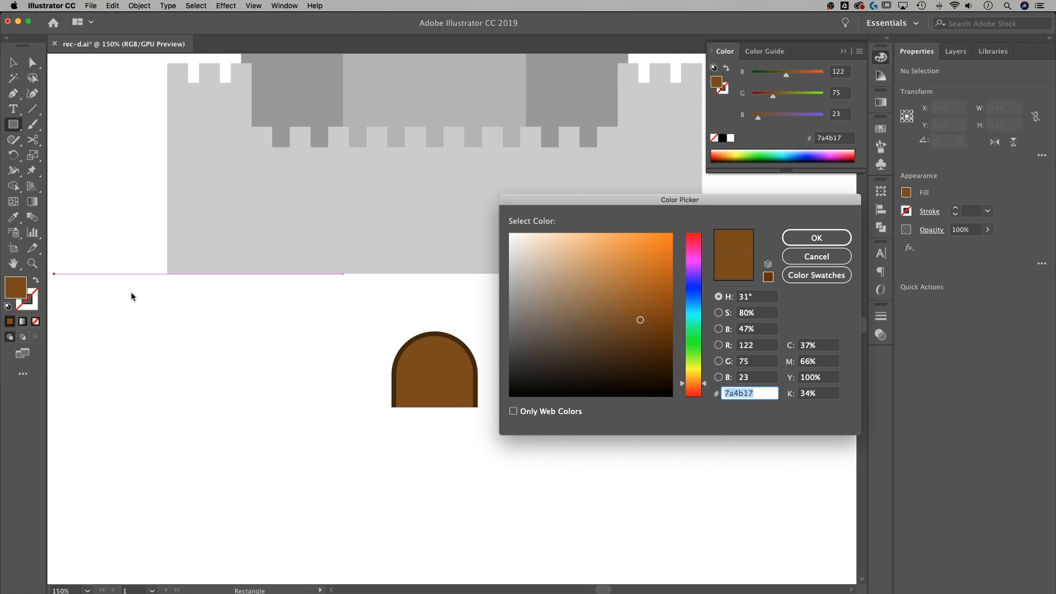
pyautogui.write('000000')
pyautogui.press('Return')
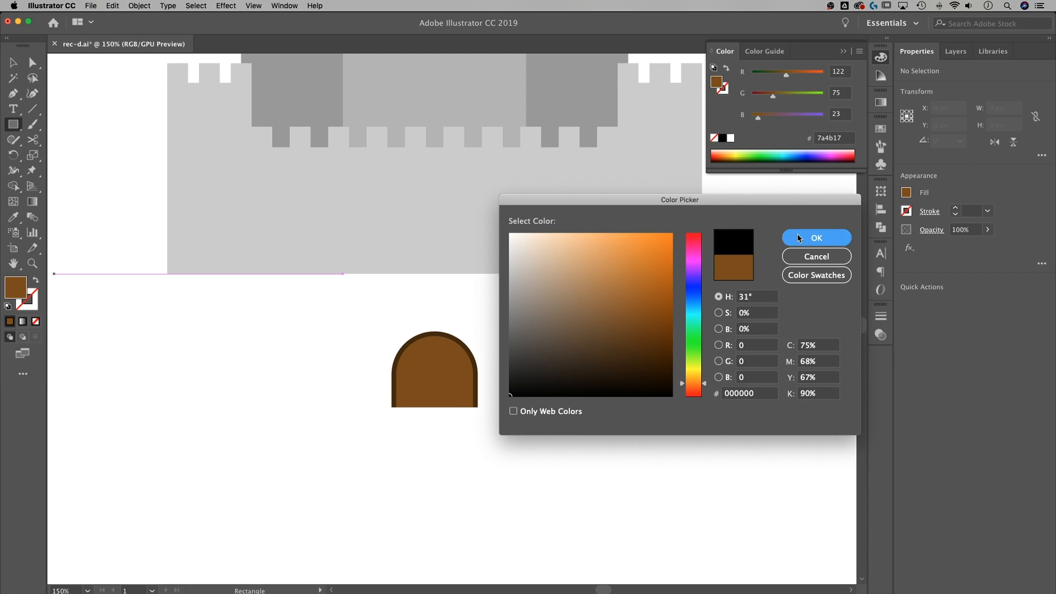
pyautogui.moveTo(551, 467); pyautogui.dragTo(482, 326)
pyautogui.press('v')
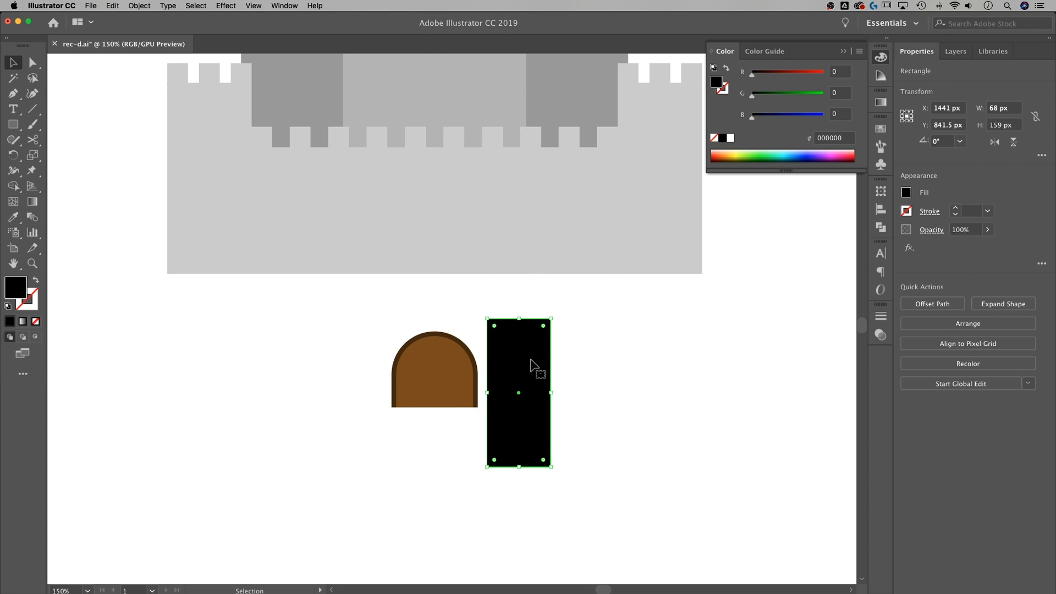
pyautogui.press('Delete')
# Draw a black rectangle about 80 by 105 px covering the right half of the door, starting at its vertical centerline
pyautogui.press('super+equal')
pyautogui.press('super+equal')
pyautogui.press('super+equal')
pyautogui.press('super+equal')
pyautogui.moveTo(596, 419); pyautogui.dragTo(559, 189)
pyautogui.click(14, 125)
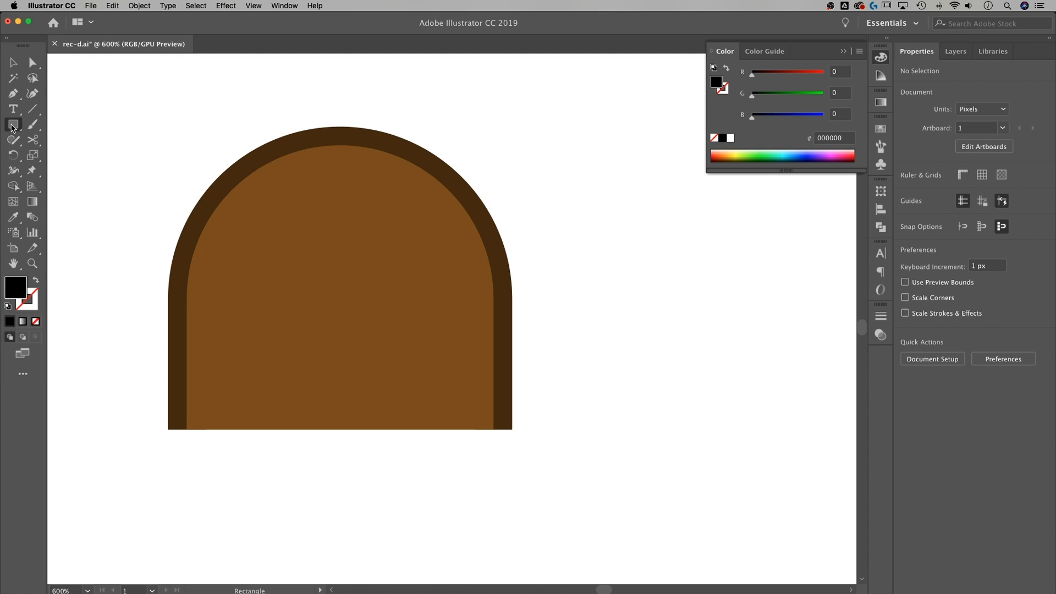
pyautogui.moveTo(640, 486); pyautogui.dragTo(342, 94)
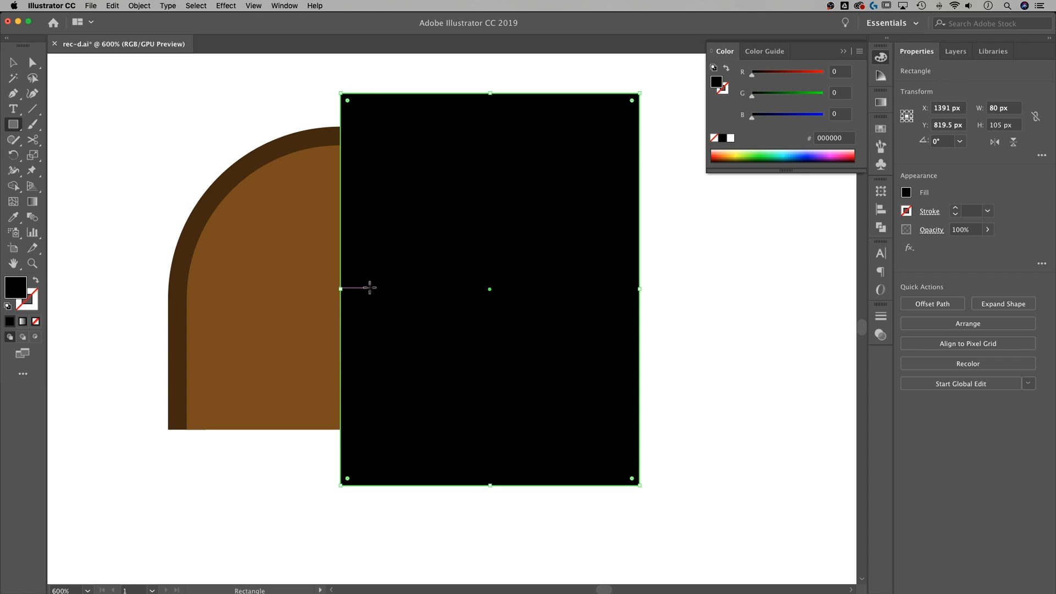
# Remove the part of the black rectangle outside the brown door shape with the Shape Builder tool and deselect
pyautogui.press('v')
pyautogui.moveTo(708, 448); pyautogui.dragTo(188, 130)
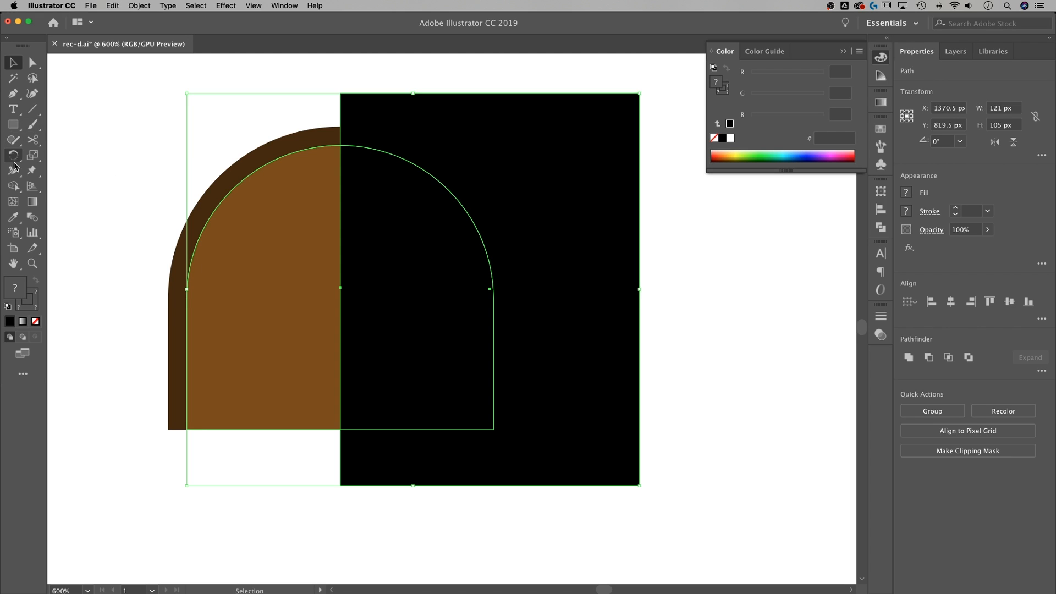
pyautogui.click(13, 186)
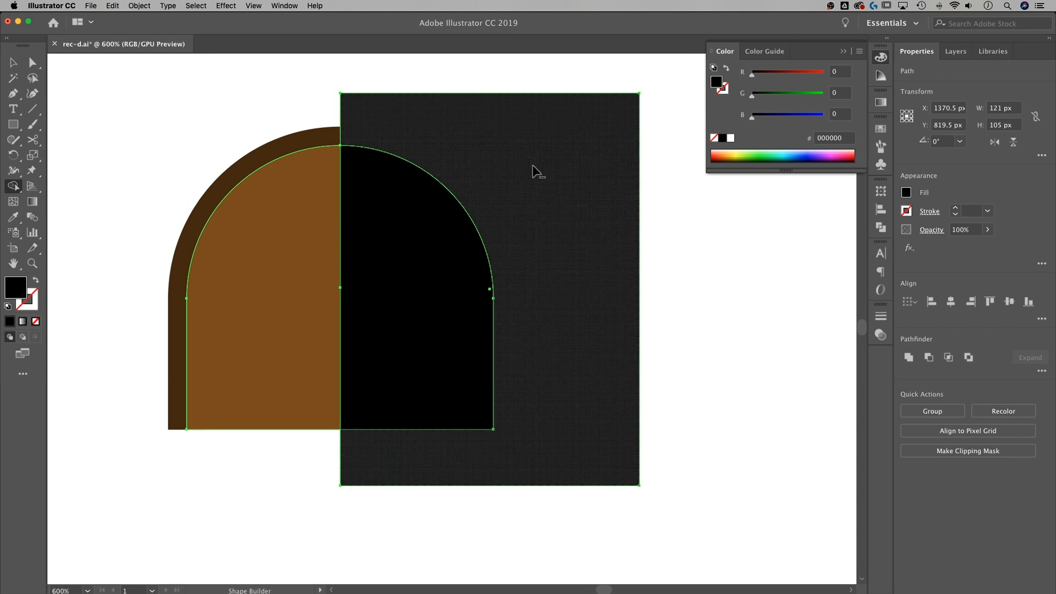
pyautogui.keyDown('alt'); pyautogui.click(574, 160); pyautogui.keyUp('alt')
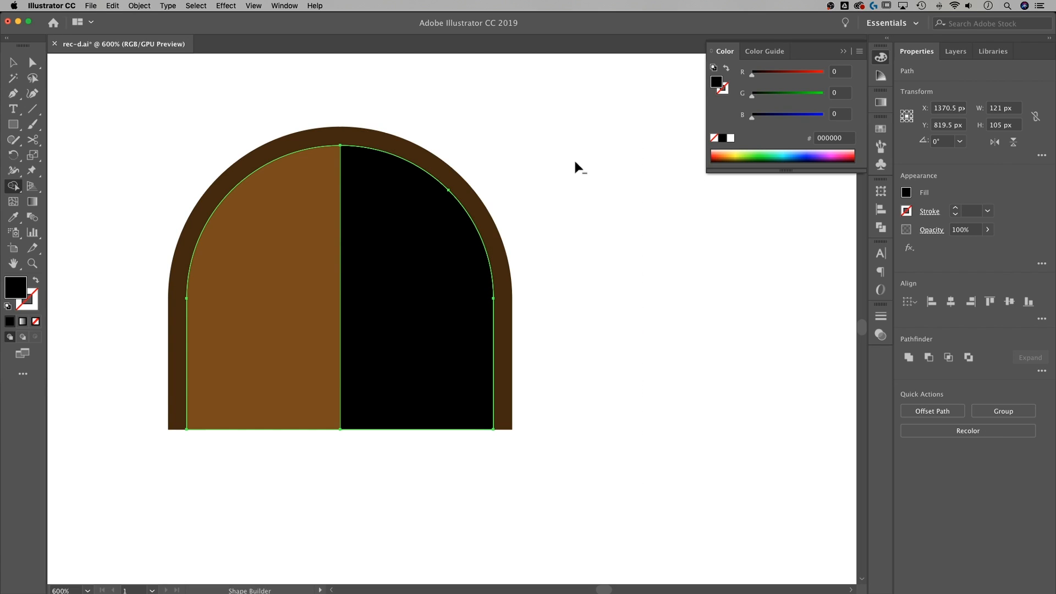
pyautogui.press('v')
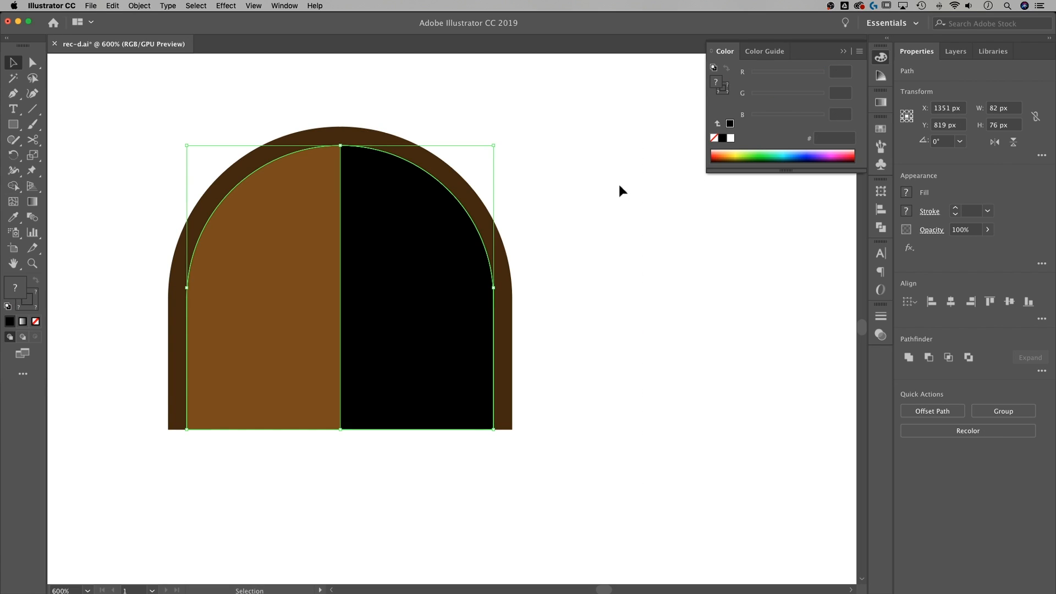
pyautogui.click(624, 203)
# Set the opacity of the black right half of the door to 10% and deselect it
pyautogui.moveTo(432, 232); pyautogui.dragTo(481, 253)
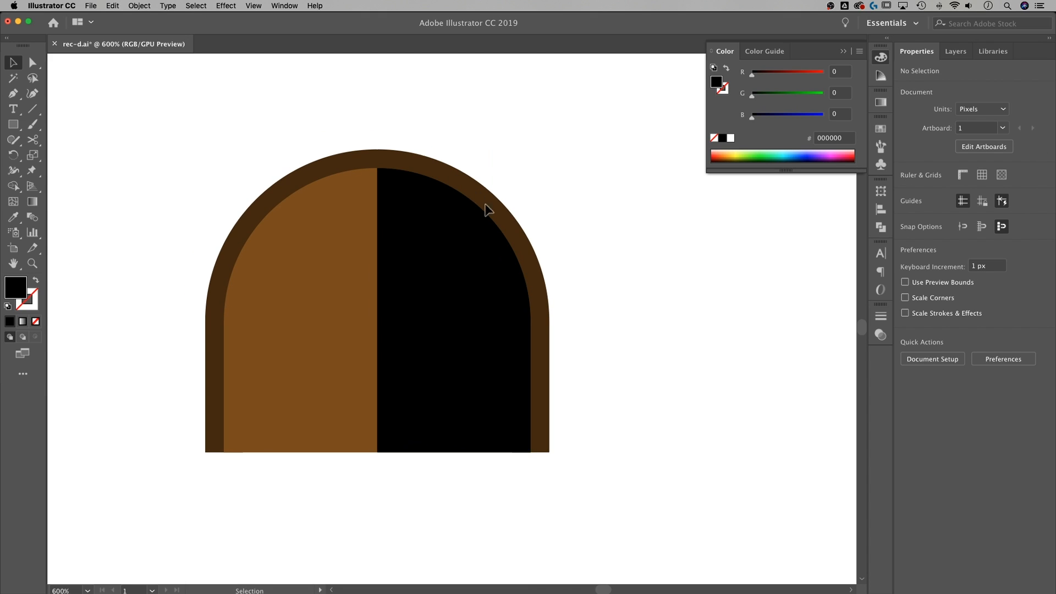
pyautogui.click(416, 262)
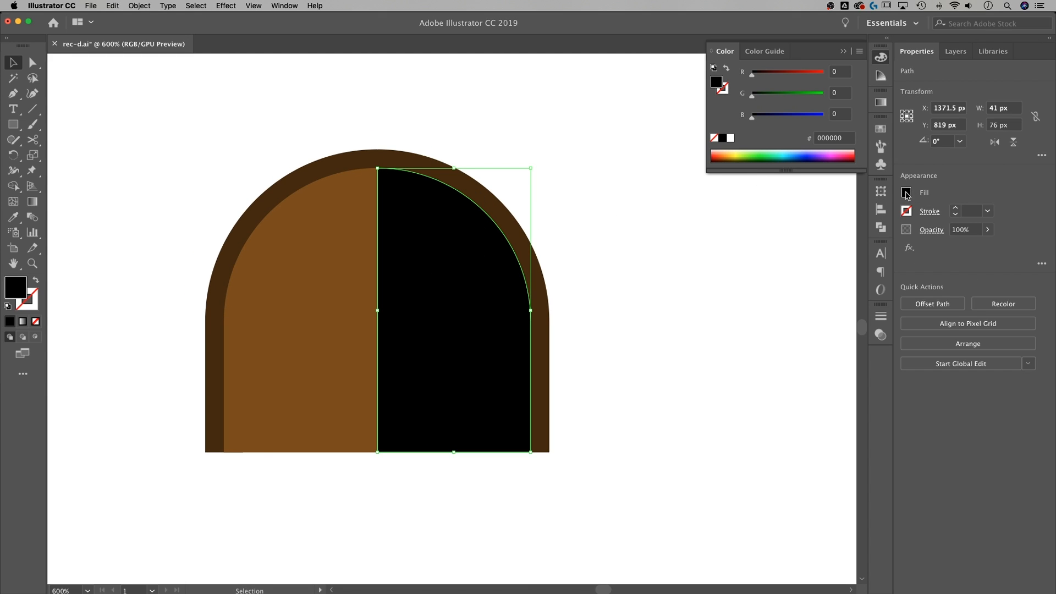
pyautogui.click(970, 228)
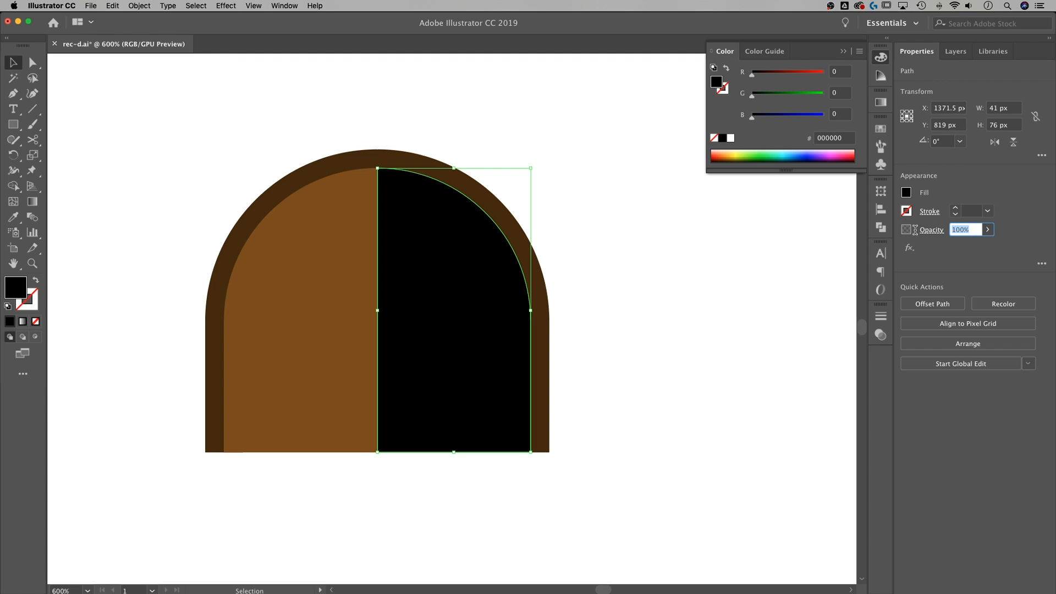
pyautogui.write('10')
pyautogui.press('Return')
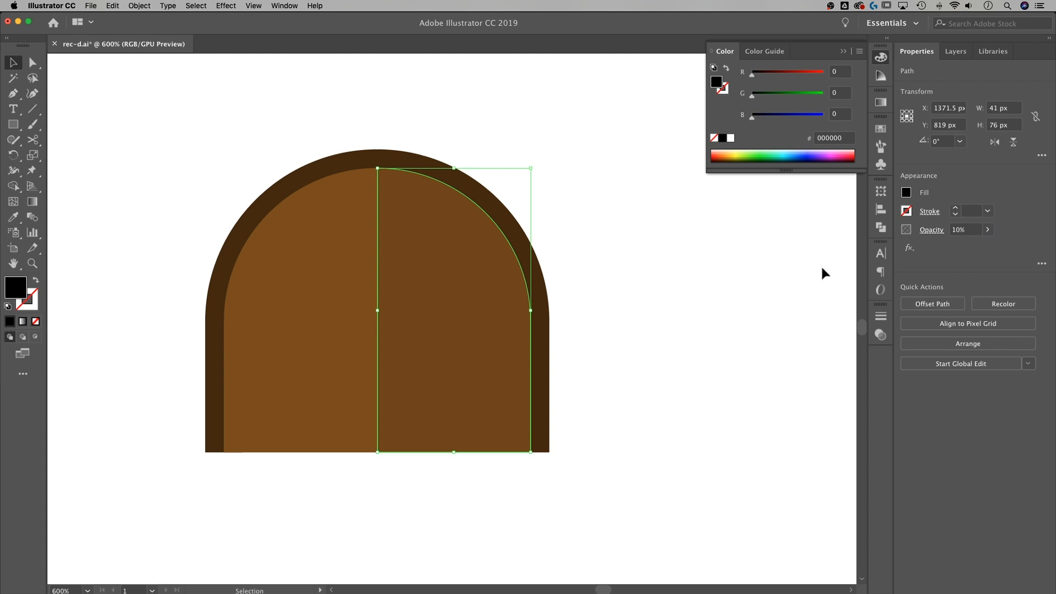
pyautogui.click(577, 337)
pyautogui.press('a')
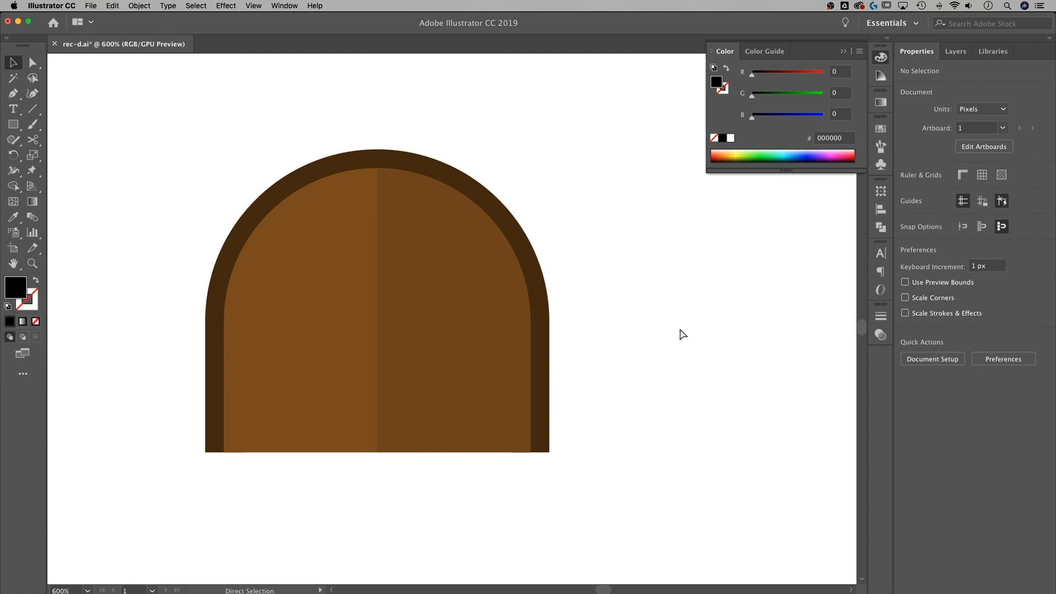
pyautogui.press('super+minus')
pyautogui.press('super+minus')
pyautogui.press('super+minus')
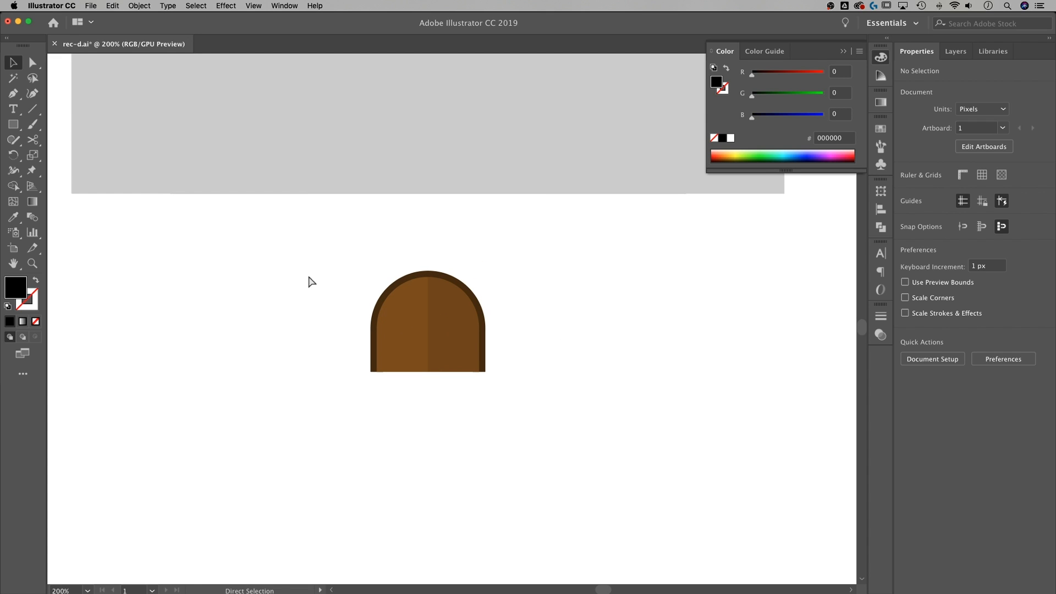
pyautogui.press('super+equal')
pyautogui.press('super+equal')
pyautogui.press('super+equal')
# Draw a circle about 6 px wide beyond the door's upper left and fill it with the door's brown using the Eyedropper
pyautogui.hscroll(-2, 302, 269)
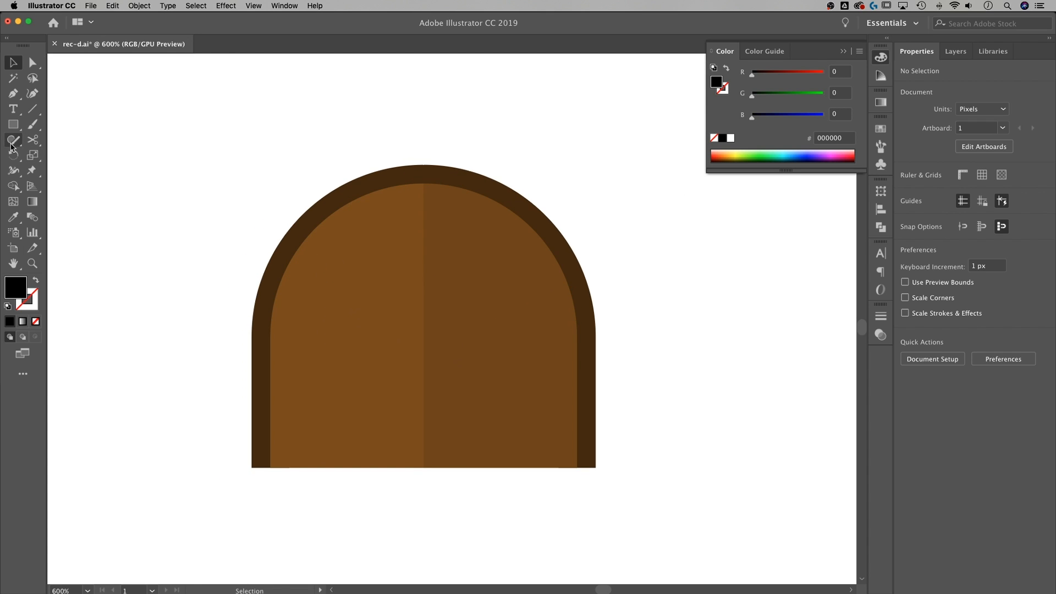
pyautogui.click(14, 126)
pyautogui.moveTo(14, 132); pyautogui.dragTo(71, 159)
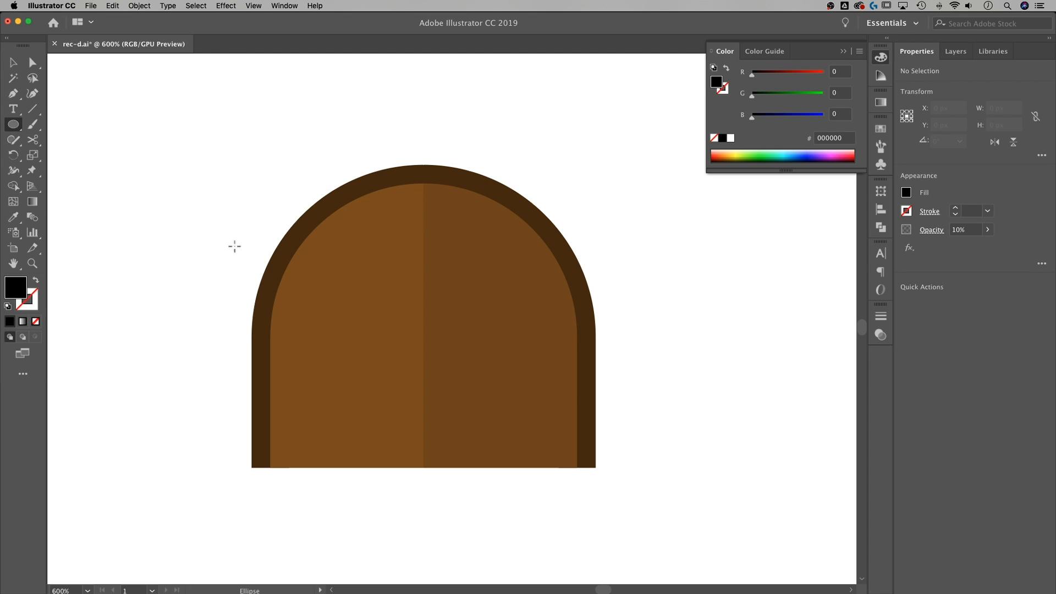
pyautogui.moveTo(202, 196); pyautogui.dragTo(235, 178)
pyautogui.moveTo(222, 190); pyautogui.dragTo(215, 187)
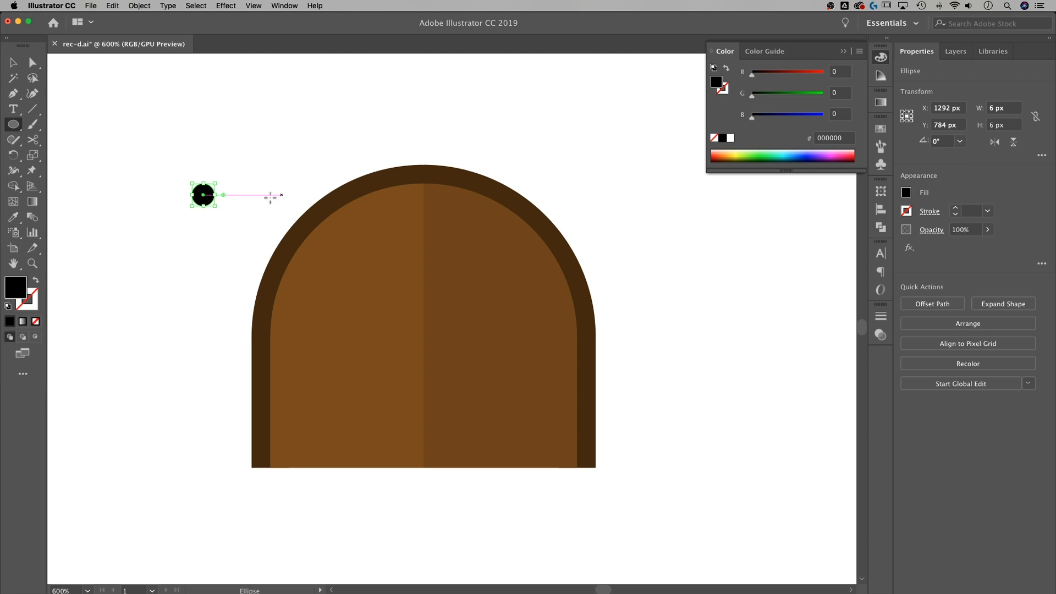
pyautogui.press('i')
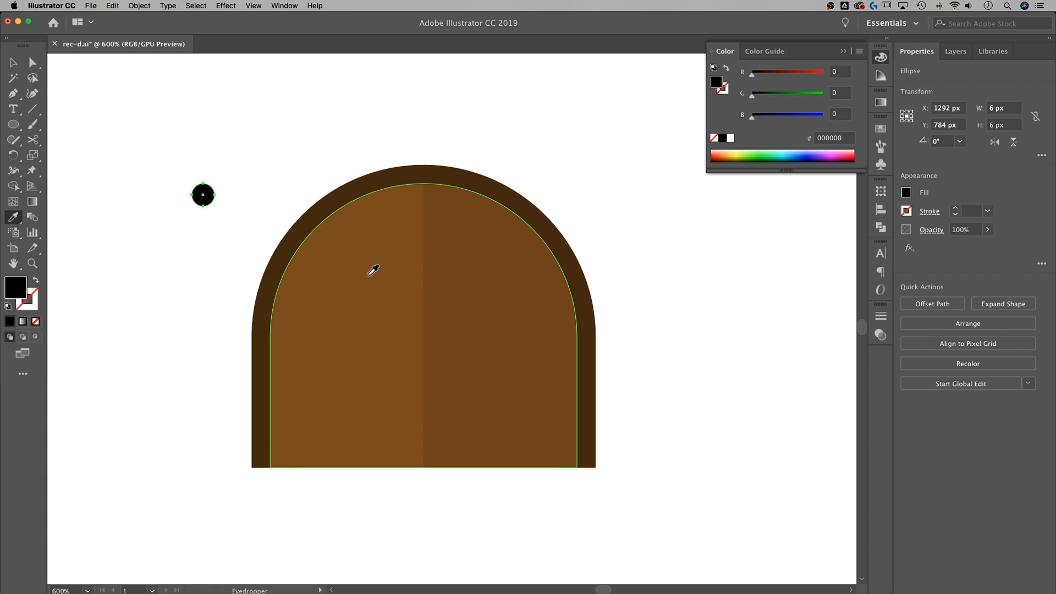
pyautogui.click(369, 275)
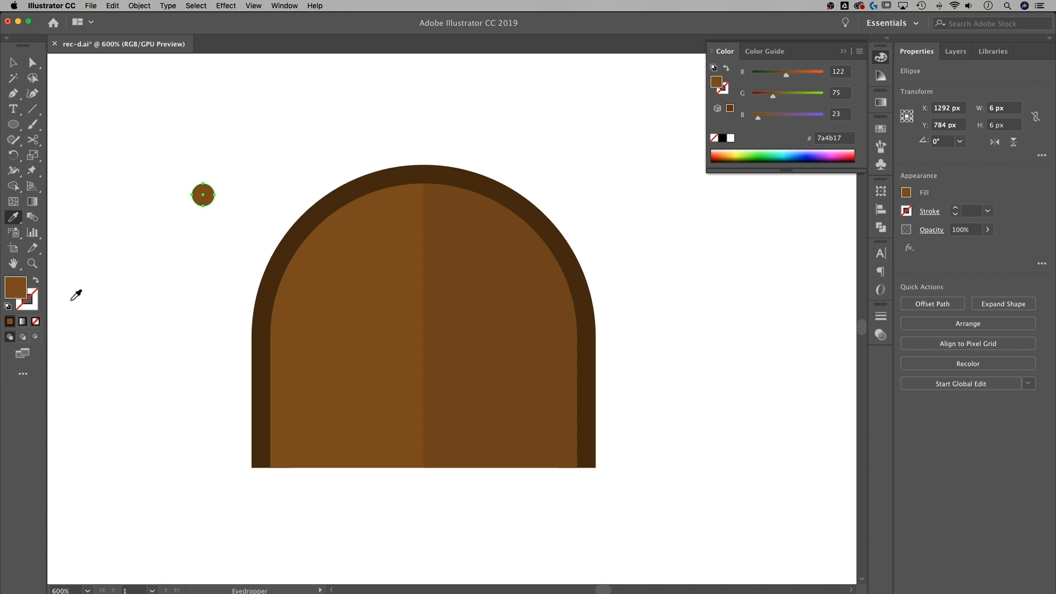
# Change the small circle's fill to a lighter brown, 9b5d1f
pyautogui.doubleClick(21, 292)
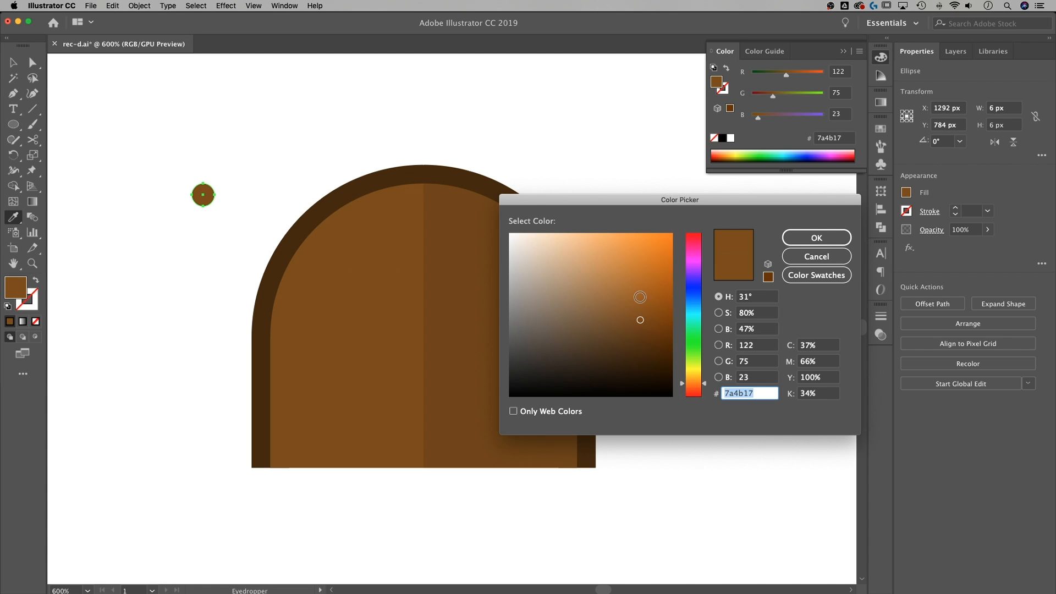
pyautogui.click(640, 296)
pyautogui.click(817, 237)
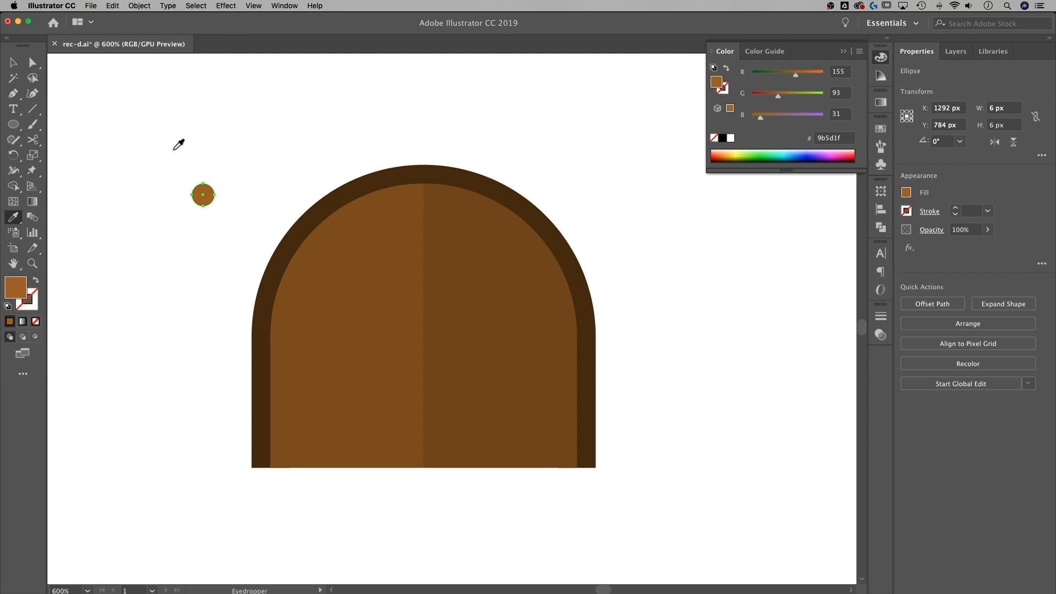
# Move the small circle onto the door's left half as a knob, centered at about X 1338 px, Y 827 px
pyautogui.click(14, 63)
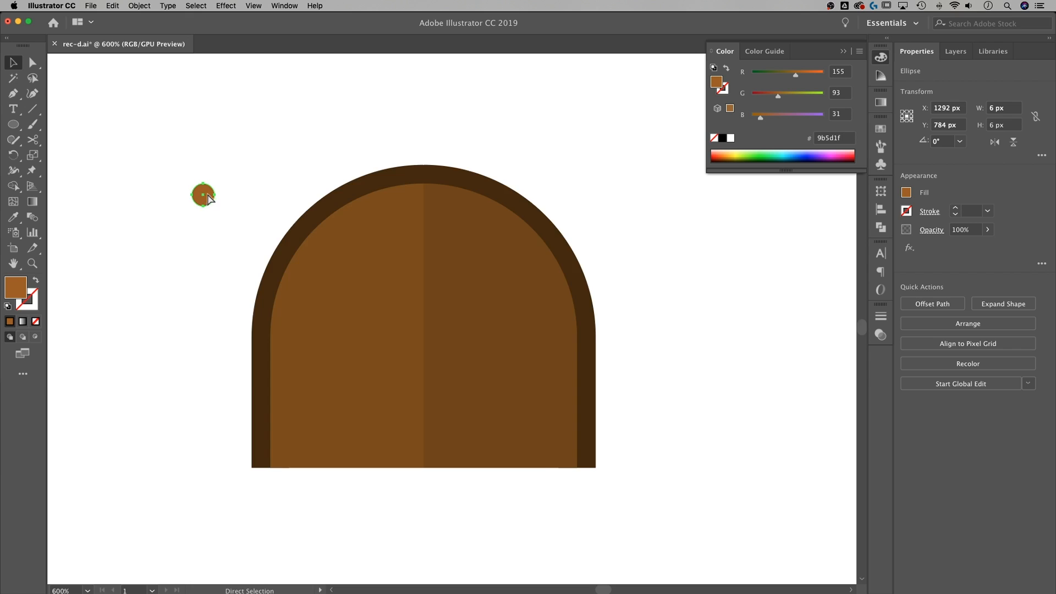
pyautogui.press('super+equal')
pyautogui.press('super+equal')
pyautogui.moveTo(566, 365); pyautogui.dragTo(344, 146)
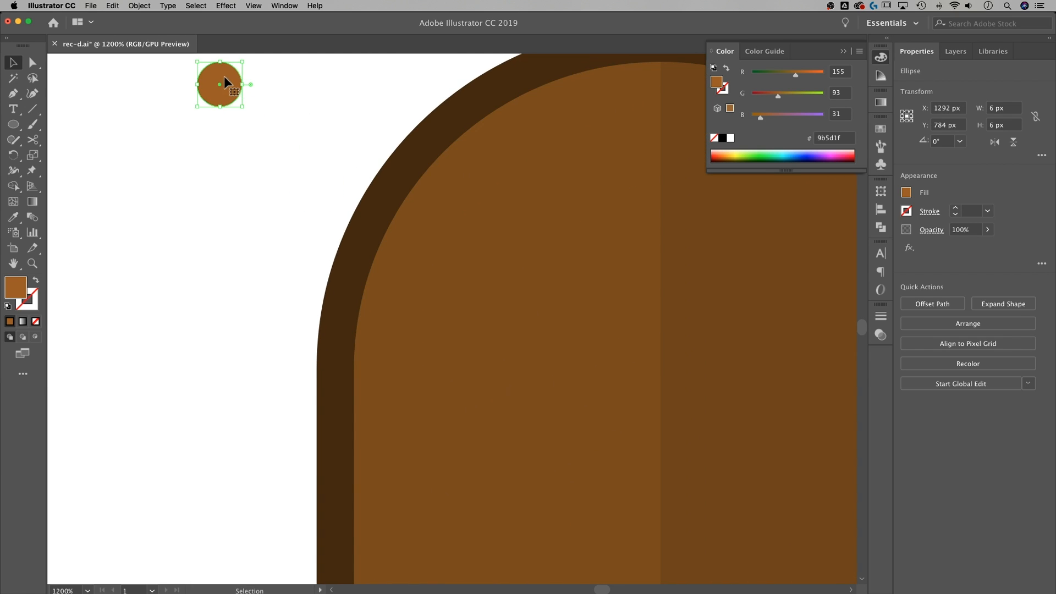
pyautogui.moveTo(241, 94); pyautogui.dragTo(489, 240)
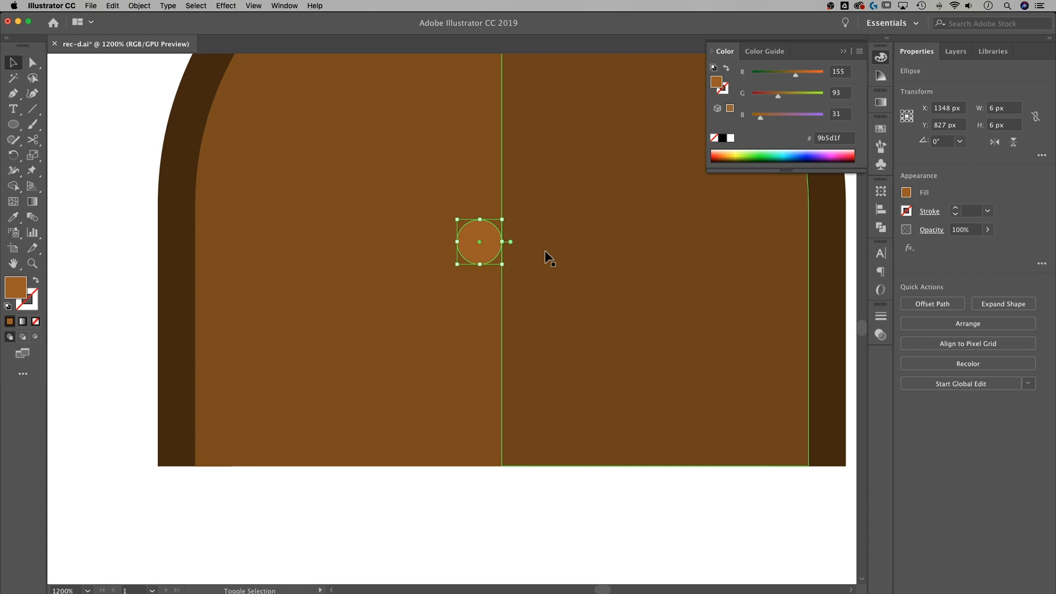
pyautogui.hotkey('shift', 'Left')
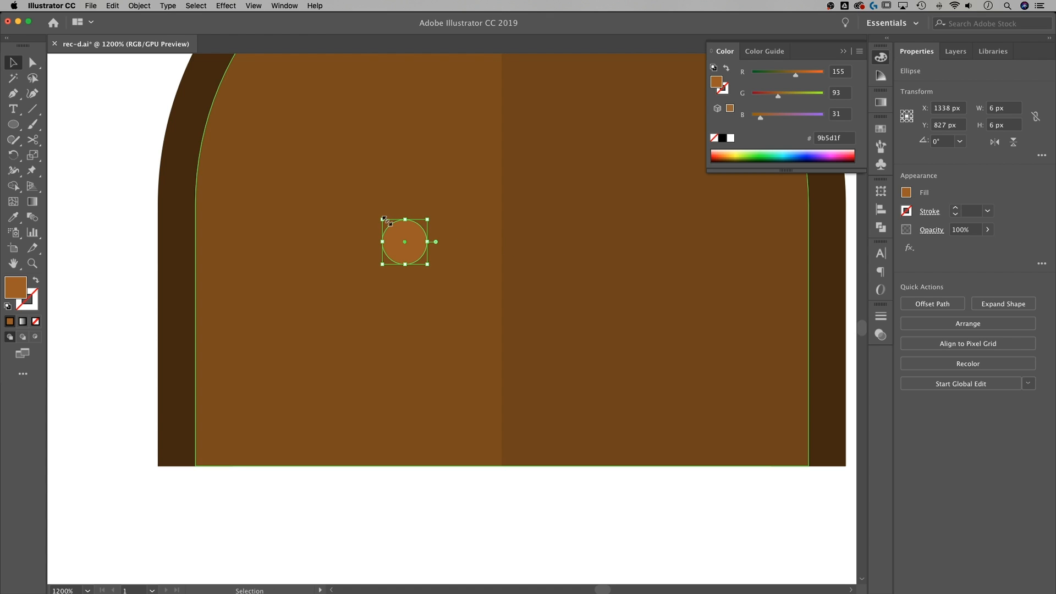
# Duplicate the knob onto the door's right half at the same height, centered at X 1360 px
pyautogui.moveTo(408, 236); pyautogui.dragTo(526, 238)
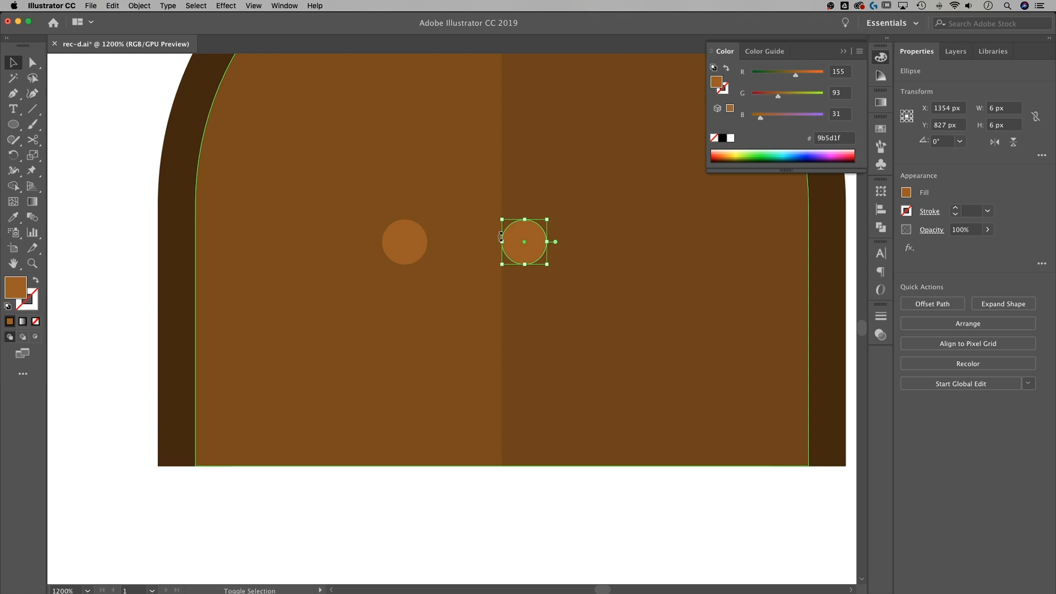
pyautogui.hotkey('shift', 'Right')
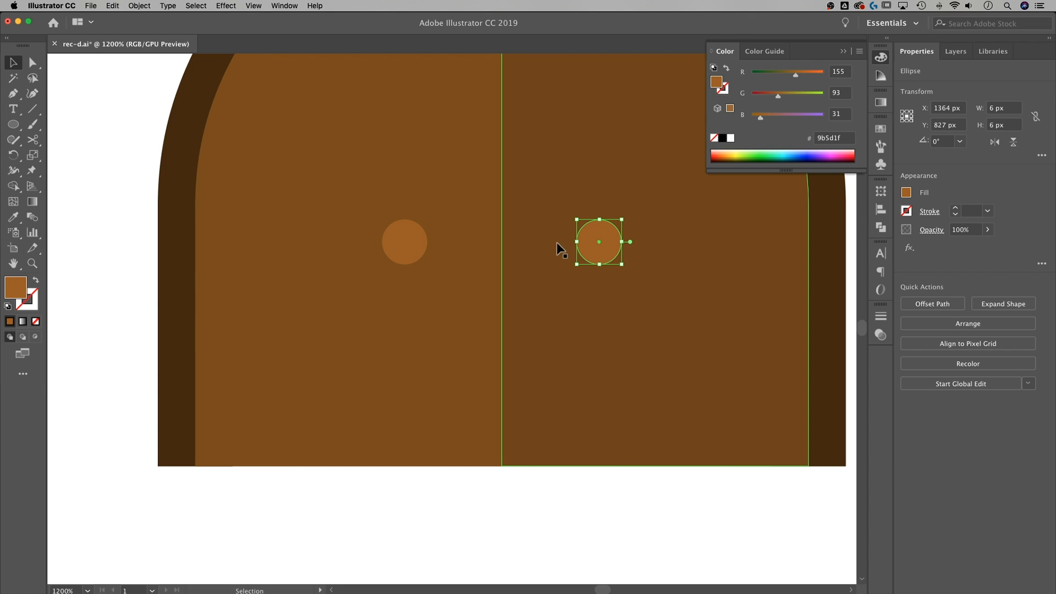
pyautogui.scroll(3, 701, 283)
pyautogui.hscroll(1, 701, 282)
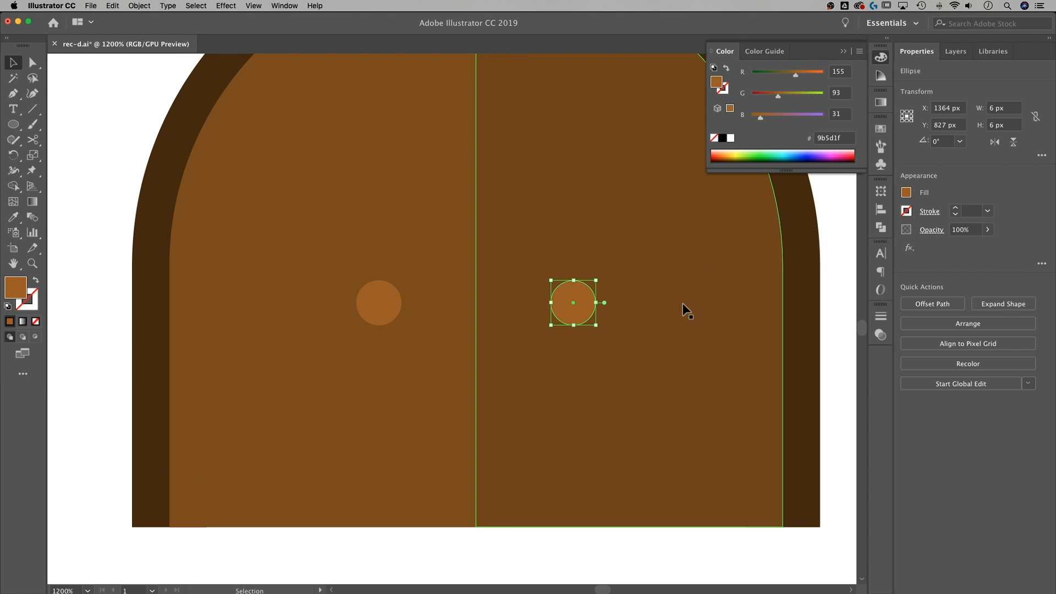
pyautogui.press('Left')
pyautogui.press('Left')
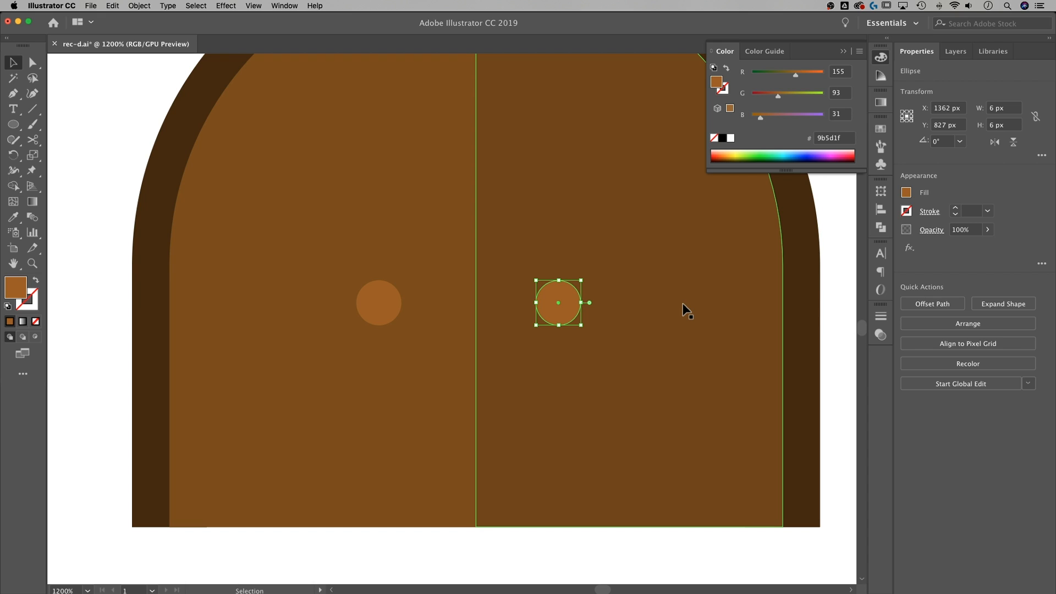
pyautogui.press('Left')
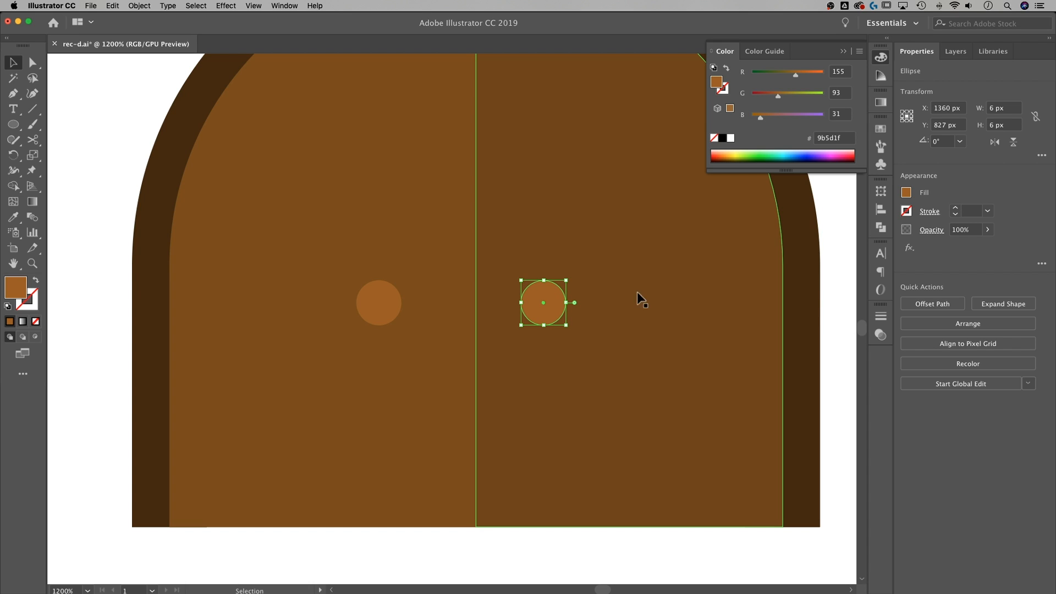
# Nudge the left knob 4 px to the right to X 1342 px, mirroring the right knob about the centerline, and deselect it
pyautogui.click(373, 292)
pyautogui.press('Right')
pyautogui.press('Right')
pyautogui.press('Right')
pyautogui.press('Right')
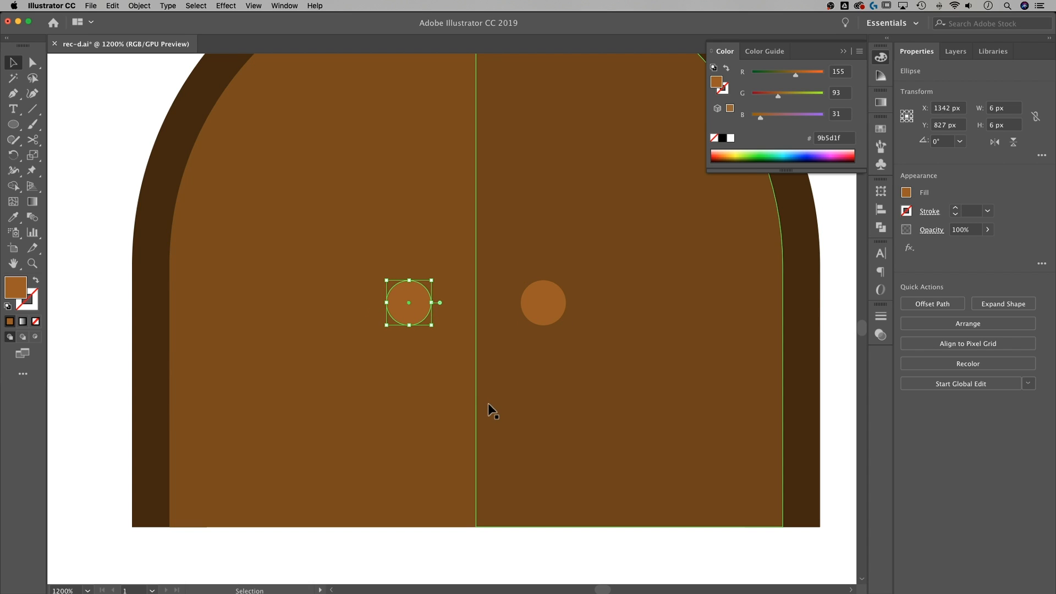
pyautogui.press('super+minus')
pyautogui.press('super+minus')
pyautogui.press('super+minus')
pyautogui.click(653, 324)
# Group the door, its dark right half and both knobs, and deselect the group
pyautogui.scroll(1, 658, 312)
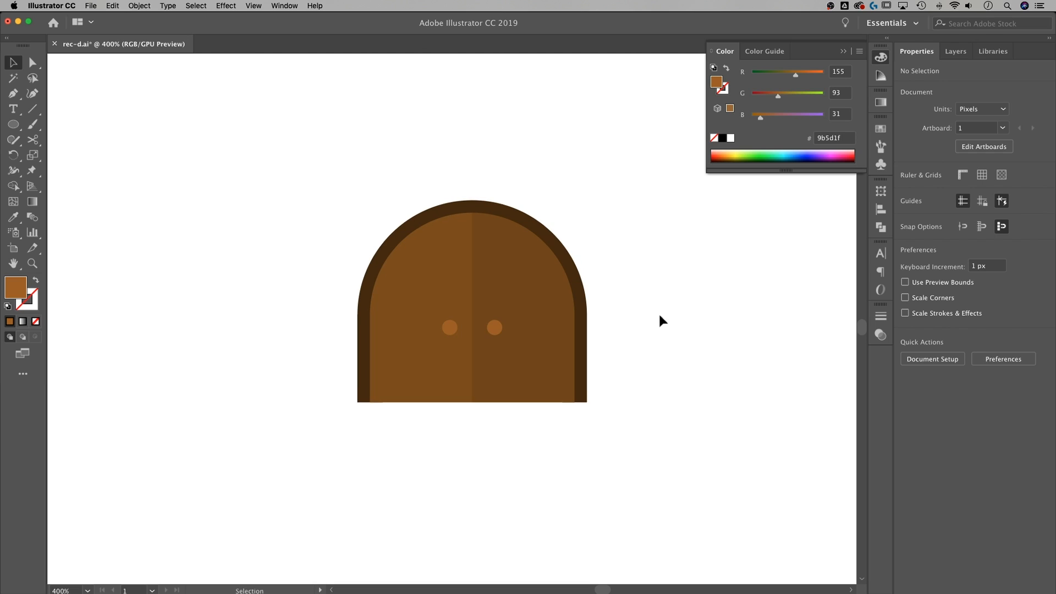
pyautogui.press('super+minus')
pyautogui.press('super+minus')
pyautogui.moveTo(566, 310); pyautogui.dragTo(543, 384)
pyautogui.moveTo(559, 473); pyautogui.dragTo(348, 311)
pyautogui.rightClick(462, 361)
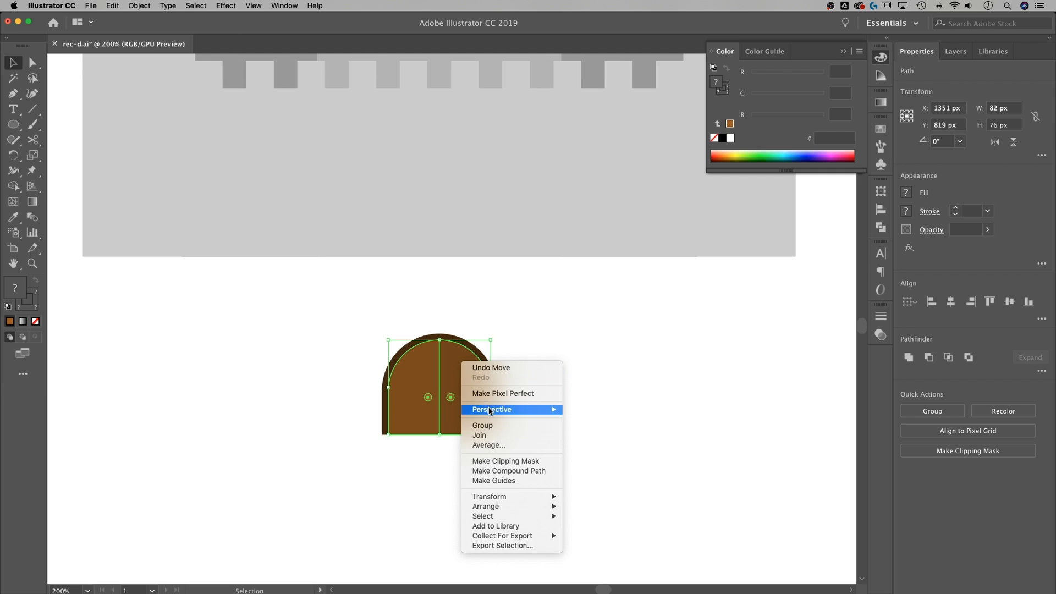
pyautogui.click(482, 425)
pyautogui.click(568, 352)
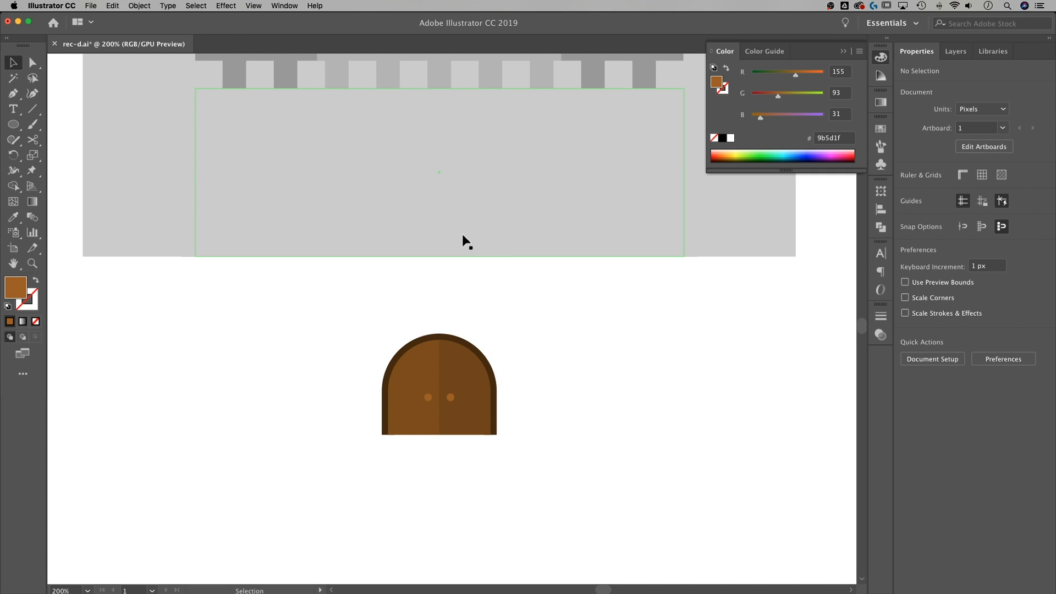
# Align the door group to the front wall's bottom edge and horizontal center, using the wall as key object
pyautogui.click(428, 352)
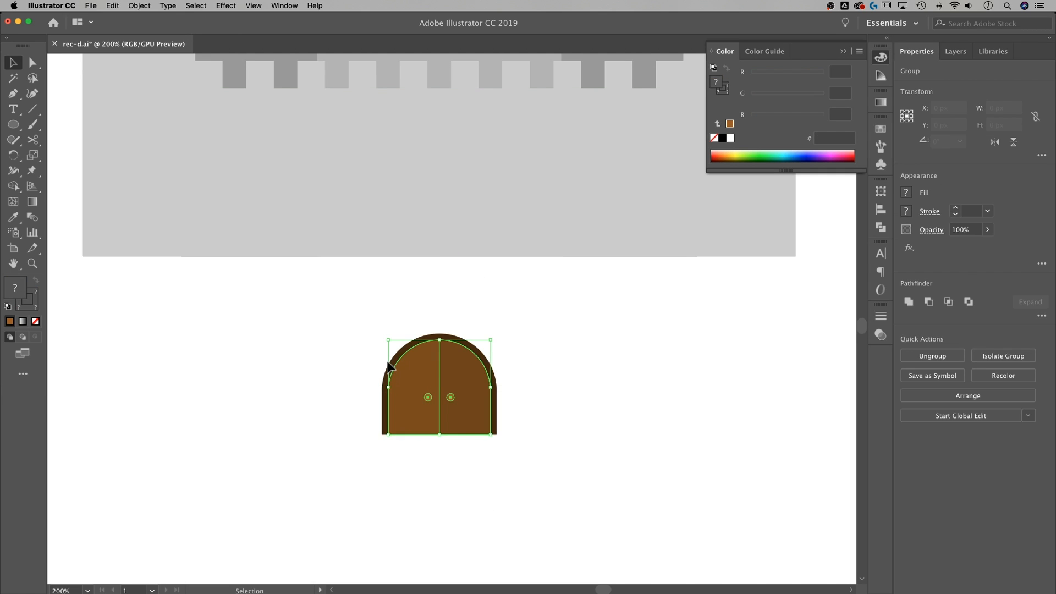
pyautogui.keyDown('shift'); pyautogui.click(490, 186); pyautogui.keyUp('shift')
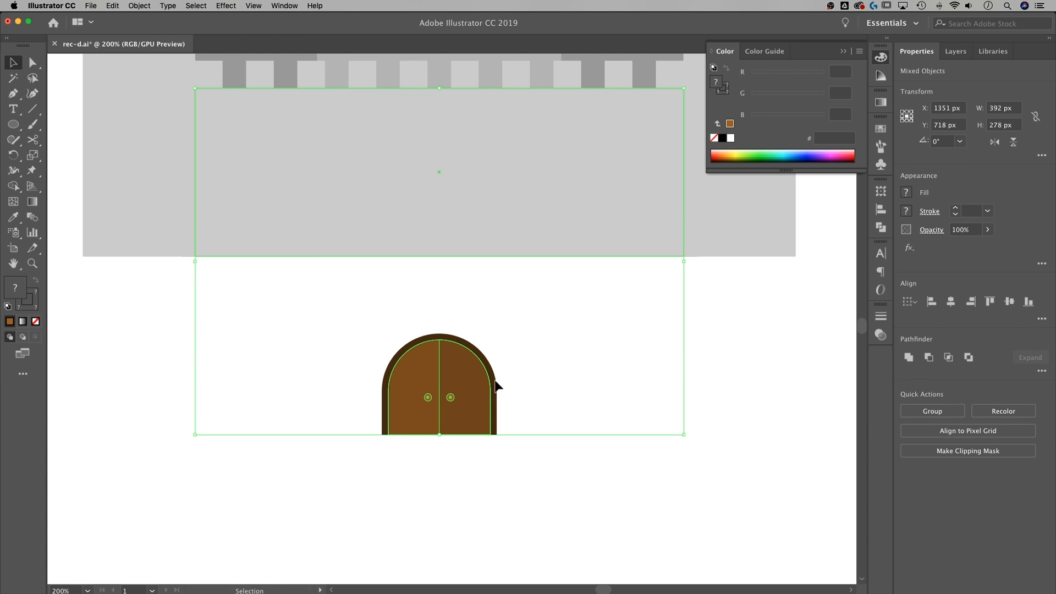
pyautogui.click(484, 166)
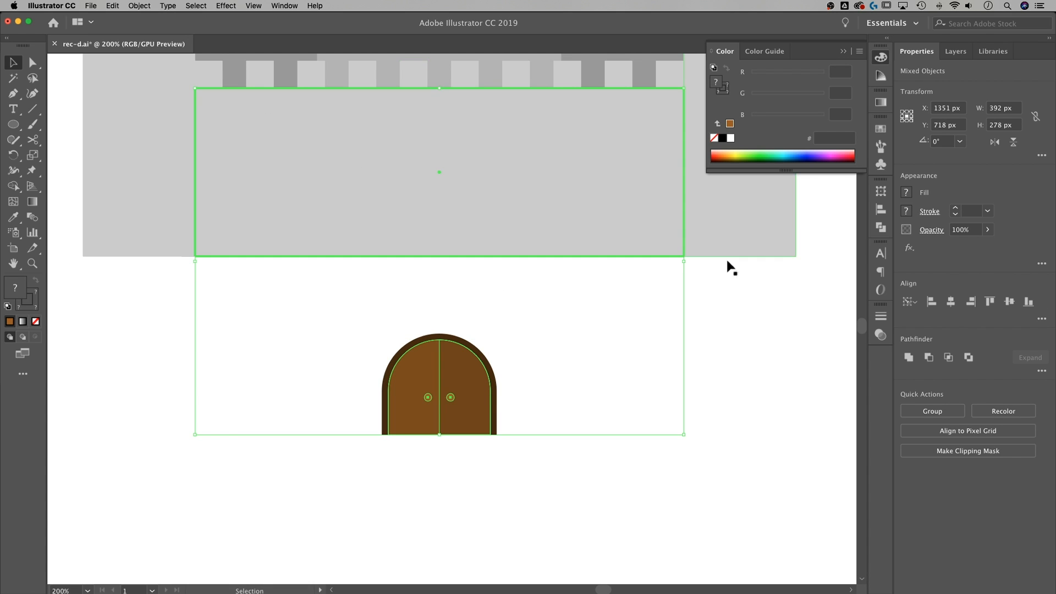
pyautogui.click(1029, 303)
pyautogui.click(954, 307)
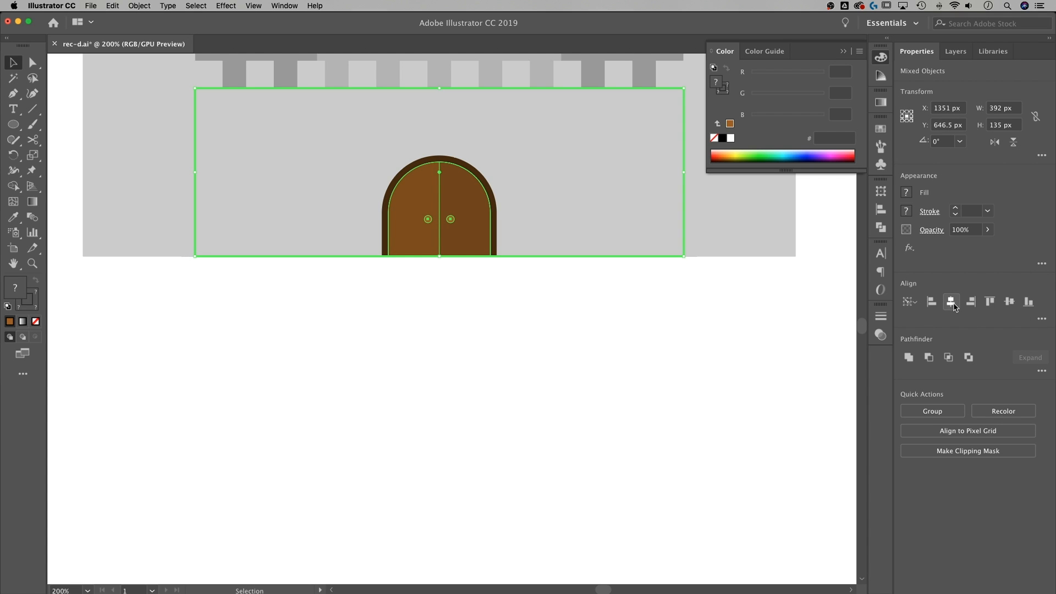
pyautogui.click(646, 299)
# Fill the right outer tower and its three battlements with the rear tower's gray 999999 using the Eyedropper
pyautogui.moveTo(646, 299); pyautogui.dragTo(618, 405)
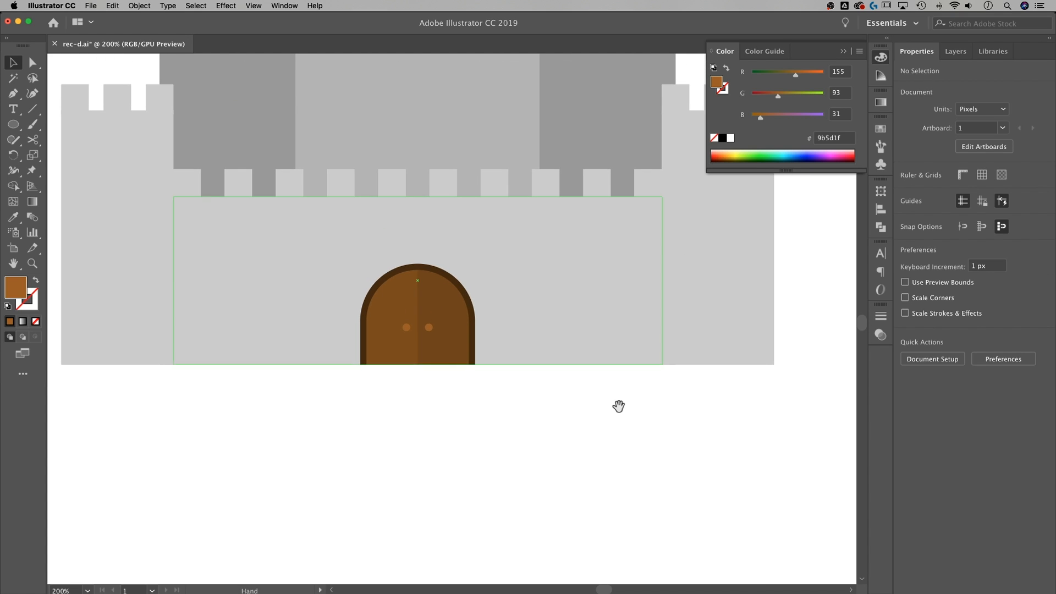
pyautogui.press('super+minus')
pyautogui.moveTo(373, 381); pyautogui.dragTo(681, 419)
pyautogui.moveTo(374, 278); pyautogui.dragTo(625, 296)
pyautogui.scroll(3, 613, 288)
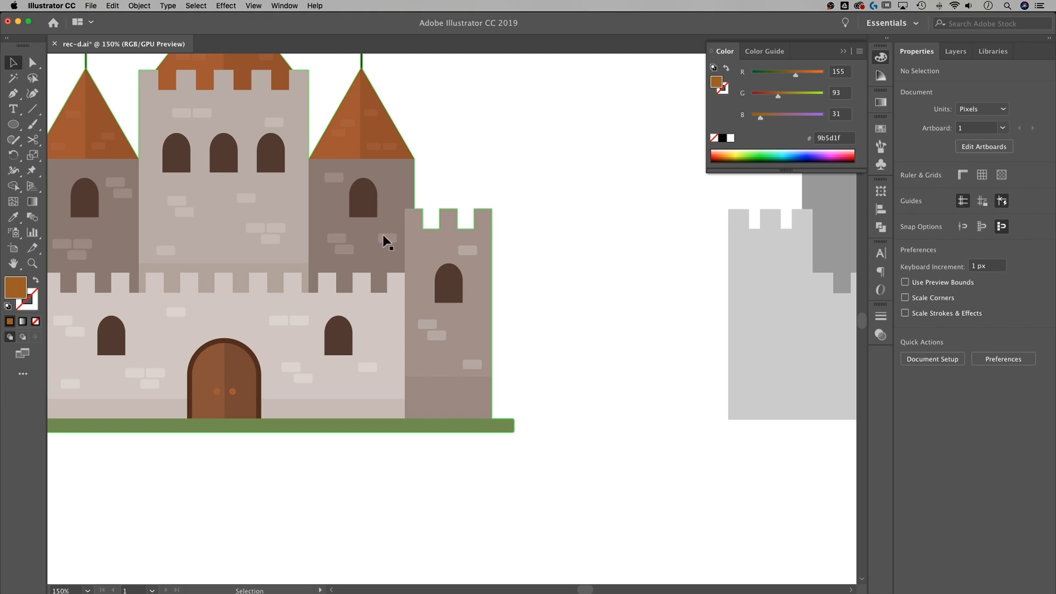
pyautogui.moveTo(534, 282); pyautogui.dragTo(478, 290)
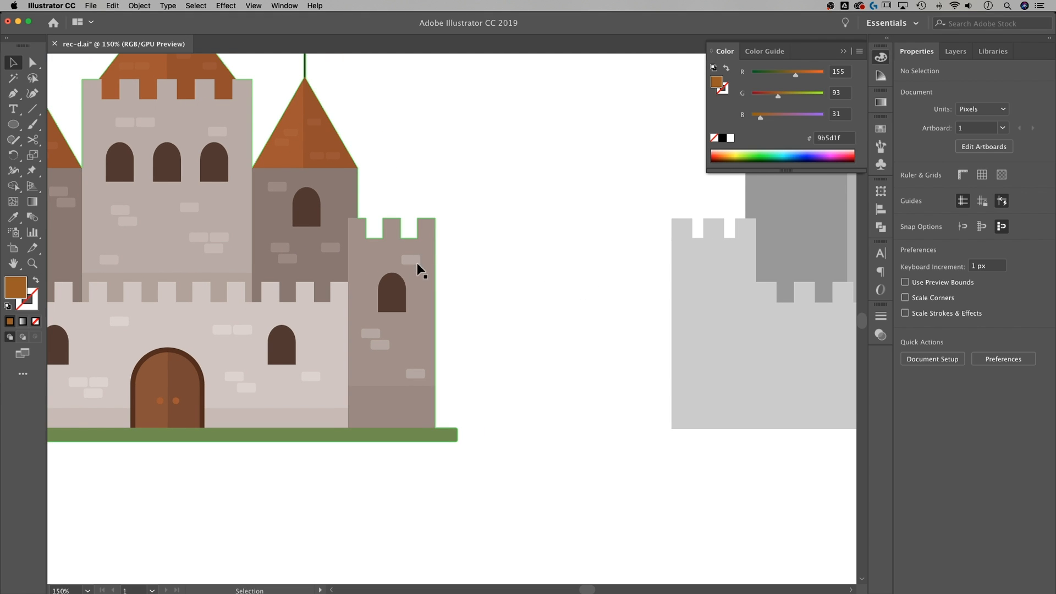
pyautogui.moveTo(554, 289); pyautogui.dragTo(48, 302)
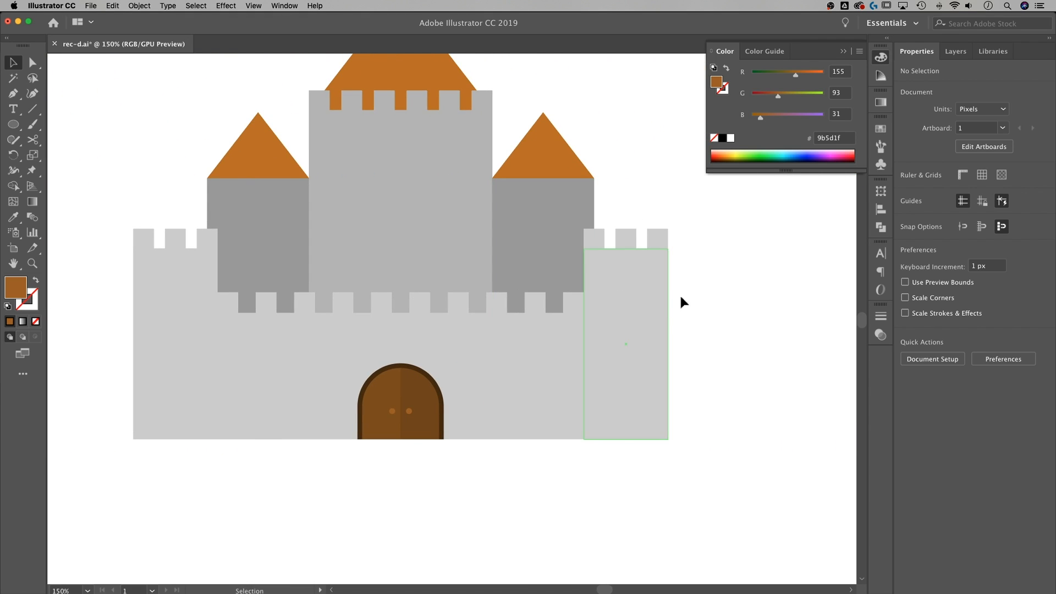
pyautogui.moveTo(723, 204); pyautogui.dragTo(600, 298)
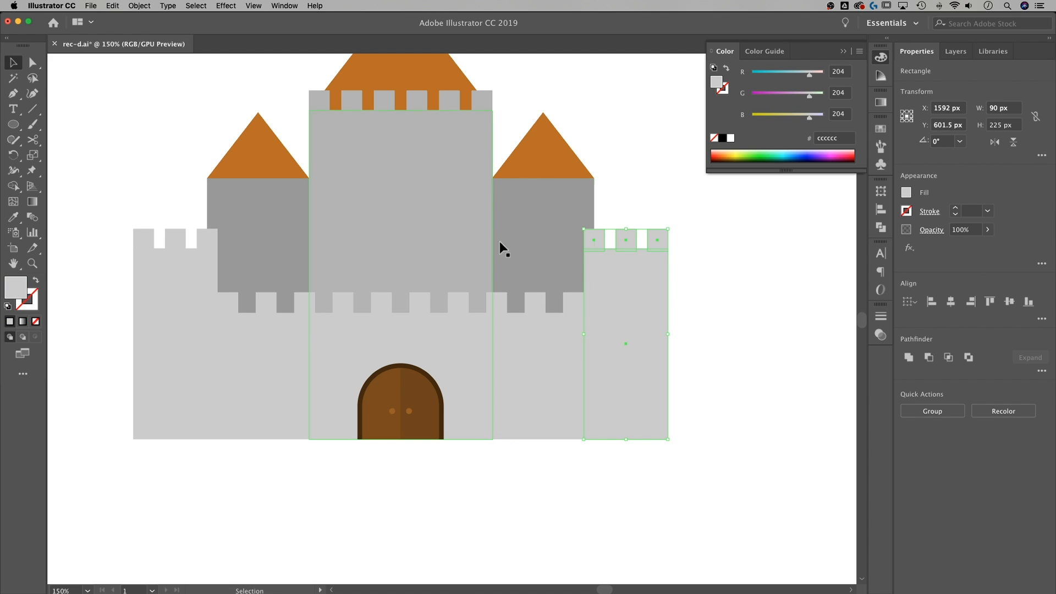
pyautogui.press('i')
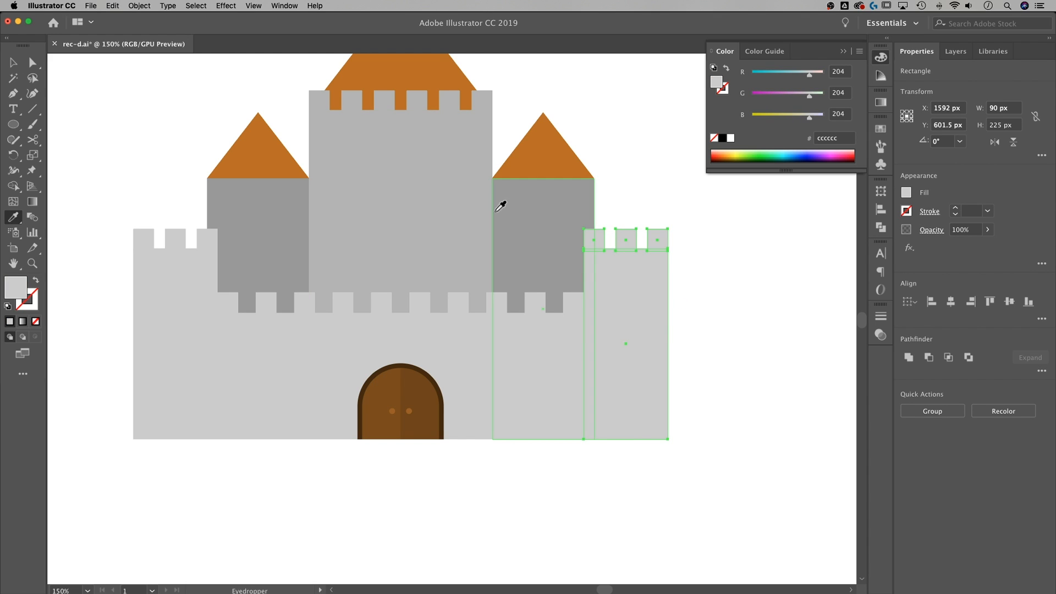
pyautogui.moveTo(199, 305); pyautogui.dragTo(830, 327)
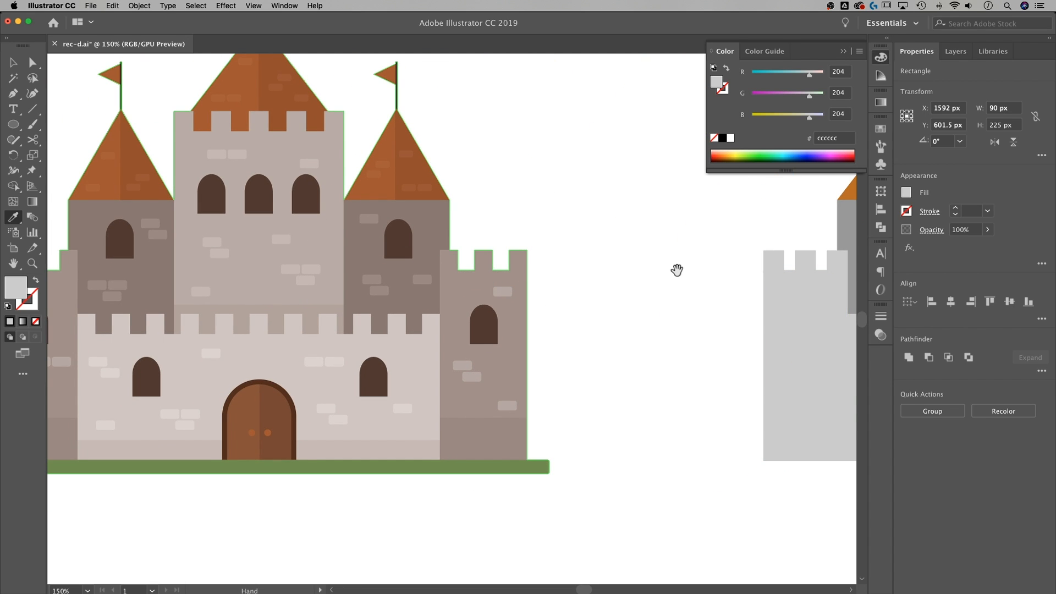
pyautogui.moveTo(676, 269); pyautogui.dragTo(287, 269)
pyautogui.moveTo(592, 256); pyautogui.dragTo(345, 258)
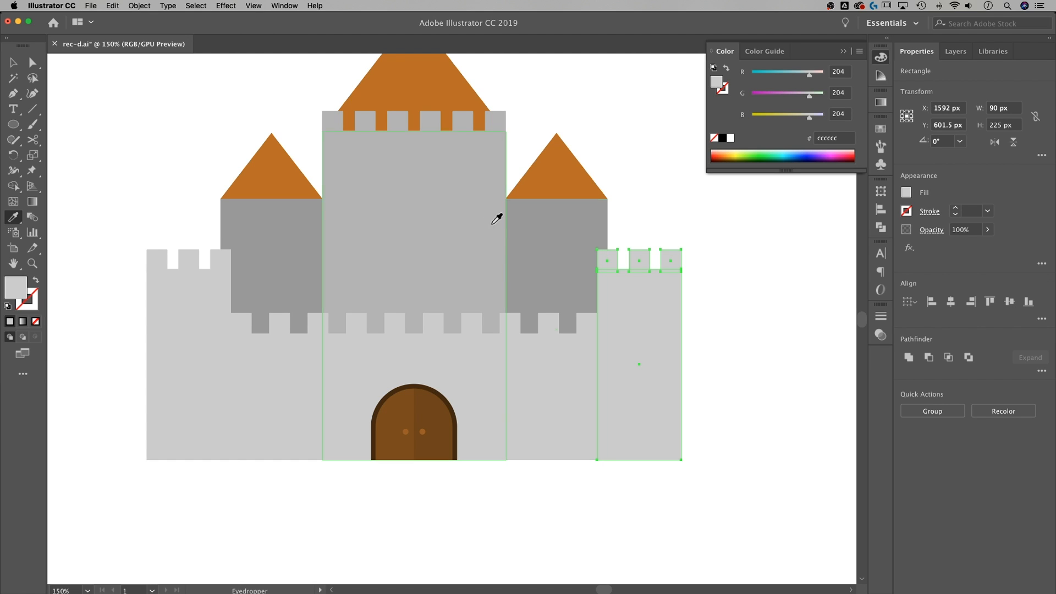
pyautogui.click(577, 262)
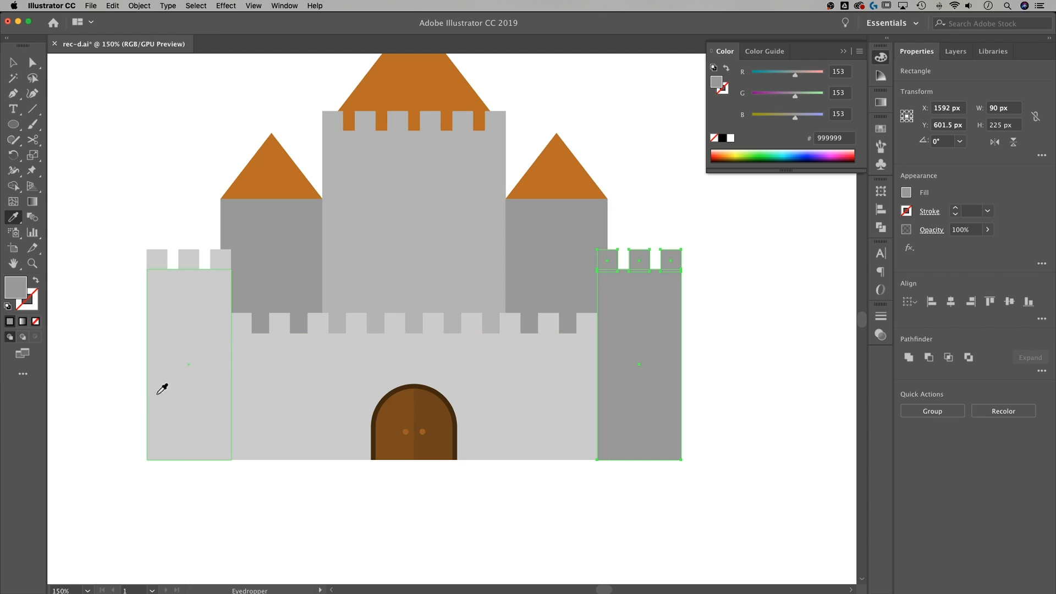
# Fill the left outer tower and its battlements with the rear tower's gray 999999 using the Eyedropper
pyautogui.press('v')
pyautogui.moveTo(128, 485); pyautogui.dragTo(216, 242)
pyautogui.press('i')
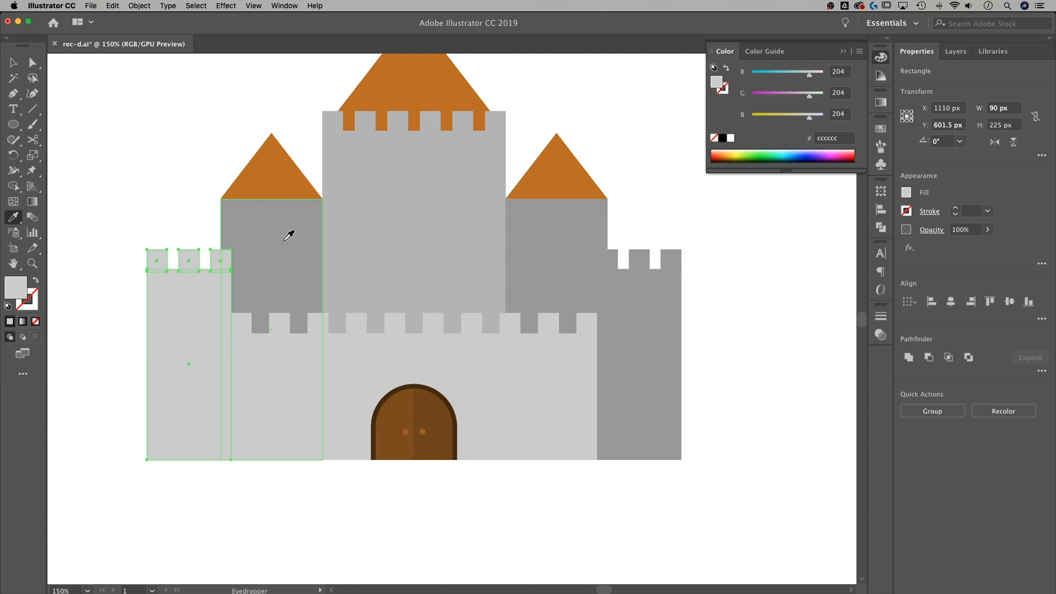
pyautogui.click(293, 246)
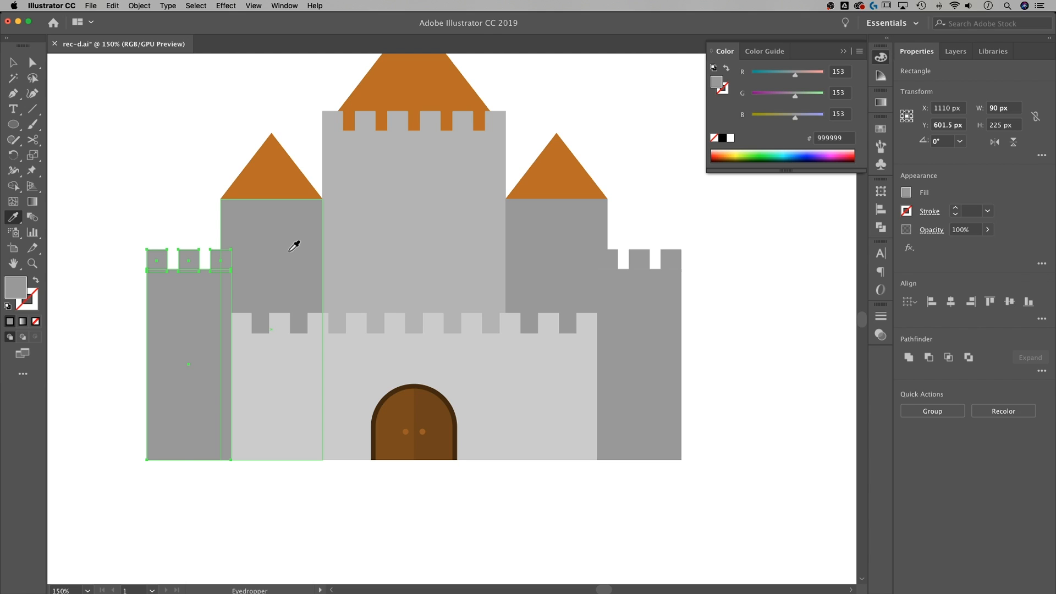
# Fill both orange-roofed rear towers with the darker gray swatch 808080 and deselect them
pyautogui.press('v')
pyautogui.click(295, 242)
pyautogui.keyDown('shift'); pyautogui.click(570, 245); pyautogui.keyUp('shift')
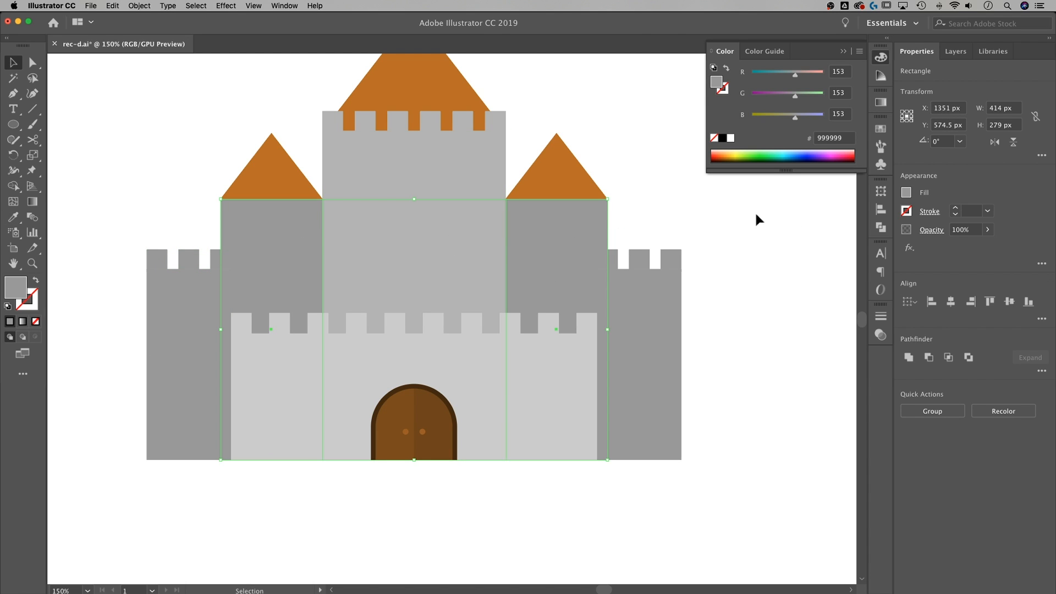
pyautogui.click(907, 193)
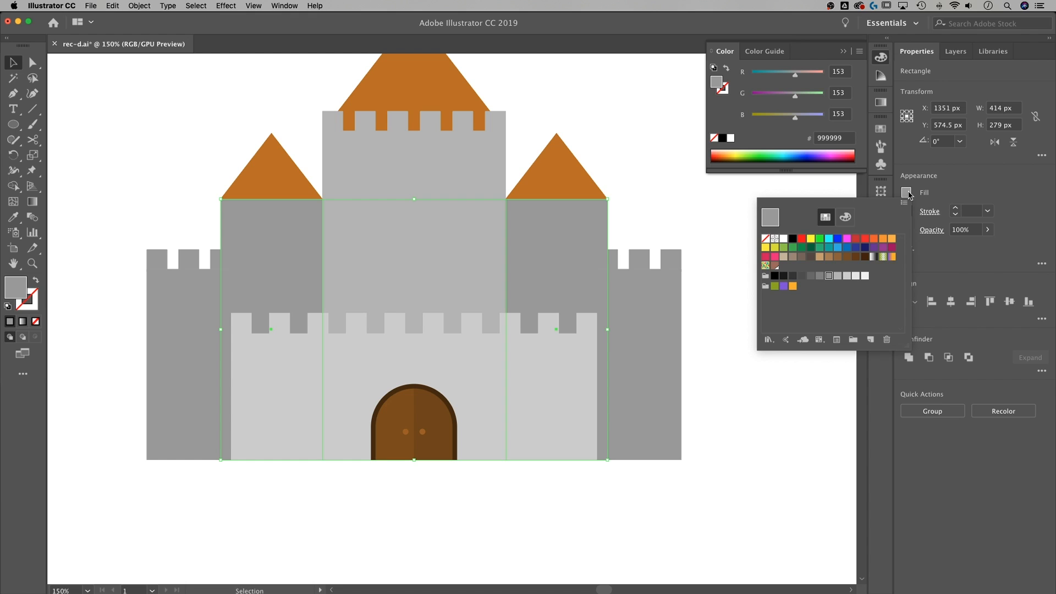
pyautogui.click(820, 276)
pyautogui.click(702, 200)
pyautogui.click(702, 199)
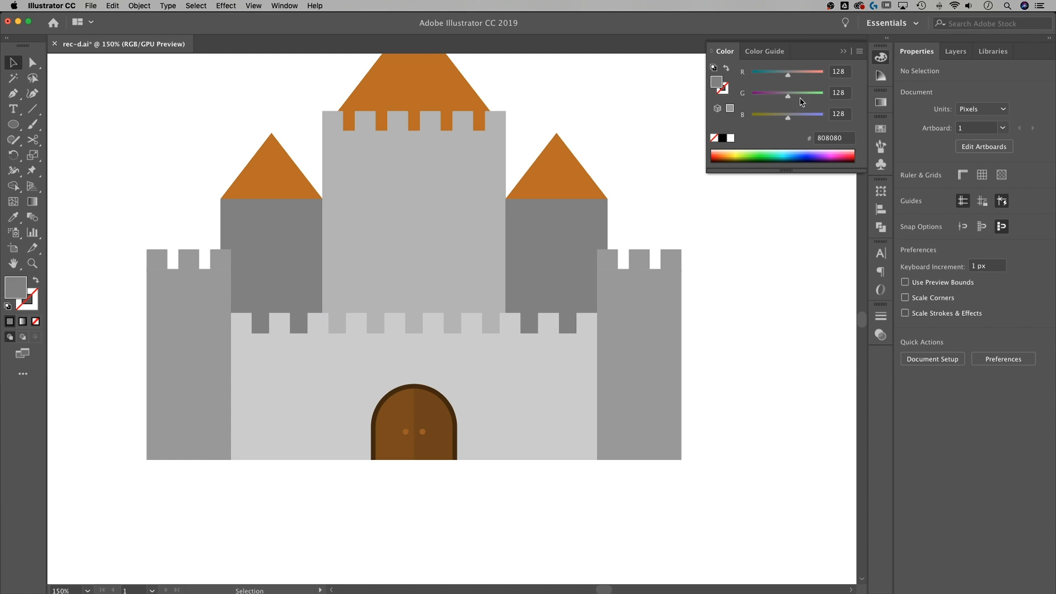
# Examine the roofs and tower details of the finished reference castle beside the gray castle
pyautogui.scroll(1, 754, 241)
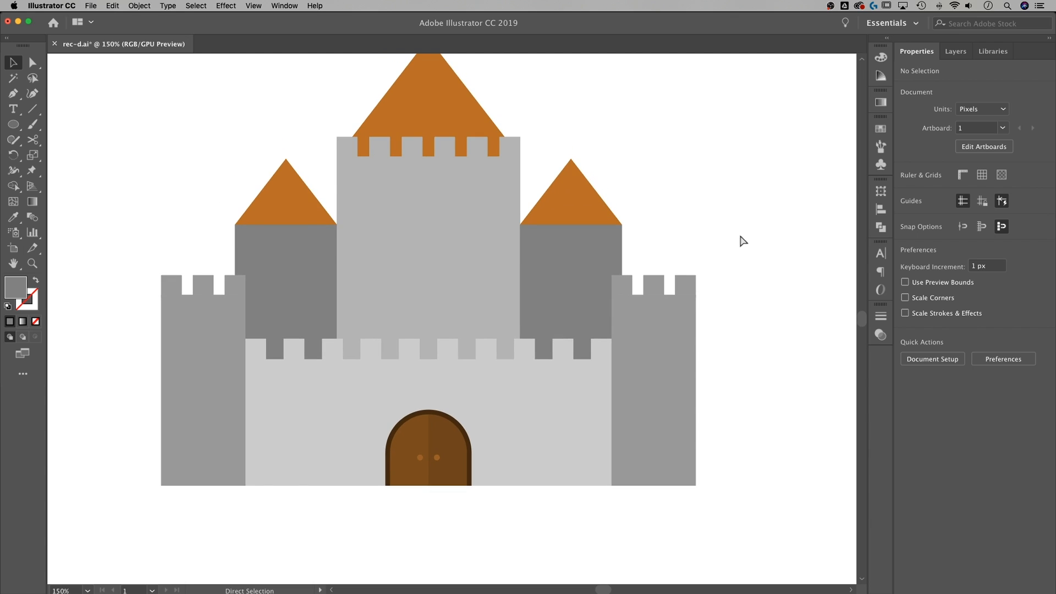
pyautogui.press('super+minus')
pyautogui.moveTo(393, 397); pyautogui.dragTo(715, 401)
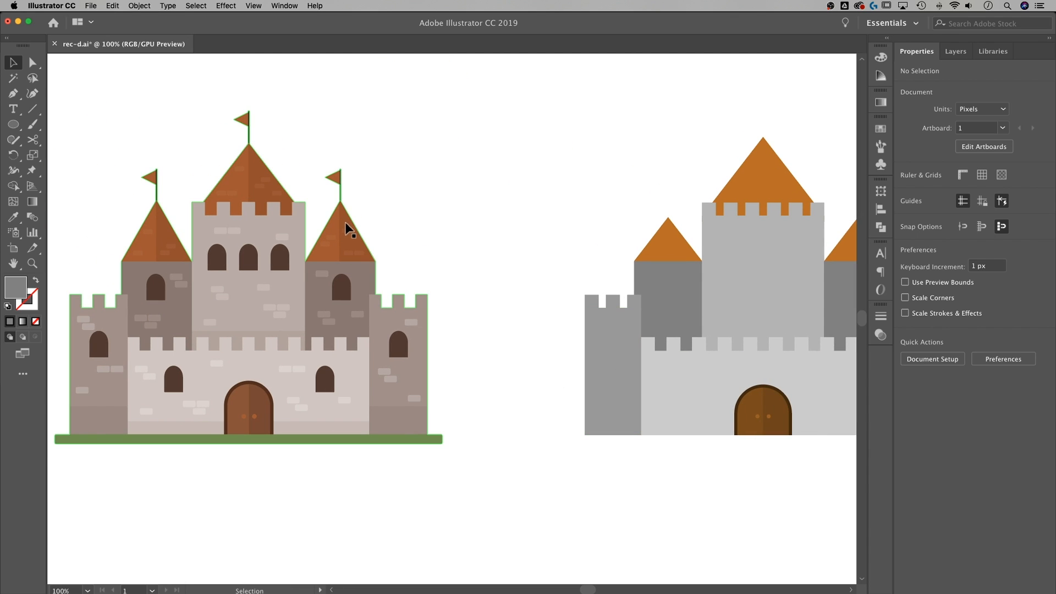
# Draw a vertical flagpole line about 47 px tall upward from the peak of the left rear tower's orange roof
pyautogui.moveTo(439, 137); pyautogui.dragTo(220, 452)
pyautogui.press('super+plus')
pyautogui.press('super+plus')
pyautogui.press('super+plus')
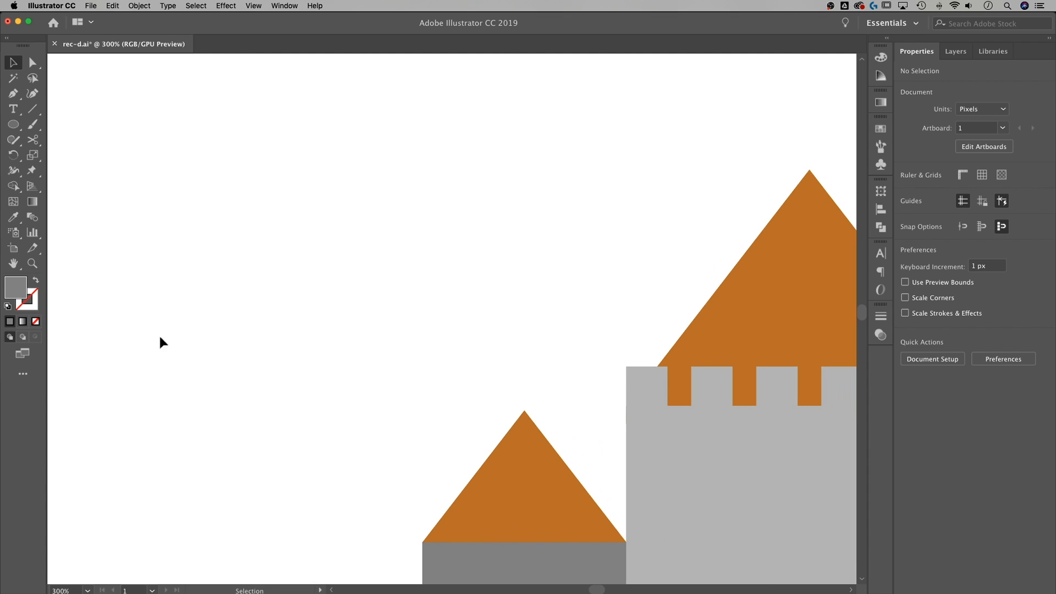
pyautogui.click(30, 117)
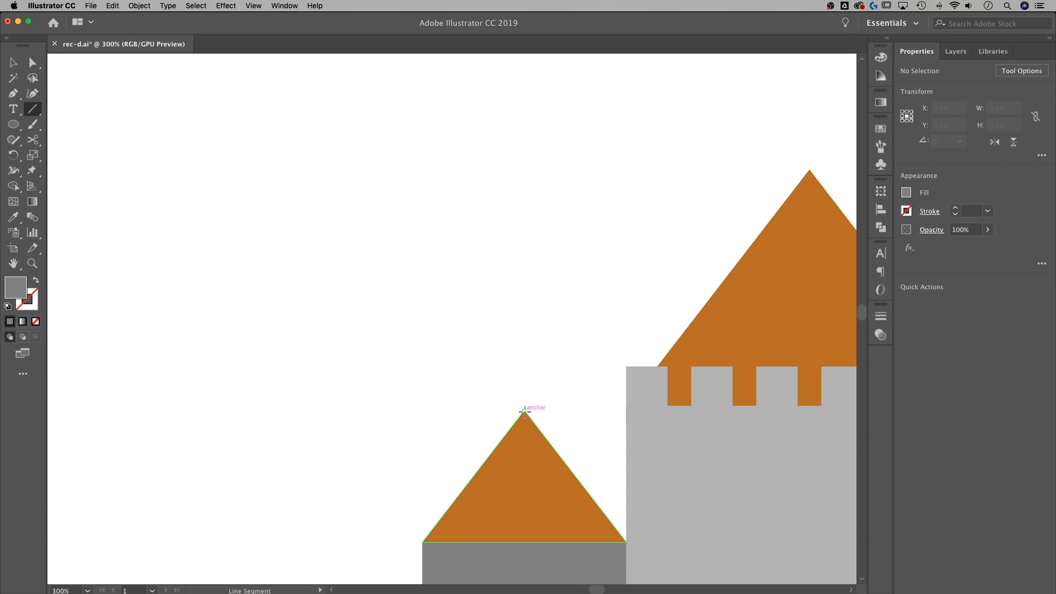
pyautogui.moveTo(524, 411); pyautogui.dragTo(525, 324)
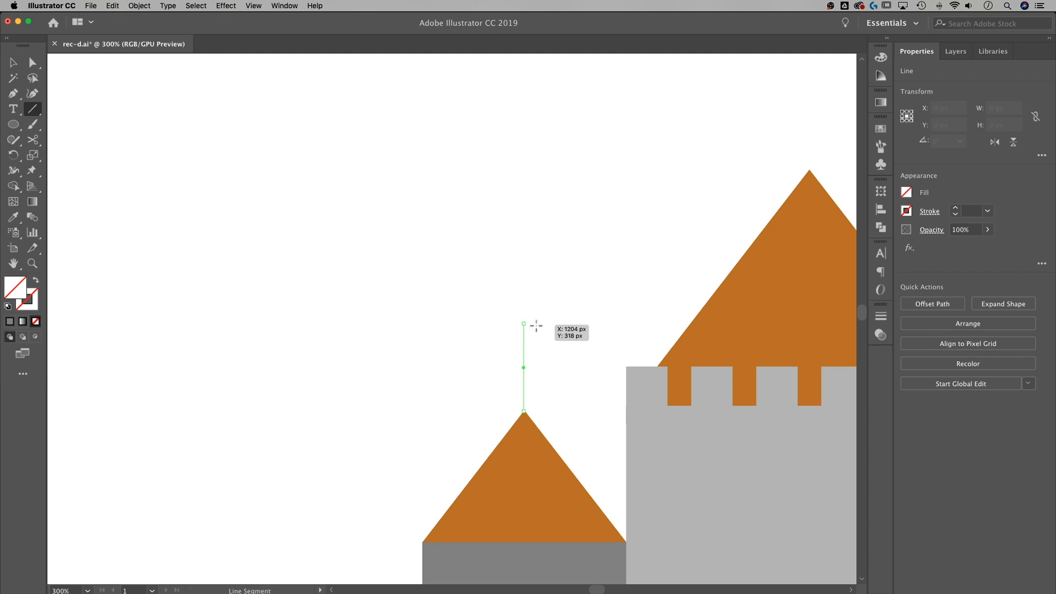
pyautogui.hscroll(1, 548, 341)
pyautogui.hscroll(3, 549, 341)
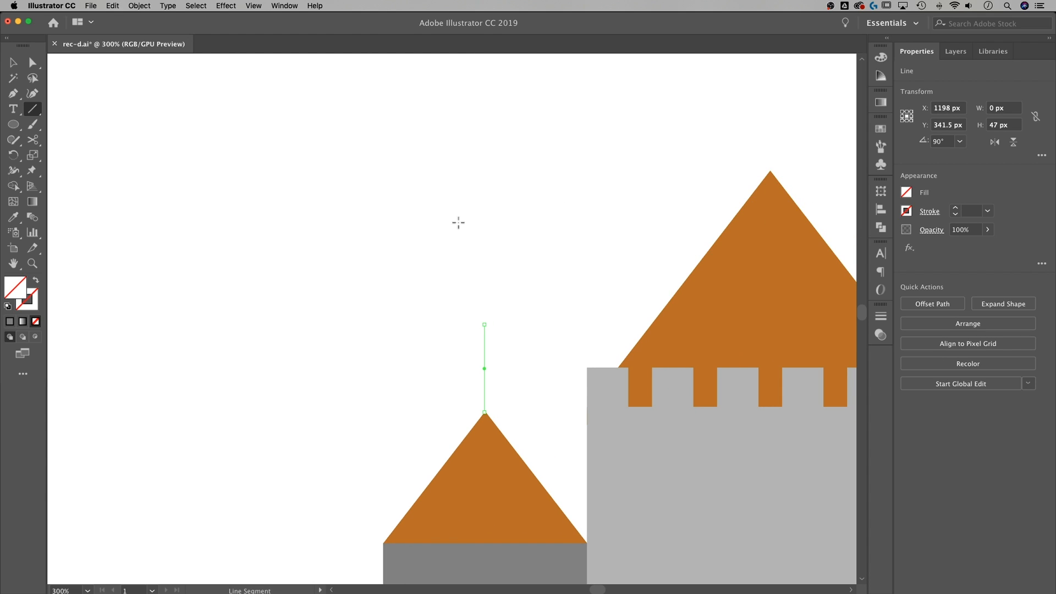
# Give the flagpole line a 2 pt dark brown stroke and open its detailed stroke options
pyautogui.click(973, 209)
pyautogui.press('Return')
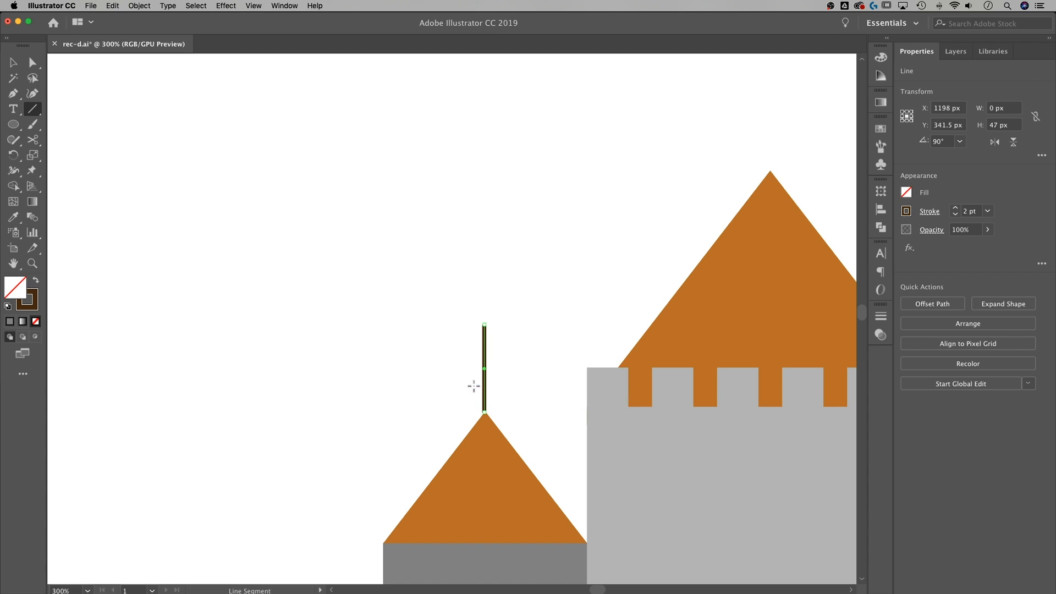
pyautogui.click(906, 211)
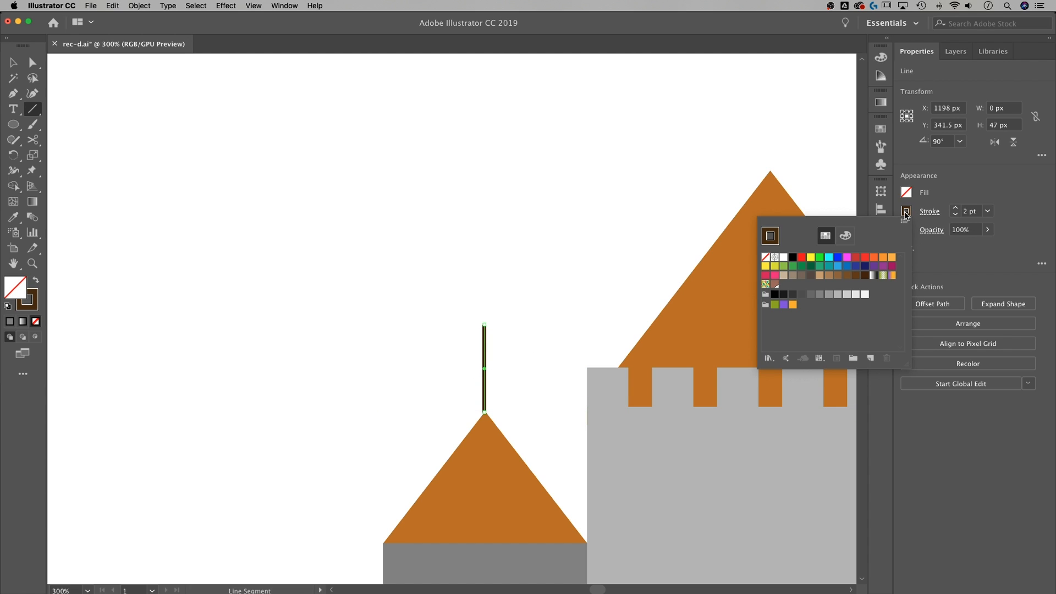
pyautogui.click(929, 211)
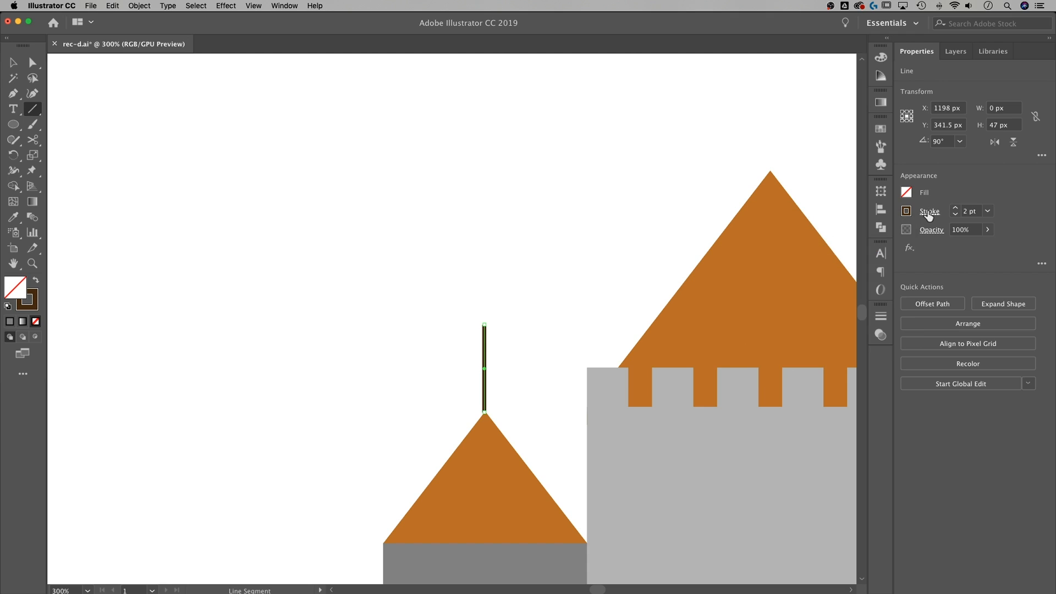
pyautogui.click(930, 211)
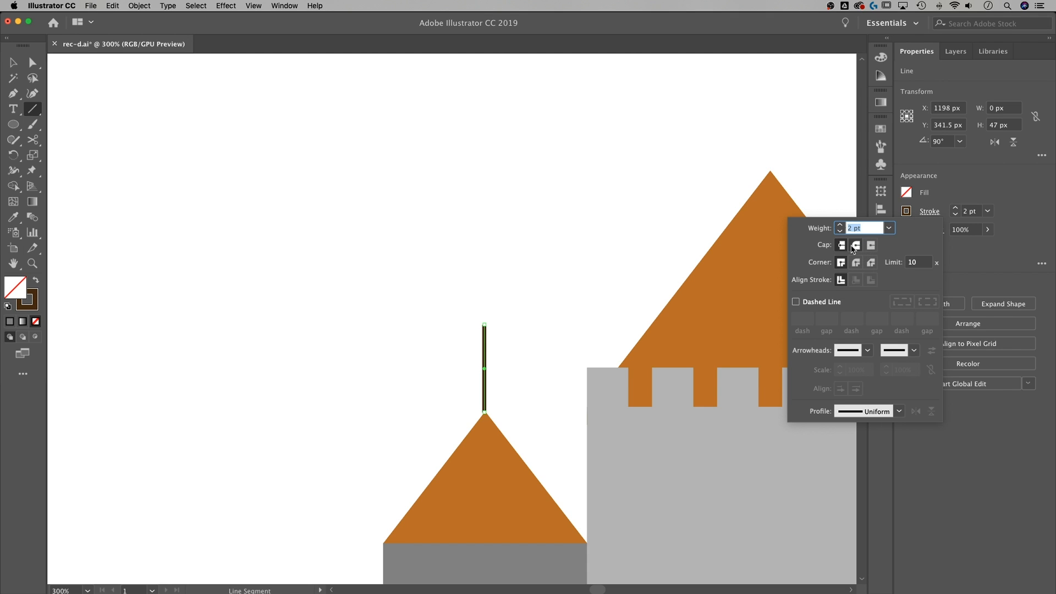
# Give the small tower's flagpole line round caps and examine both of its ends up close
pyautogui.click(855, 248)
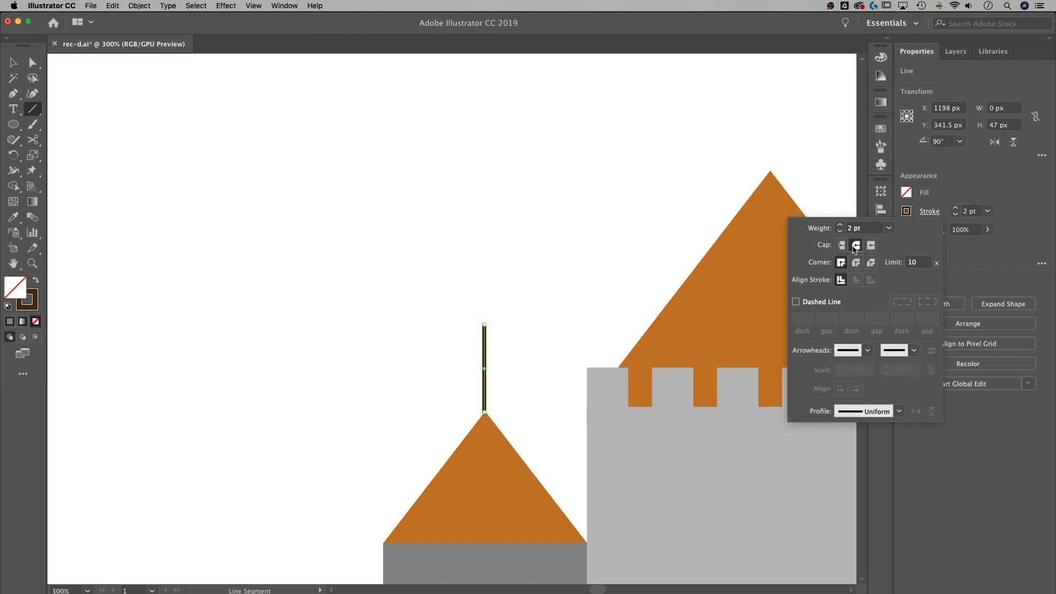
pyautogui.click(539, 324)
pyautogui.click(487, 345)
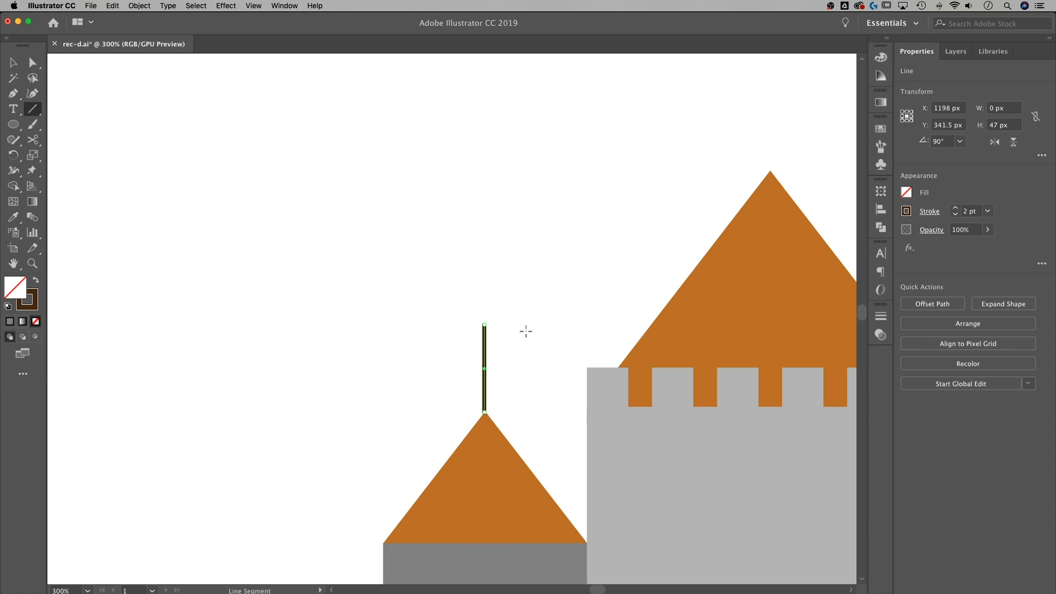
pyautogui.press('v')
pyautogui.click(523, 336)
pyautogui.press('super+equal')
pyautogui.press('super+equal')
pyautogui.press('super+equal')
pyautogui.press('super+equal')
pyautogui.press('super+equal')
pyautogui.moveTo(568, 218); pyautogui.dragTo(467, 298)
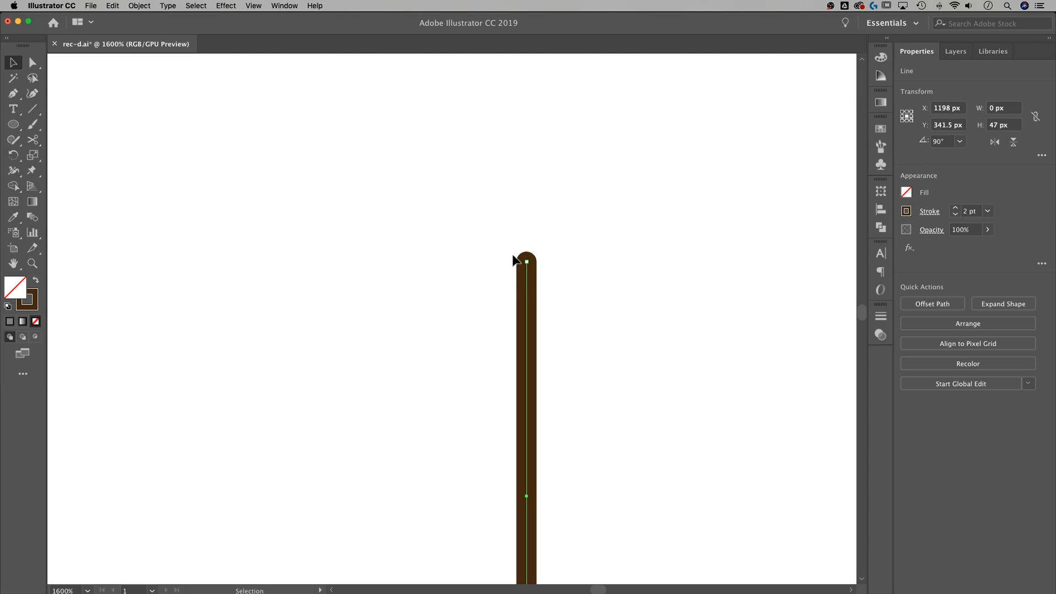
pyautogui.press('super+minus')
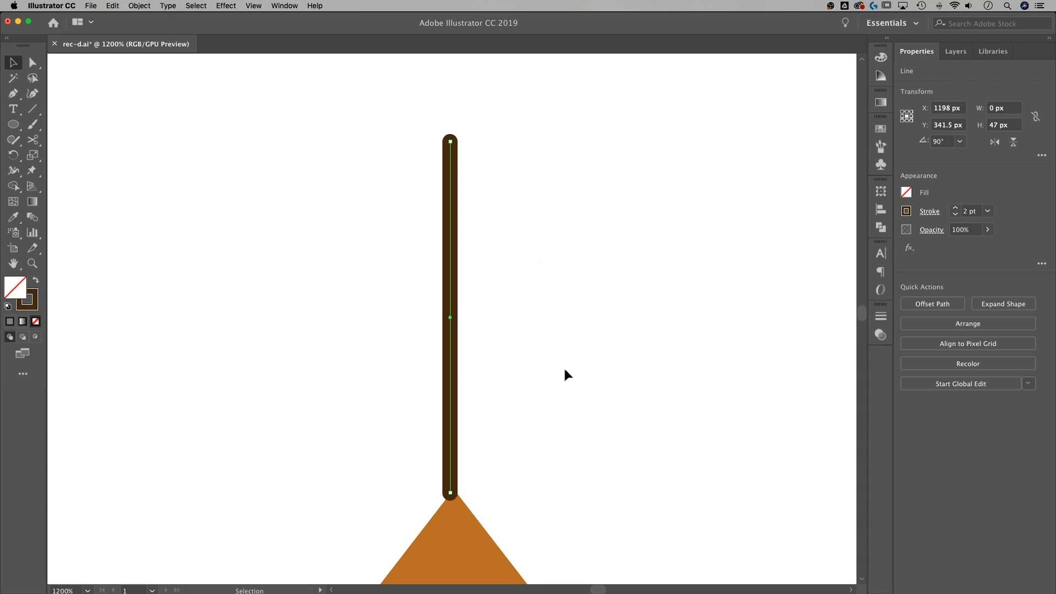
pyautogui.moveTo(511, 422); pyautogui.dragTo(475, 397)
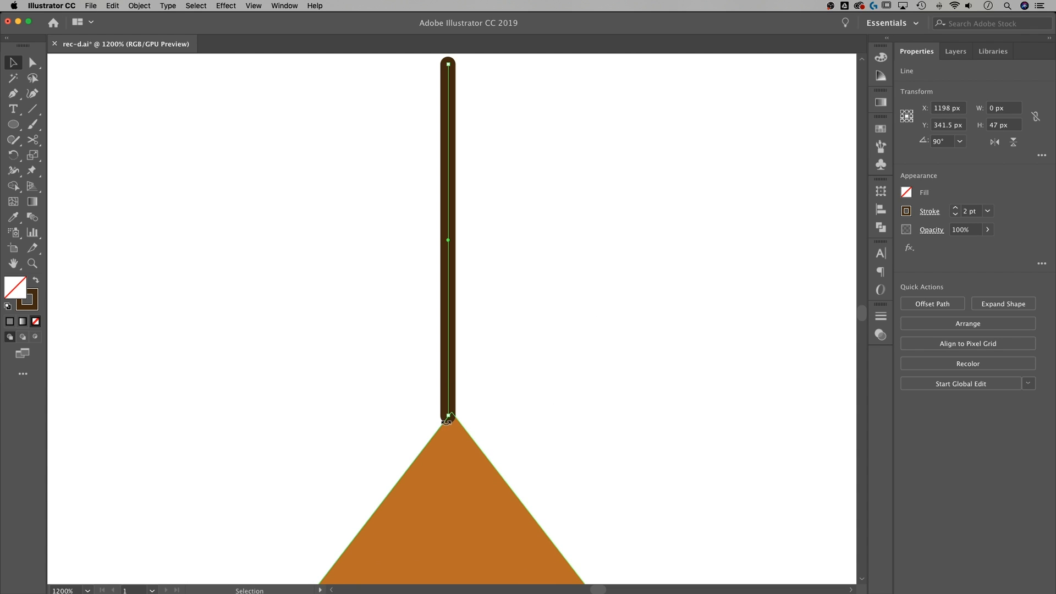
# Send the flagpole line to the back so its base sits behind the small tower's orange roof
pyautogui.keyDown('shift'); pyautogui.click(417, 460); pyautogui.keyUp('shift')
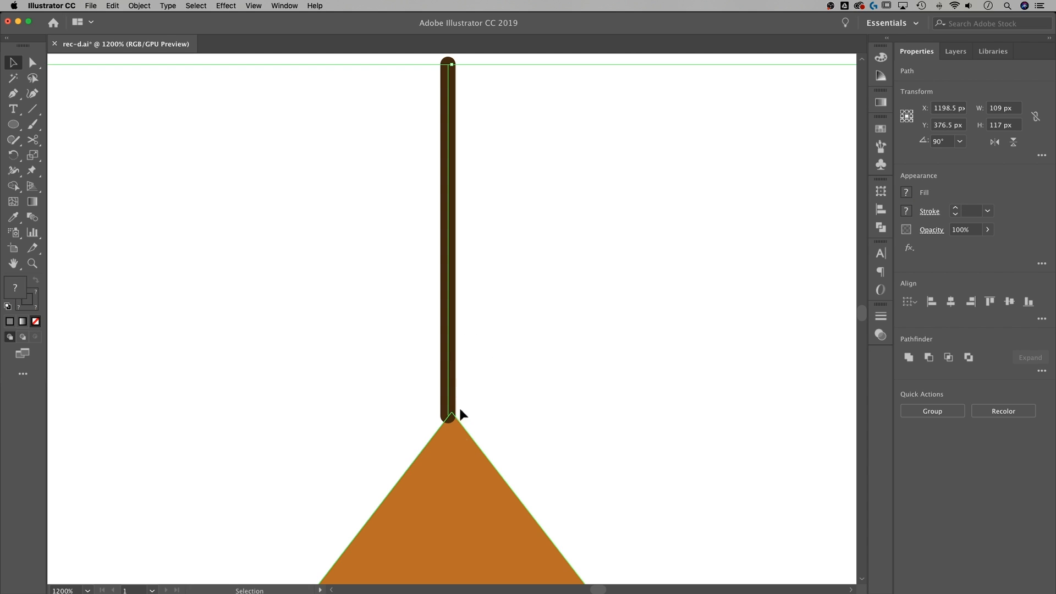
pyautogui.moveTo(520, 385); pyautogui.dragTo(430, 338)
pyautogui.rightClick(449, 332)
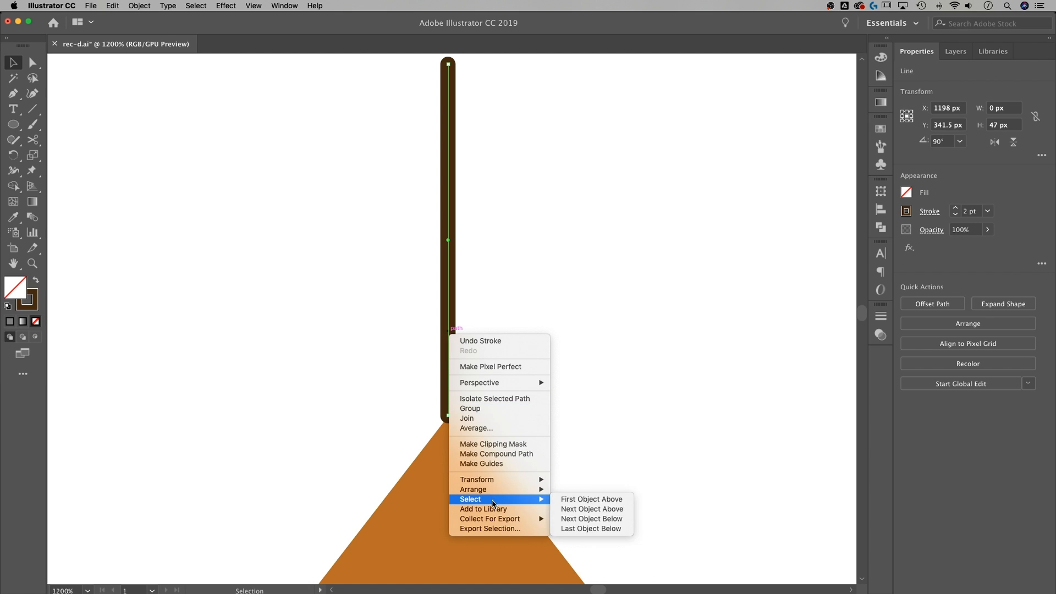
pyautogui.moveTo(495, 501)
pyautogui.click(578, 519)
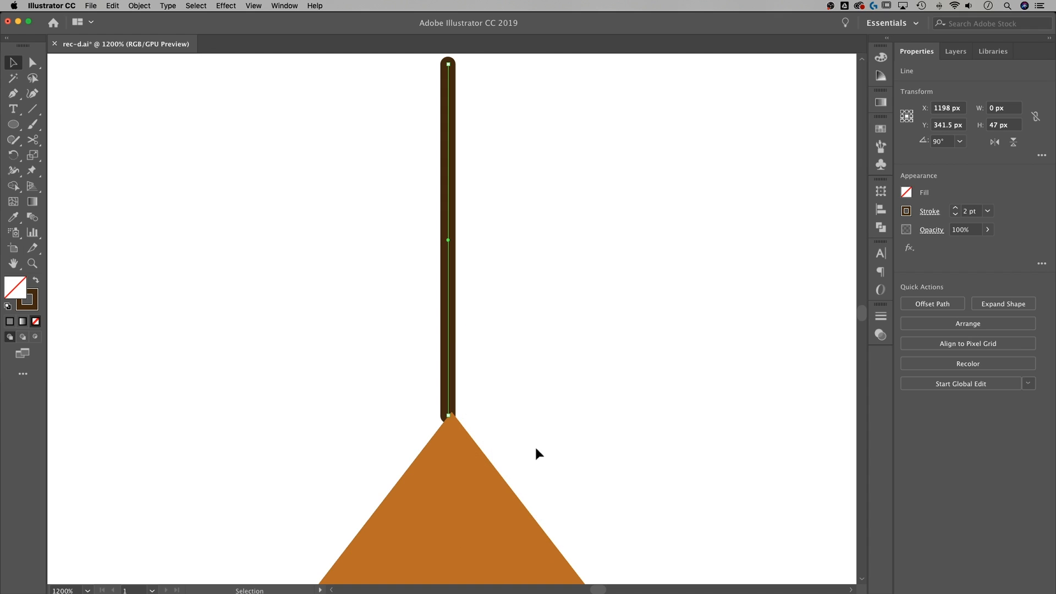
# Centre the flagpole horizontally on the small tower's roof and nudge the pole down 1 px
pyautogui.moveTo(505, 441); pyautogui.dragTo(432, 365)
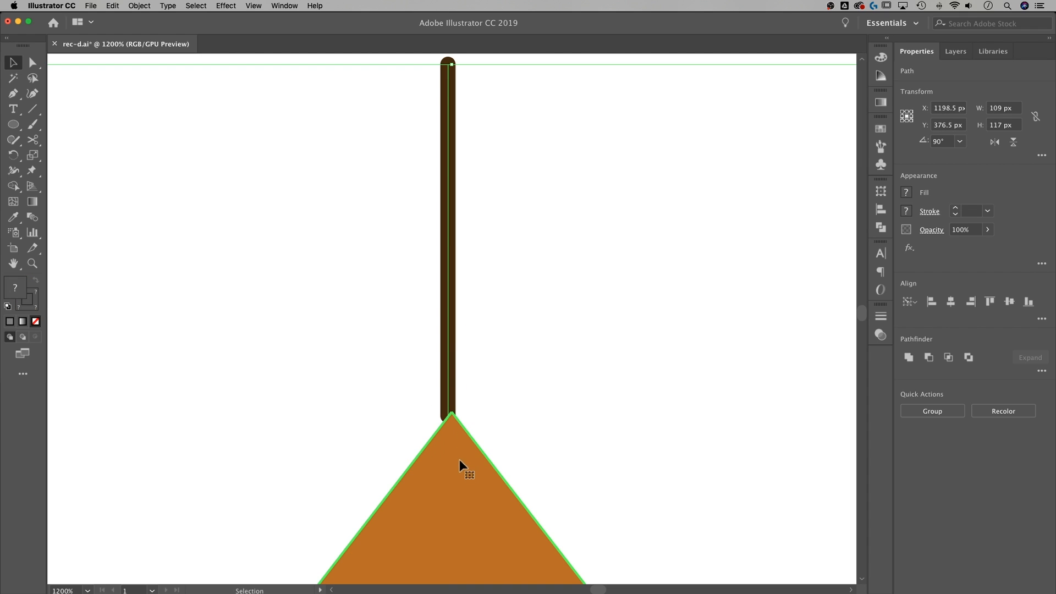
pyautogui.click(951, 302)
pyautogui.click(670, 379)
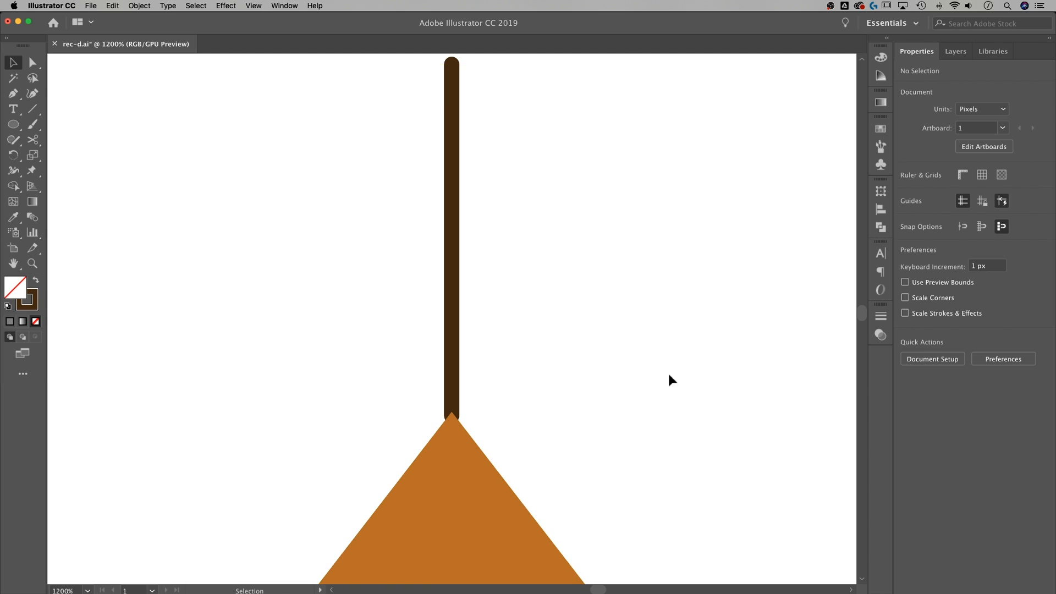
pyautogui.click(455, 332)
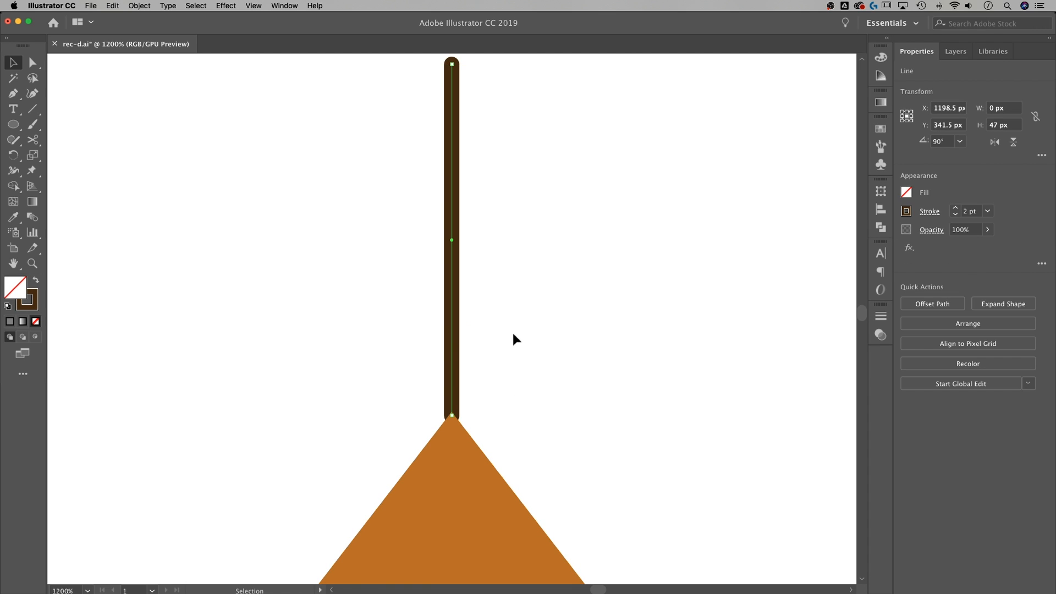
pyautogui.press('Down')
pyautogui.click(511, 401)
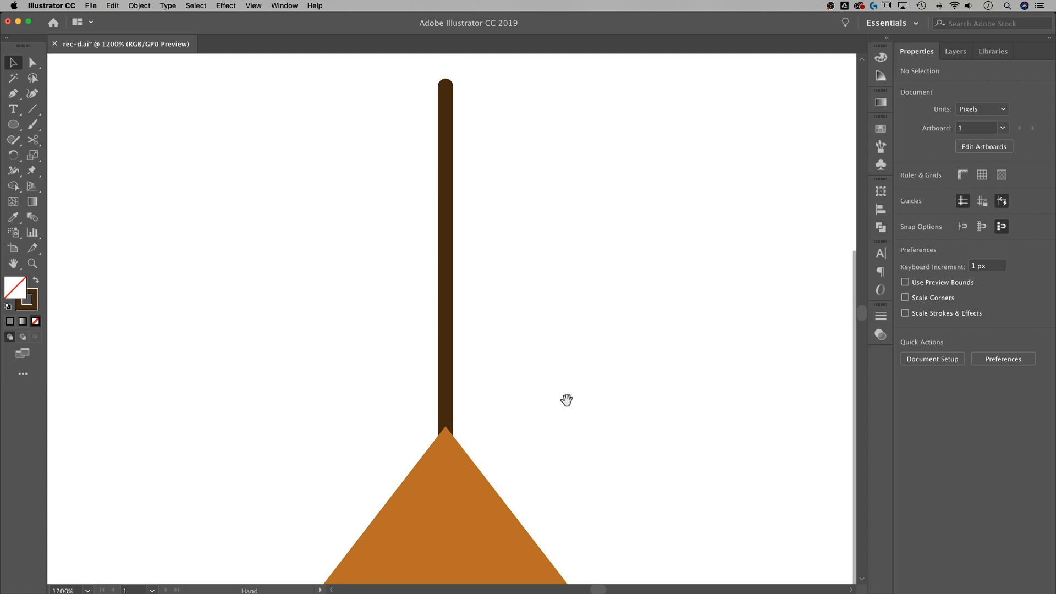
# Duplicate the small tower's orange roof beside the flagpole and rotate the copy 90° so its tip points left
pyautogui.press('super+minus')
pyautogui.press('super+minus')
pyautogui.press('super+minus')
pyautogui.moveTo(504, 323); pyautogui.dragTo(538, 394)
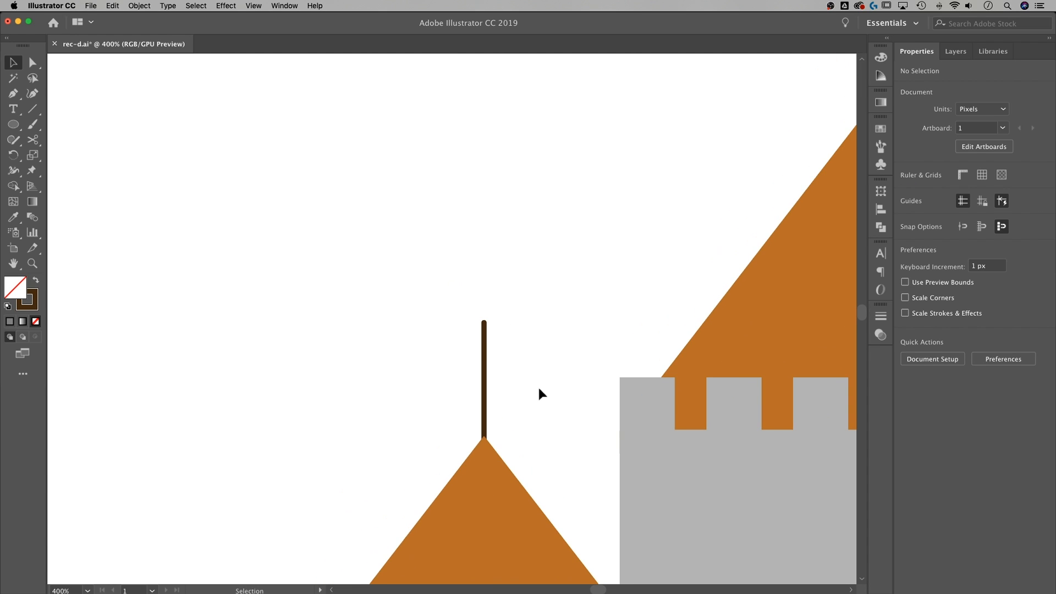
pyautogui.press('super+minus')
pyautogui.hscroll(-1, 534, 368)
pyautogui.moveTo(528, 356); pyautogui.dragTo(553, 355)
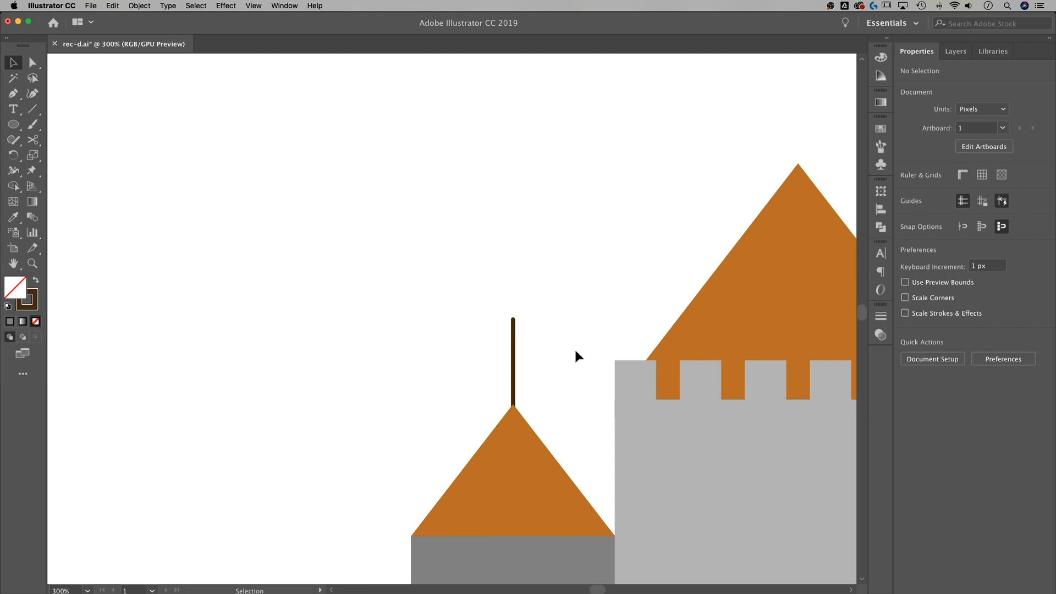
pyautogui.moveTo(533, 480); pyautogui.dragTo(424, 334)
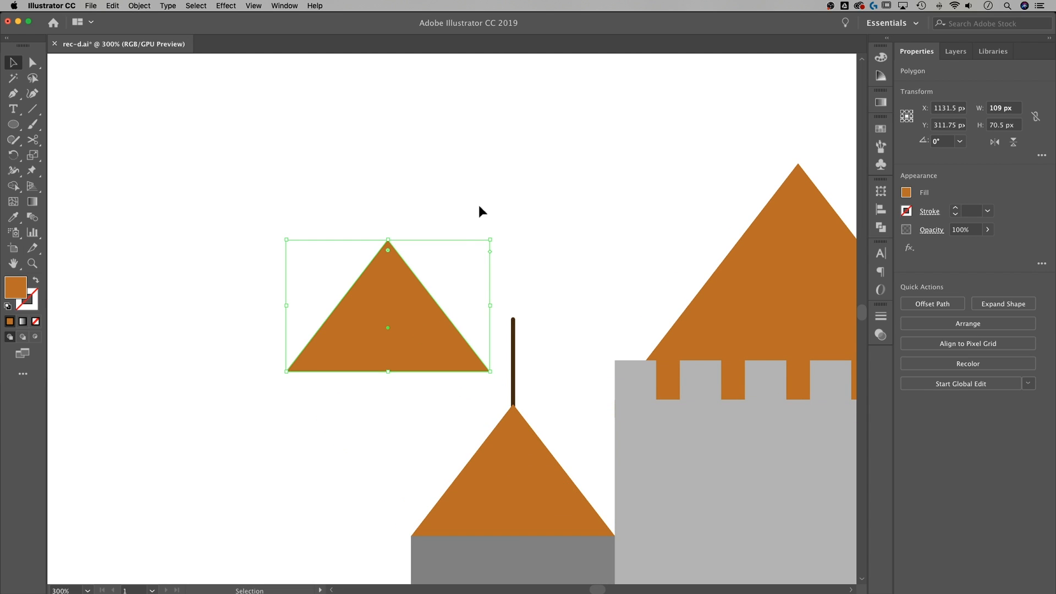
pyautogui.moveTo(493, 236); pyautogui.dragTo(306, 170)
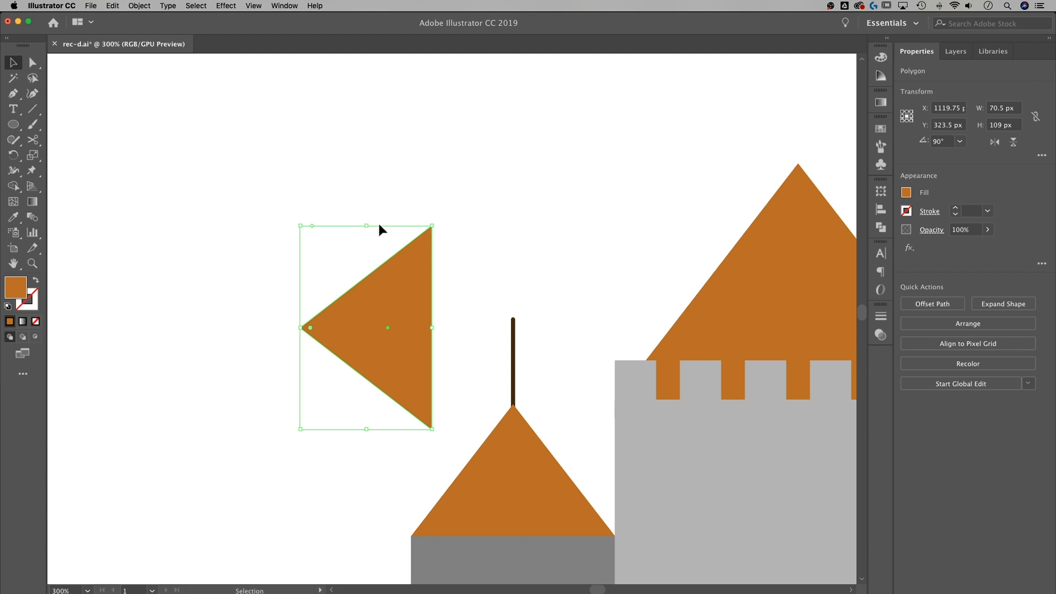
# Squash the rotated triangle to 65 px high, scale it to 24 px wide and attach it as a flag near the pole's top
pyautogui.moveTo(370, 226); pyautogui.dragTo(370, 270)
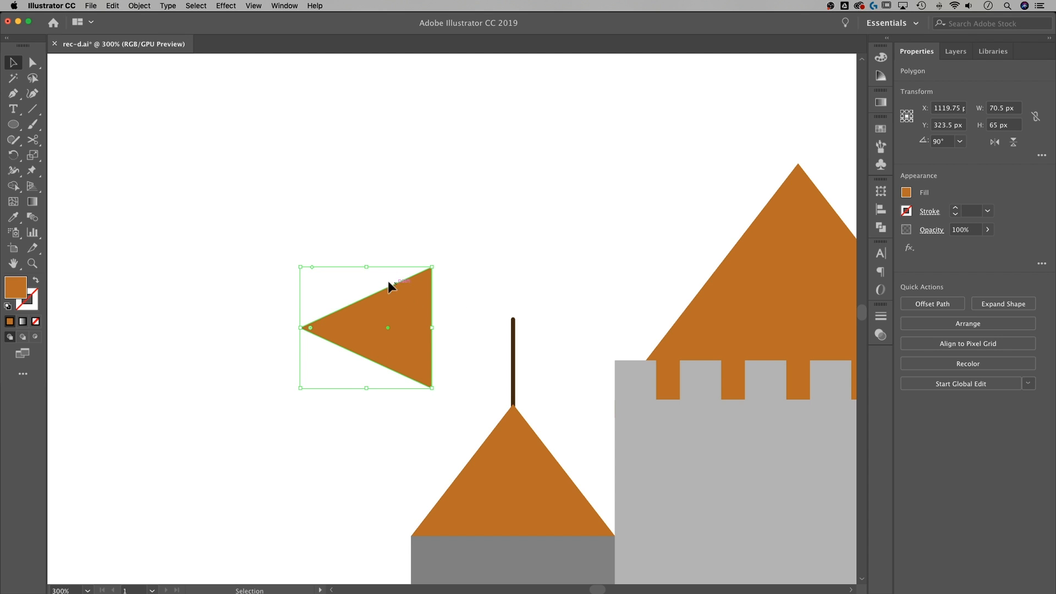
pyautogui.moveTo(252, 275); pyautogui.dragTo(693, 349)
pyautogui.moveTo(335, 495); pyautogui.dragTo(89, 315)
pyautogui.moveTo(614, 313); pyautogui.dragTo(269, 290)
pyautogui.click(469, 285)
pyautogui.moveTo(406, 337); pyautogui.dragTo(464, 370)
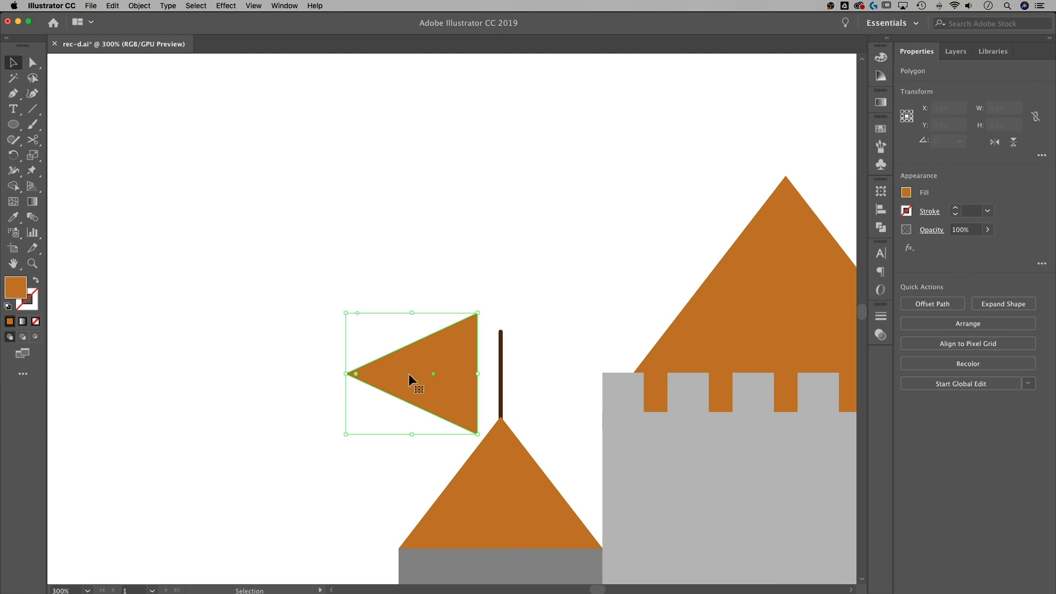
pyautogui.moveTo(345, 376); pyautogui.dragTo(432, 375)
pyautogui.click(471, 315)
pyautogui.moveTo(471, 314); pyautogui.dragTo(437, 327)
pyautogui.moveTo(435, 389); pyautogui.dragTo(455, 364)
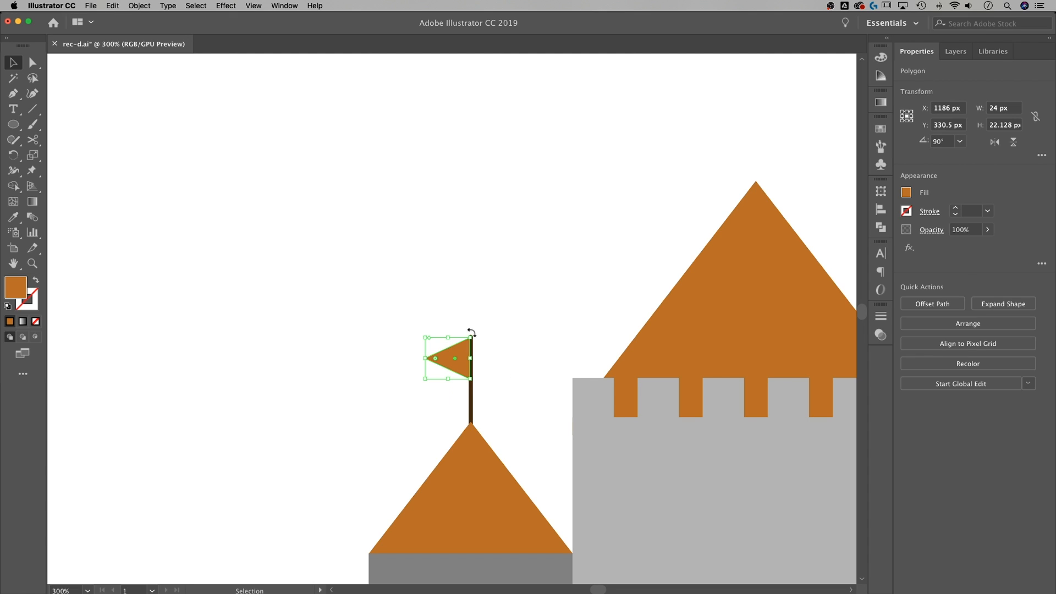
# Send the orange flag to the back so it sits behind the small tower's flagpole
pyautogui.click(479, 339)
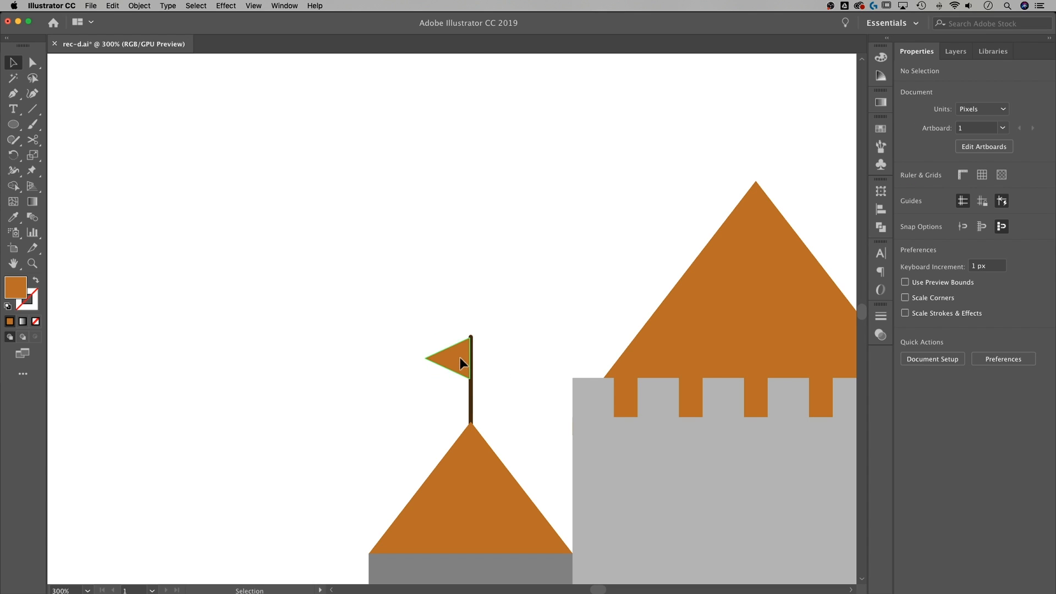
pyautogui.click(460, 358)
pyautogui.rightClick(461, 354)
pyautogui.moveTo(499, 508)
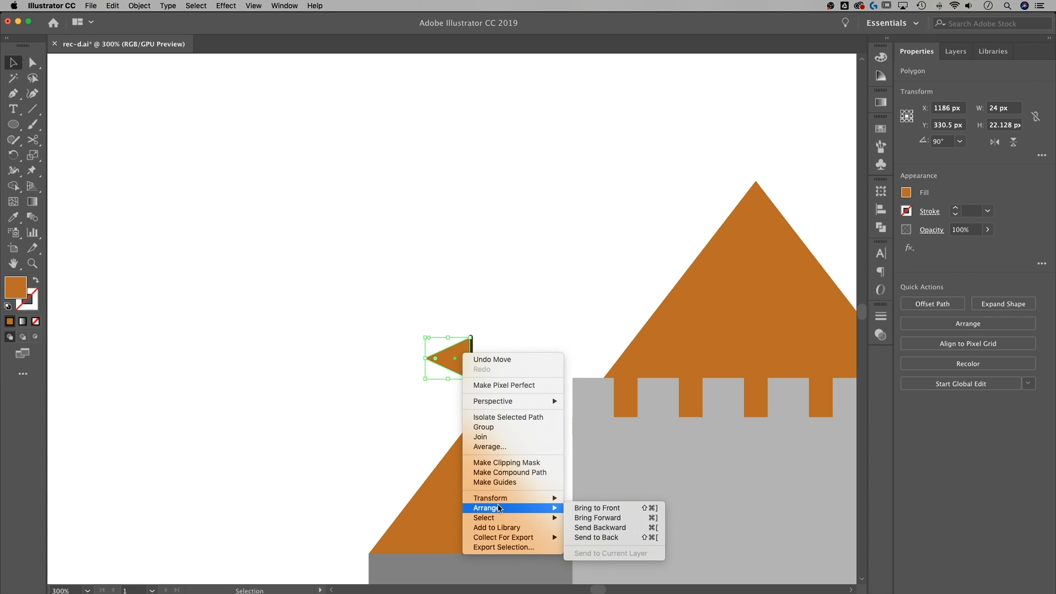
pyautogui.click(597, 538)
pyautogui.click(495, 364)
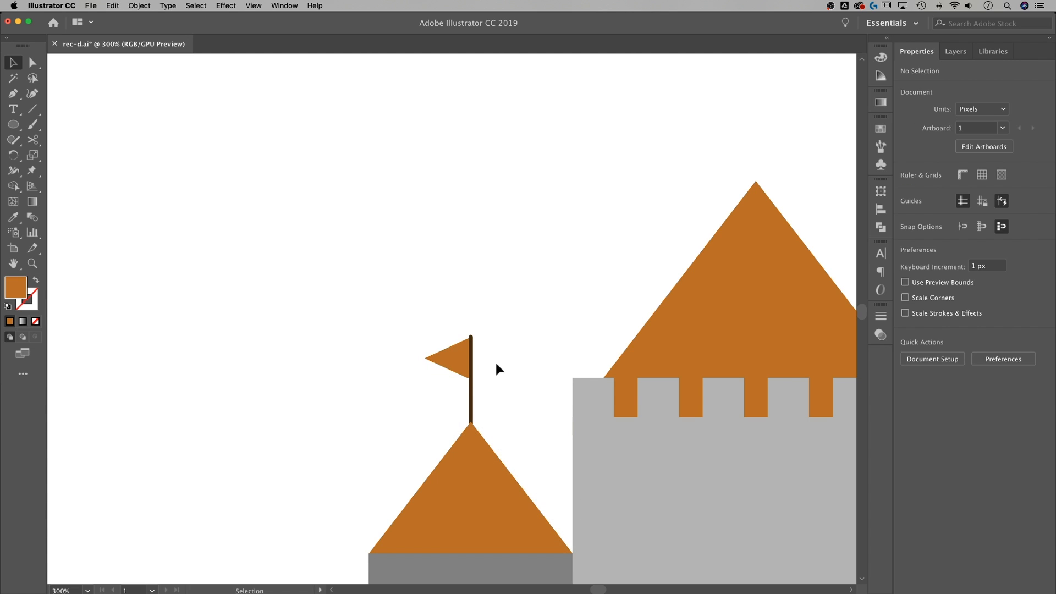
# Duplicate the small tower's flag and flagpole onto the peak of the large central roof
pyautogui.hscroll(3, 529, 332)
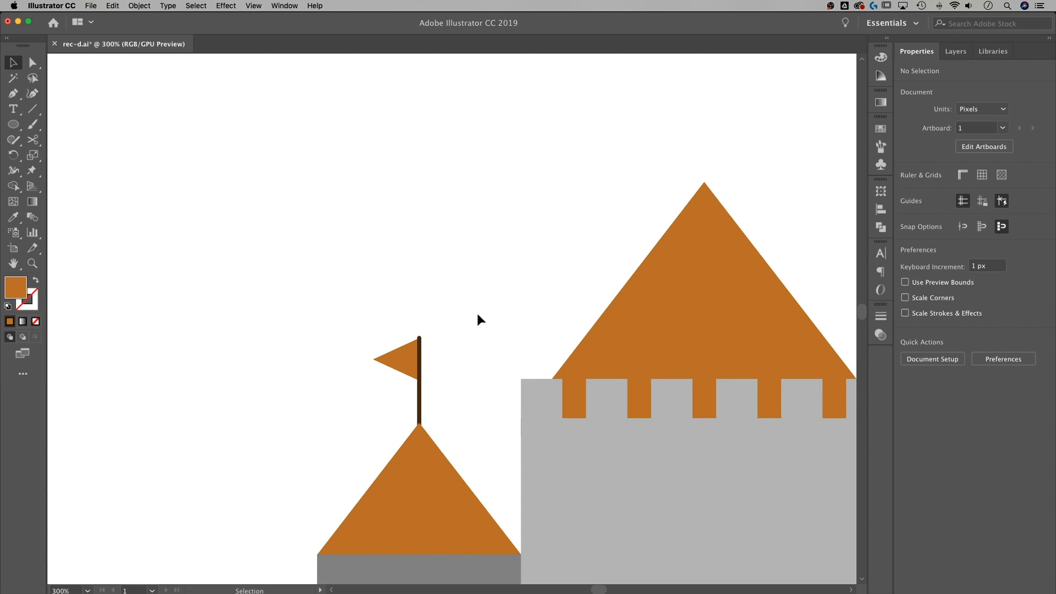
pyautogui.moveTo(477, 315); pyautogui.dragTo(435, 326)
pyautogui.moveTo(331, 394); pyautogui.dragTo(651, 140)
pyautogui.hscroll(3, 672, 201)
pyautogui.scroll(2, 672, 200)
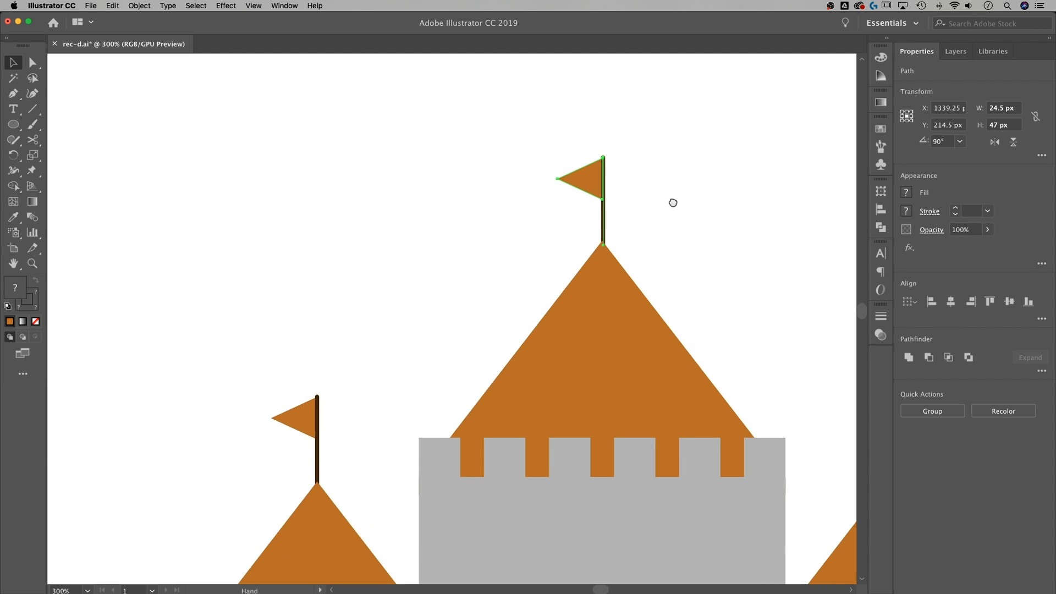
pyautogui.click(626, 228)
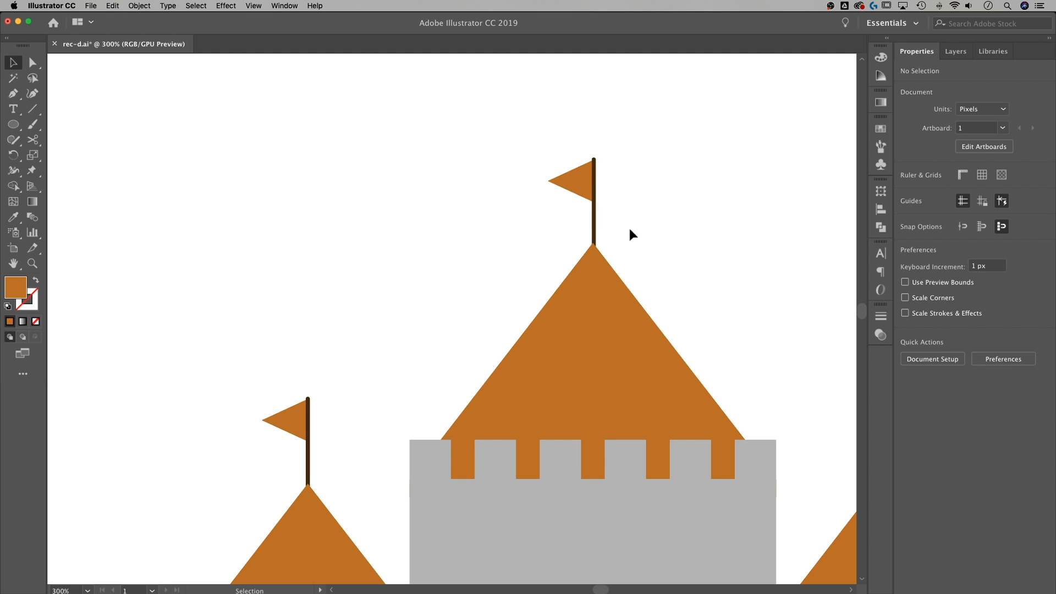
# Centre the copied flagpole horizontally on the peak of the large central roof
pyautogui.press('super+z')
pyautogui.moveTo(688, 170); pyautogui.dragTo(609, 238)
pyautogui.press('super+equal')
pyautogui.press('super+equal')
pyautogui.press('super+equal')
pyautogui.press('super+equal')
pyautogui.moveTo(571, 376); pyautogui.dragTo(521, 272)
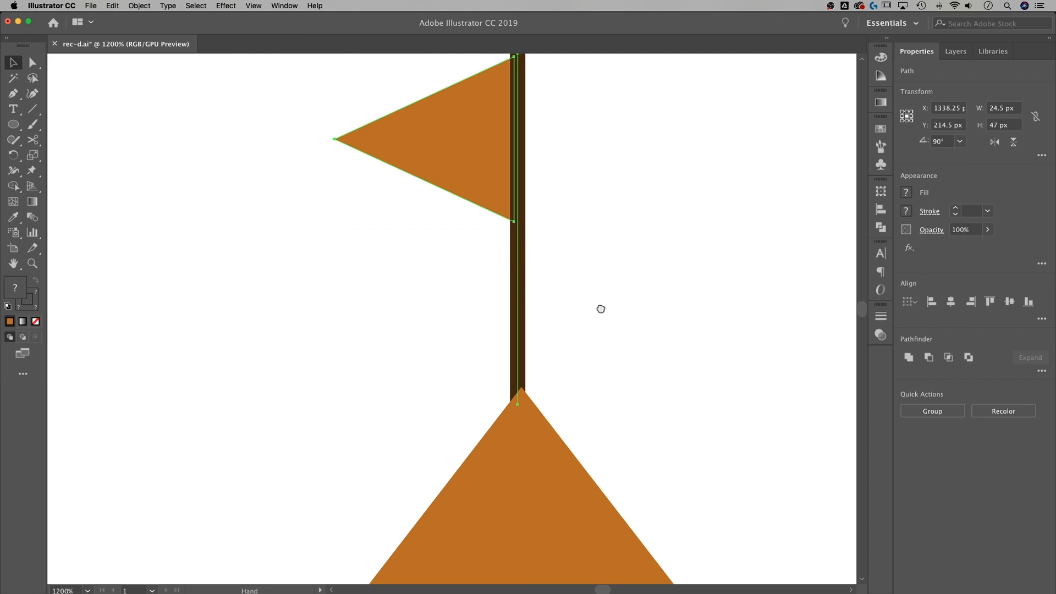
pyautogui.click(520, 300)
pyautogui.click(575, 325)
pyautogui.moveTo(574, 320); pyautogui.dragTo(499, 289)
pyautogui.keyDown('shift'); pyautogui.click(546, 439); pyautogui.keyUp('shift')
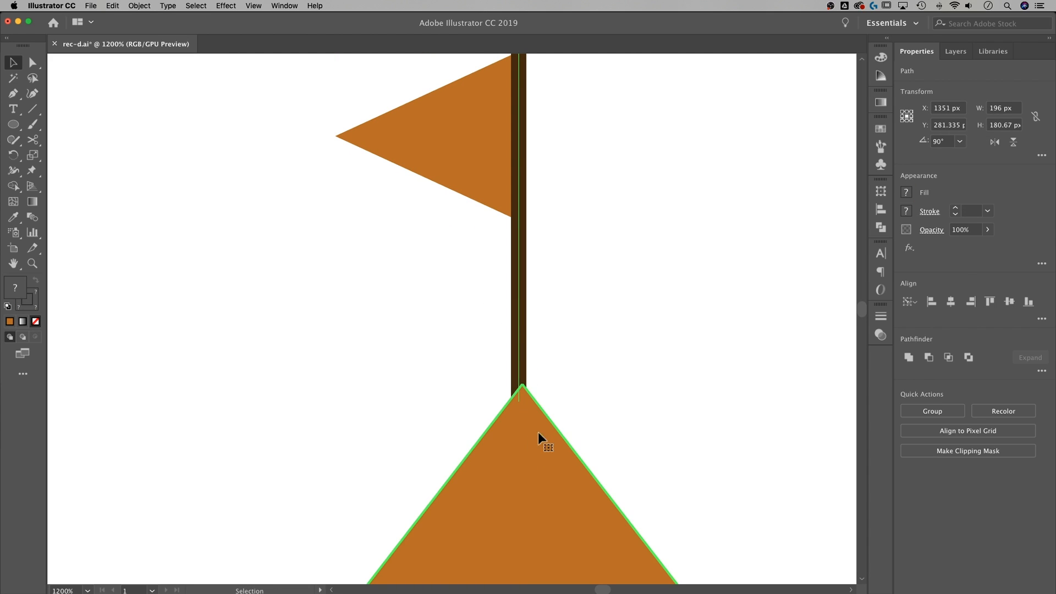
pyautogui.click(951, 301)
pyautogui.click(748, 265)
# Nudge the central tower's flag 1 px to the right so it meets the realigned flagpole
pyautogui.moveTo(612, 161); pyautogui.dragTo(575, 251)
pyautogui.click(380, 226)
pyautogui.press('Right')
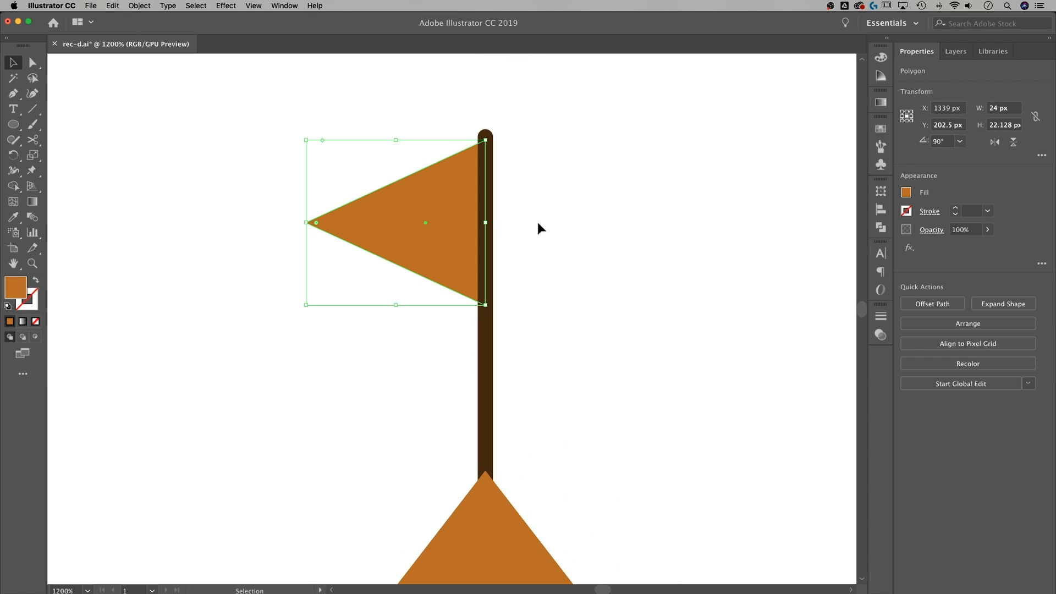
pyautogui.click(586, 286)
# Copy the central tower's flag and flagpole together and place the copy on the right tower's roof peak
pyautogui.moveTo(604, 339); pyautogui.dragTo(604, 332)
pyautogui.press('super+minus')
pyautogui.press('super+minus')
pyautogui.moveTo(554, 362); pyautogui.dragTo(441, 318)
pyautogui.moveTo(507, 315); pyautogui.dragTo(241, 155)
pyautogui.press('a')
pyautogui.press('super')
pyautogui.moveTo(598, 433); pyautogui.dragTo(295, 183)
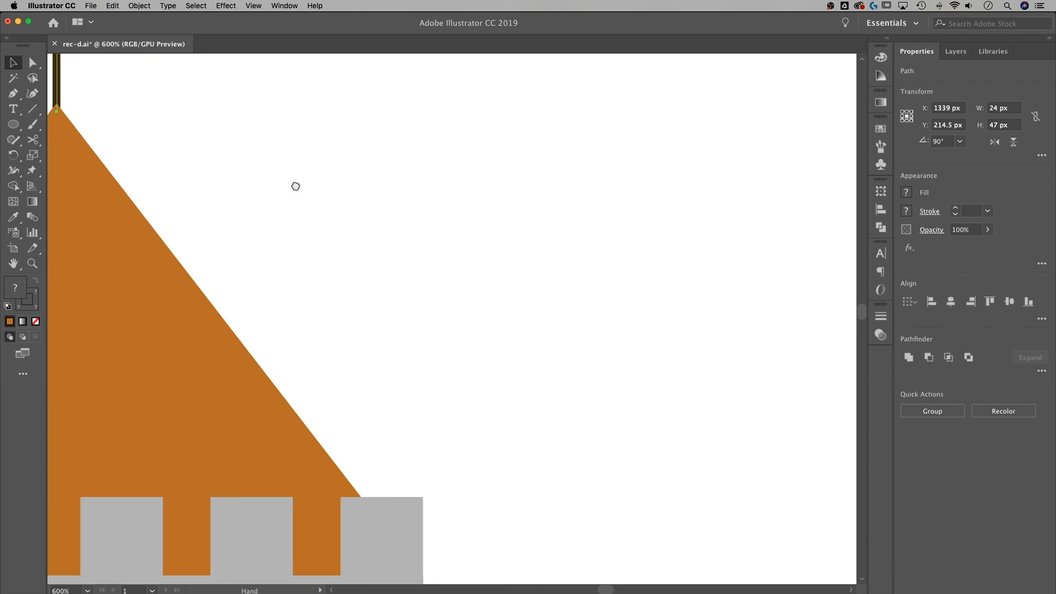
pyautogui.moveTo(507, 340); pyautogui.dragTo(389, 280)
pyautogui.moveTo(651, 405); pyautogui.dragTo(483, 221)
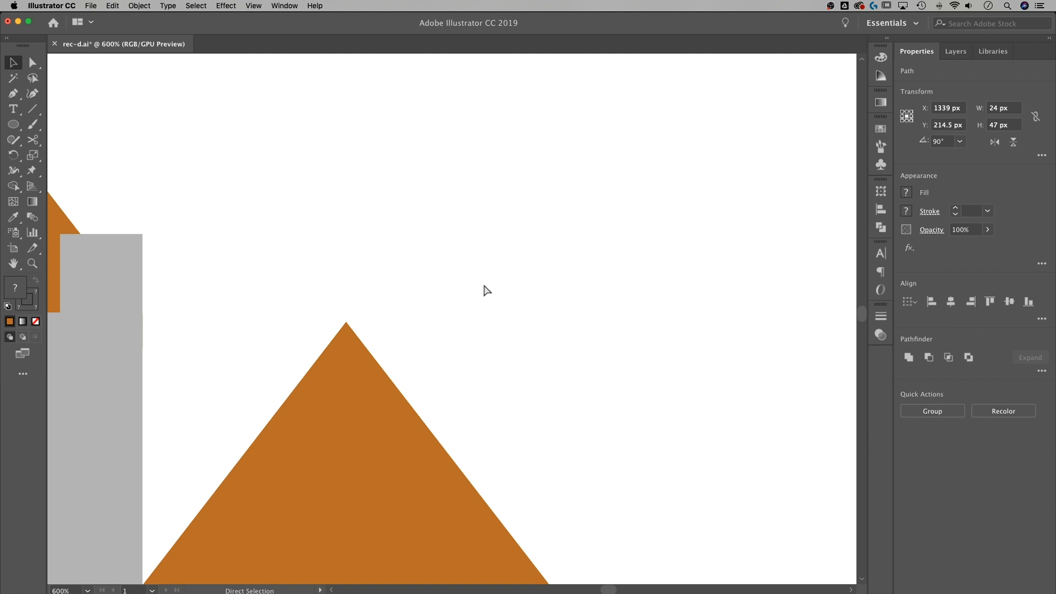
pyautogui.press('super+v')
pyautogui.hscroll(-2, 547, 322)
pyautogui.moveTo(501, 262); pyautogui.dragTo(380, 191)
pyautogui.scroll(-2, 467, 264)
pyautogui.hscroll(-1, 467, 264)
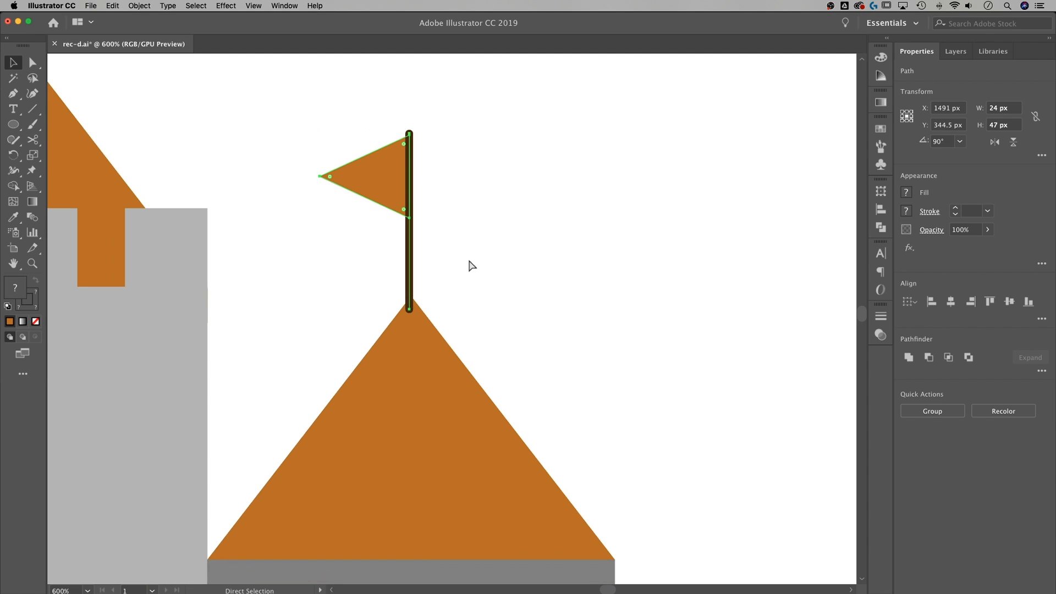
# Centre the copied flagpole horizontally on the right tower's roof
pyautogui.press('super+equal')
pyautogui.press('super+equal')
pyautogui.moveTo(644, 380); pyautogui.dragTo(436, 253)
pyautogui.keyDown('shift'); pyautogui.click(487, 388); pyautogui.keyUp('shift')
pyautogui.click(487, 388)
pyautogui.click(951, 302)
pyautogui.click(490, 259)
# Send the right tower's flagpole to the back so its base sits behind the roof
pyautogui.click(467, 264)
pyautogui.rightClick(467, 258)
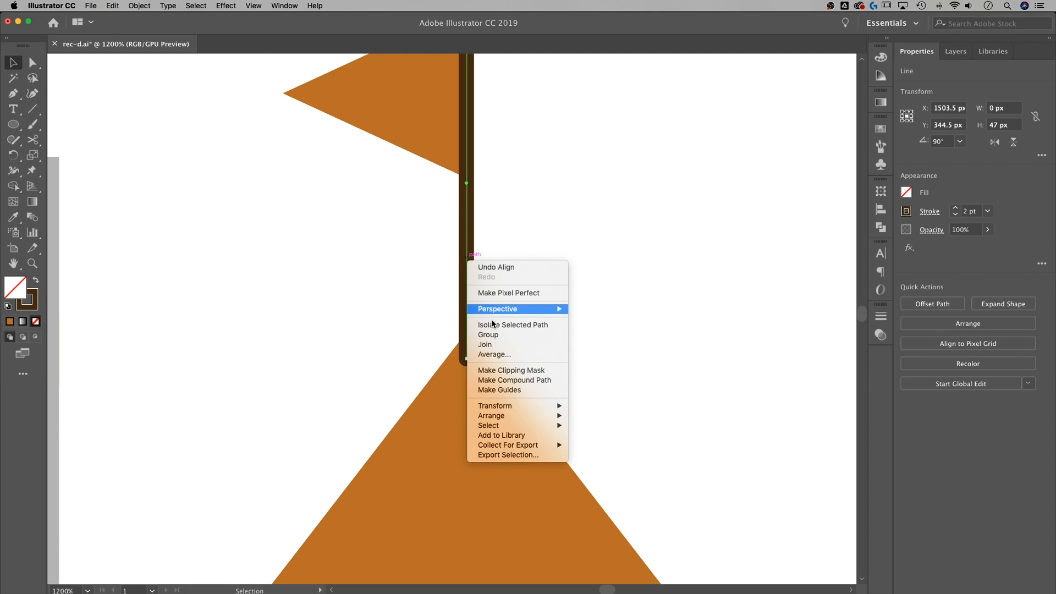
pyautogui.moveTo(546, 418)
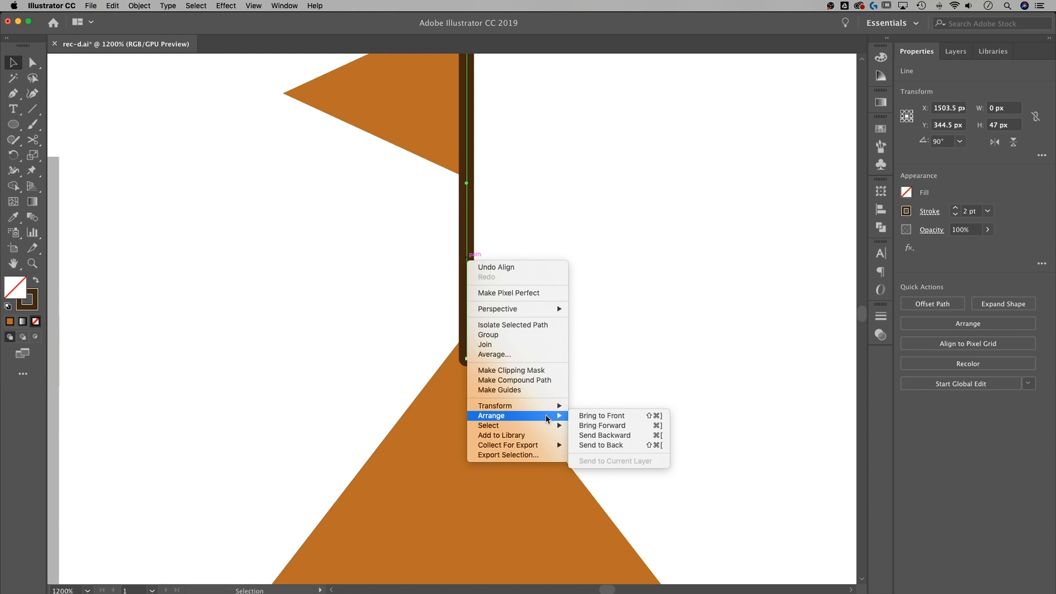
pyautogui.click(588, 445)
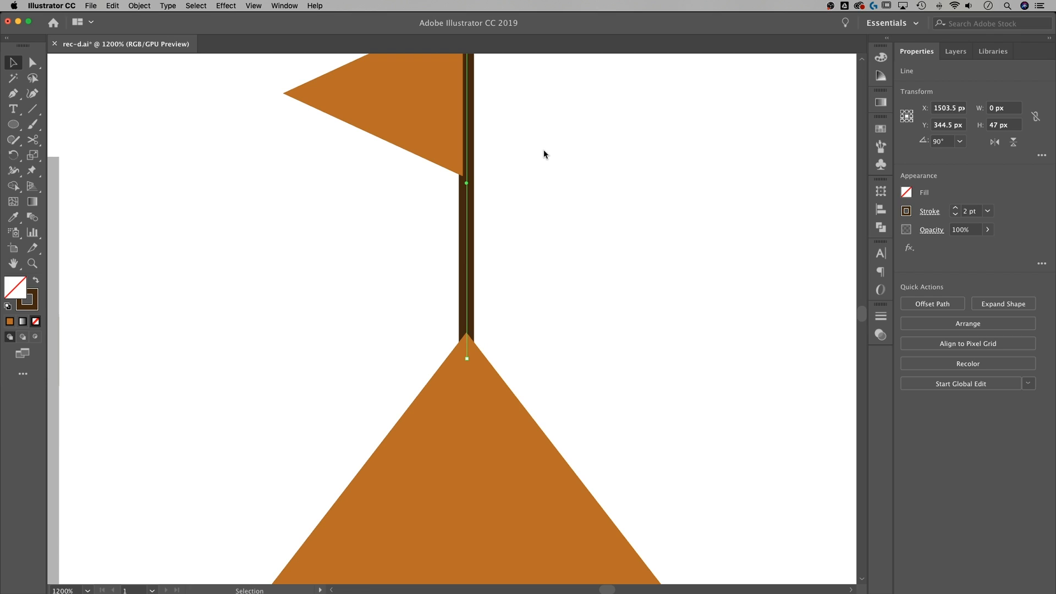
# Send the right tower's flag to the back so its edge sits behind the flagpole
pyautogui.click(434, 114)
pyautogui.scroll(5, 433, 253)
pyautogui.rightClick(413, 220)
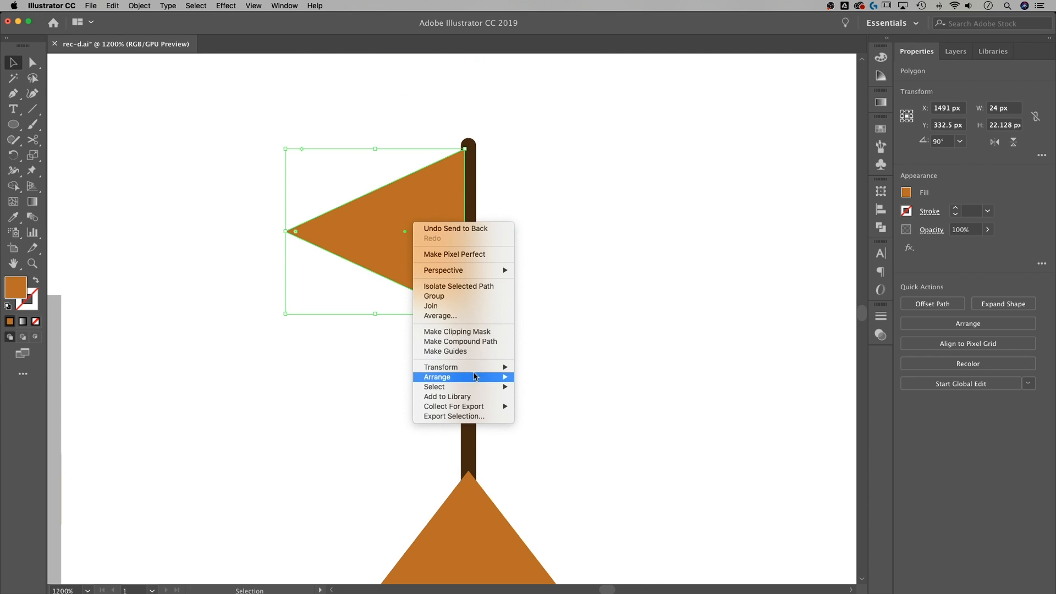
pyautogui.moveTo(476, 381)
pyautogui.click(537, 407)
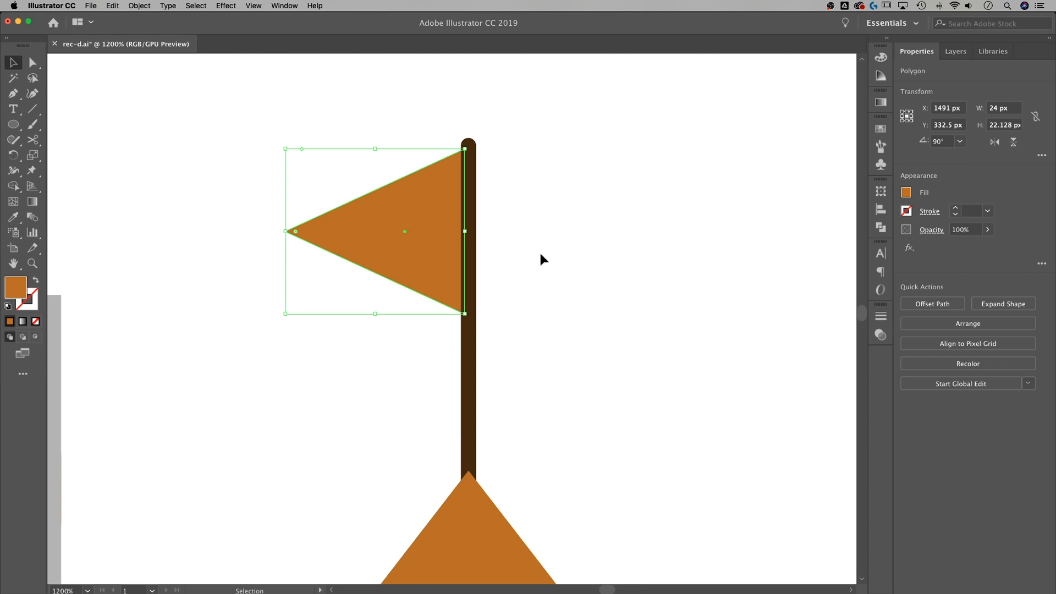
pyautogui.click(328, 250)
pyautogui.moveTo(328, 250); pyautogui.dragTo(661, 455)
pyautogui.moveTo(384, 229); pyautogui.dragTo(587, 479)
pyautogui.scroll(-10, 428, 314)
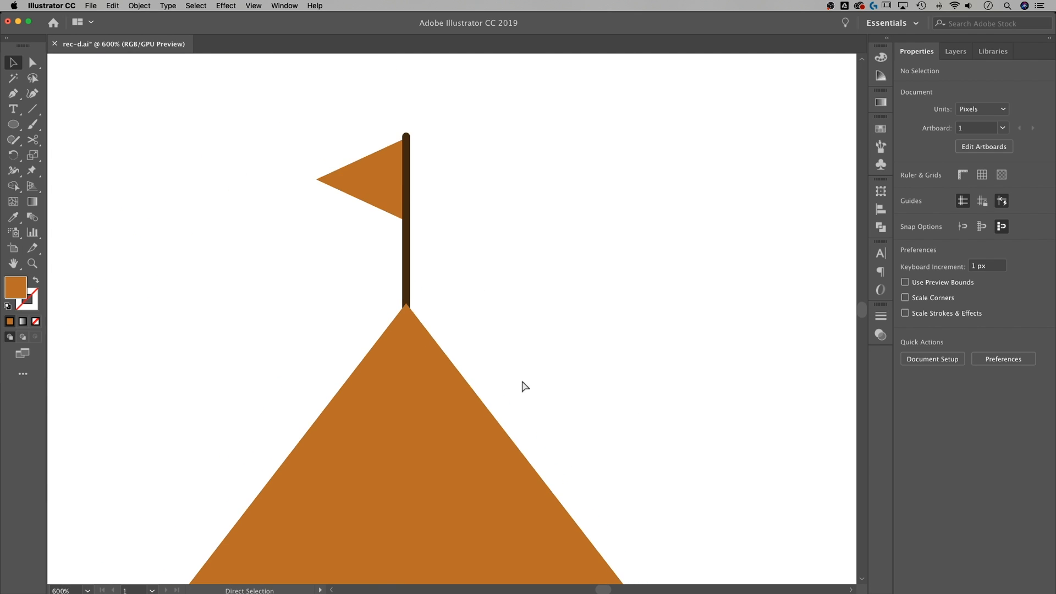
pyautogui.scroll(-3, 479, 286)
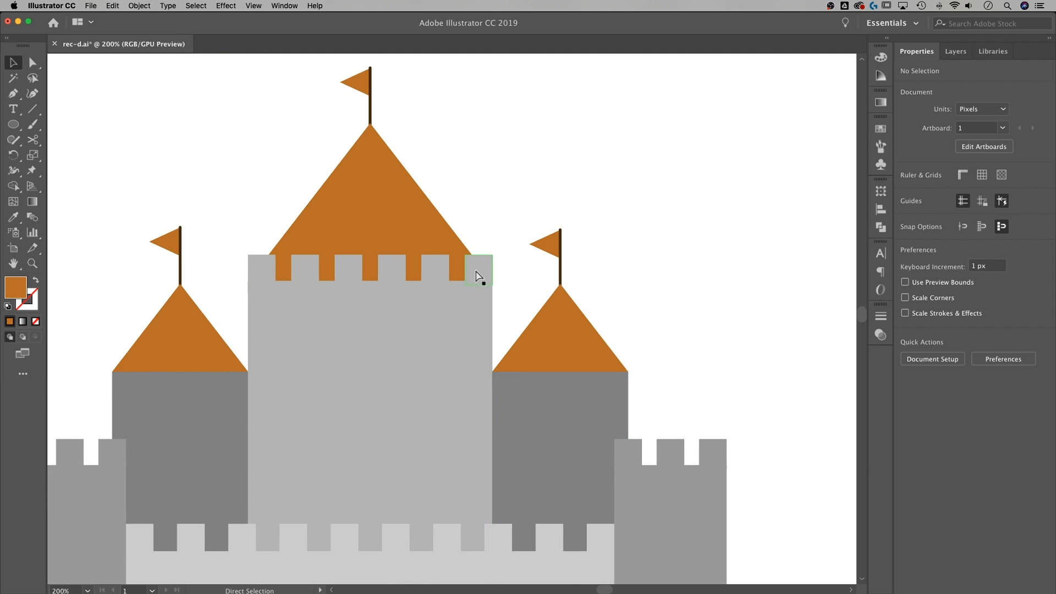
# Draw a rectangle about 40 by 57 px in the empty space below the castle's front wall
pyautogui.moveTo(423, 352); pyautogui.dragTo(661, 294)
pyautogui.hscroll(-4, 332, 238)
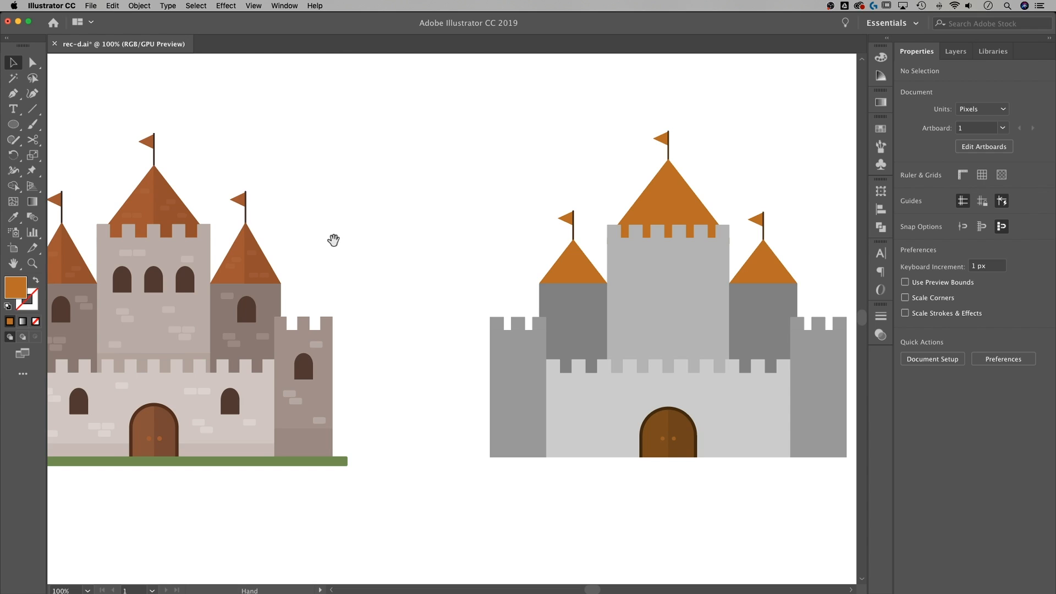
pyautogui.hscroll(8, 319, 364)
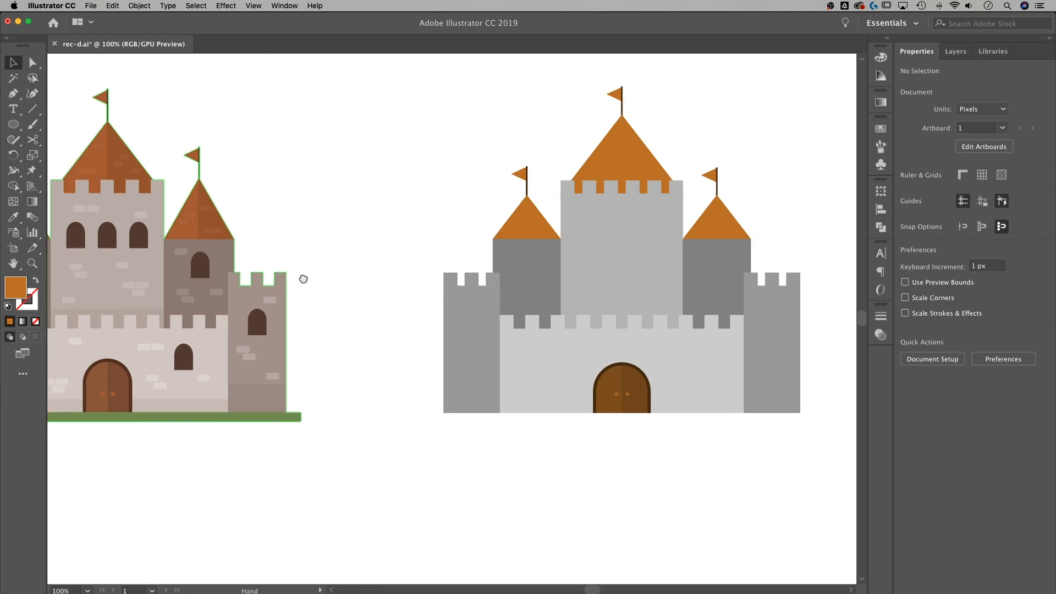
pyautogui.press('super+equal')
pyautogui.moveTo(527, 444); pyautogui.dragTo(391, 368)
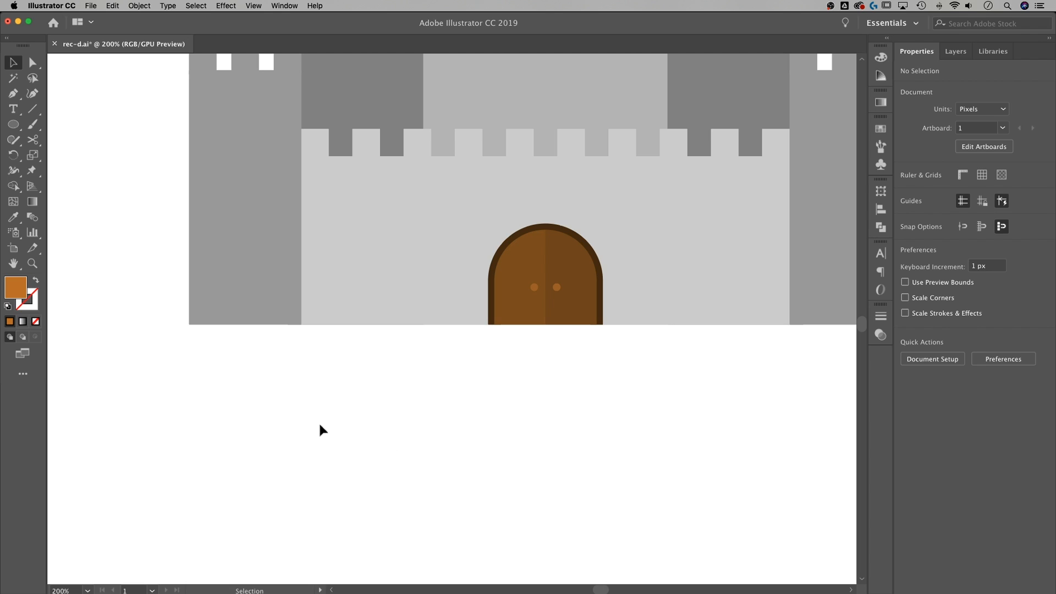
pyautogui.click(13, 124)
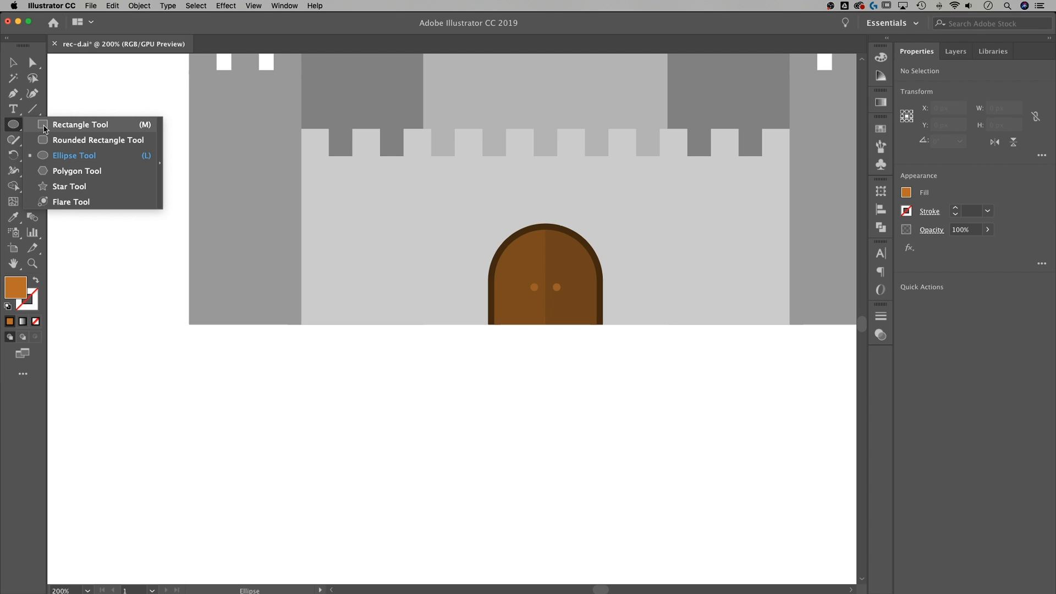
pyautogui.click(55, 126)
pyautogui.moveTo(387, 377); pyautogui.dragTo(437, 449)
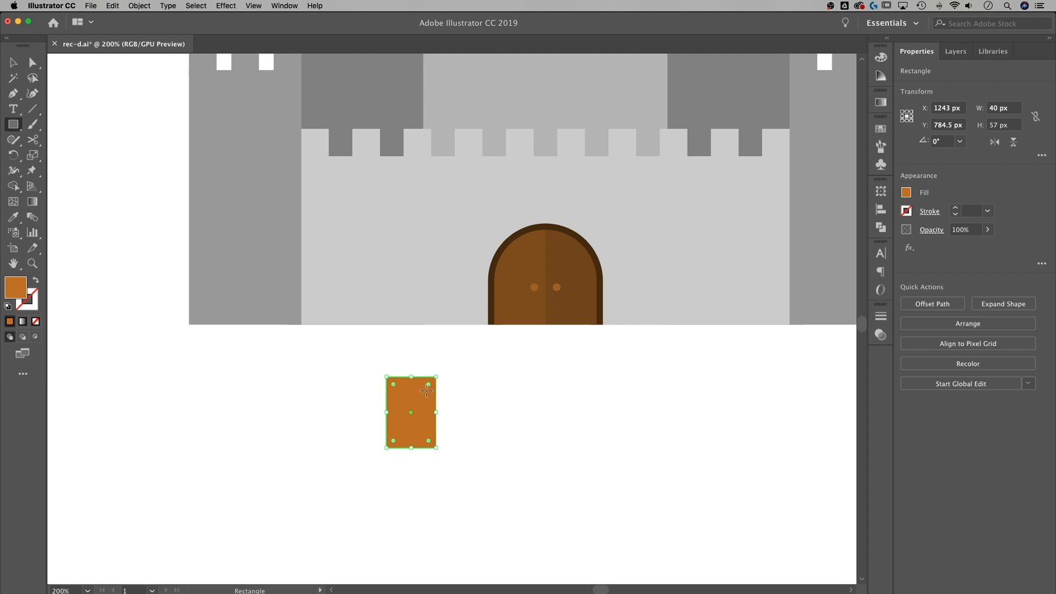
# Round the rectangle's two top corners fully to form an arched window shape
pyautogui.press('a')
pyautogui.moveTo(345, 357); pyautogui.dragTo(482, 393)
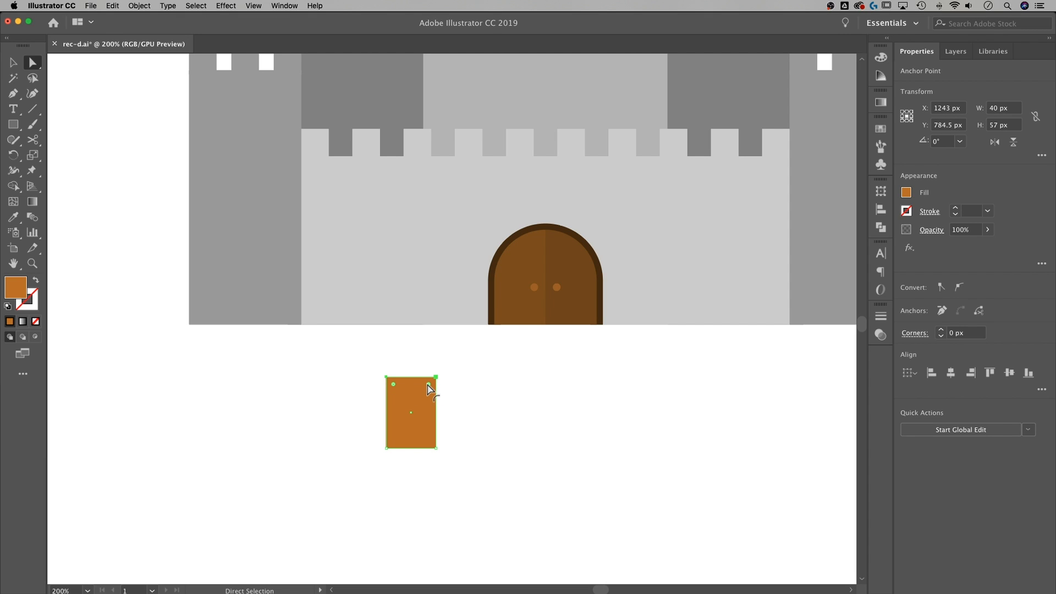
pyautogui.moveTo(429, 387); pyautogui.dragTo(406, 419)
pyautogui.click(475, 405)
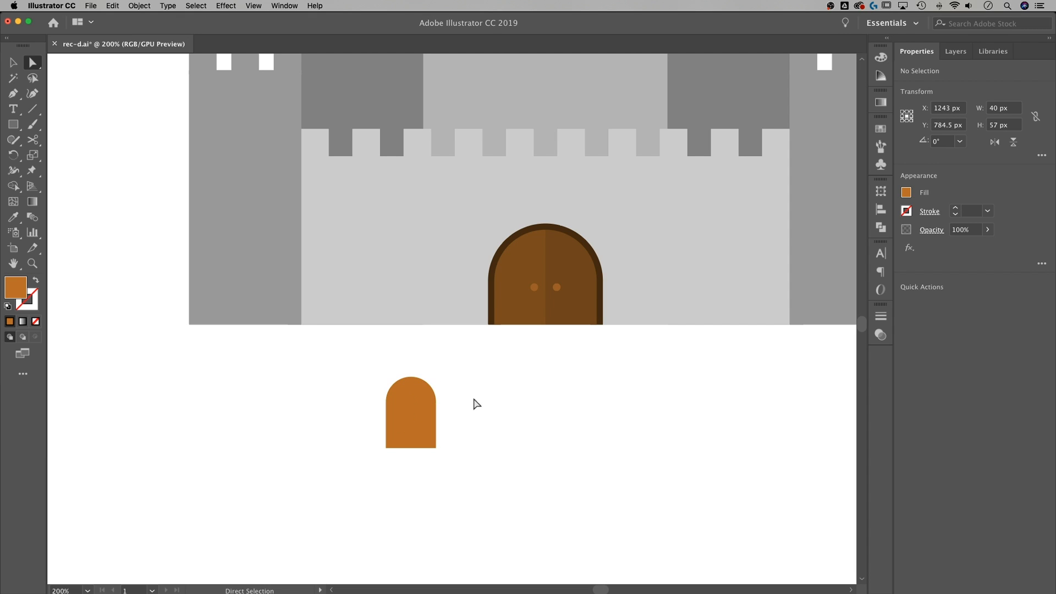
# Try recolouring the arched window by sampling the front wall's grey and the door's shading
pyautogui.press('v')
pyautogui.click(433, 410)
pyautogui.press('i')
pyautogui.click(490, 300)
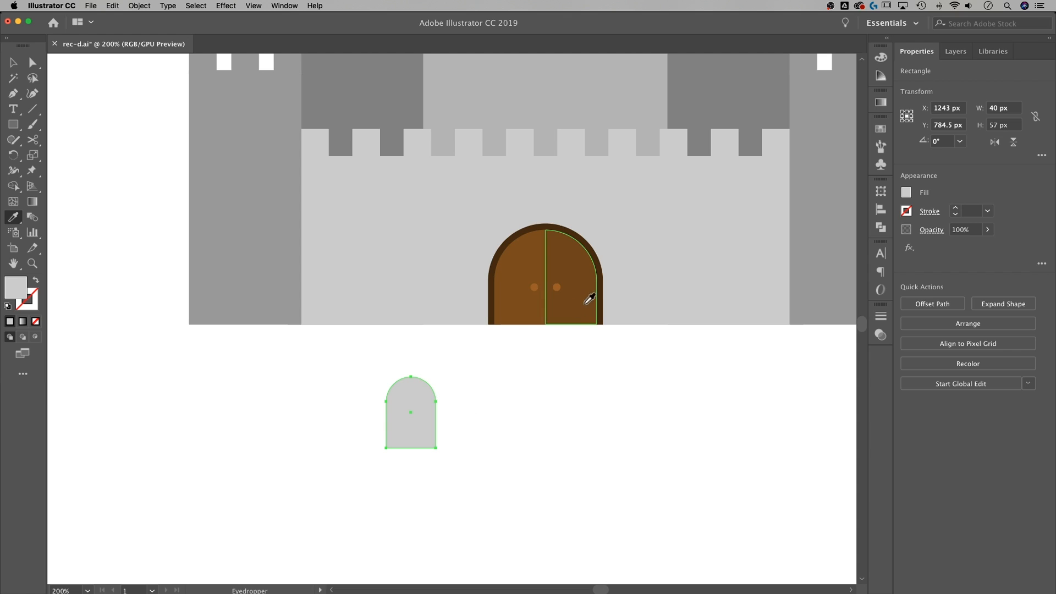
pyautogui.click(555, 229)
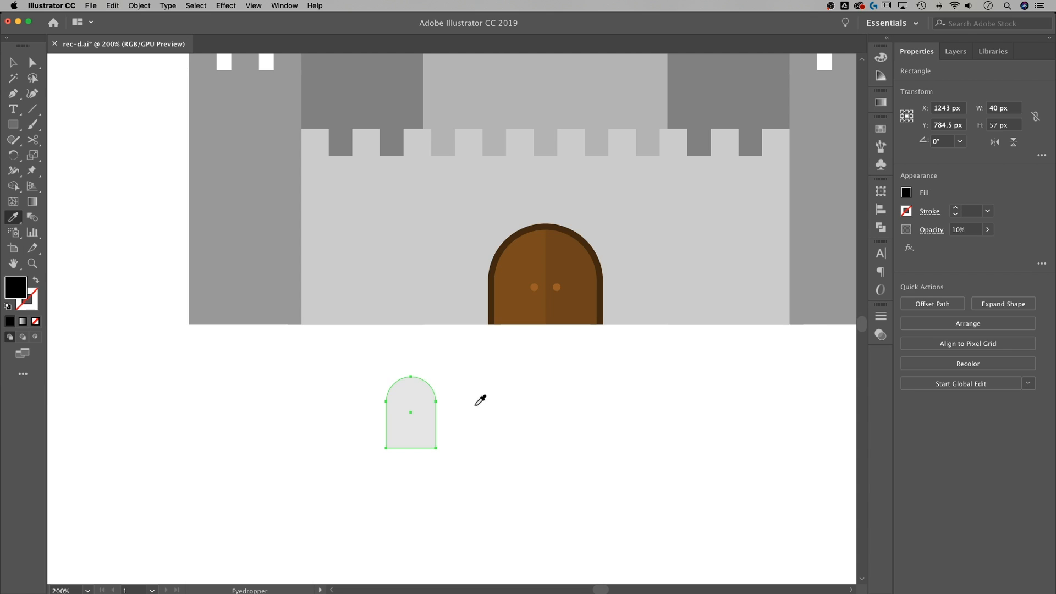
# Set the arched window's opacity to 100% and its fill to the very dark brown 1c1106
pyautogui.press('v')
pyautogui.click(973, 230)
pyautogui.write('100')
pyautogui.press('Return')
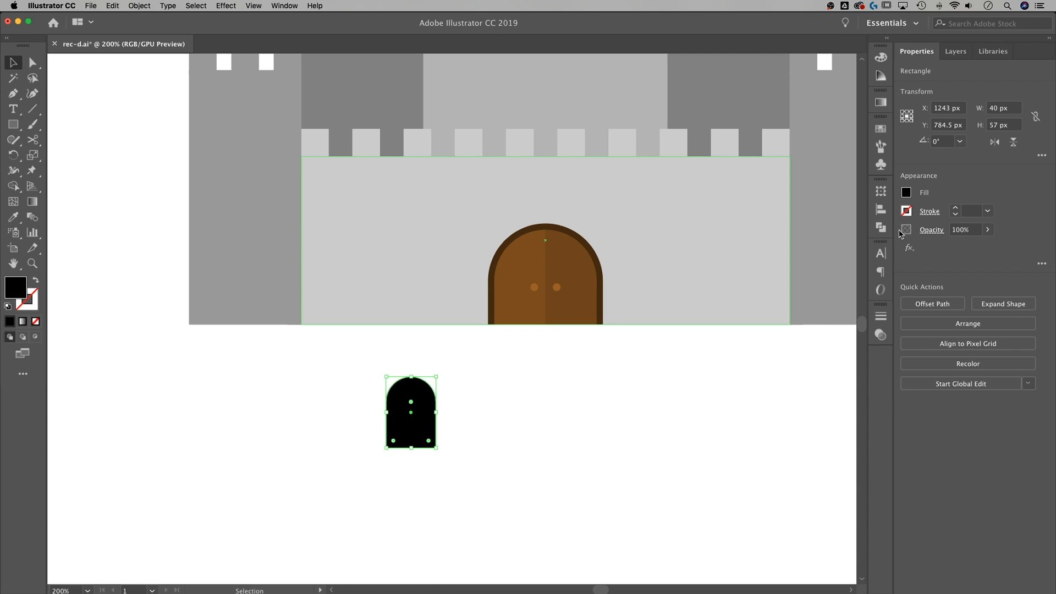
pyautogui.click(907, 192)
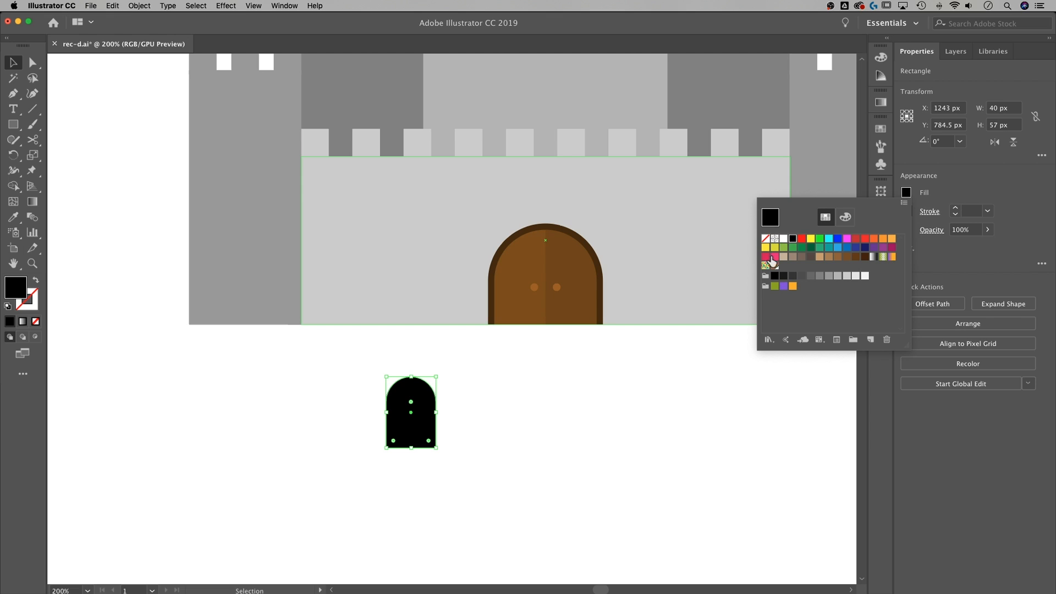
pyautogui.press('Escape')
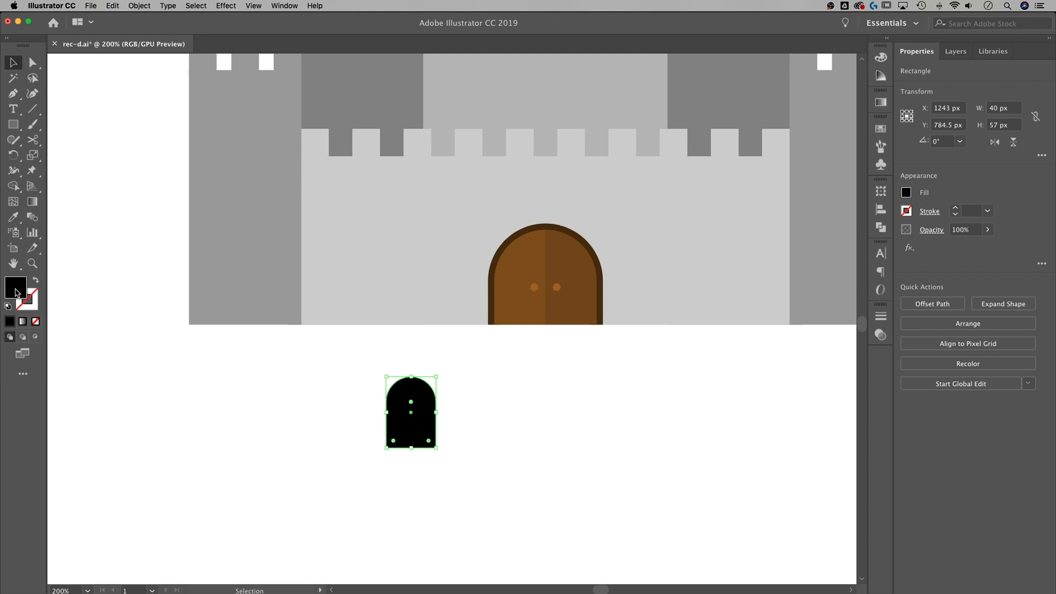
pyautogui.doubleClick(16, 287)
pyautogui.moveTo(641, 386); pyautogui.dragTo(640, 378)
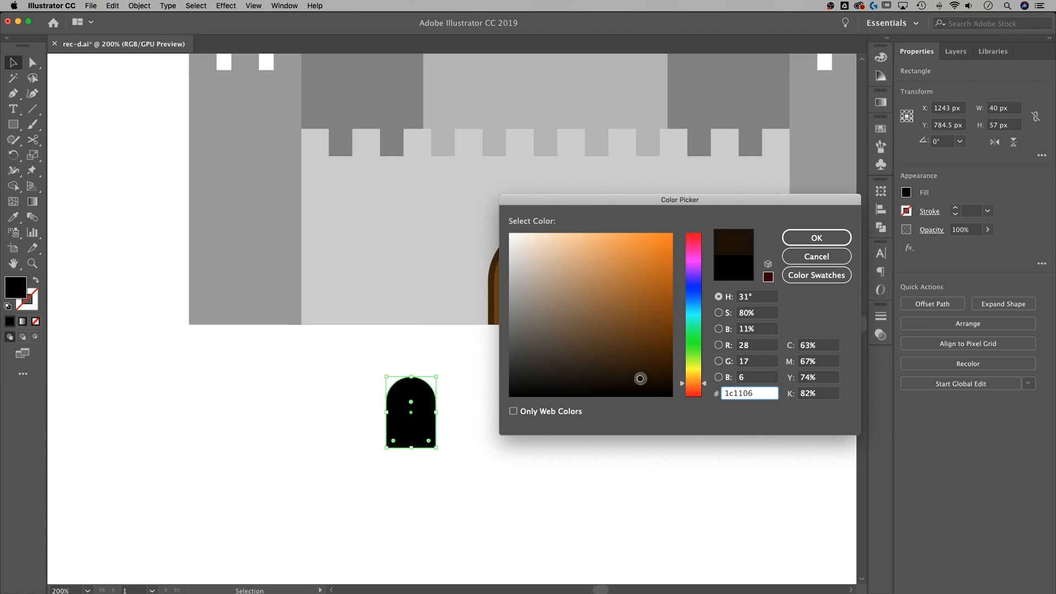
pyautogui.click(817, 237)
pyautogui.click(538, 418)
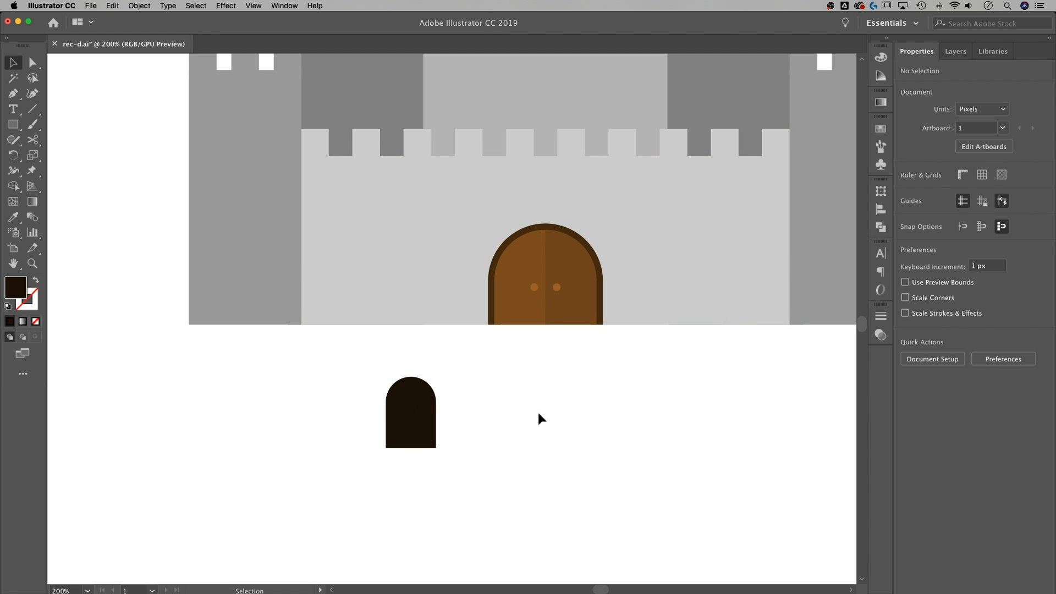
# Try resizing the arched window from its corners with Scale Corners off, undoing the resize attempts
pyautogui.scroll(2, 538, 418)
pyautogui.click(386, 463)
pyautogui.moveTo(410, 491); pyautogui.dragTo(389, 461)
pyautogui.press('super+z')
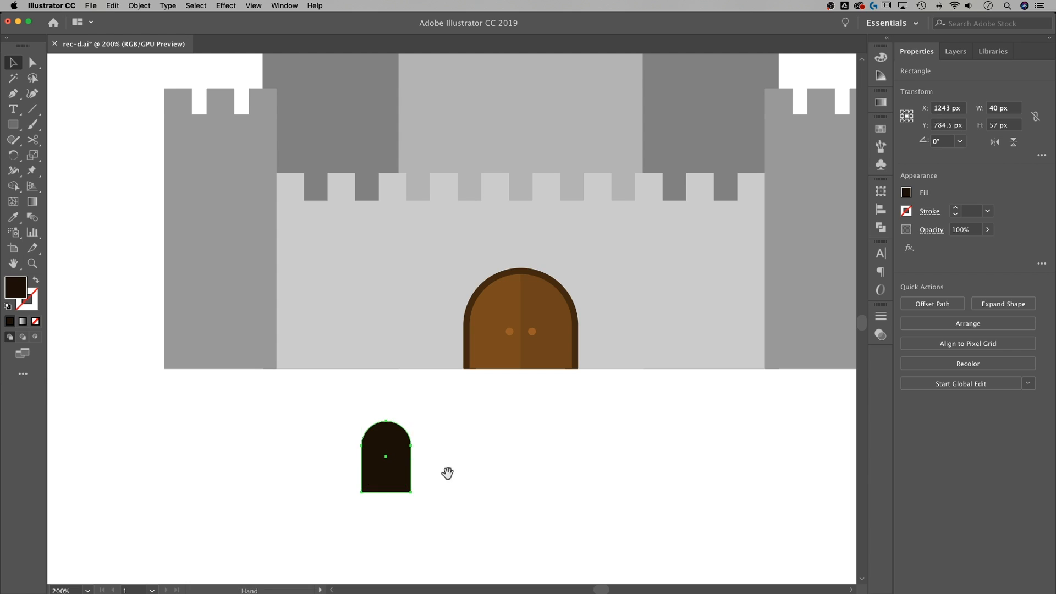
pyautogui.scroll(-2, 448, 472)
pyautogui.click(484, 447)
pyautogui.moveTo(410, 447); pyautogui.dragTo(423, 442)
pyautogui.moveTo(432, 480); pyautogui.dragTo(429, 444)
pyautogui.press('super+z')
pyautogui.click(474, 448)
pyautogui.click(428, 440)
pyautogui.moveTo(430, 406)
pyautogui.mouseDown()
pyautogui.moveTo(418, 425)
pyautogui.moveTo(430, 406)
pyautogui.mouseUp()
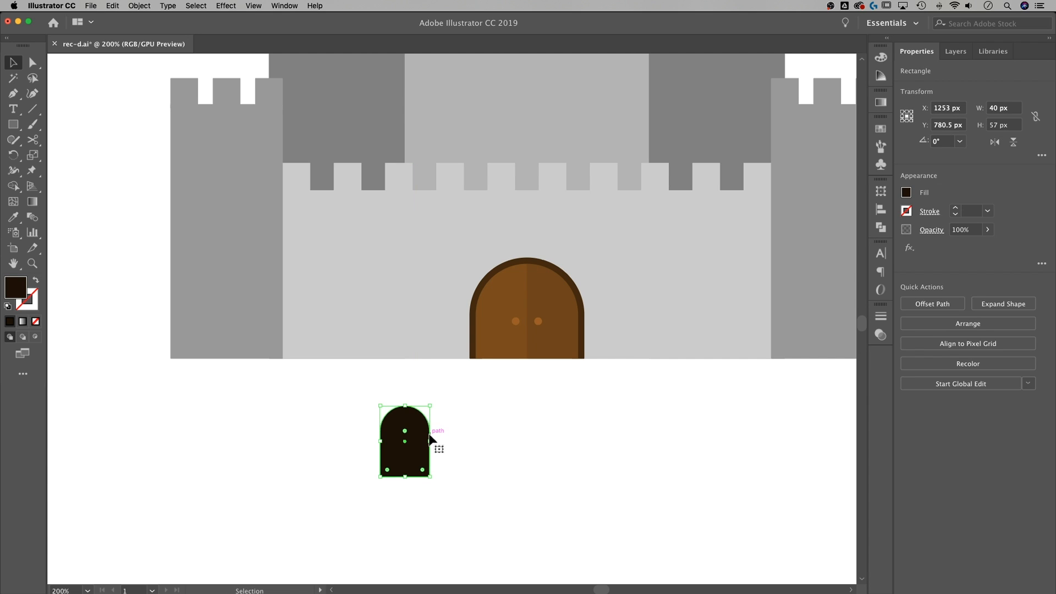
pyautogui.click(451, 445)
pyautogui.click(426, 459)
pyautogui.moveTo(430, 476); pyautogui.dragTo(480, 428)
pyautogui.press('super+z')
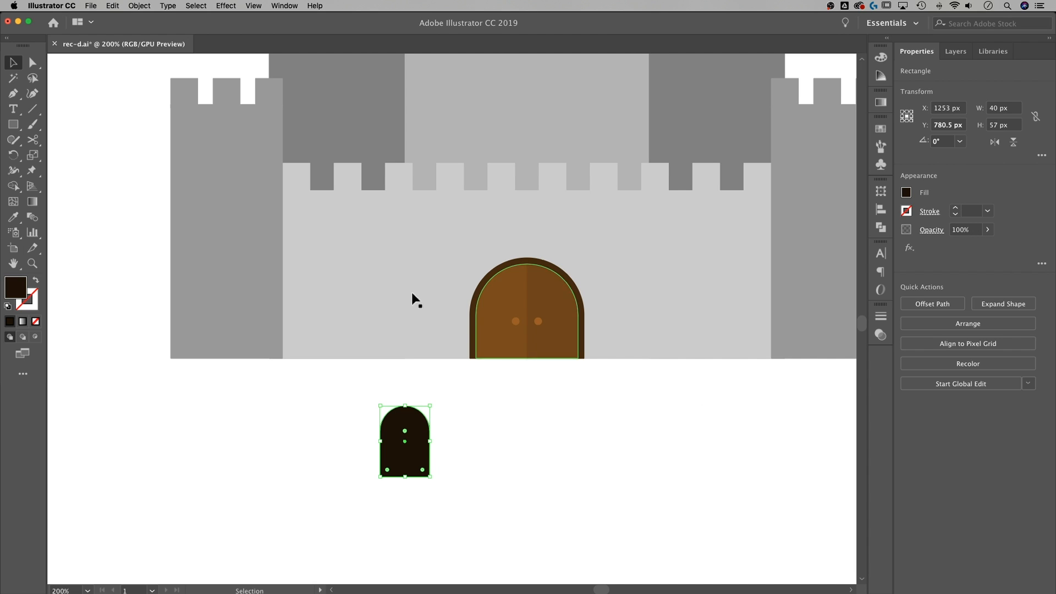
# Turn on Scale Corners and Scale Strokes & Effects in the Transform options
pyautogui.click(284, 5)
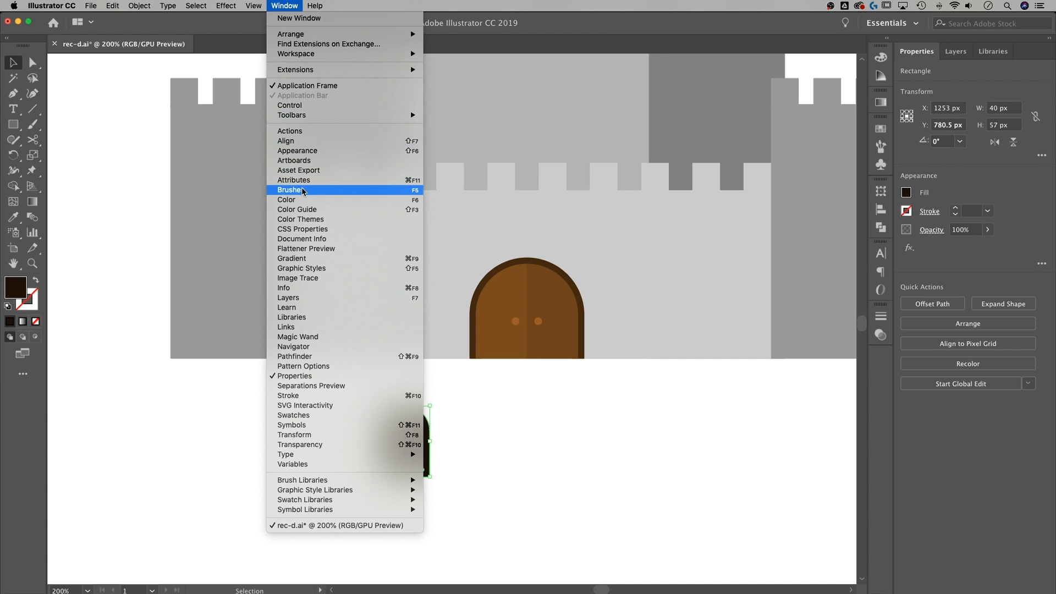
pyautogui.click(302, 435)
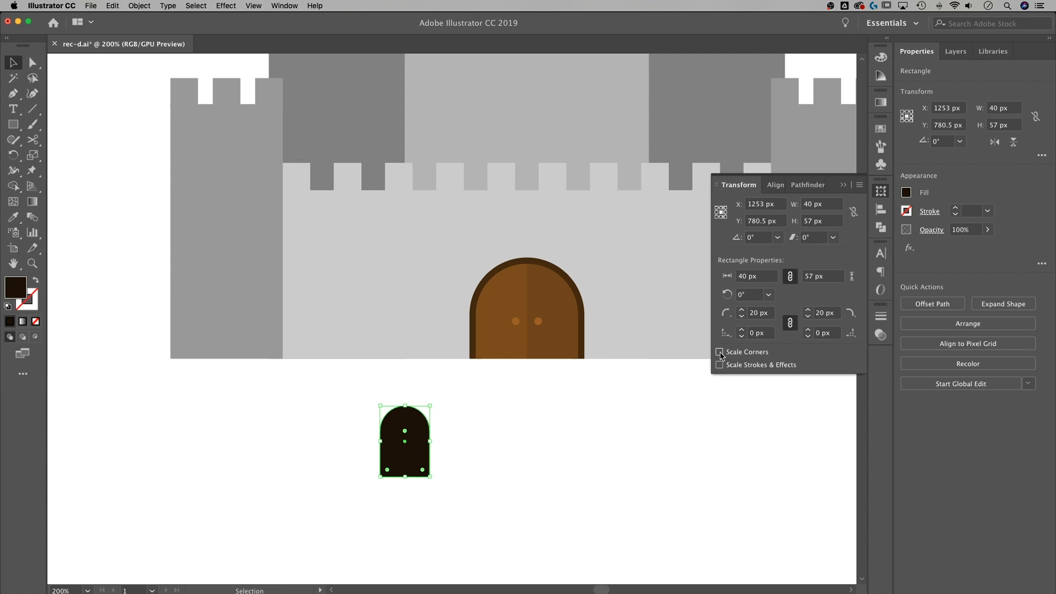
pyautogui.click(843, 184)
# Scale the arched window down to about 24 by 34 px and place it on the front wall left of the door
pyautogui.click(447, 441)
pyautogui.click(422, 460)
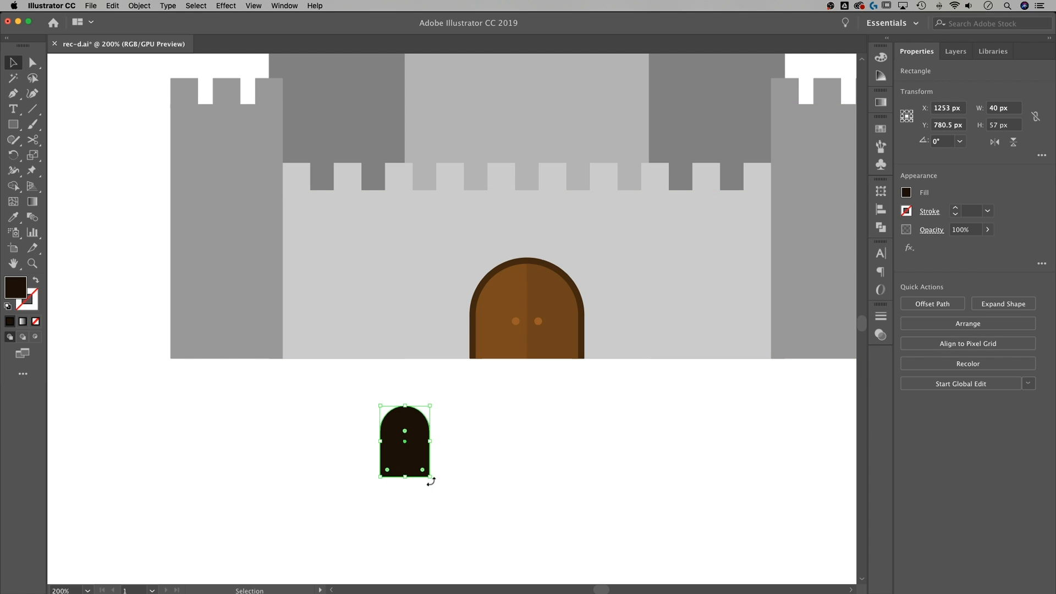
pyautogui.moveTo(432, 481); pyautogui.dragTo(411, 463)
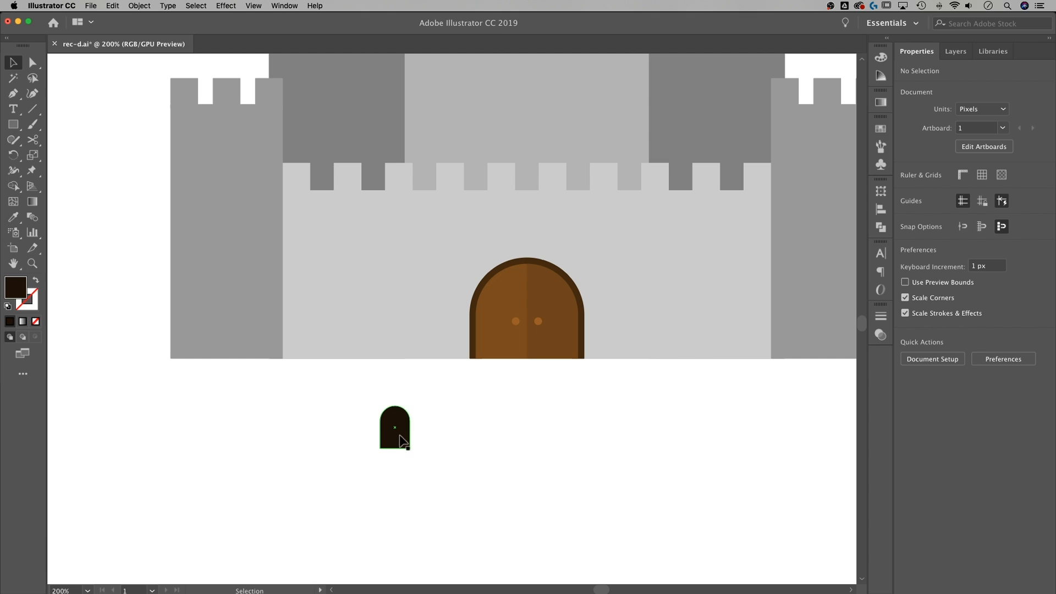
pyautogui.moveTo(400, 424); pyautogui.dragTo(384, 285)
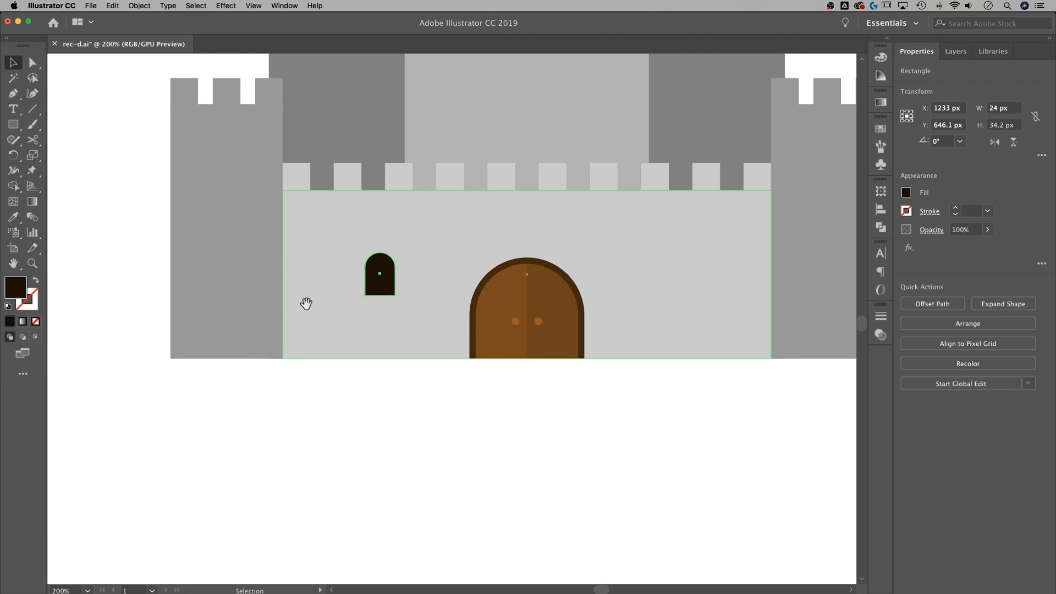
# Enlarge the front wall's window proportionally to about 32 by 45.6 px, using the reference castle's windows as a guide
pyautogui.scroll(1, 308, 330)
pyautogui.press('super+minus')
pyautogui.press('super+minus')
pyautogui.moveTo(343, 395); pyautogui.dragTo(401, 387)
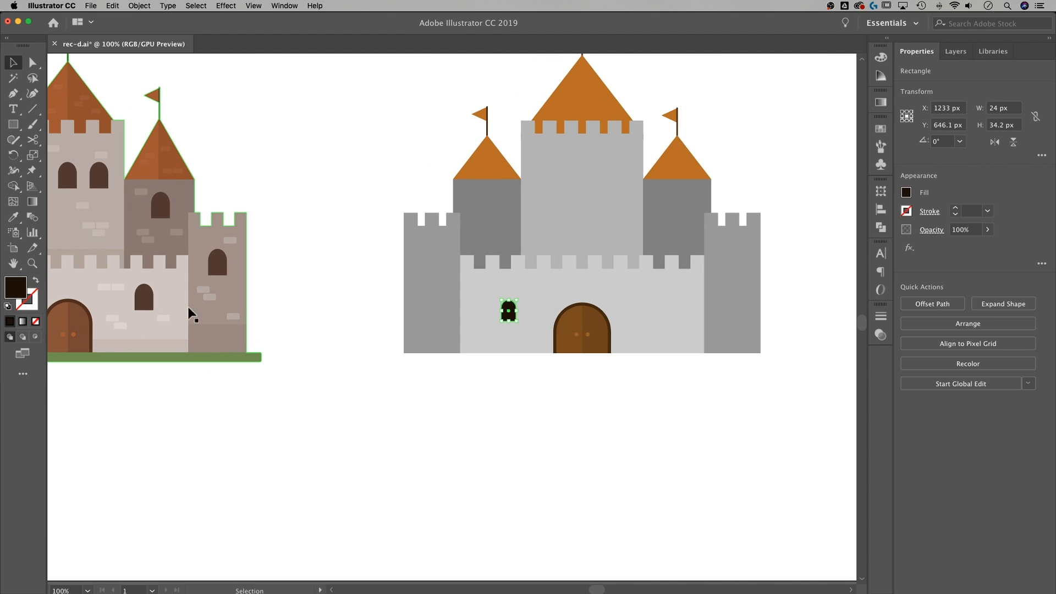
pyautogui.moveTo(516, 301); pyautogui.dragTo(523, 292)
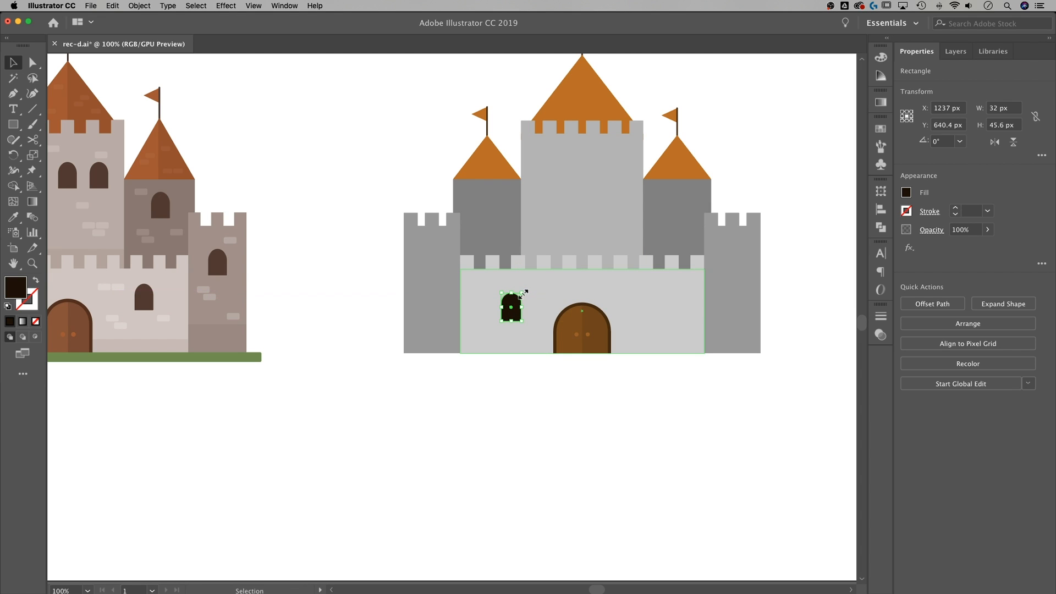
pyautogui.hscroll(3, 580, 422)
pyautogui.click(574, 415)
# Copy the window straight across to the right side of the door and group the two windows
pyautogui.scroll(3, 604, 415)
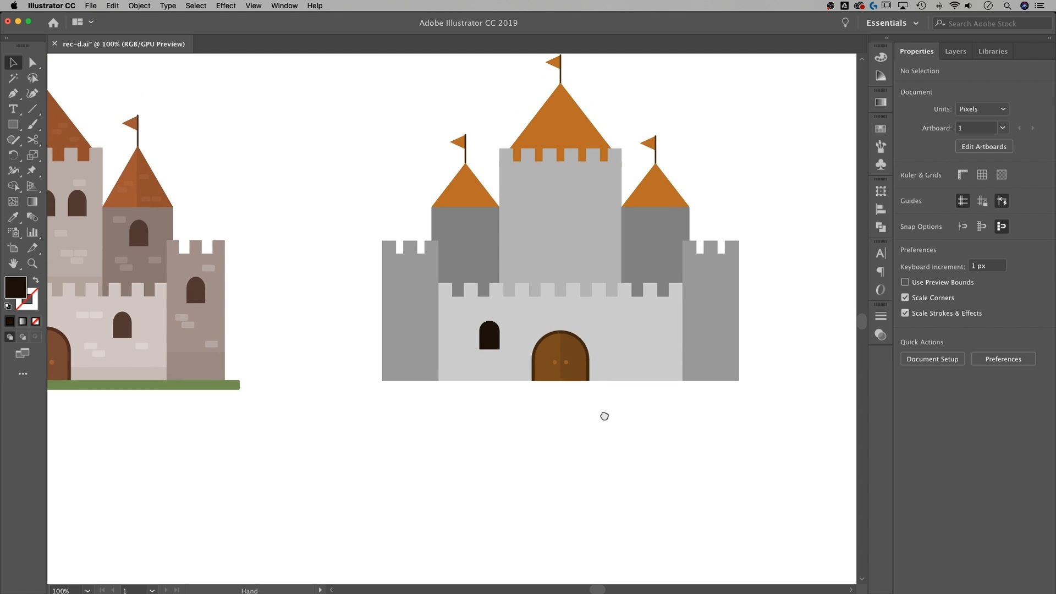
pyautogui.moveTo(487, 337); pyautogui.dragTo(634, 335)
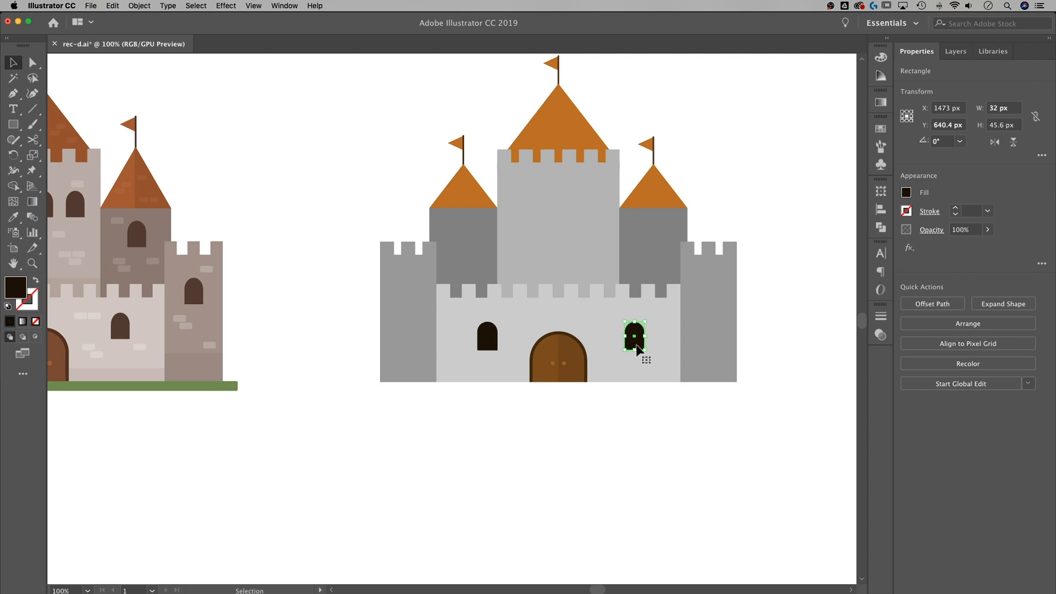
pyautogui.keyDown('shift'); pyautogui.click(491, 332); pyautogui.keyUp('shift')
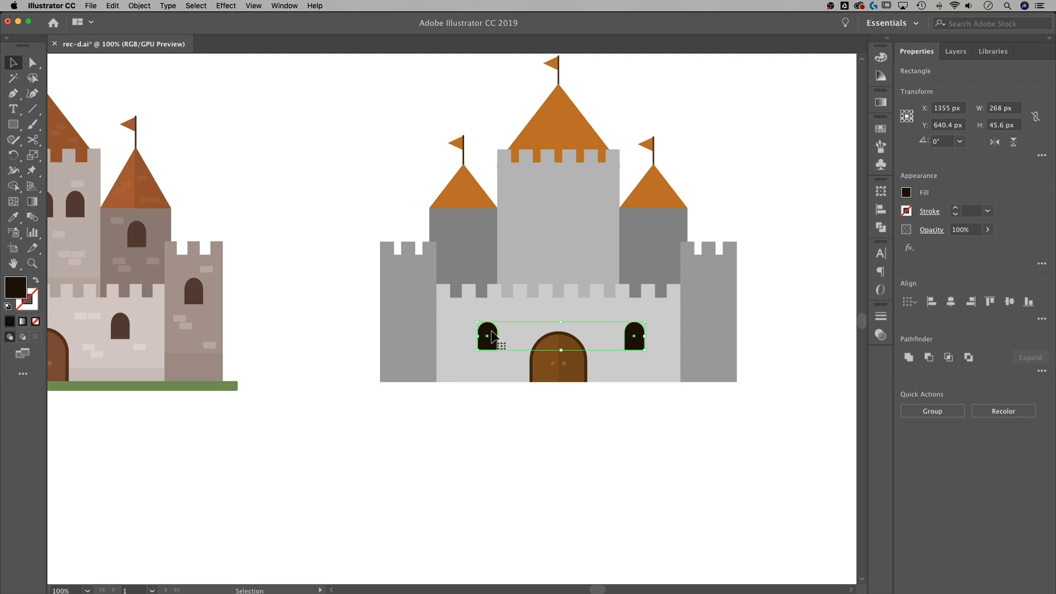
pyautogui.rightClick(492, 332)
pyautogui.click(525, 398)
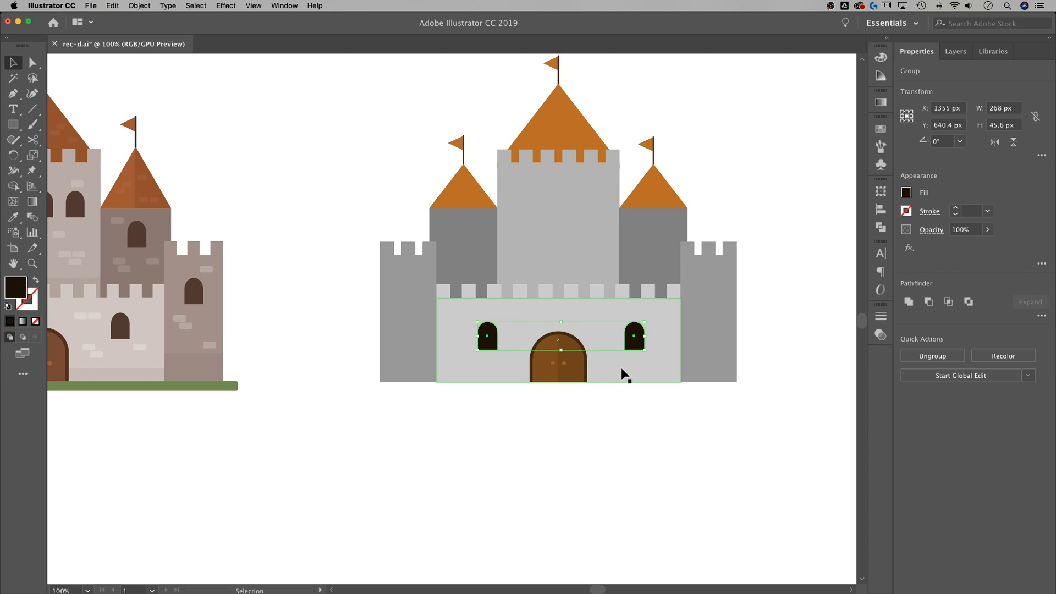
# Centre the window group horizontally on the castle's front wall
pyautogui.keyDown('shift'); pyautogui.click(622, 366); pyautogui.keyUp('shift')
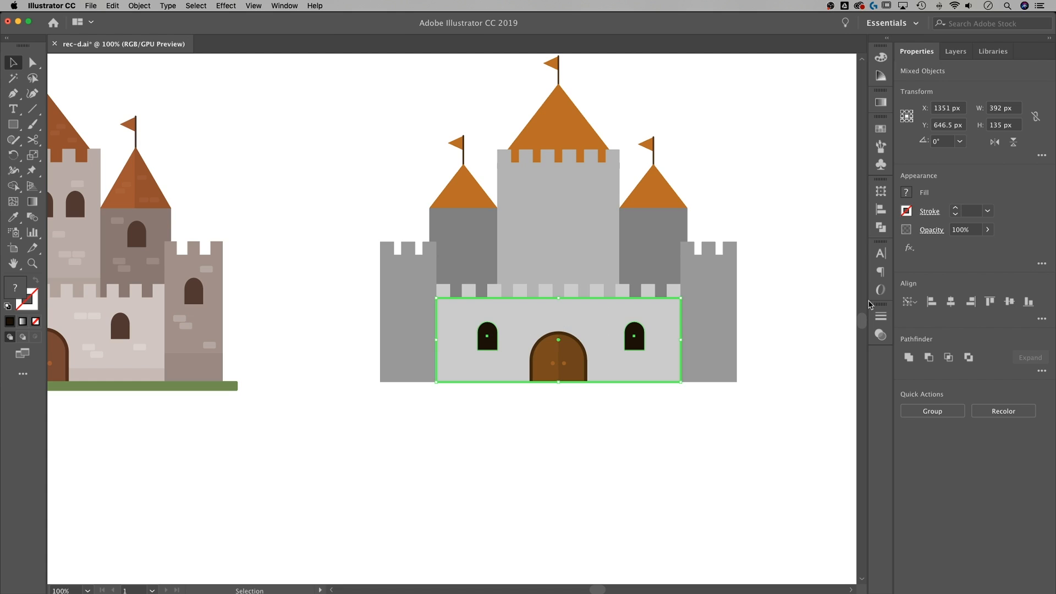
pyautogui.click(950, 301)
pyautogui.click(663, 452)
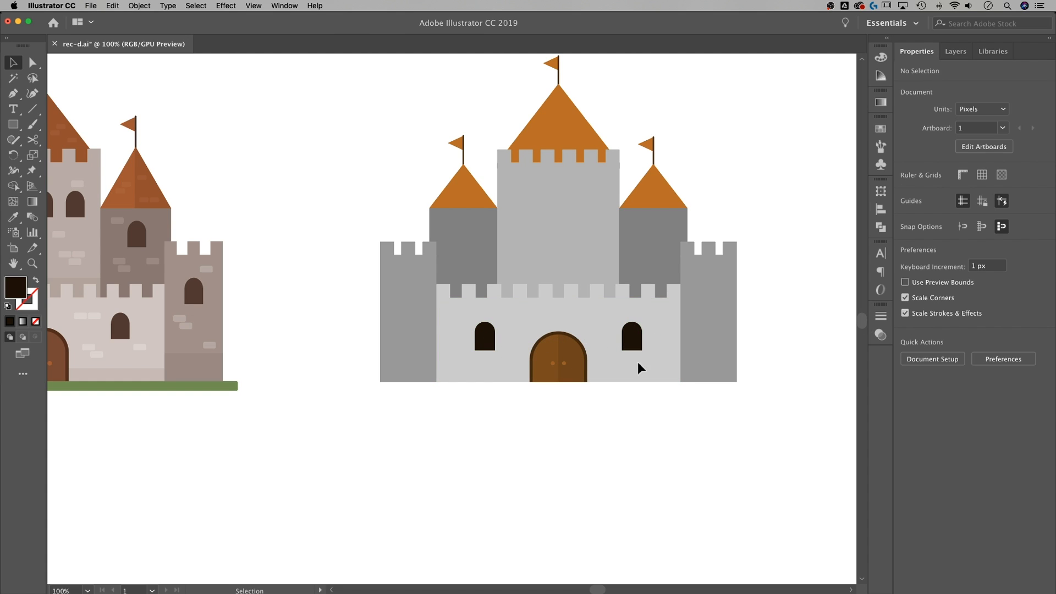
# Ungroup the pair of windows on the front wall
pyautogui.click(638, 335)
pyautogui.rightClick(634, 335)
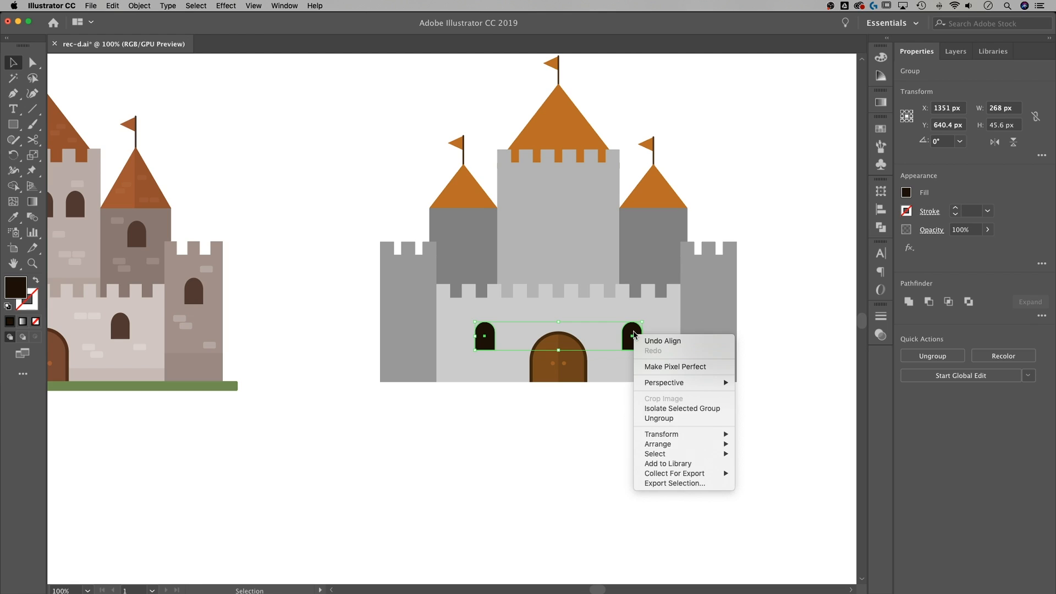
pyautogui.click(660, 416)
pyautogui.click(594, 427)
# Copy the arched window onto both outer crenellated towers and centre each copy horizontally on its tower
pyautogui.moveTo(482, 334); pyautogui.dragTo(715, 305)
pyautogui.keyDown('shift'); pyautogui.click(725, 334); pyautogui.keyUp('shift')
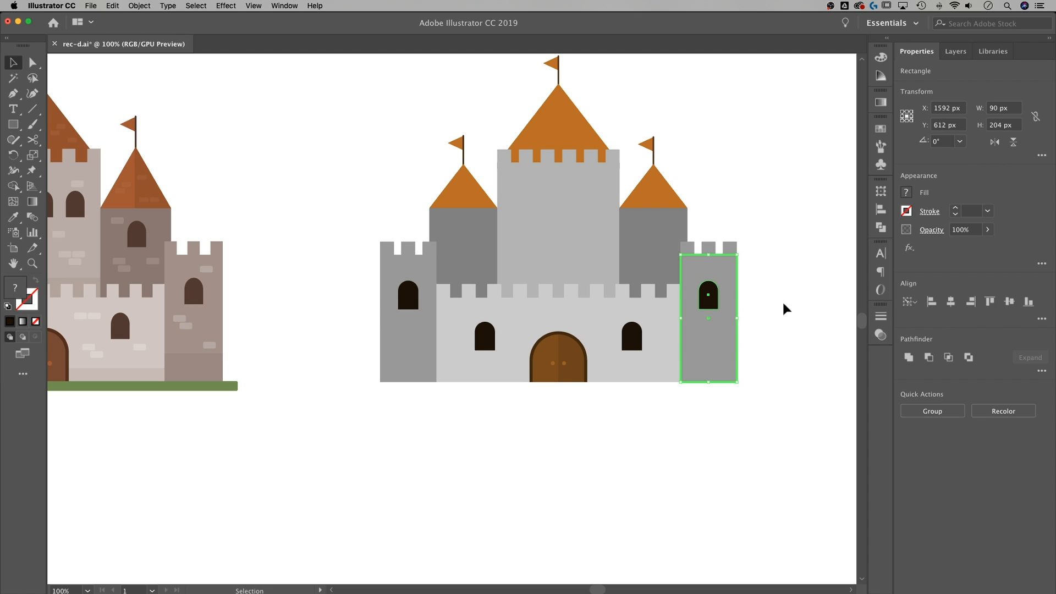
pyautogui.click(739, 288)
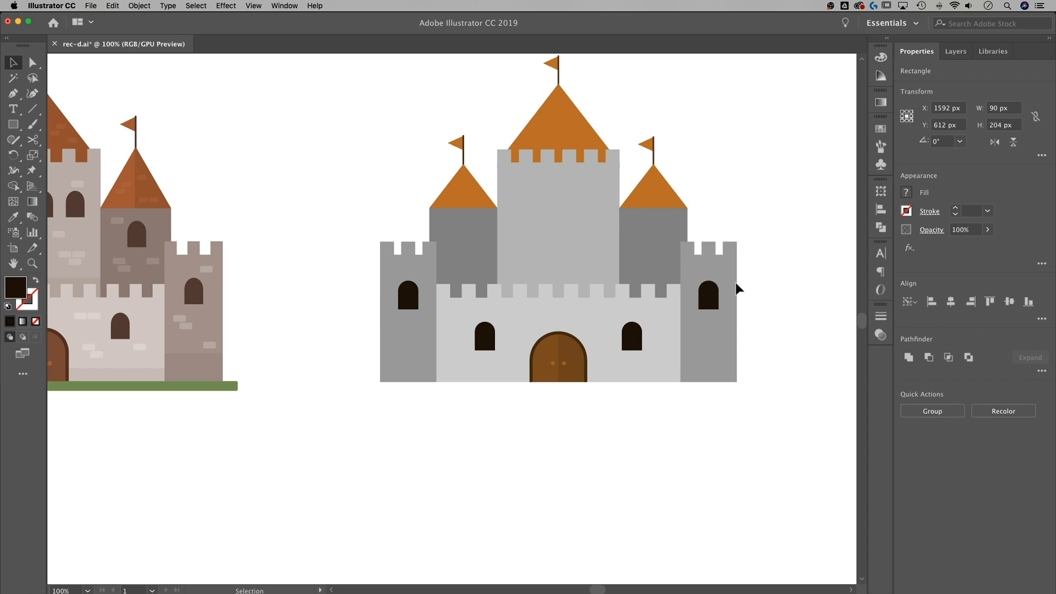
# Copy the right outer tower's window onto the right orange-roofed side tower and centre it horizontally on that tower
pyautogui.click(708, 296)
pyautogui.moveTo(708, 295); pyautogui.dragTo(659, 245)
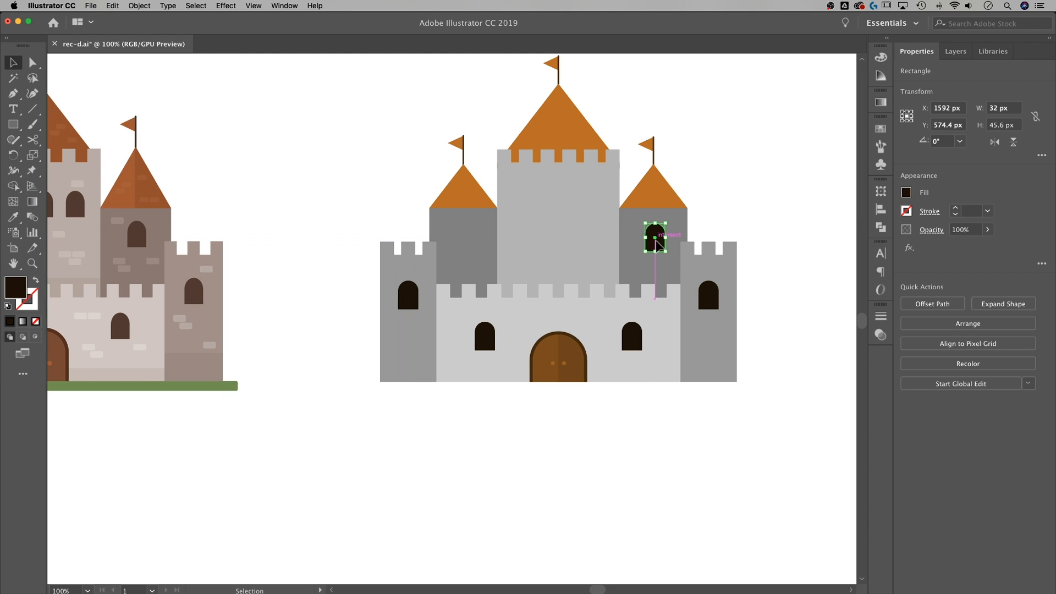
pyautogui.keyDown('shift'); pyautogui.click(682, 230); pyautogui.keyUp('shift')
pyautogui.click(676, 228)
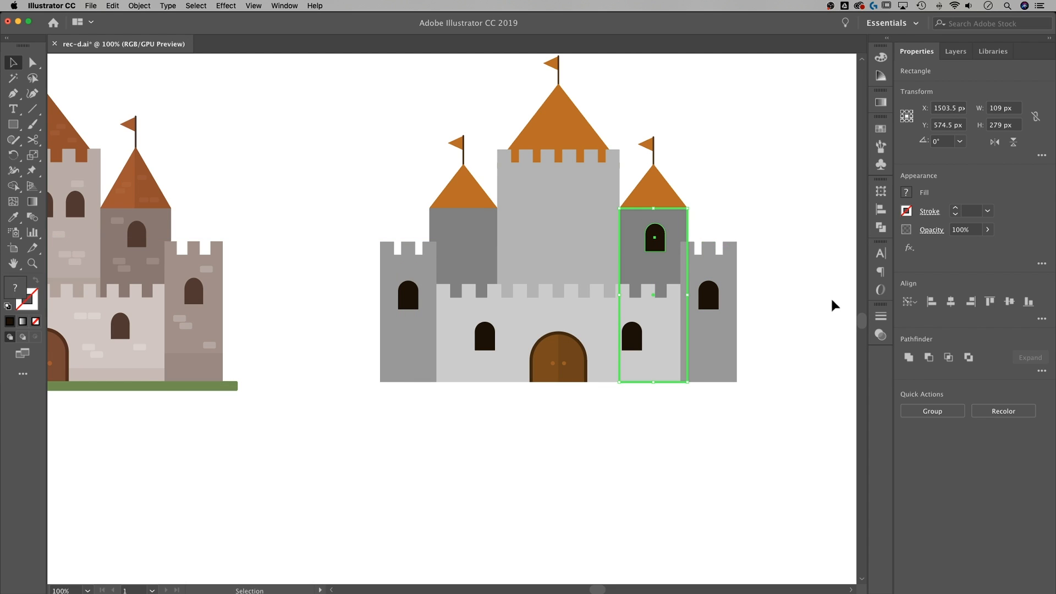
pyautogui.click(948, 307)
pyautogui.click(741, 198)
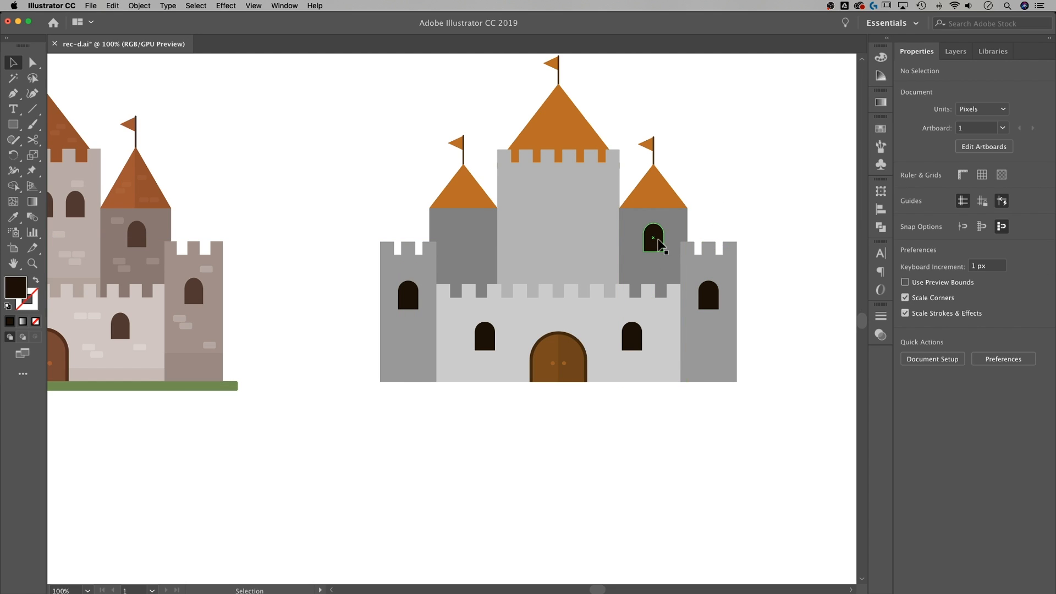
# Copy that window straight across to the left orange-roofed side tower and centre it horizontally on the tower
pyautogui.click(655, 237)
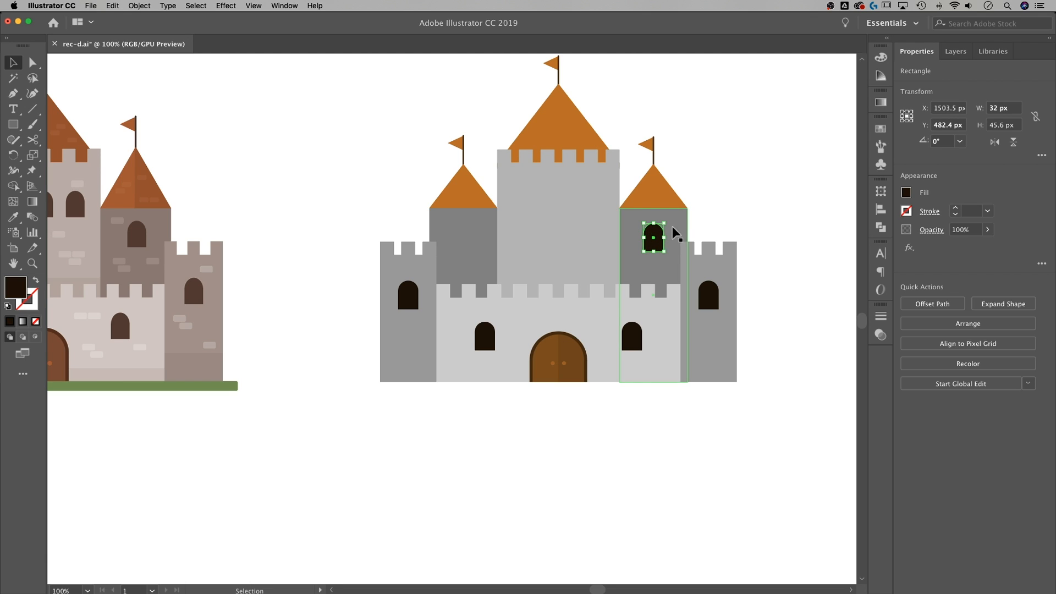
pyautogui.moveTo(664, 237); pyautogui.dragTo(473, 237)
pyautogui.keyDown('shift'); pyautogui.click(488, 227); pyautogui.keyUp('shift')
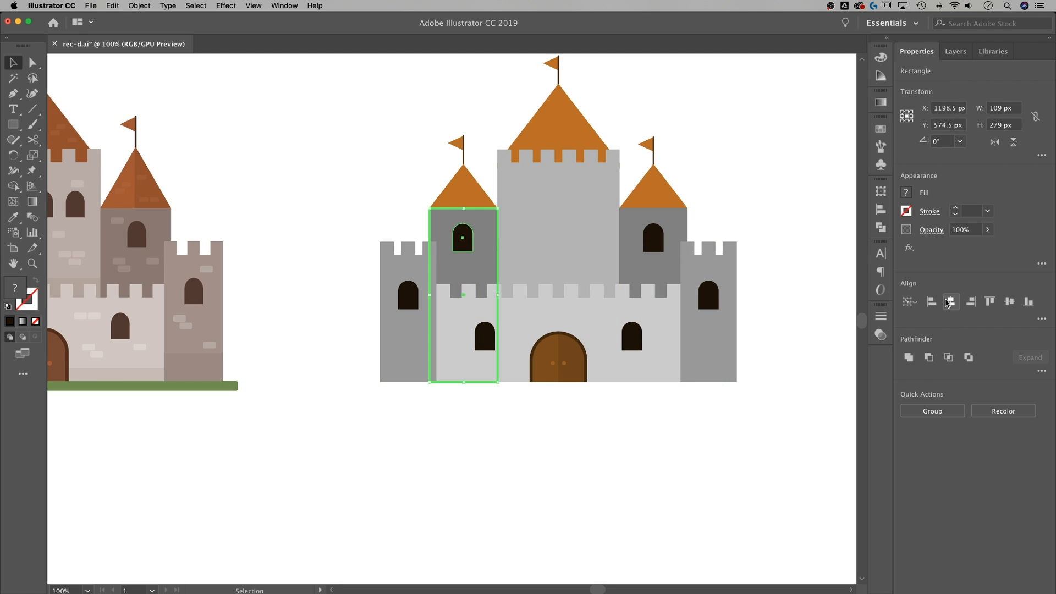
pyautogui.click(811, 213)
# Copy the left side tower's window onto the central tower and duplicate it into a row of three windows
pyautogui.hscroll(-5, 778, 199)
pyautogui.scroll(2, 778, 198)
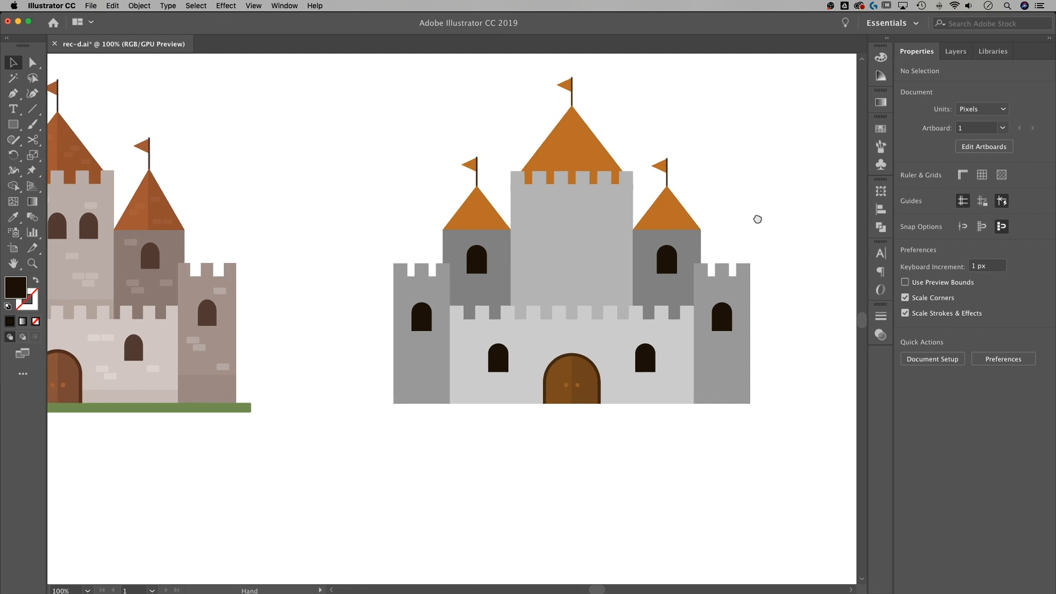
pyautogui.click(503, 252)
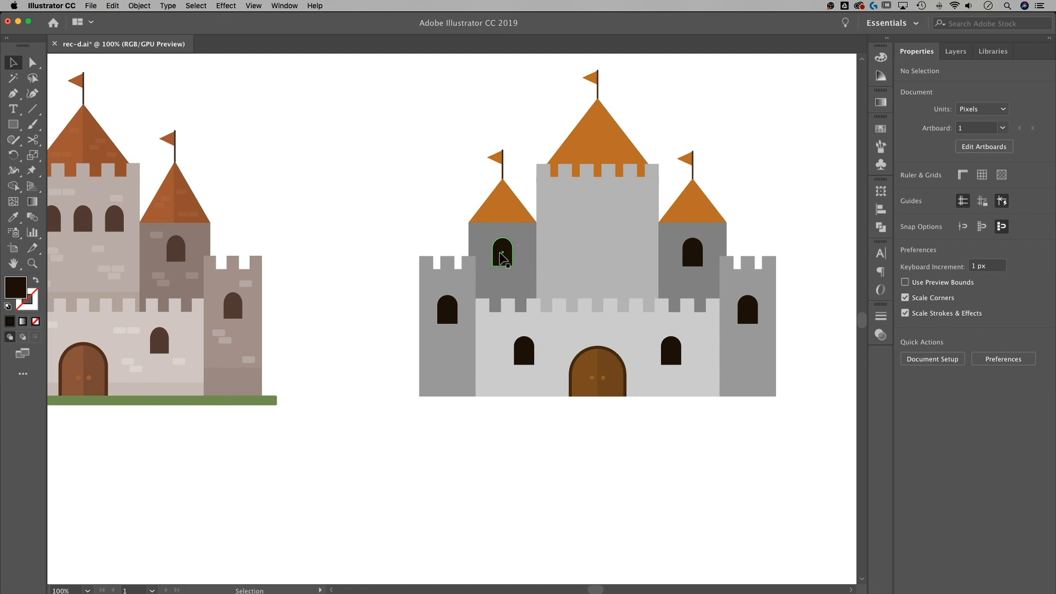
pyautogui.moveTo(505, 256); pyautogui.dragTo(561, 229)
pyautogui.moveTo(561, 229); pyautogui.dragTo(632, 227)
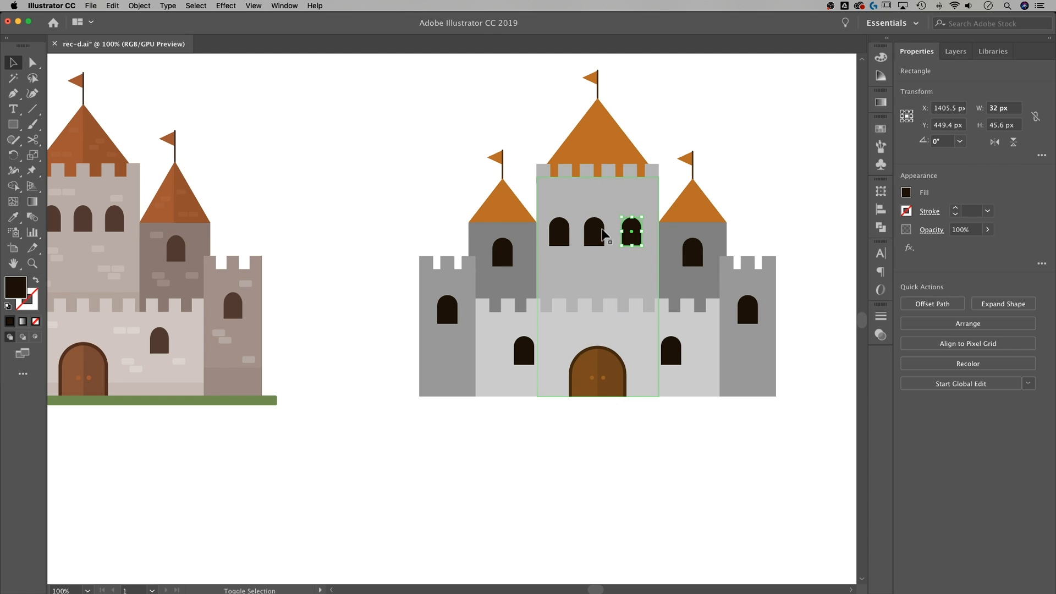
# Distribute the central tower's three windows evenly by their horizontal centres
pyautogui.keyDown('shift'); pyautogui.click(594, 231); pyautogui.keyUp('shift')
pyautogui.keyDown('shift'); pyautogui.click(560, 231); pyautogui.keyUp('shift')
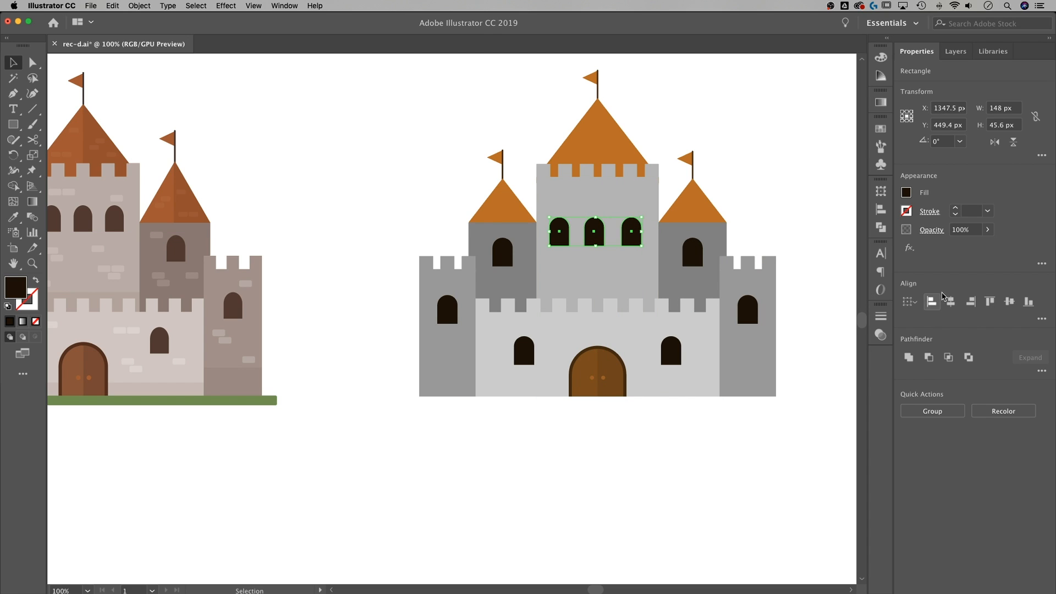
pyautogui.click(1042, 320)
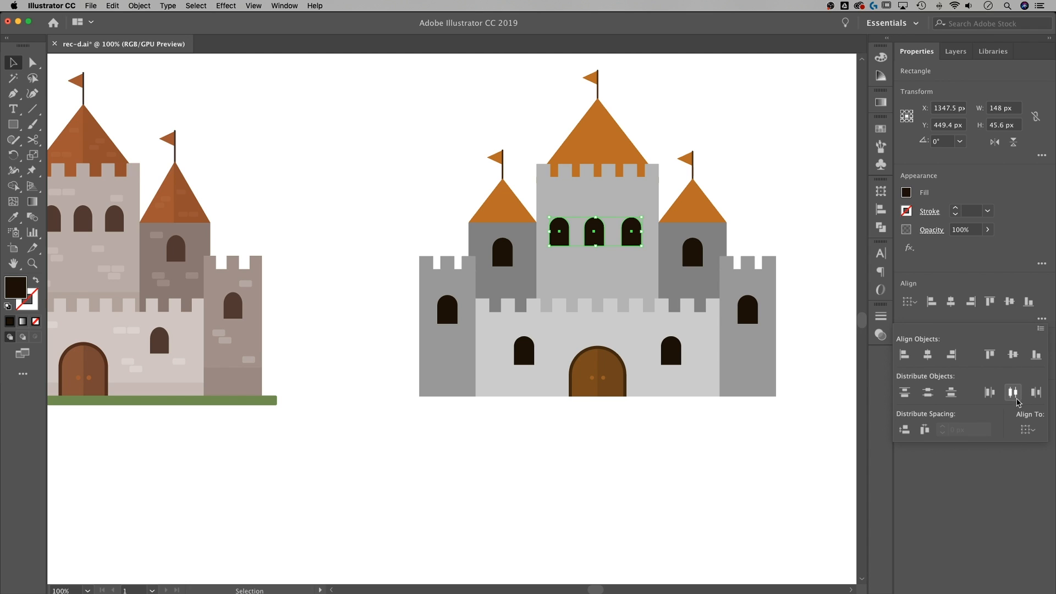
pyautogui.click(1029, 433)
pyautogui.click(985, 438)
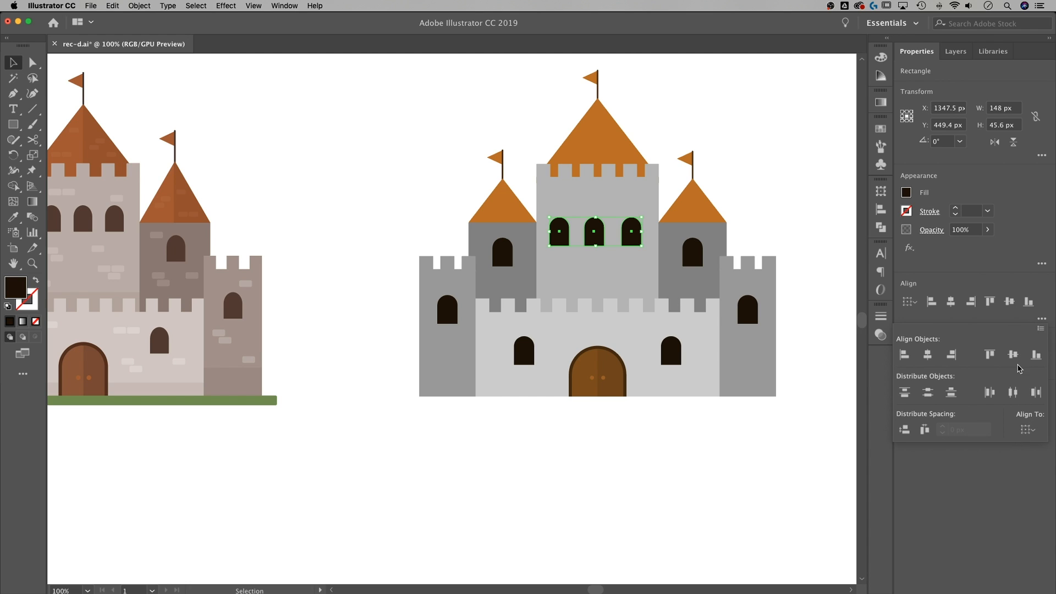
pyautogui.click(1015, 393)
pyautogui.click(767, 177)
# Group the three windows and centre the group horizontally on the central tower
pyautogui.click(631, 232)
pyautogui.keyDown('shift'); pyautogui.click(595, 231); pyautogui.keyUp('shift')
pyautogui.keyDown('shift'); pyautogui.click(559, 231); pyautogui.keyUp('shift')
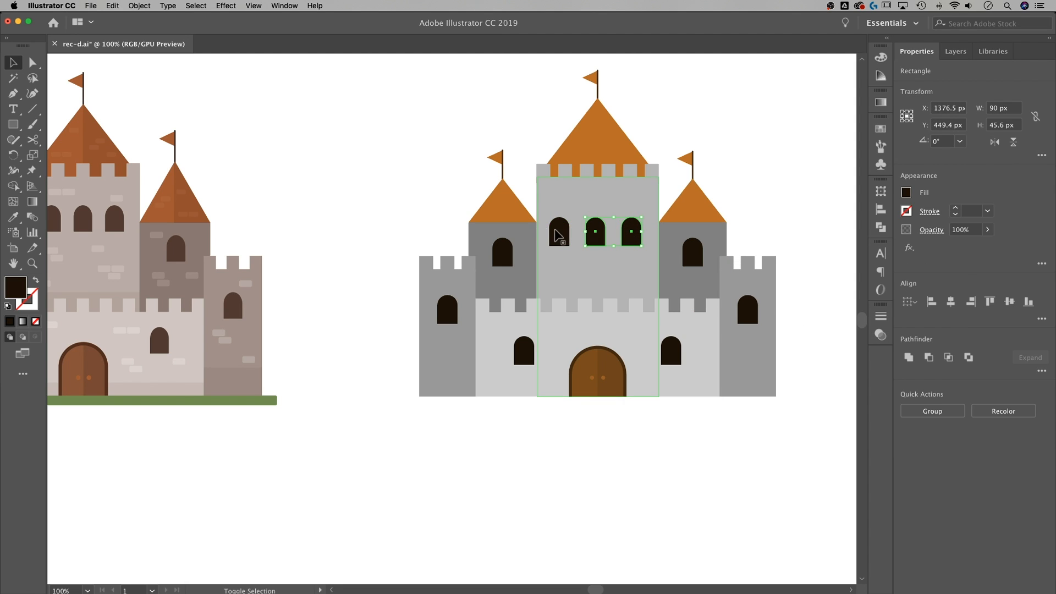
pyautogui.rightClick(585, 231)
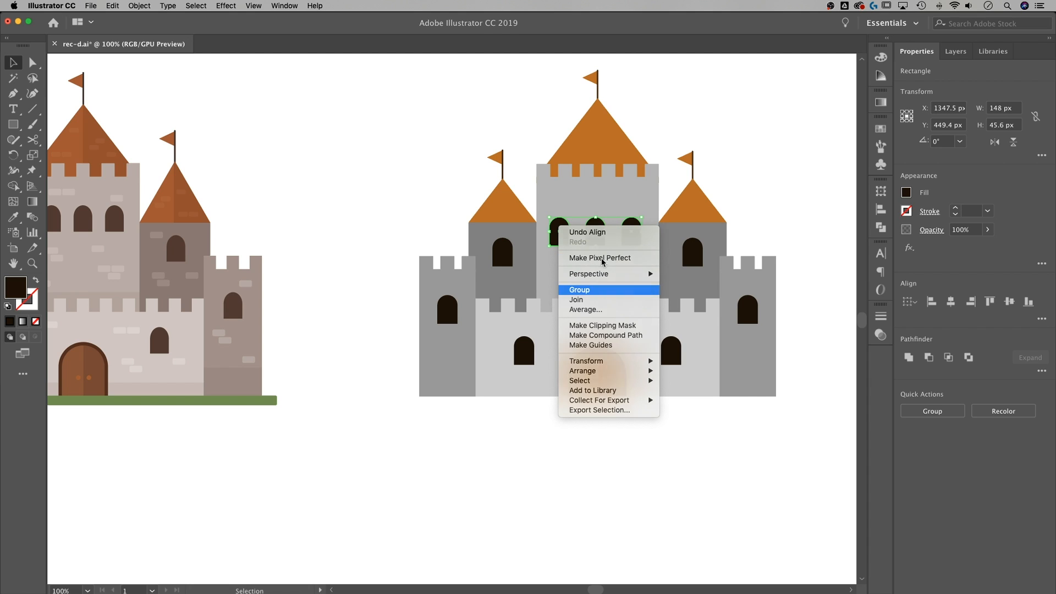
pyautogui.click(598, 290)
pyautogui.keyDown('shift'); pyautogui.click(605, 198); pyautogui.keyUp('shift')
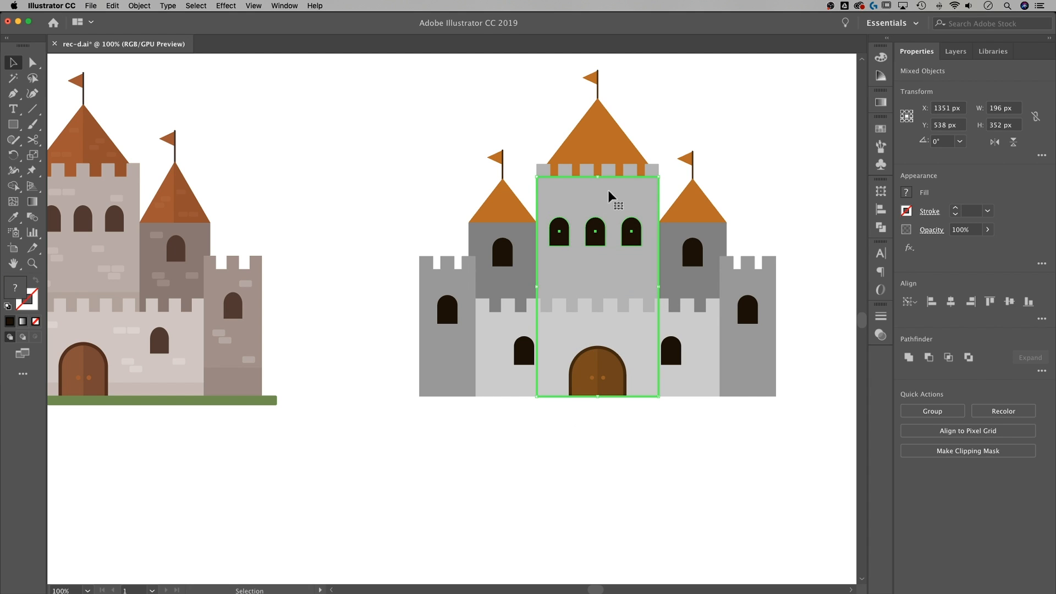
pyautogui.click(951, 302)
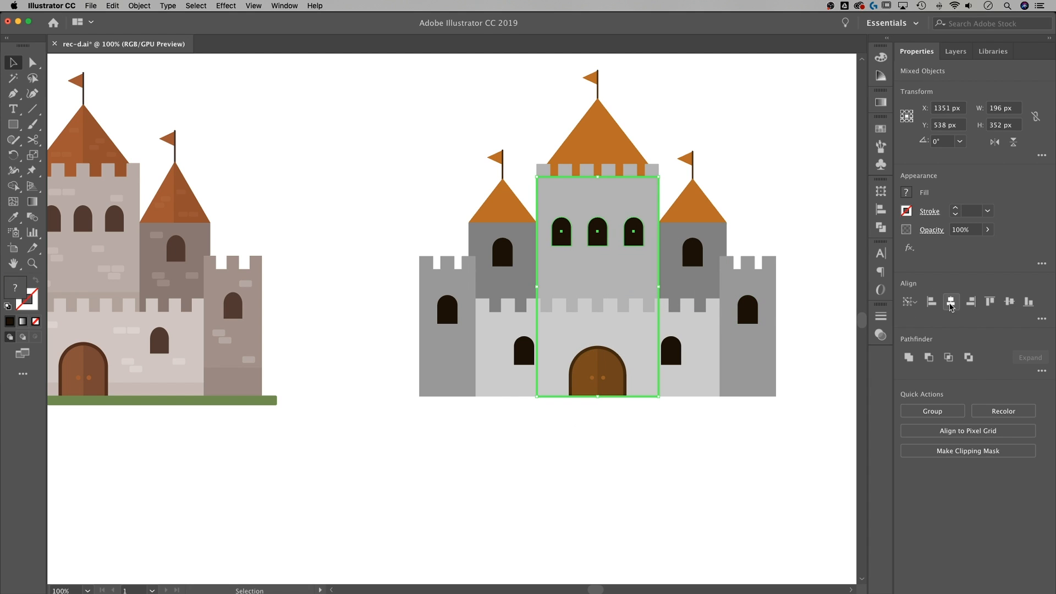
pyautogui.click(768, 134)
# Compare the drawn castle with the reference castle, examining the shading on the reference's roofs and walls
pyautogui.hscroll(2, 776, 143)
pyautogui.scroll(1, 776, 143)
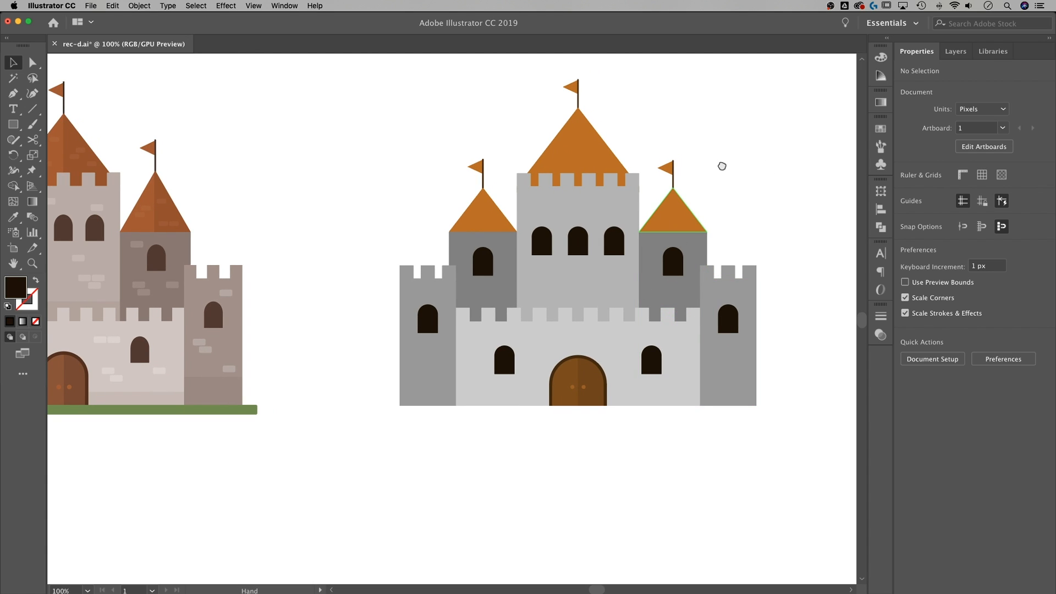
pyautogui.moveTo(725, 162); pyautogui.dragTo(736, 165)
pyautogui.moveTo(462, 212); pyautogui.dragTo(610, 171)
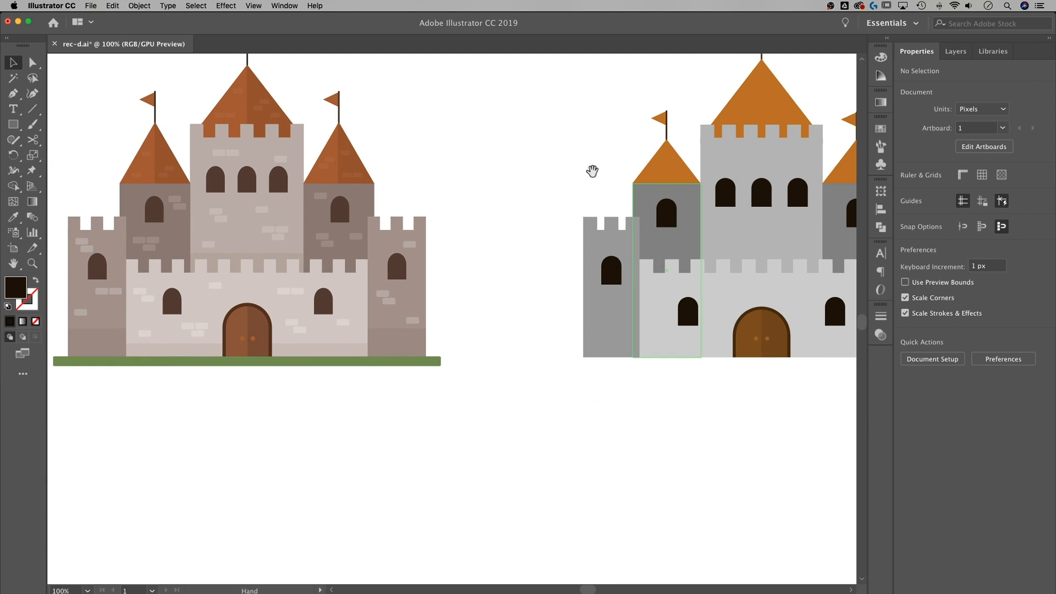
pyautogui.moveTo(542, 185); pyautogui.dragTo(529, 228)
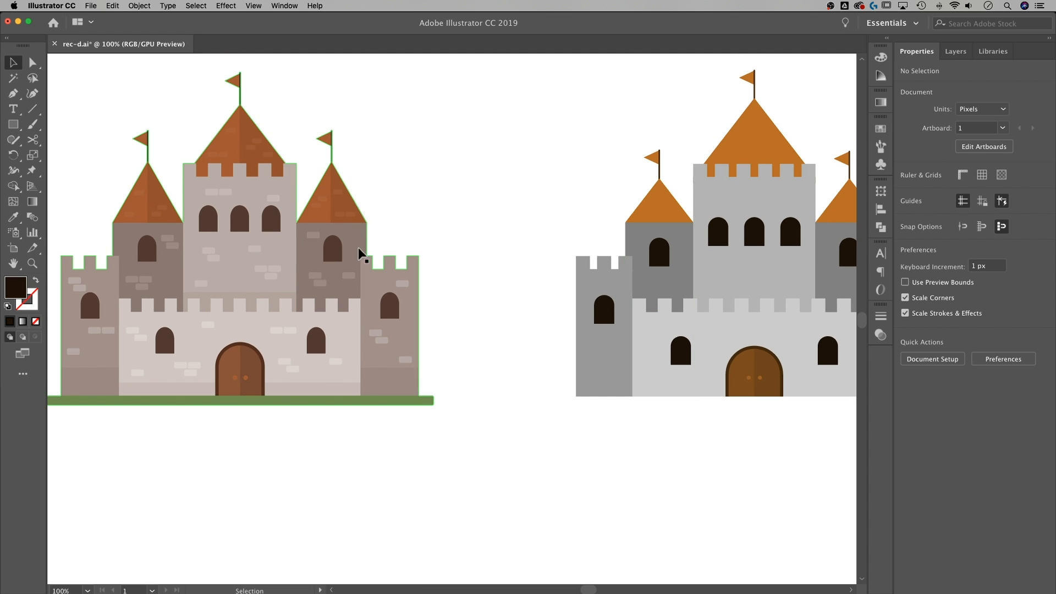
pyautogui.hscroll(5, 370, 180)
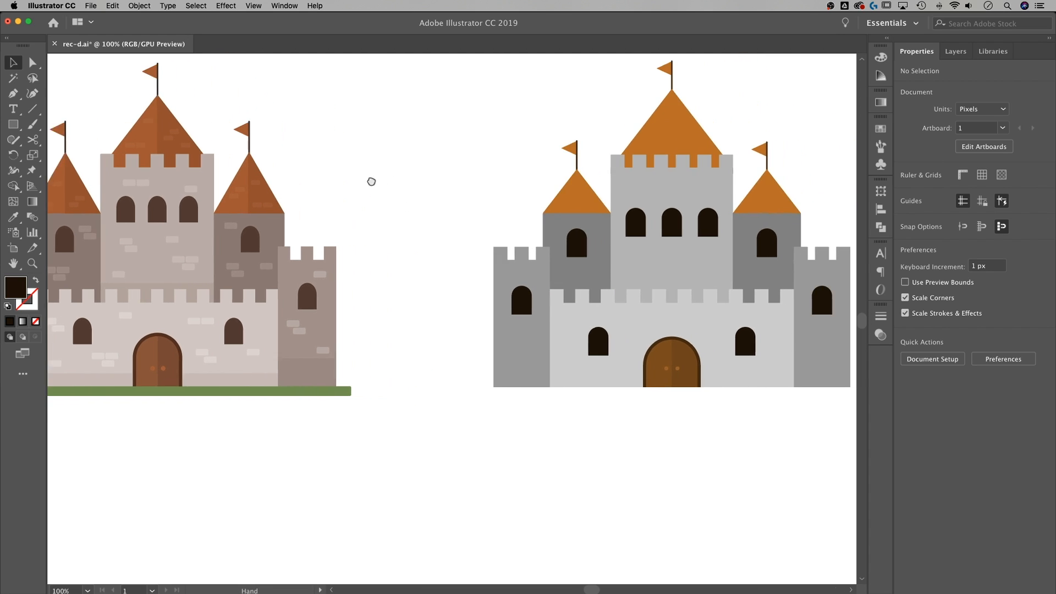
pyautogui.moveTo(377, 356); pyautogui.dragTo(302, 365)
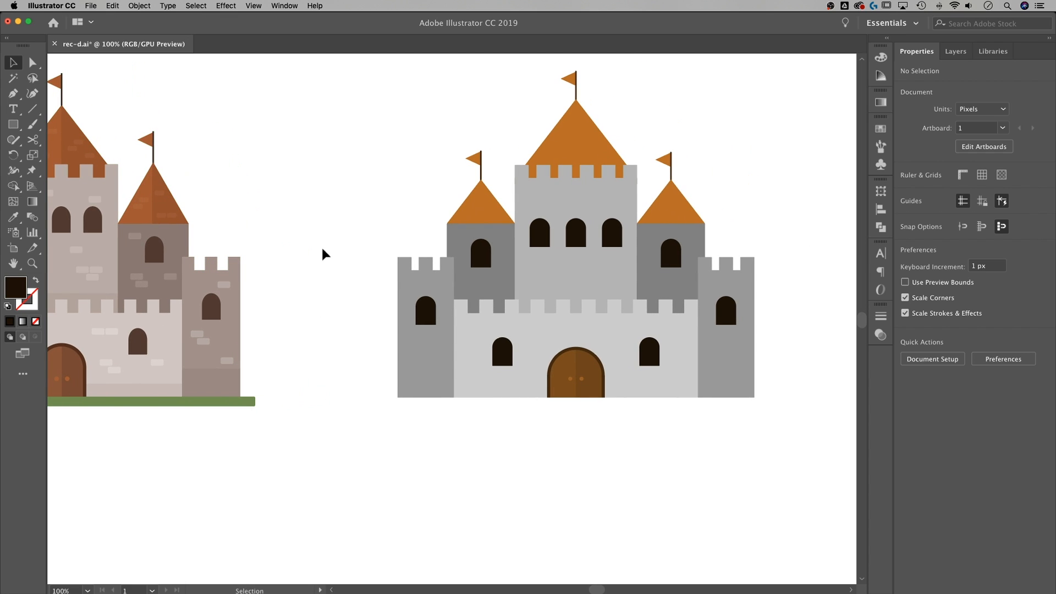
pyautogui.moveTo(354, 206); pyautogui.dragTo(331, 221)
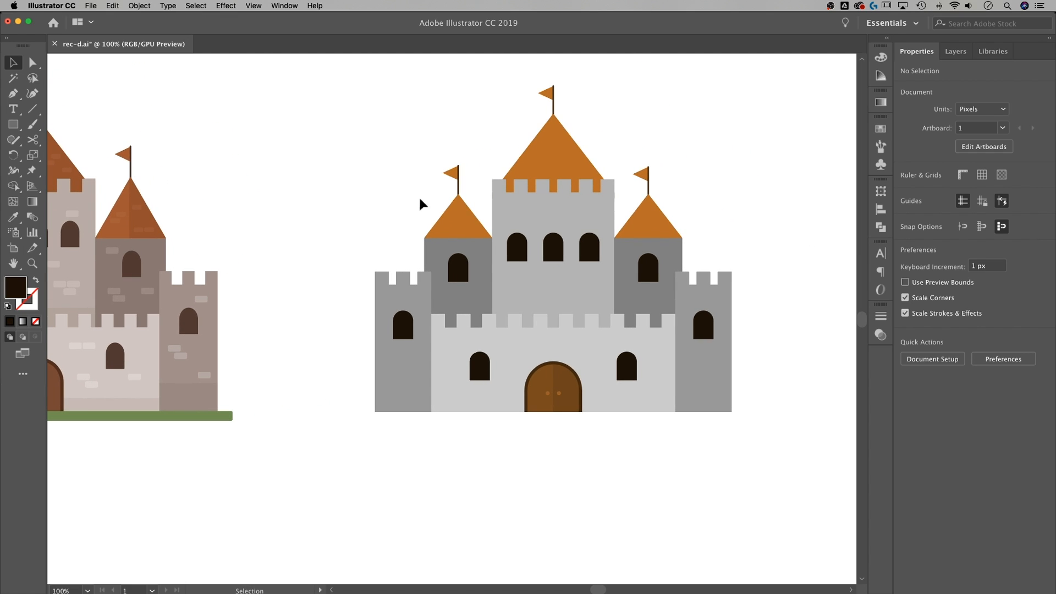
pyautogui.hscroll(3, 662, 149)
pyautogui.scroll(1, 662, 149)
# Inspect the orange roof shapes on the central and right side towers up close
pyautogui.press('super+equal')
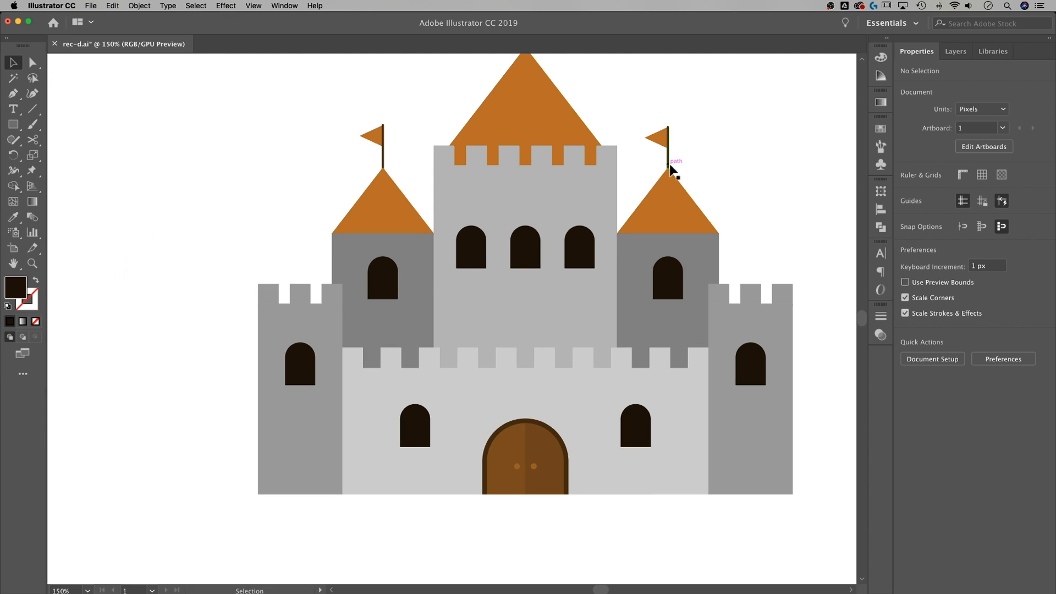
pyautogui.moveTo(672, 171); pyautogui.dragTo(631, 268)
pyautogui.click(508, 219)
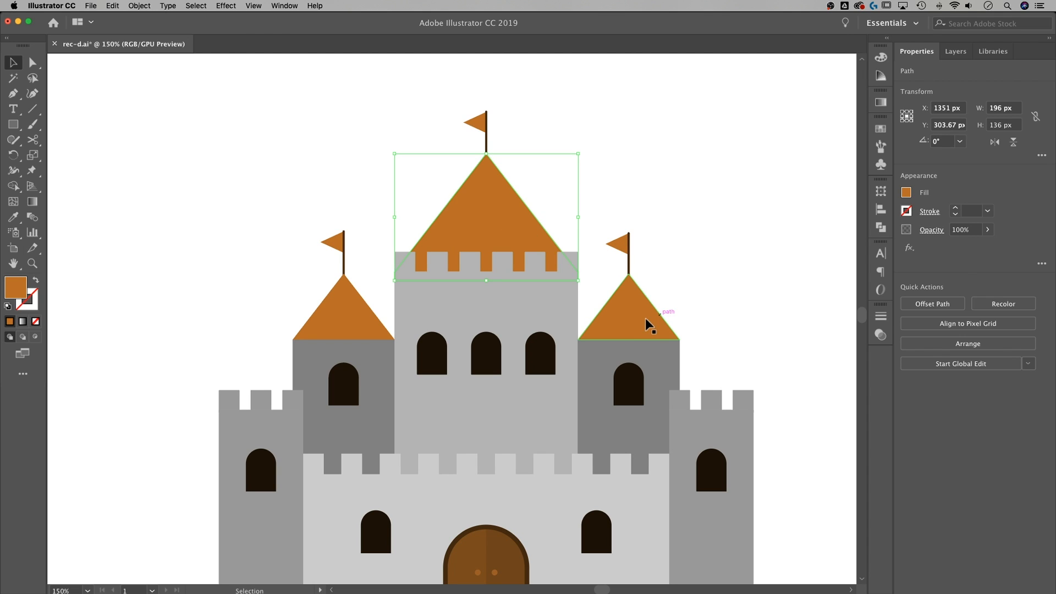
pyautogui.click(639, 313)
pyautogui.click(514, 217)
pyautogui.click(646, 309)
pyautogui.moveTo(736, 276); pyautogui.dragTo(642, 270)
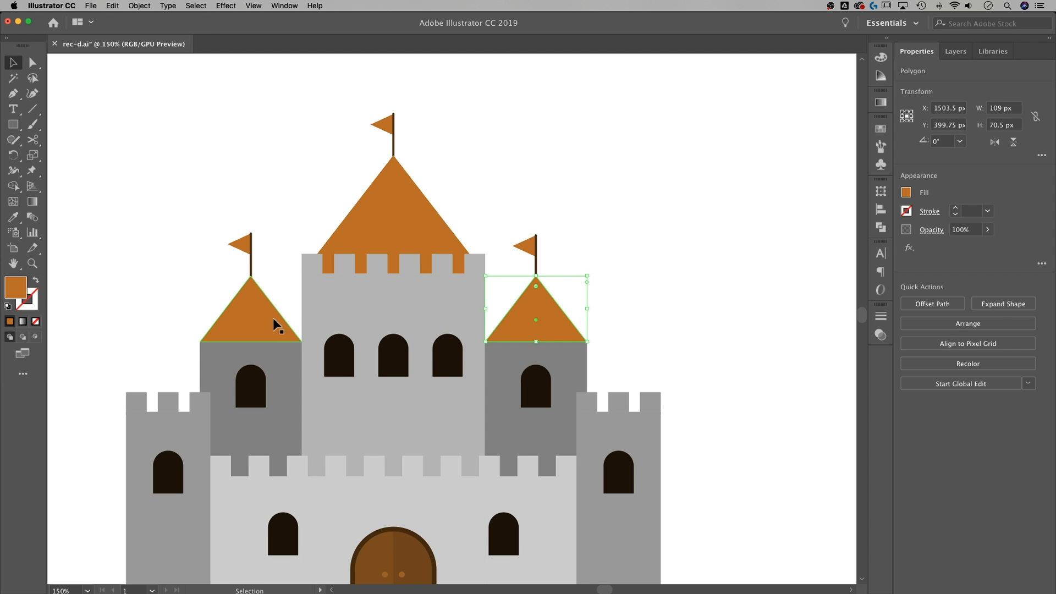
pyautogui.click(17, 128)
pyautogui.click(17, 128)
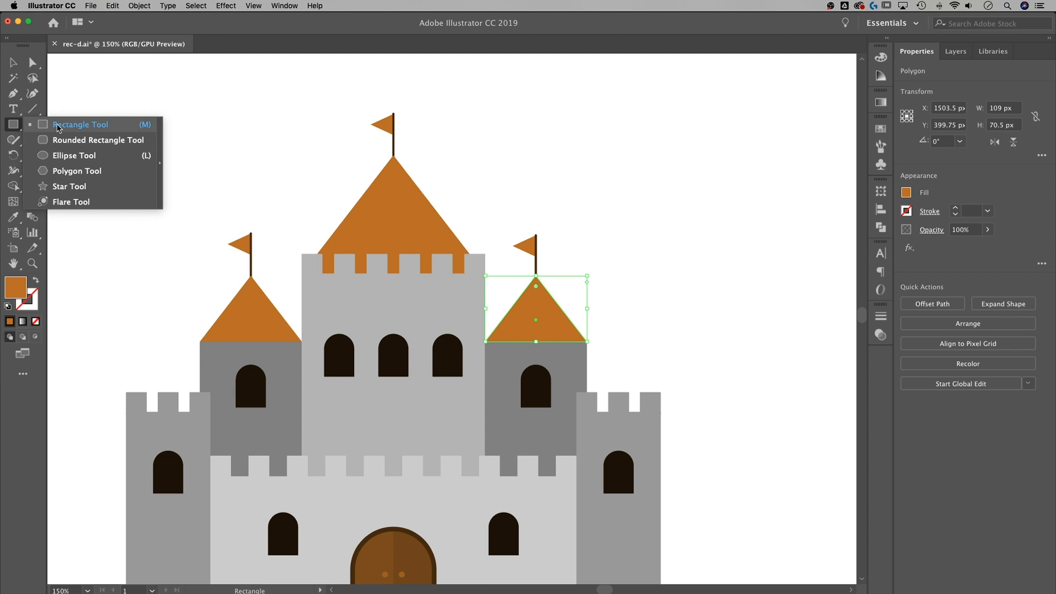
pyautogui.doubleClick(25, 295)
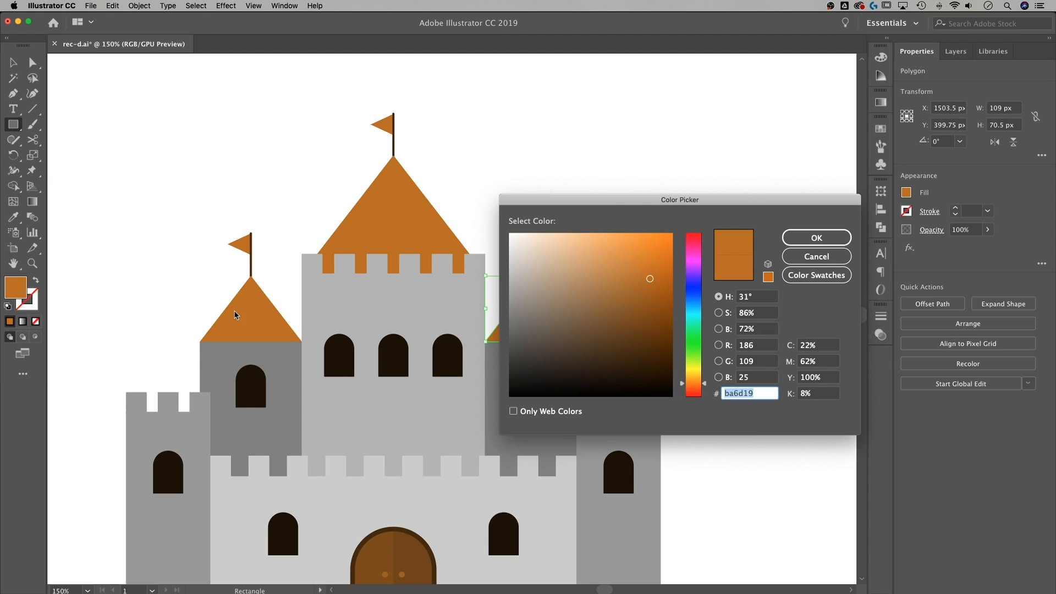
pyautogui.write('b5681c')
pyautogui.moveTo(508, 389); pyautogui.dragTo(506, 398)
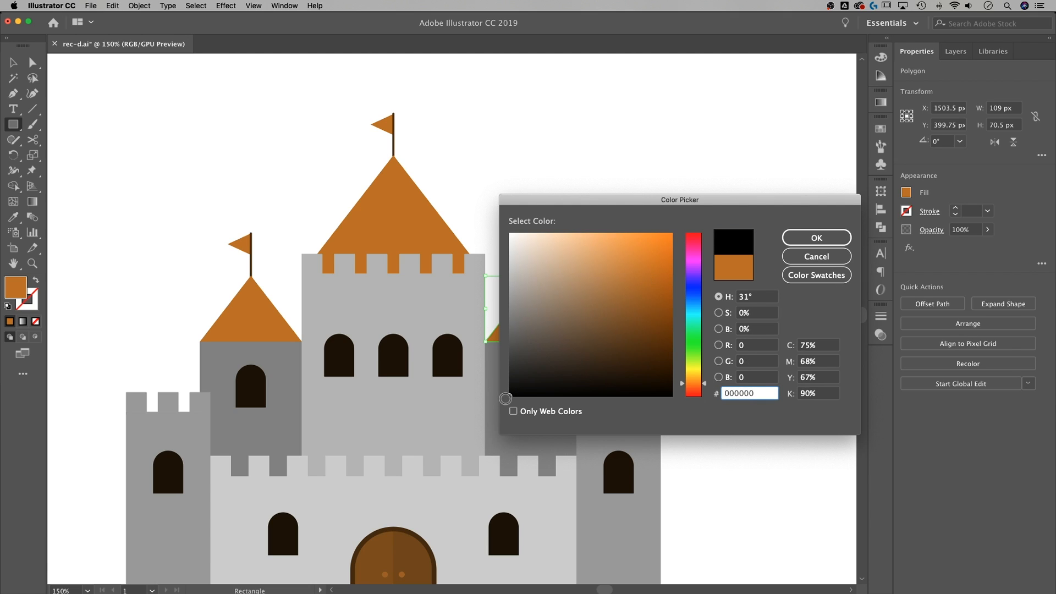
pyautogui.click(816, 238)
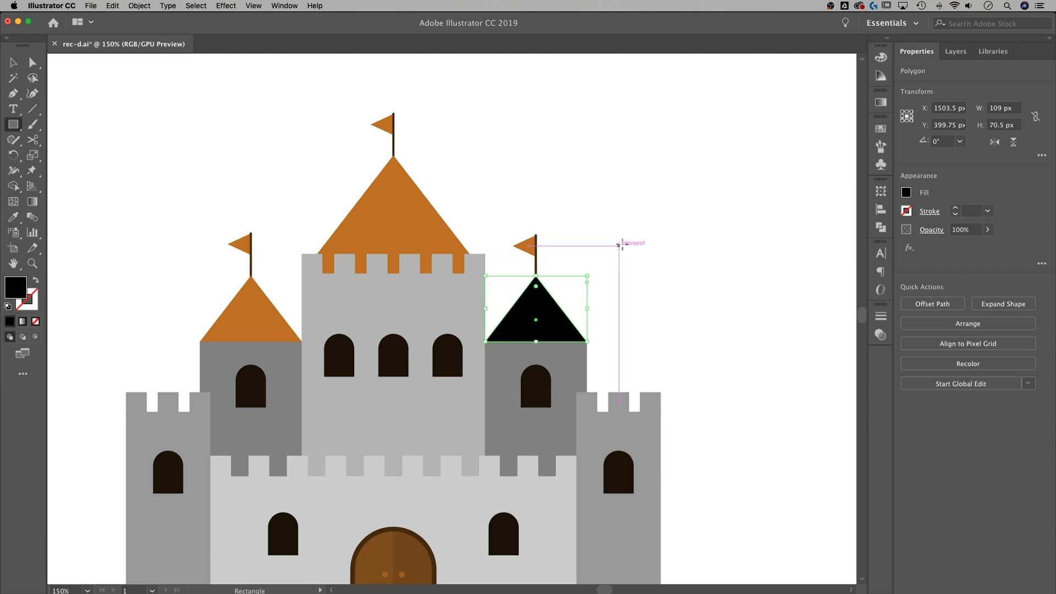
pyautogui.press('super+z')
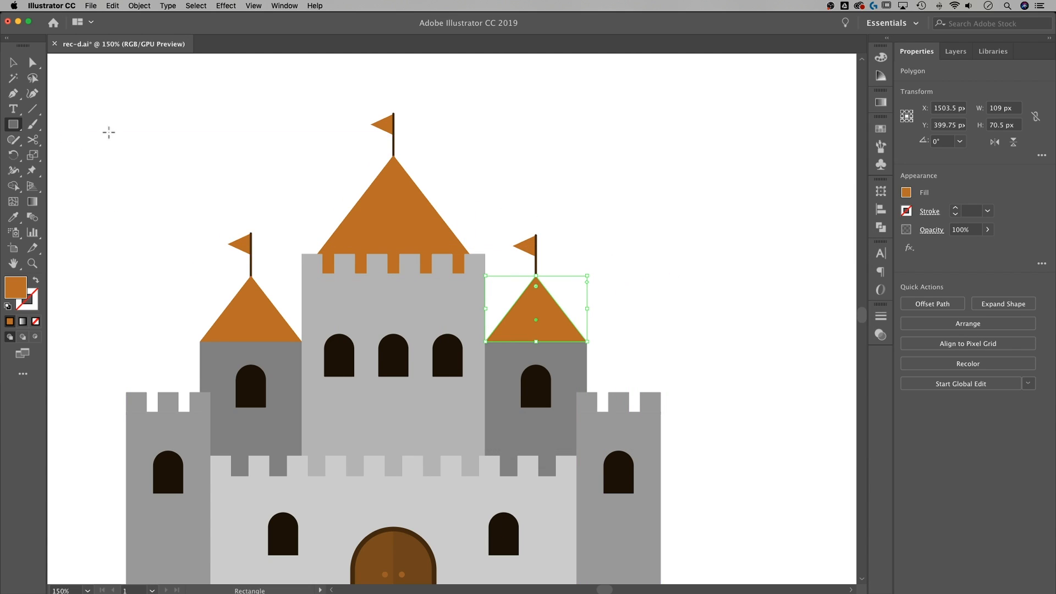
pyautogui.press('v')
pyautogui.click(660, 211)
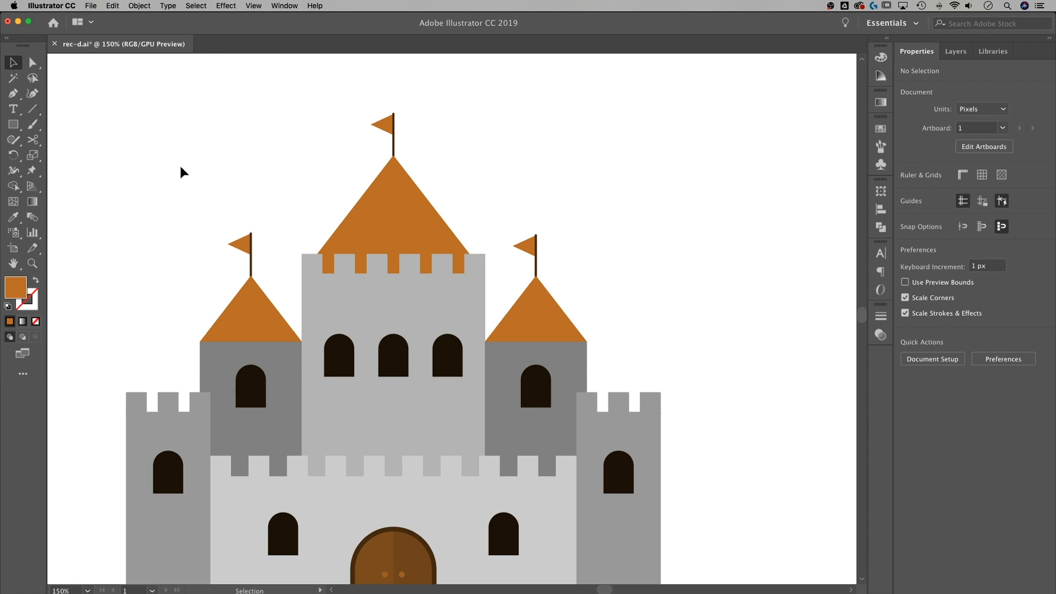
# Draw a black-filled rectangle about 134 by 133 px over the right half of the right side tower's roof, starting at its centreline
pyautogui.press('m')
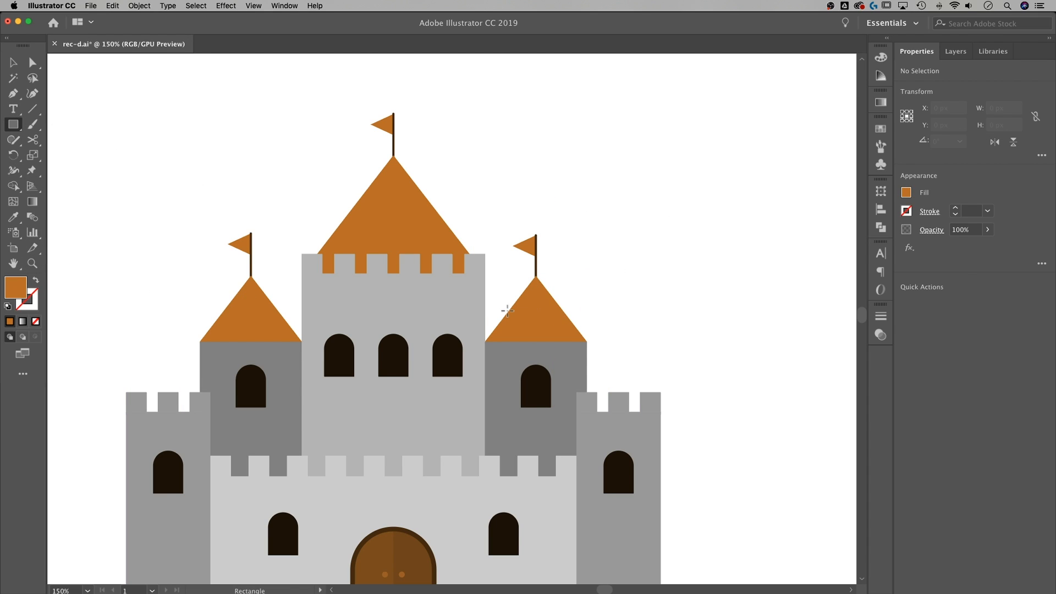
pyautogui.doubleClick(21, 297)
pyautogui.moveTo(668, 323)
pyautogui.mouseDown()
pyautogui.moveTo(622, 333)
pyautogui.moveTo(497, 404)
pyautogui.mouseUp()
pyautogui.click(793, 235)
pyautogui.moveTo(661, 228); pyautogui.dragTo(536, 352)
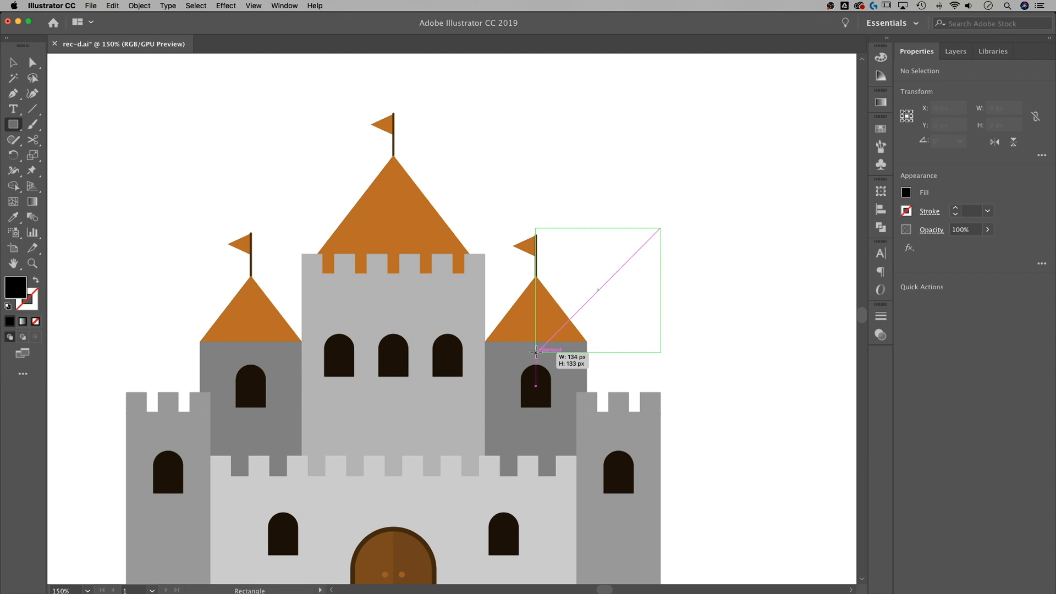
# Trim the black rectangle with the Shape Builder so it covers only the right half of the right side tower's roof
pyautogui.moveTo(536, 352); pyautogui.dragTo(536, 352)
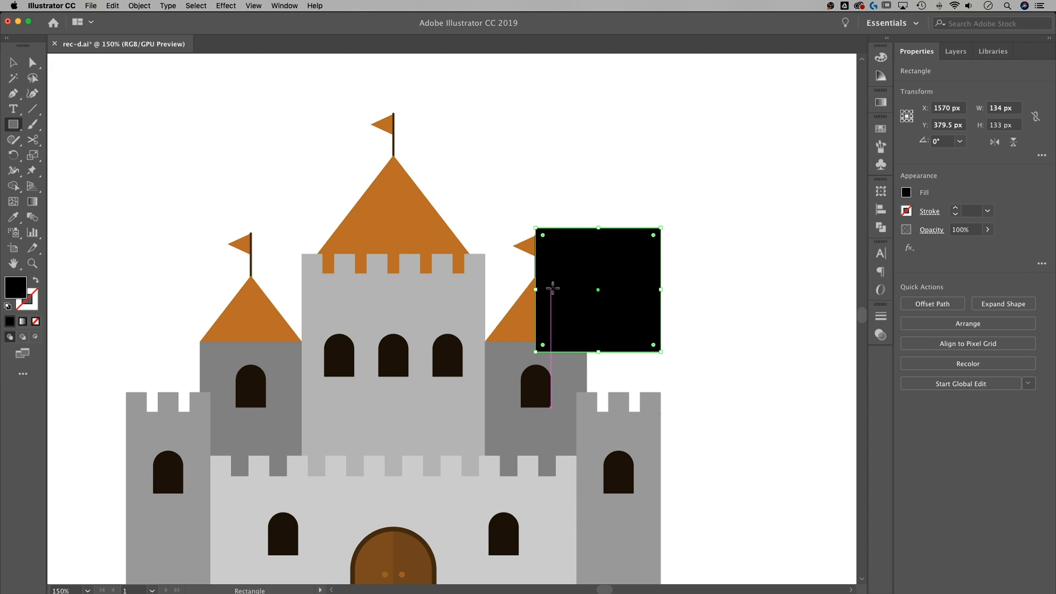
pyautogui.press('v')
pyautogui.click(525, 316)
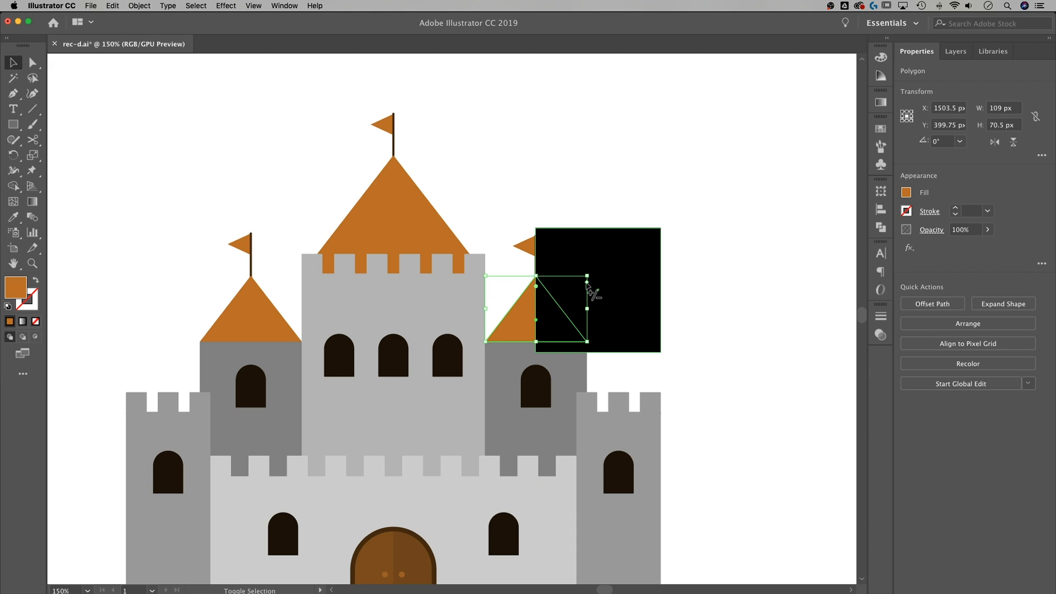
pyautogui.keyDown('shift'); pyautogui.click(627, 269); pyautogui.keyUp('shift')
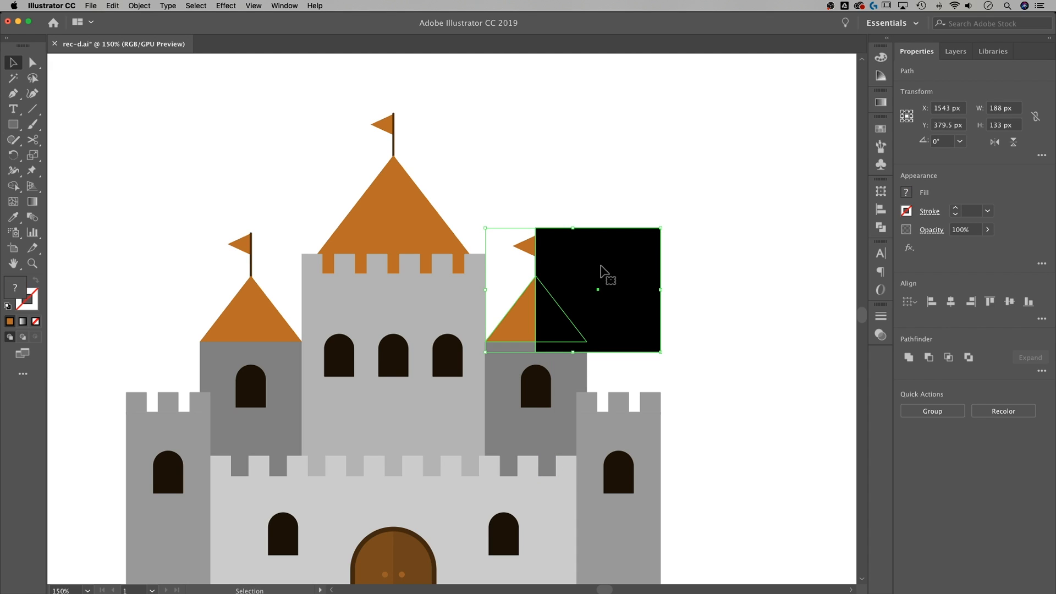
pyautogui.click(13, 185)
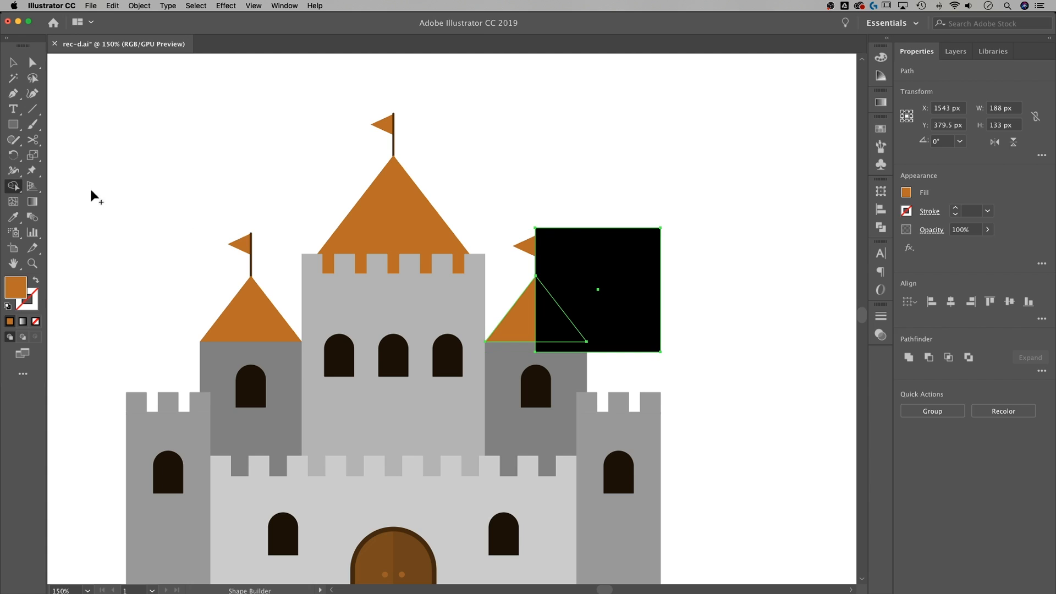
pyautogui.keyDown('alt'); pyautogui.click(617, 268); pyautogui.keyUp('alt')
pyautogui.moveTo(634, 292); pyautogui.dragTo(631, 293)
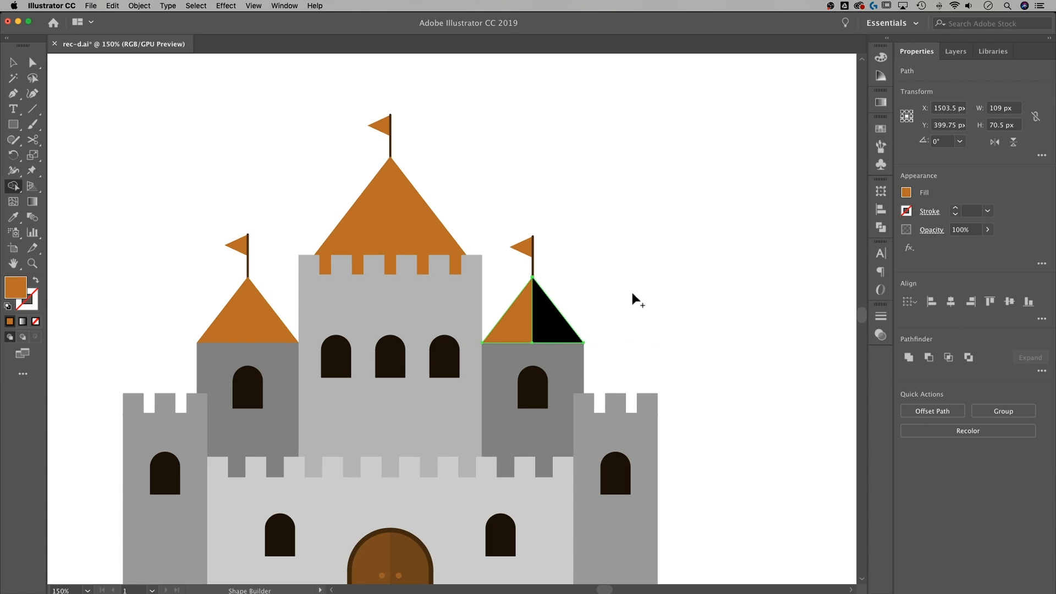
# Set the opacity of the black half on the right side tower's roof to 10%
pyautogui.press('v')
pyautogui.click(653, 252)
pyautogui.click(548, 320)
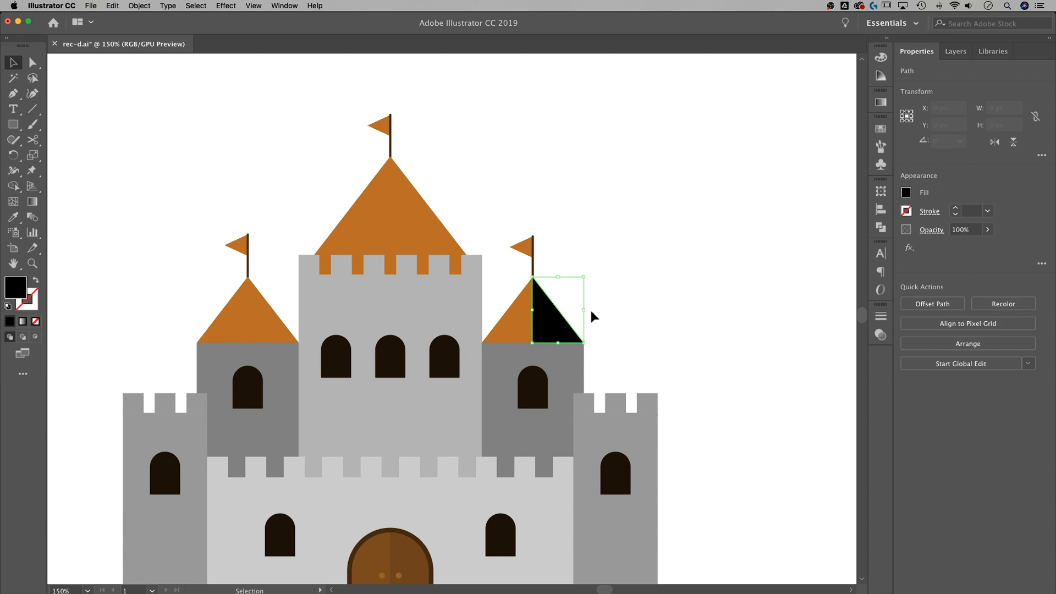
pyautogui.click(972, 229)
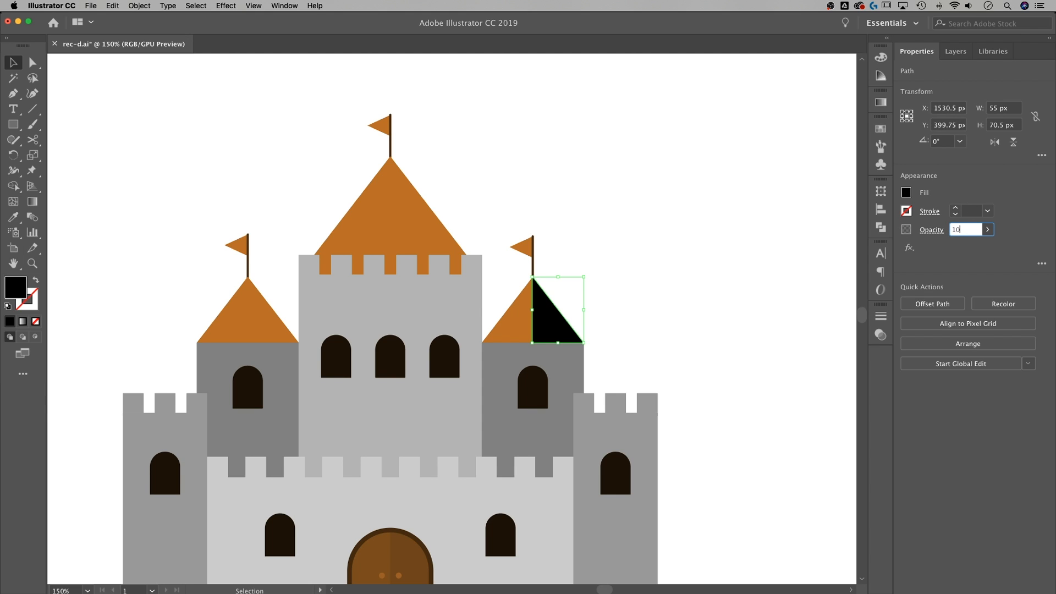
pyautogui.write('10')
pyautogui.press('Return')
pyautogui.click(712, 245)
# Copy the roof shading from the right side tower onto the right half of the left side tower's roof
pyautogui.scroll(-5, 733, 245)
pyautogui.hscroll(-3, 733, 245)
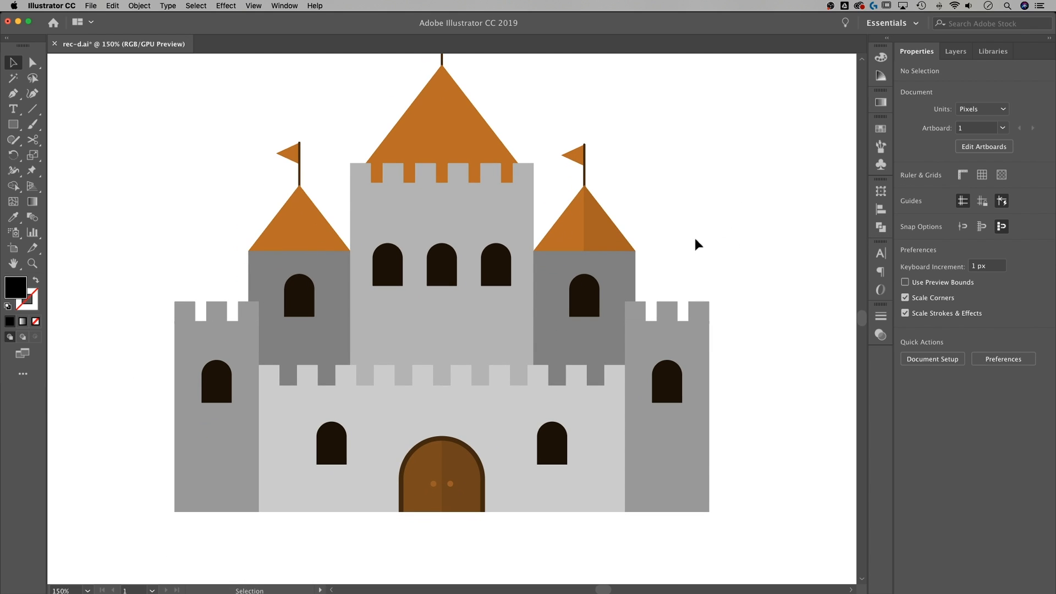
pyautogui.scroll(4, 680, 205)
pyautogui.hscroll(-2, 680, 205)
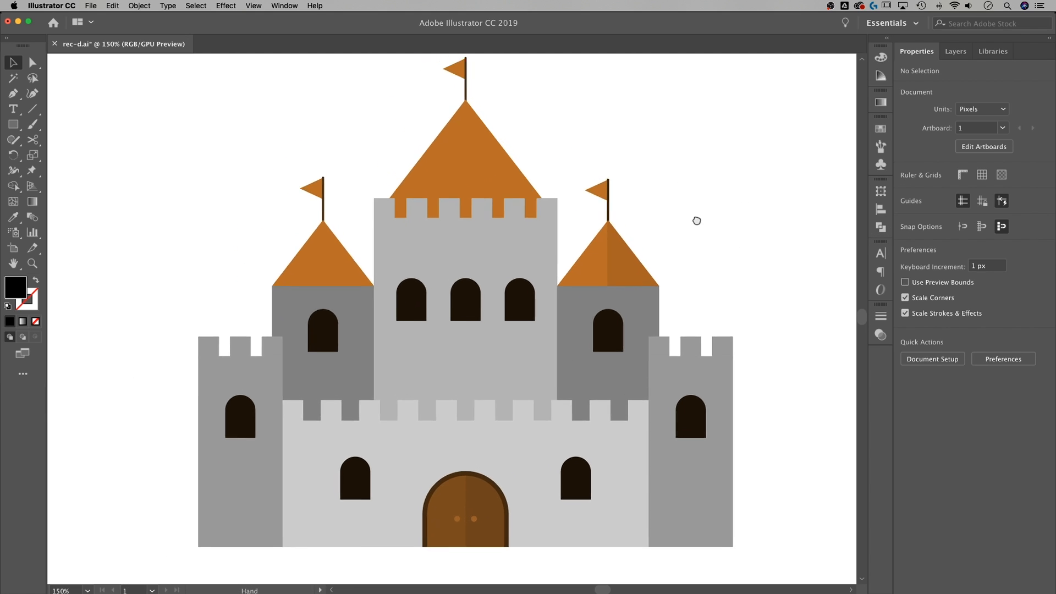
pyautogui.scroll(4, 699, 183)
pyautogui.hscroll(-2, 698, 183)
pyautogui.press('m')
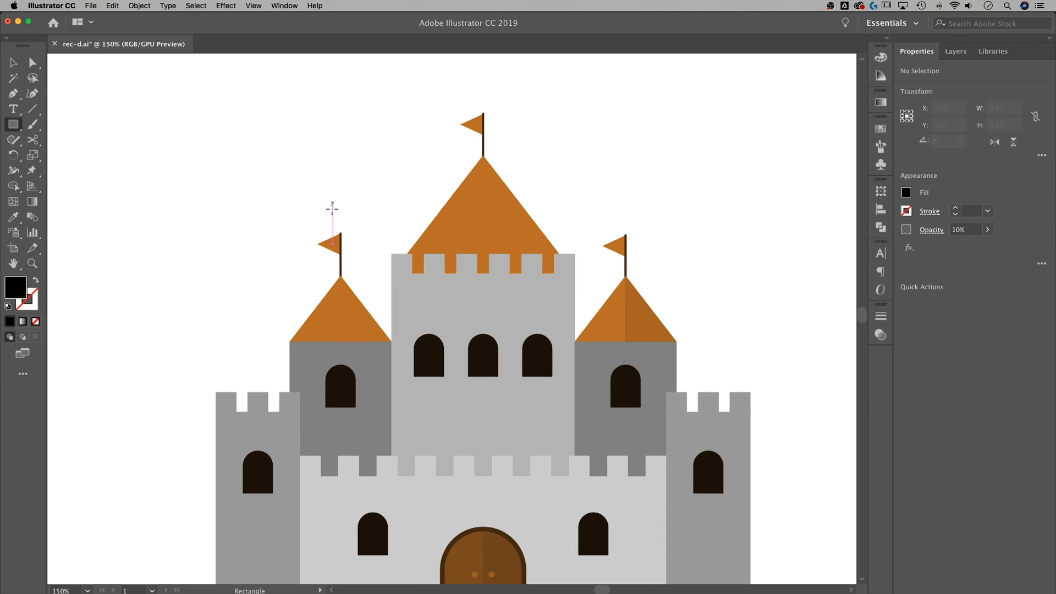
pyautogui.press('v')
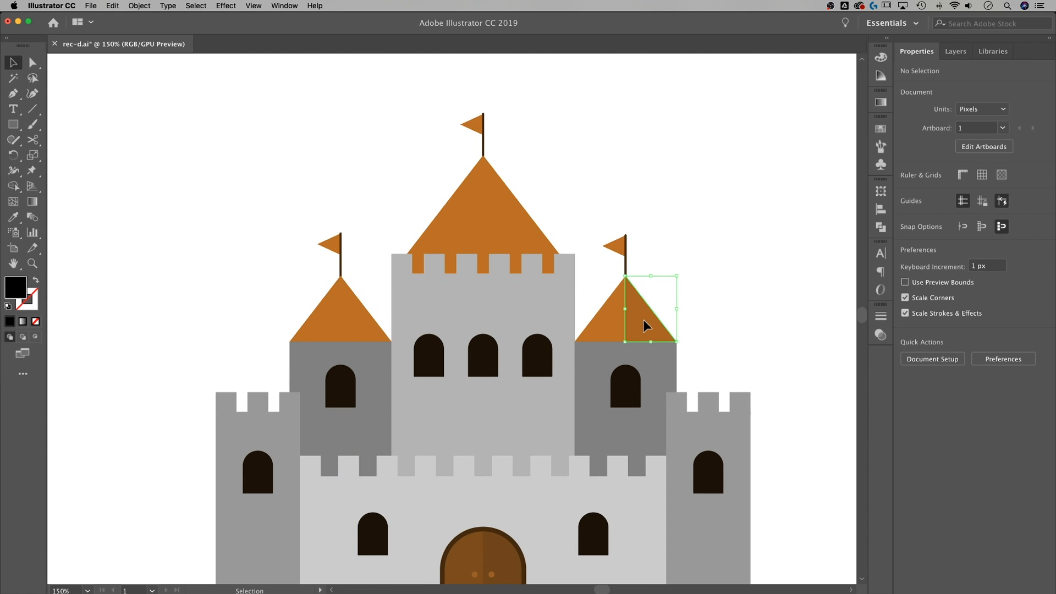
pyautogui.click(643, 319)
pyautogui.moveTo(642, 318); pyautogui.dragTo(358, 318)
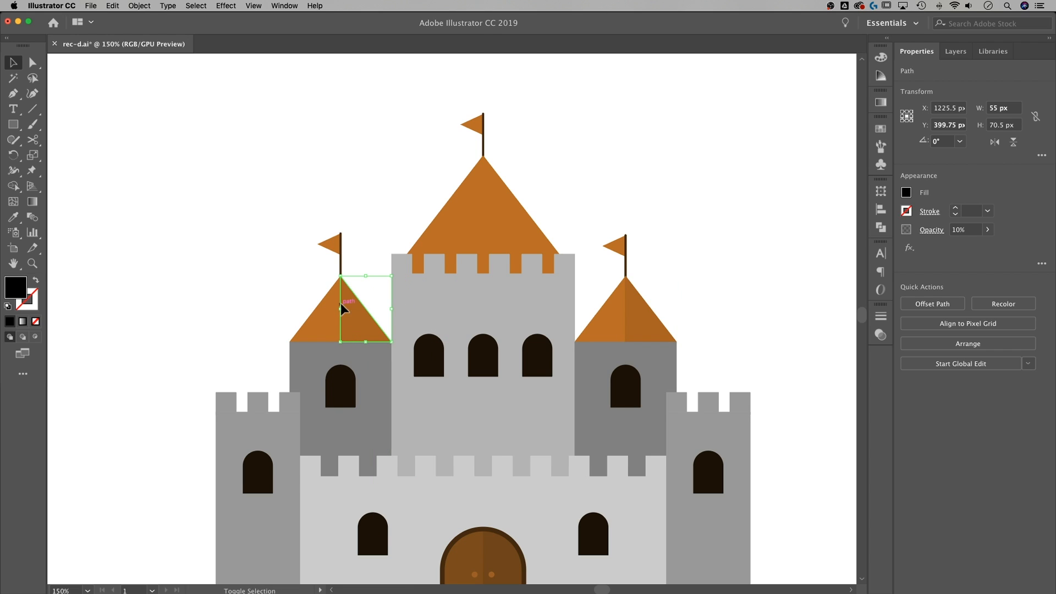
pyautogui.click(400, 173)
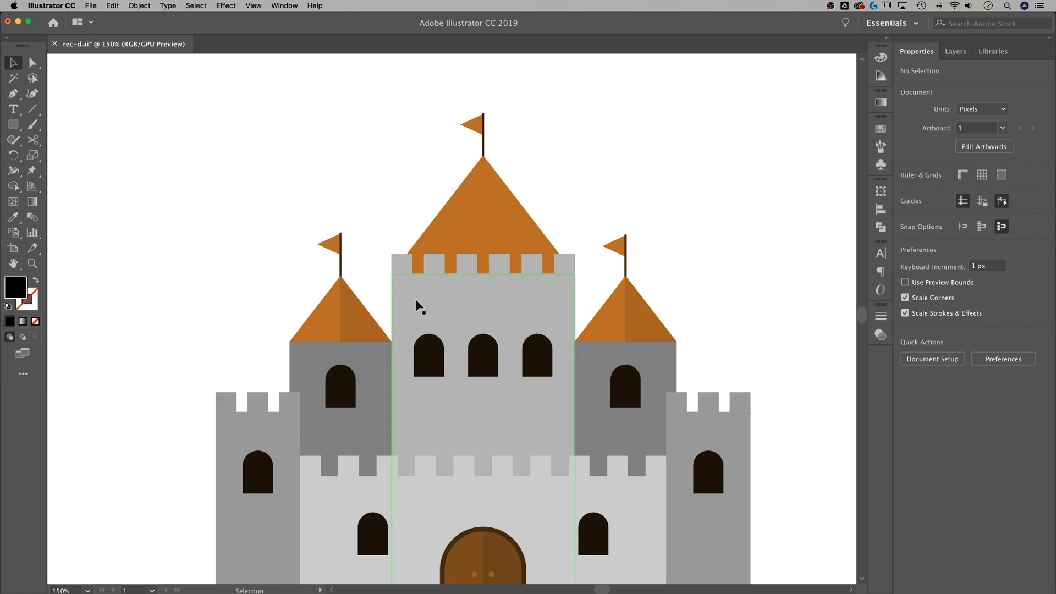
# Bring the central tower's orange roof in front of its battlements
pyautogui.scroll(3, 417, 304)
pyautogui.hscroll(3, 417, 304)
pyautogui.scroll(2, 523, 203)
pyautogui.hscroll(1, 523, 202)
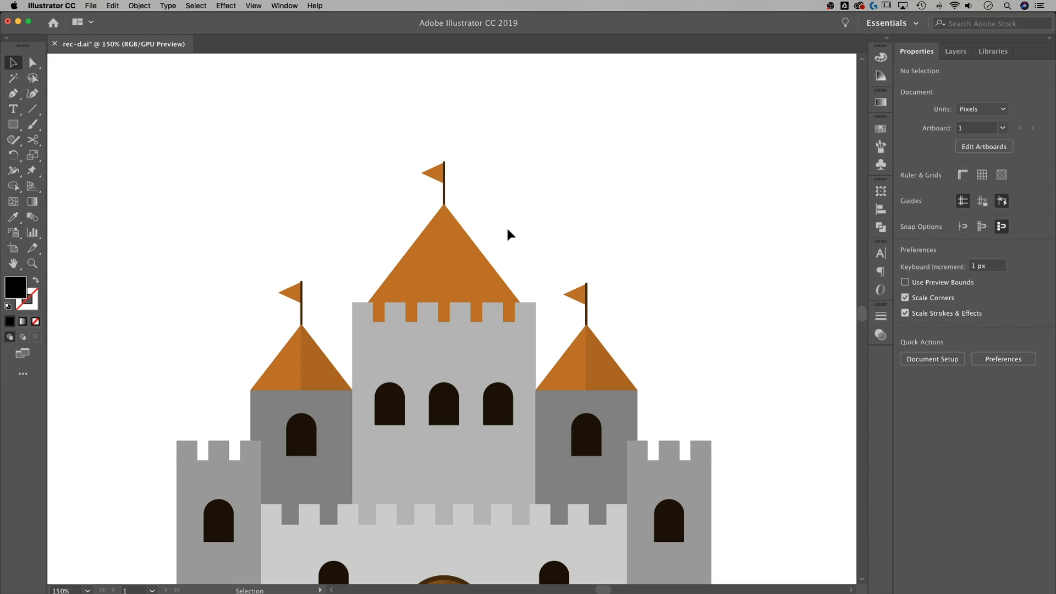
pyautogui.click(461, 246)
pyautogui.rightClick(447, 249)
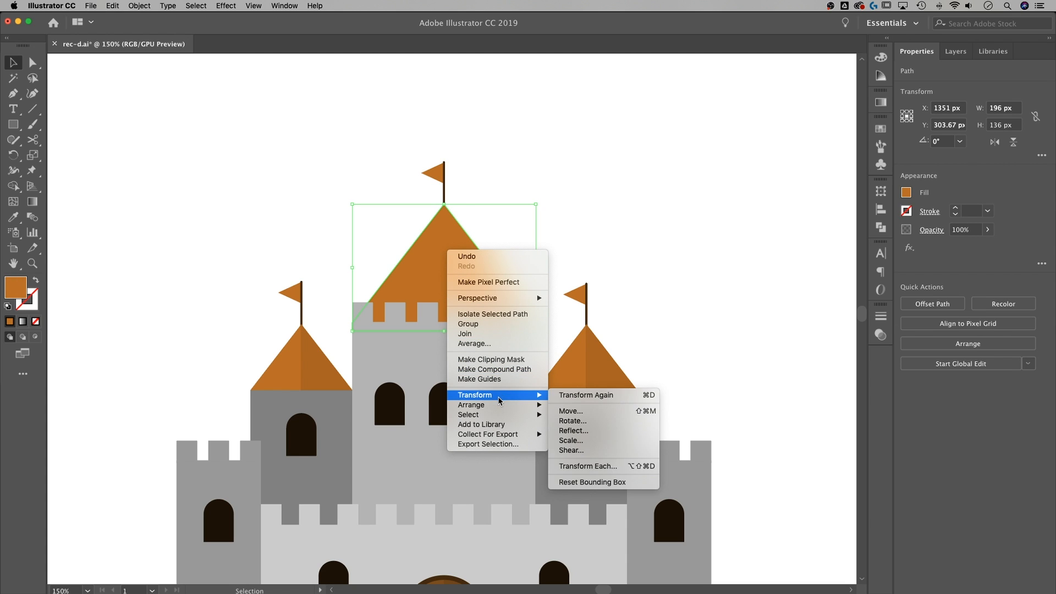
pyautogui.moveTo(512, 407)
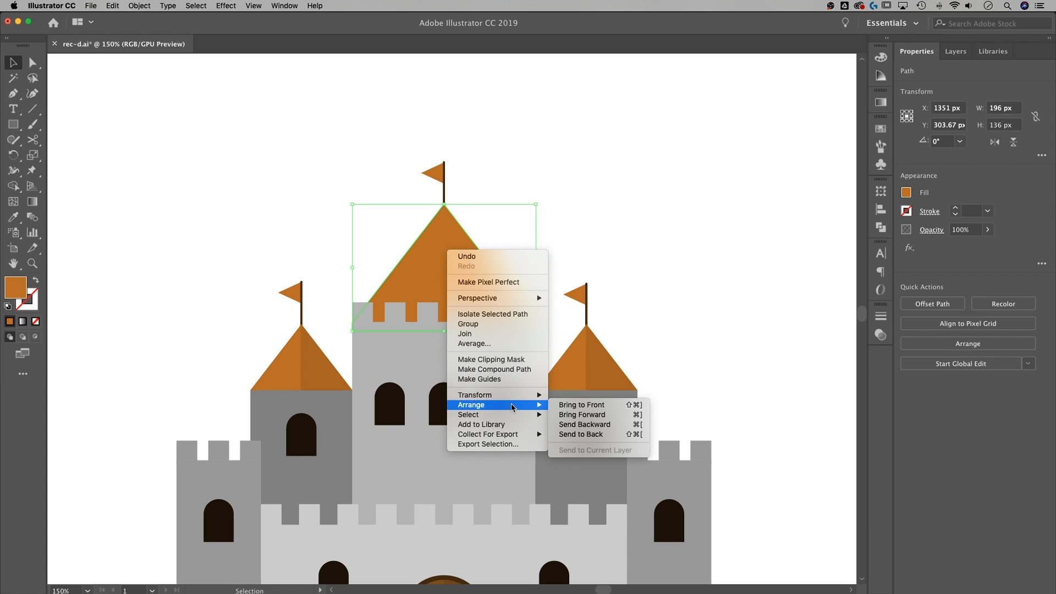
pyautogui.click(591, 415)
pyautogui.click(182, 135)
# Draw a black-filled rectangle about 152 by 194 px over the right half of the central roof, starting at its centreline
pyautogui.click(13, 125)
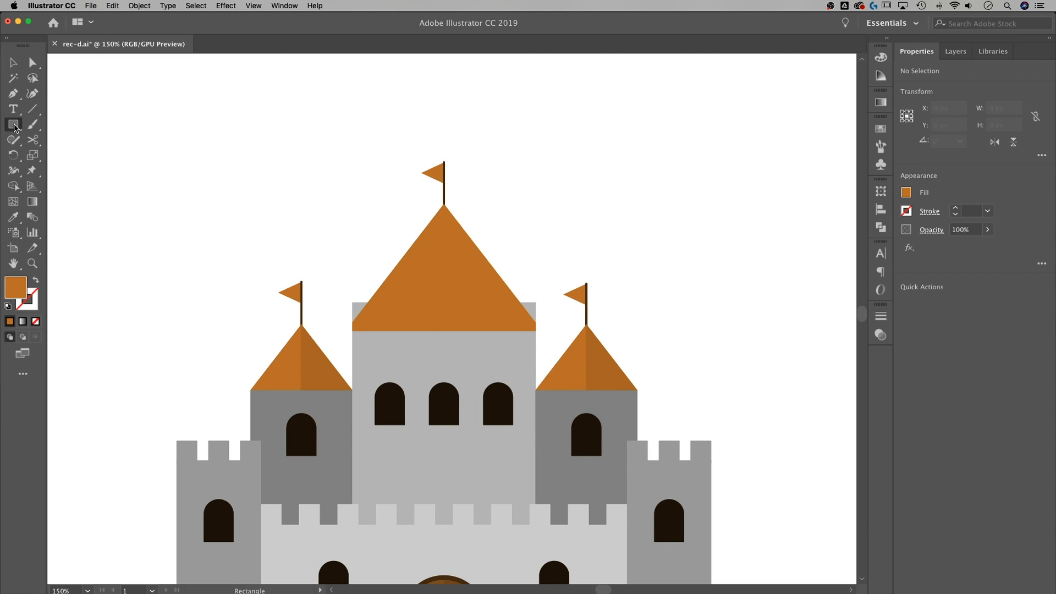
pyautogui.doubleClick(16, 288)
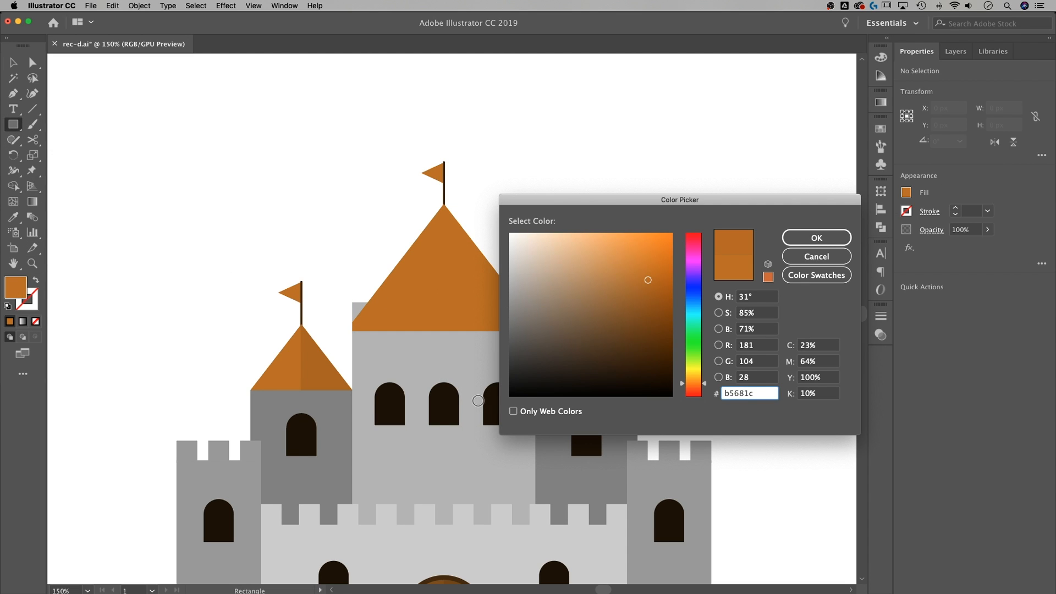
pyautogui.click(508, 400)
pyautogui.click(817, 237)
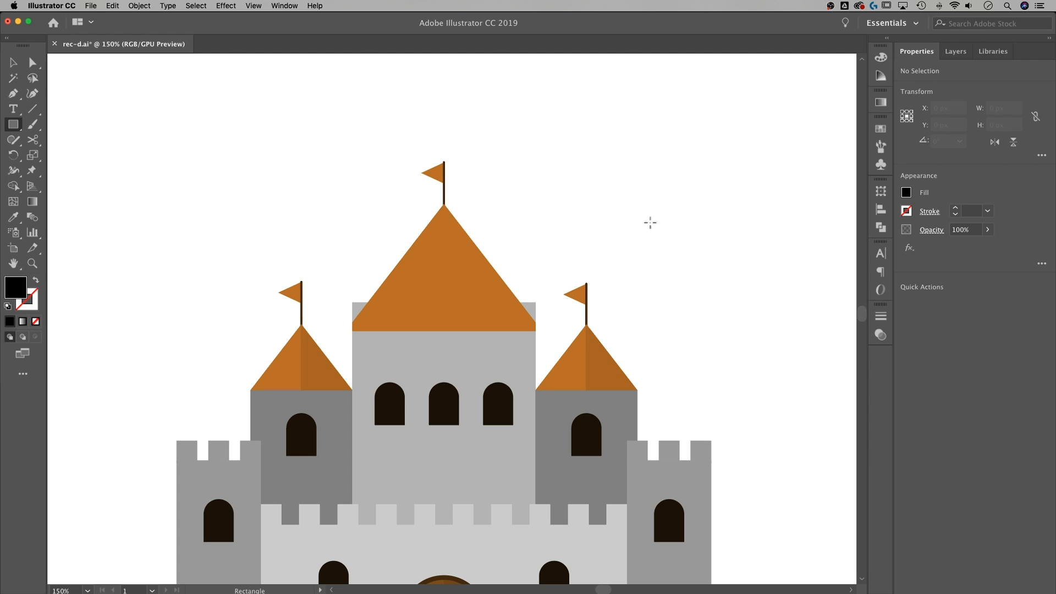
pyautogui.moveTo(581, 175); pyautogui.dragTo(444, 344)
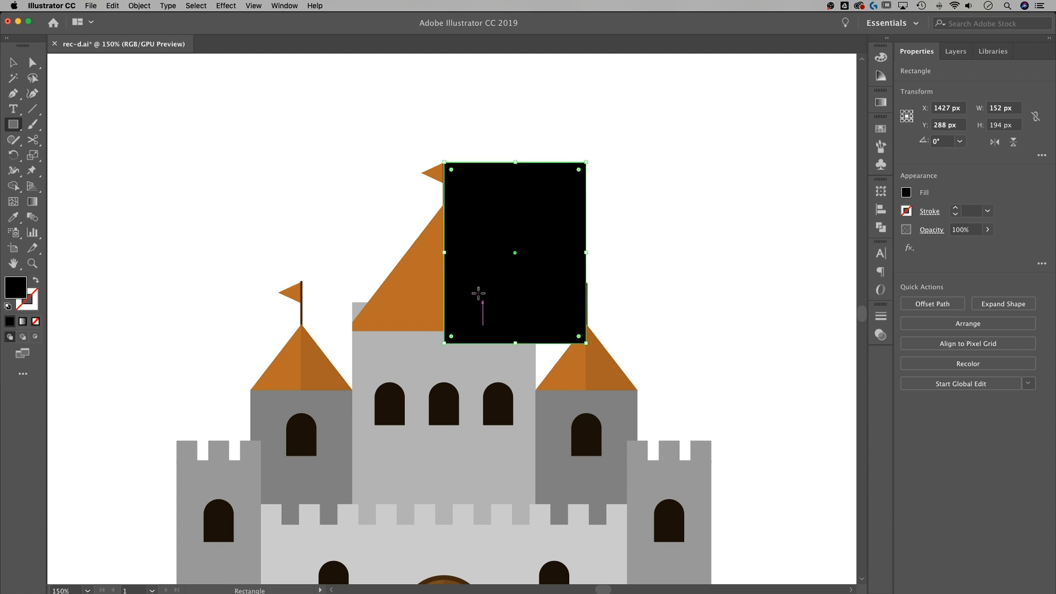
# Trim the black rectangle with the Shape Builder so it covers only the right half of the central tower's roof
pyautogui.press('v')
pyautogui.keyDown('shift'); pyautogui.click(417, 277); pyautogui.keyUp('shift')
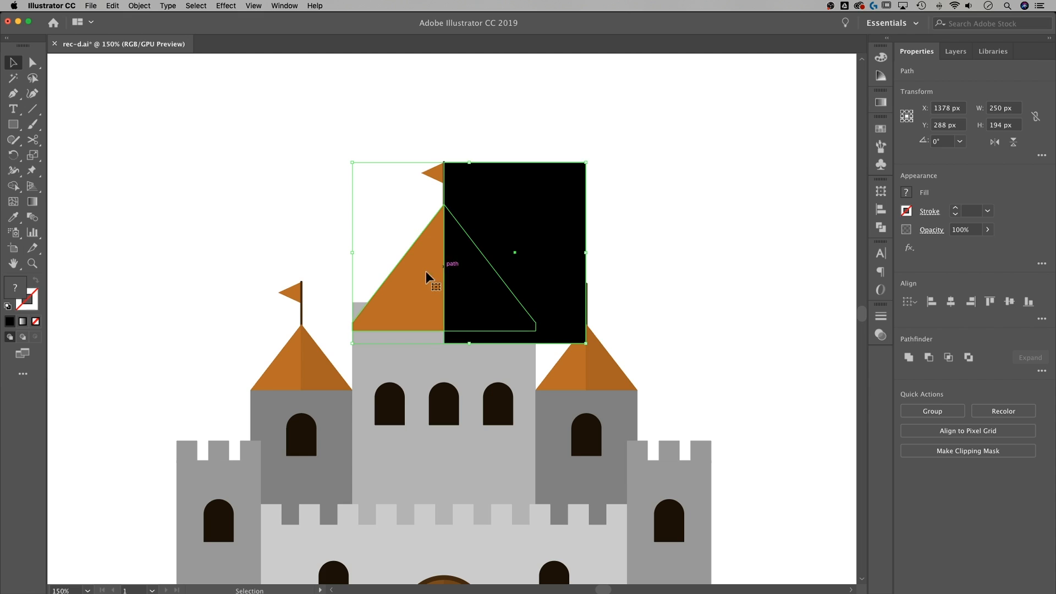
pyautogui.click(13, 186)
pyautogui.keyDown('alt'); pyautogui.click(507, 186); pyautogui.keyUp('alt')
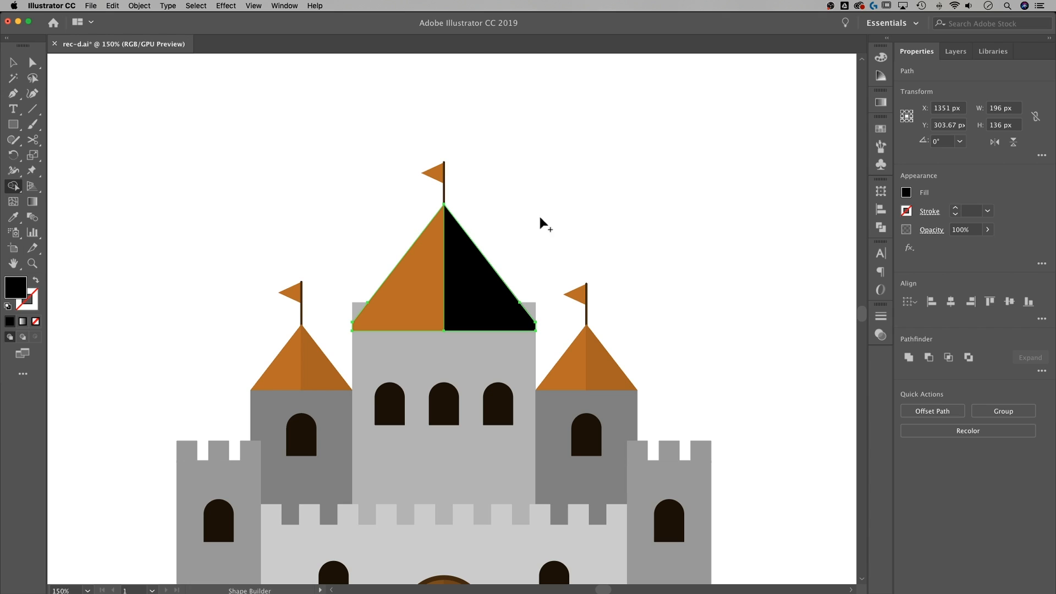
# Set the opacity of the black half on the central tower's roof to 10%
pyautogui.press('v')
pyautogui.click(565, 227)
pyautogui.click(490, 275)
pyautogui.click(979, 228)
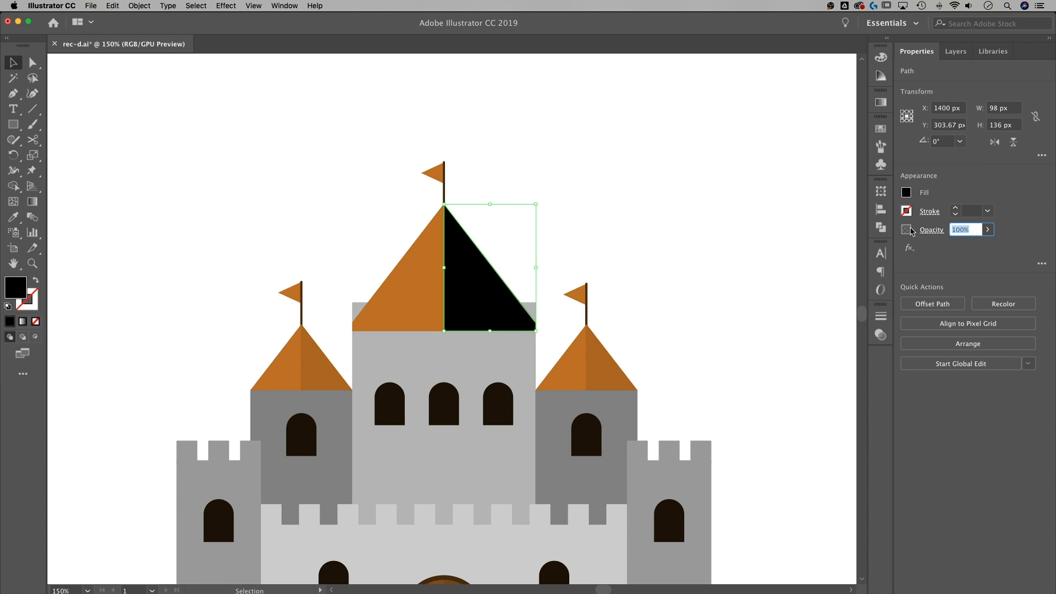
pyautogui.write('10')
pyautogui.press('Return')
pyautogui.click(638, 223)
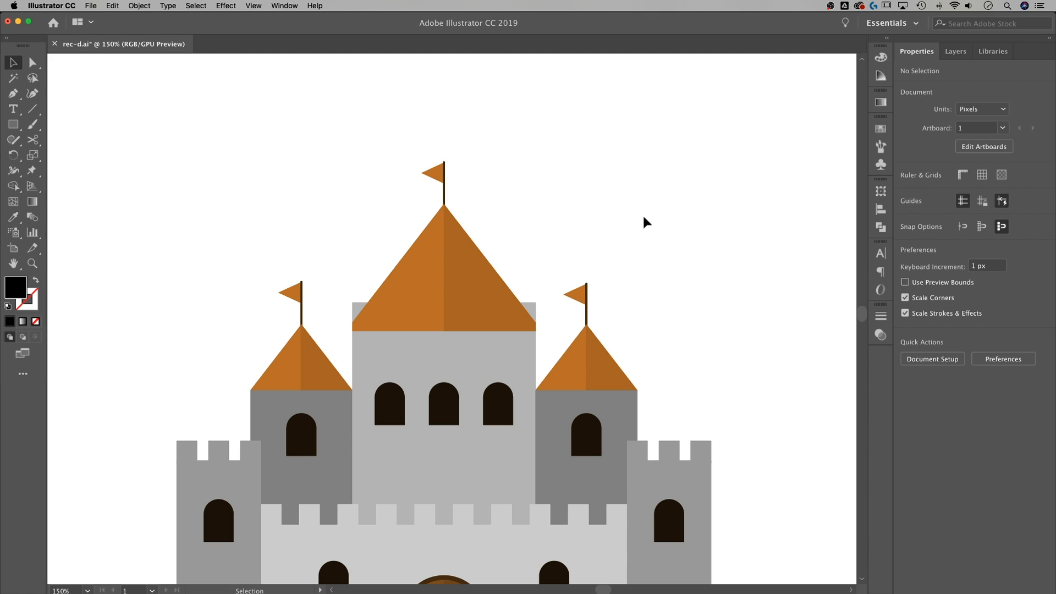
# Group the central tower's orange roof with its shading half
pyautogui.click(474, 279)
pyautogui.keyDown('shift'); pyautogui.click(420, 279); pyautogui.keyUp('shift')
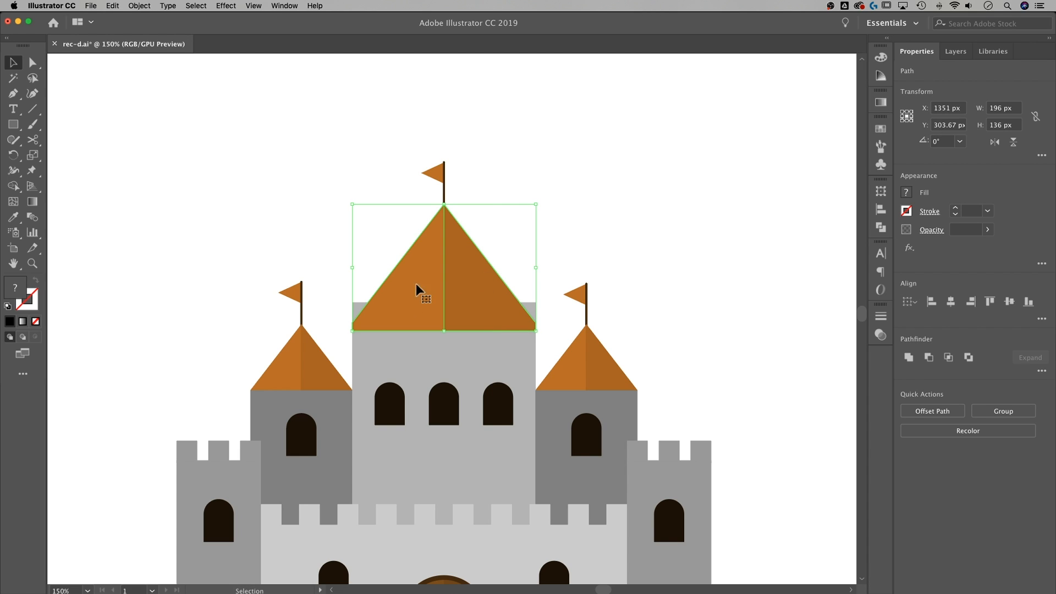
pyautogui.rightClick(438, 279)
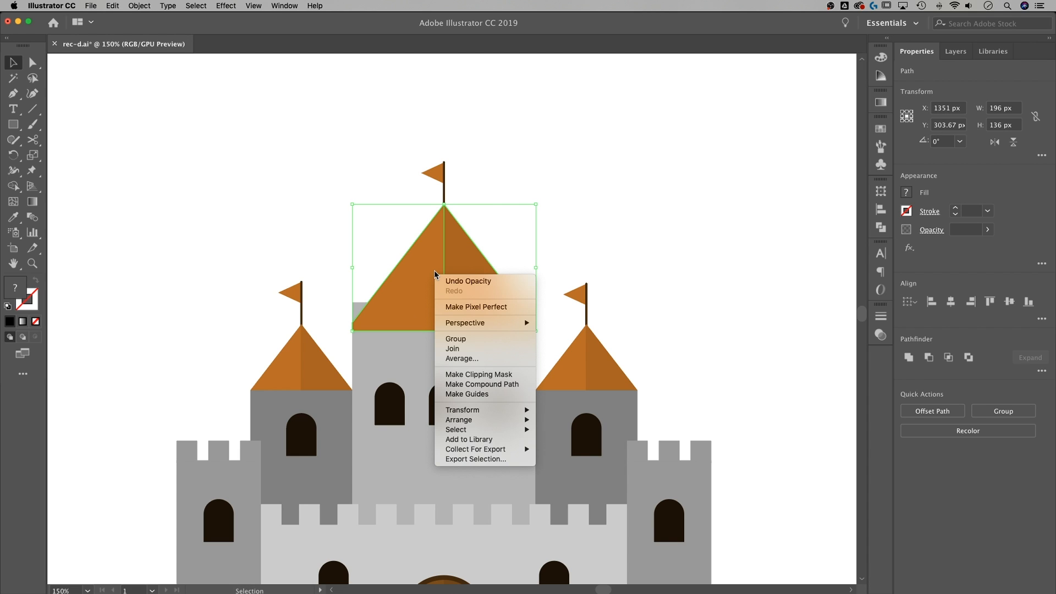
pyautogui.click(456, 339)
# Send the central roof group and its flag to the back, behind the tower's battlements
pyautogui.rightClick(424, 251)
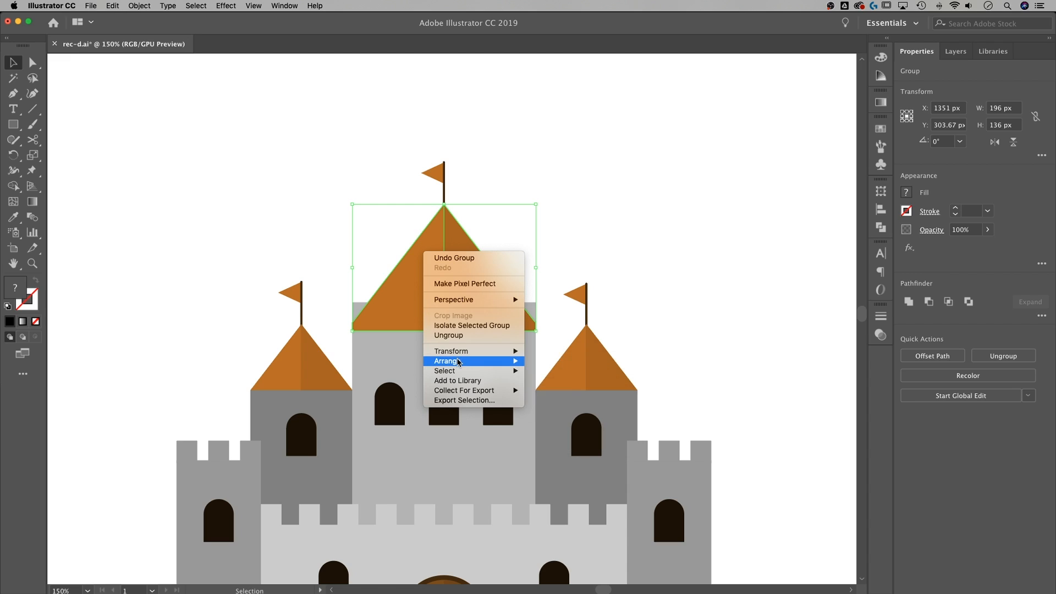
pyautogui.click(488, 123)
pyautogui.moveTo(524, 130); pyautogui.dragTo(414, 223)
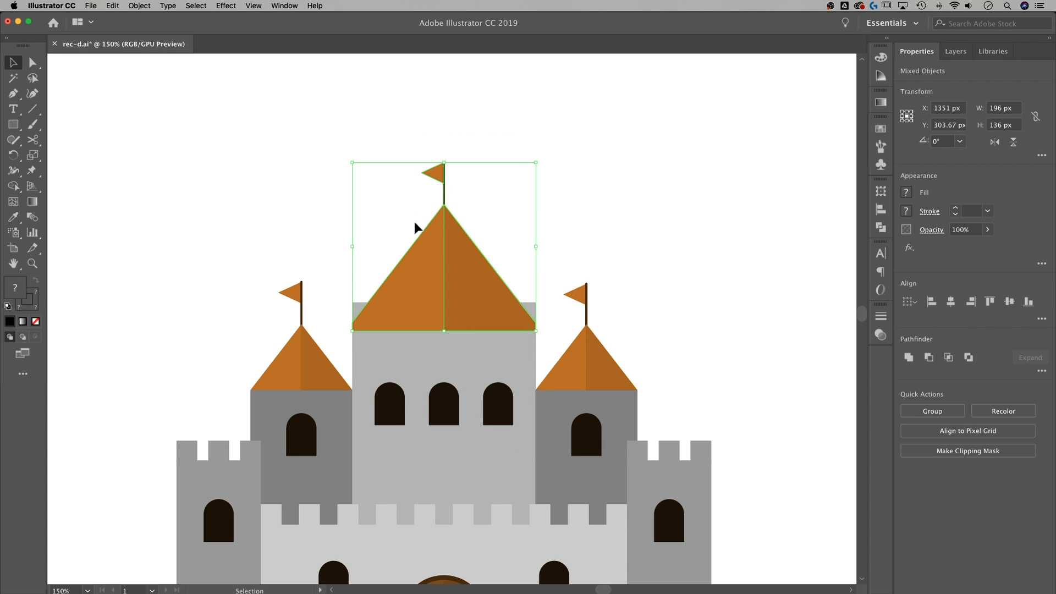
pyautogui.rightClick(435, 244)
pyautogui.moveTo(472, 342)
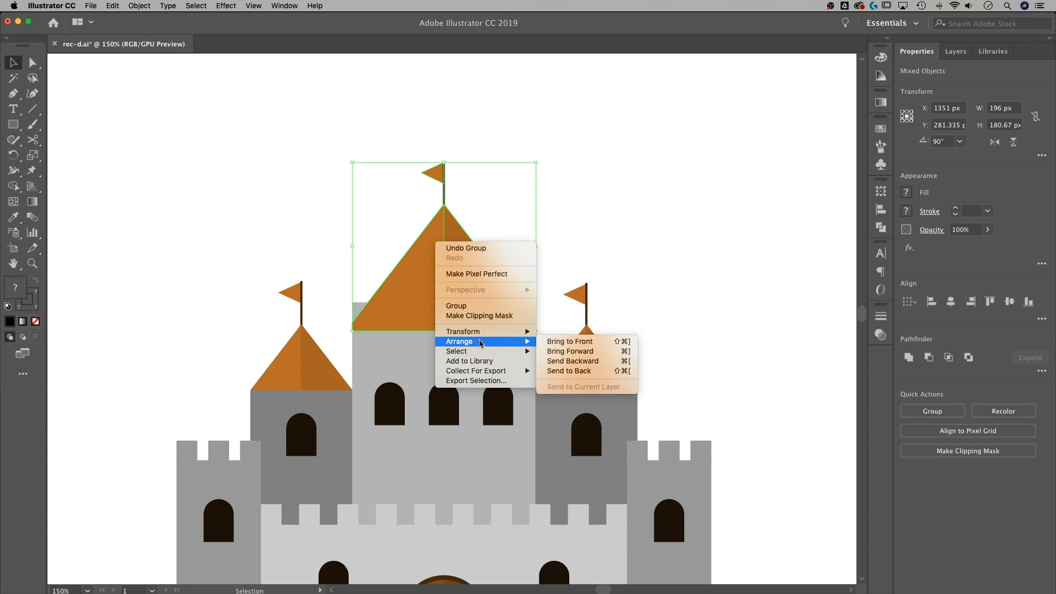
pyautogui.click(568, 370)
pyautogui.click(669, 203)
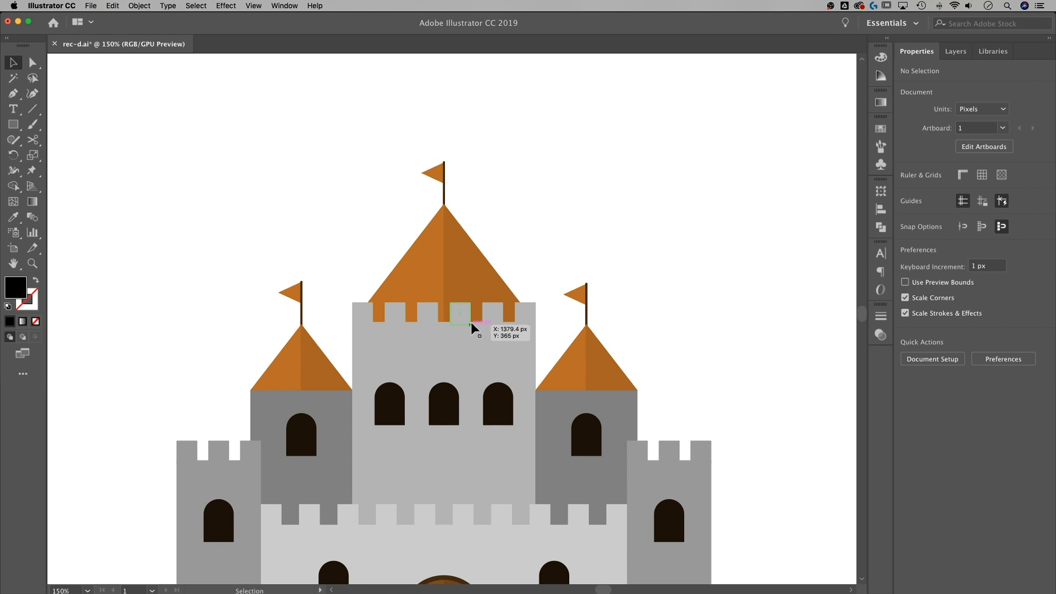
# Draw a black-filled rectangle about 392 by 51 px along the base of the front wall, spanning between the two outer towers
pyautogui.moveTo(664, 224); pyautogui.dragTo(657, 141)
pyautogui.moveTo(689, 214); pyautogui.dragTo(715, 153)
pyautogui.moveTo(536, 530); pyautogui.dragTo(540, 526)
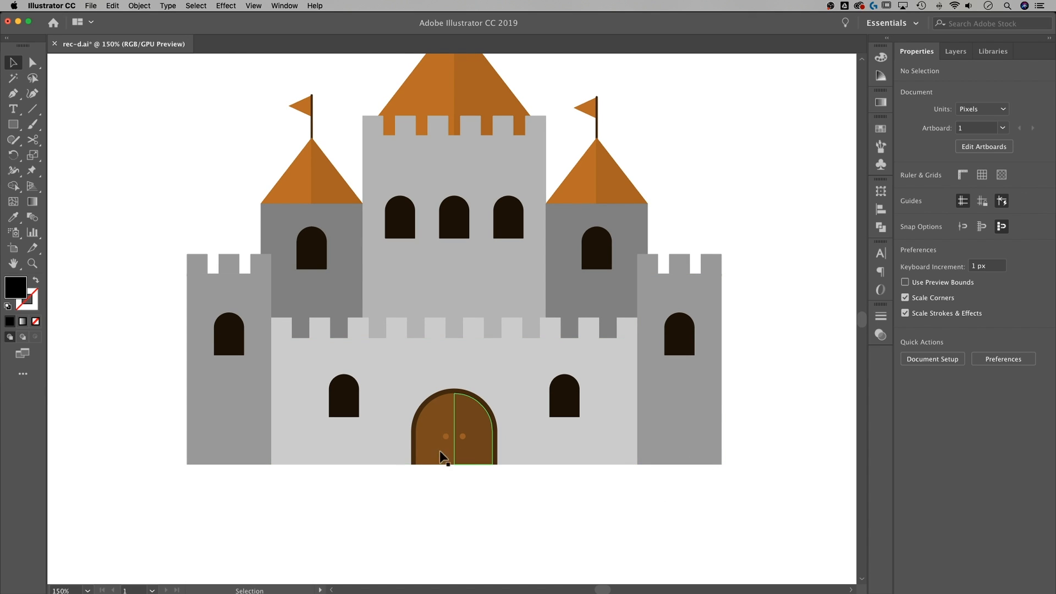
pyautogui.moveTo(148, 474); pyautogui.dragTo(226, 449)
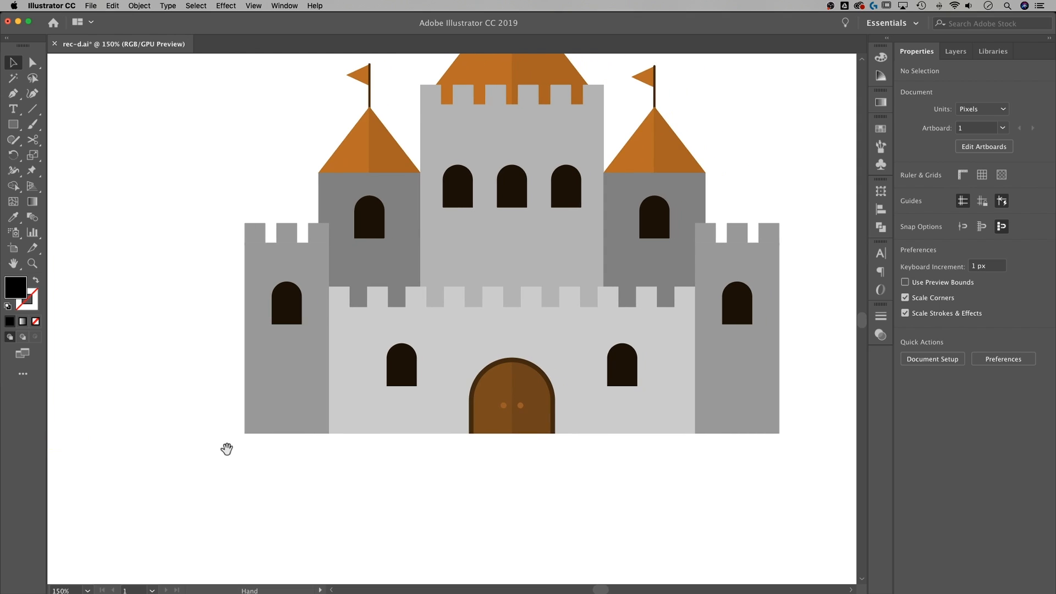
pyautogui.press('m')
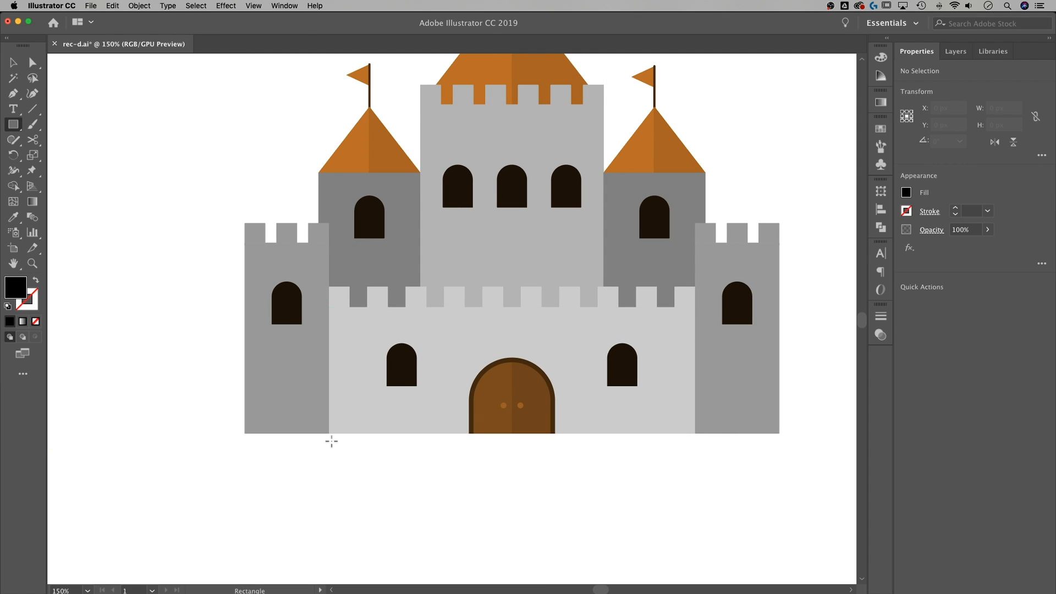
pyautogui.moveTo(328, 450)
pyautogui.mouseDown()
pyautogui.moveTo(455, 409)
pyautogui.moveTo(695, 403)
pyautogui.mouseUp()
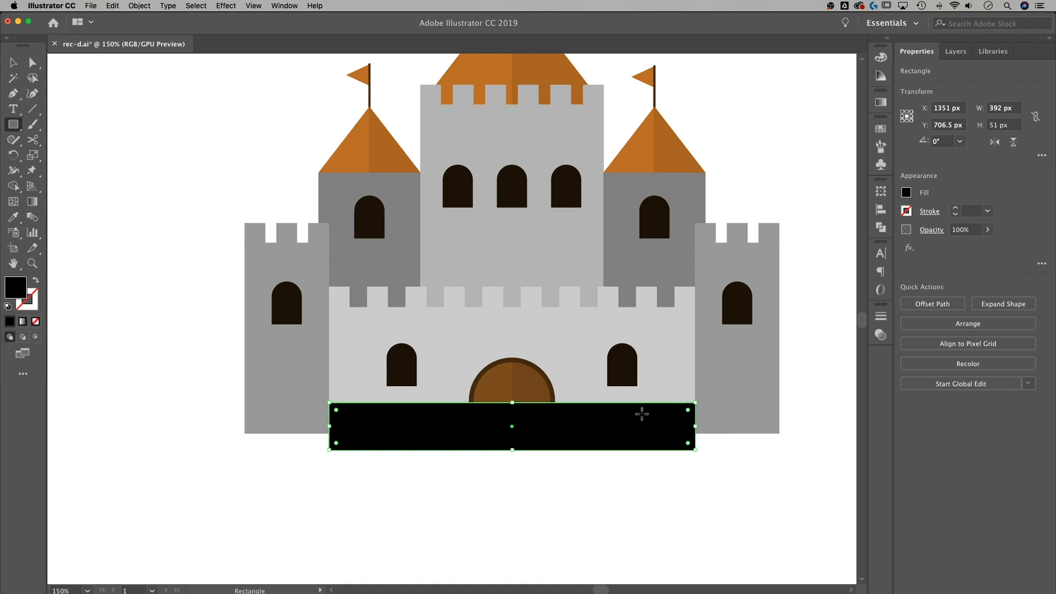
# Bring the arched door group to the front of the black rectangle
pyautogui.press('v')
pyautogui.click(525, 380)
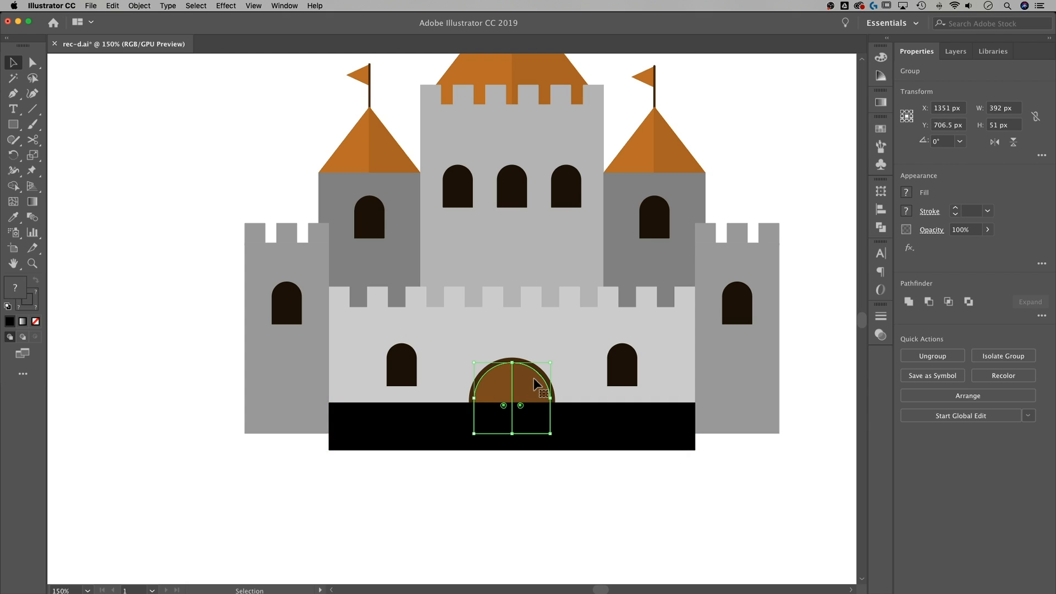
pyautogui.press('a')
pyautogui.click(532, 392)
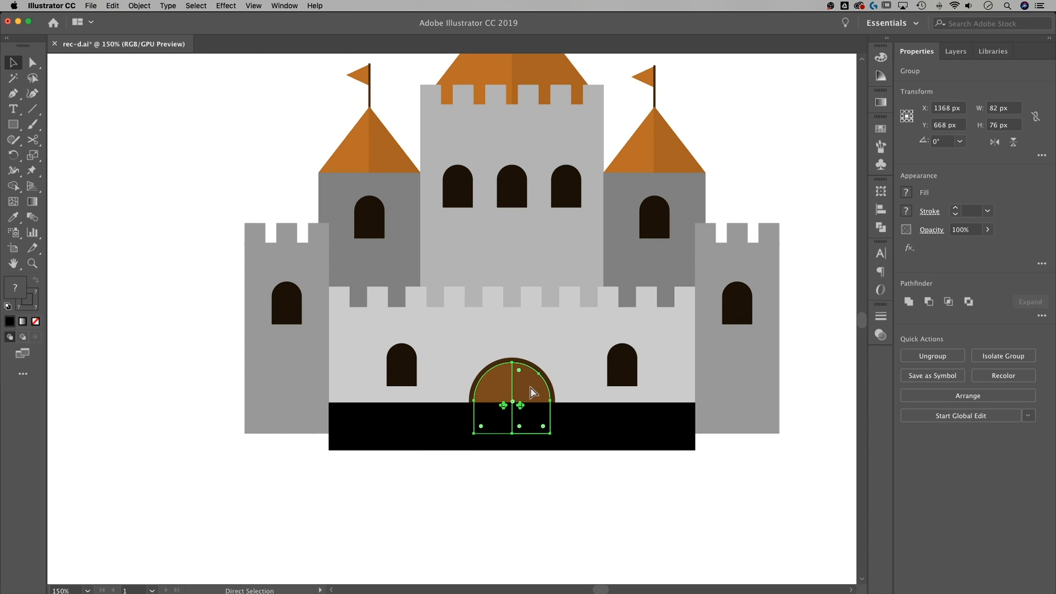
pyautogui.rightClick(529, 379)
pyautogui.moveTo(553, 496)
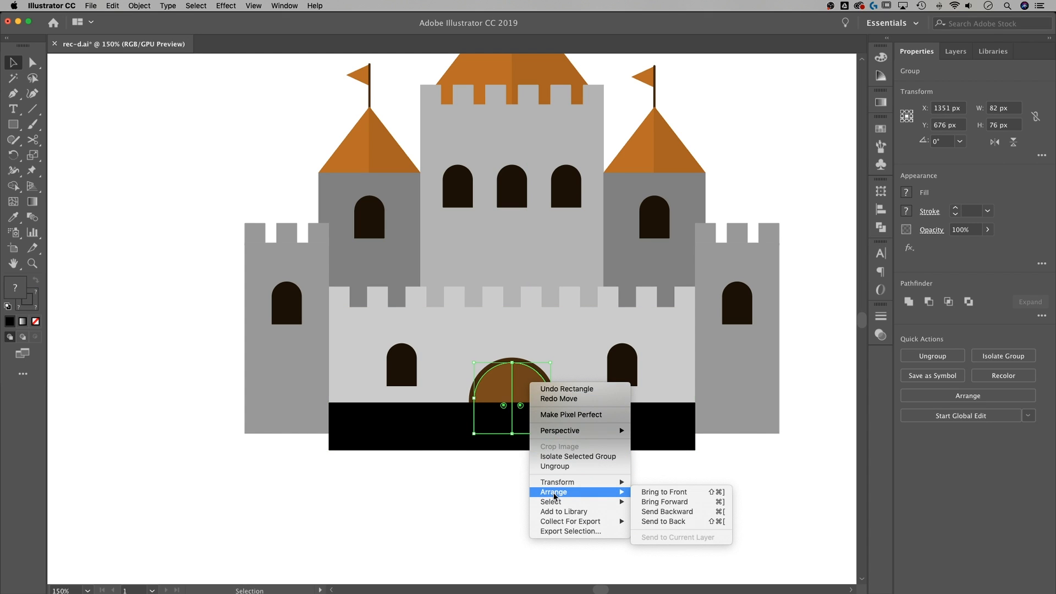
pyautogui.click(673, 492)
pyautogui.click(710, 442)
# Shorten the black rectangle to 33 px high, ending at the wall's base, and set its opacity to 10%
pyautogui.click(654, 425)
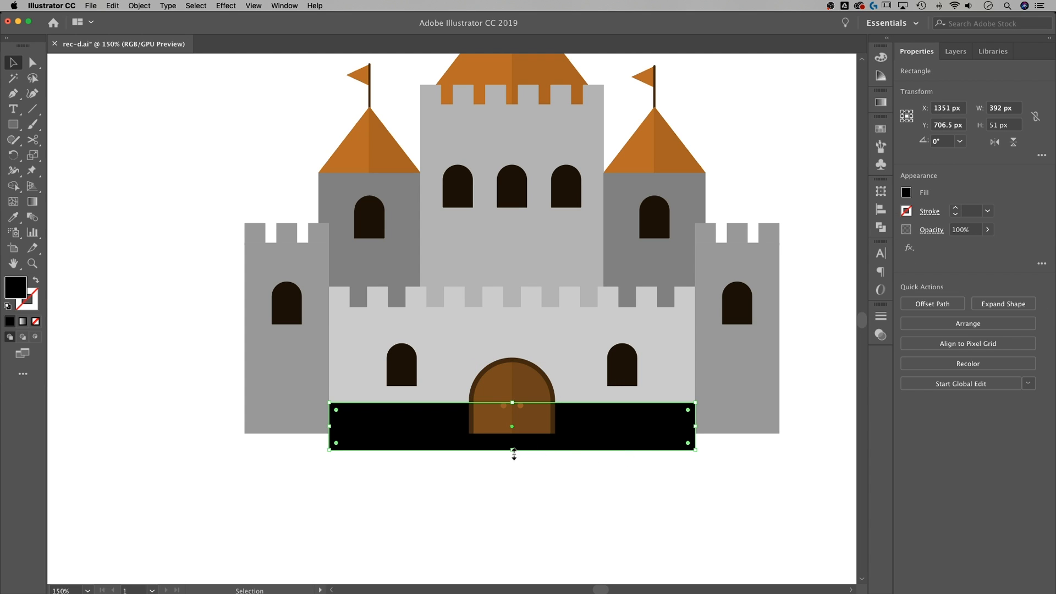
pyautogui.moveTo(514, 452); pyautogui.dragTo(517, 434)
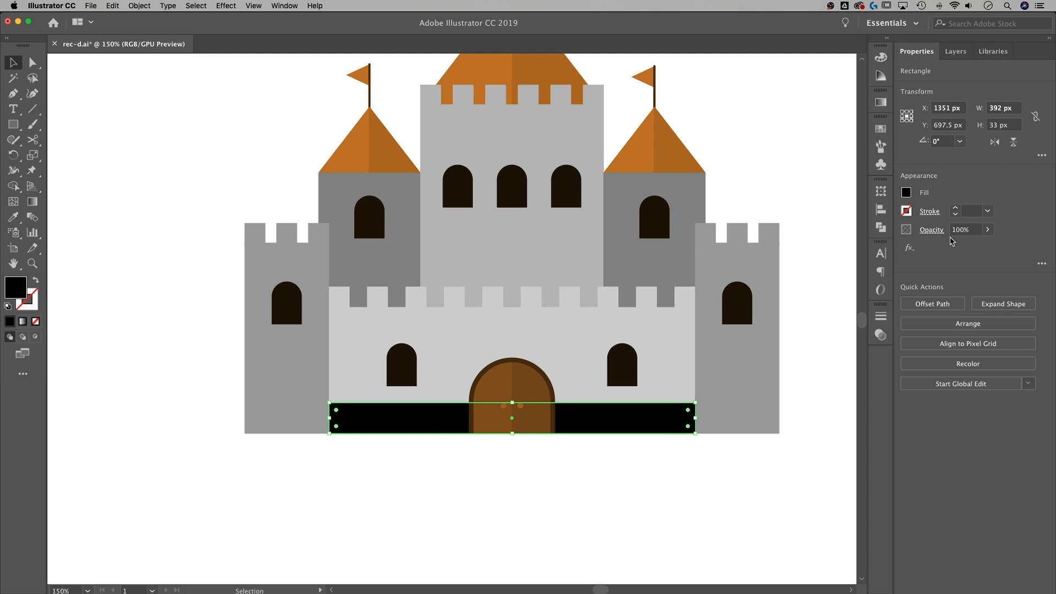
pyautogui.click(976, 228)
pyautogui.write('10')
pyautogui.press('Return')
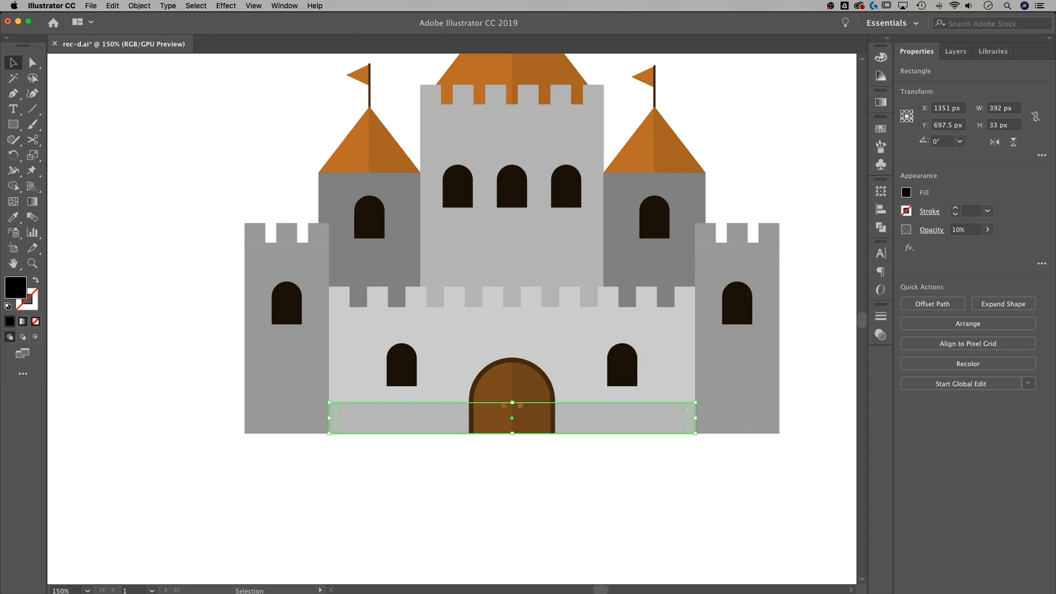
pyautogui.click(667, 468)
# Copy the shading strip onto the base of the right outer tower and resize it to 90 by 54 px
pyautogui.hscroll(5, 634, 502)
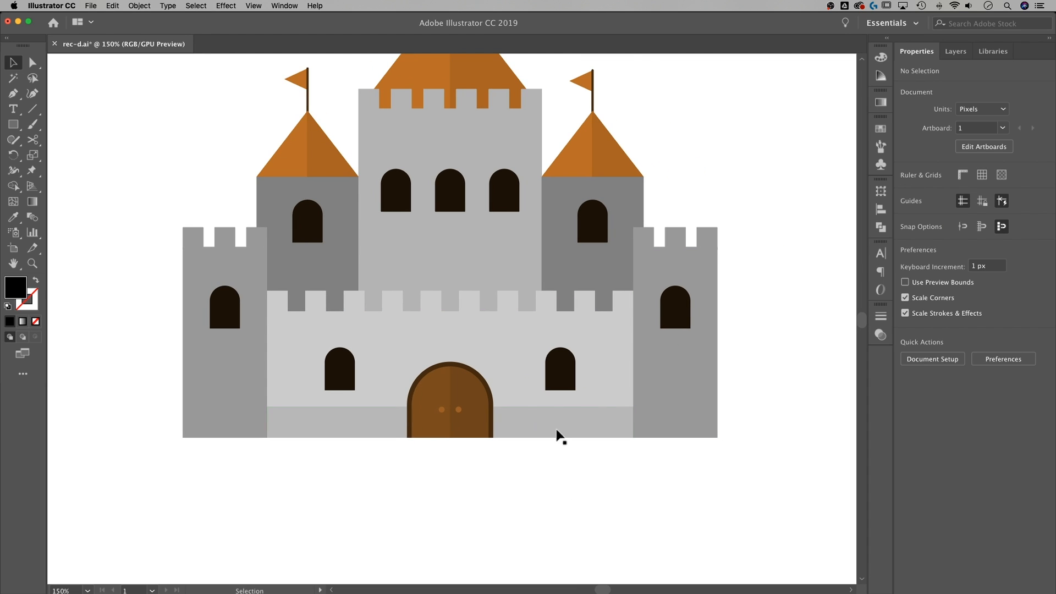
pyautogui.click(541, 417)
pyautogui.moveTo(541, 416); pyautogui.dragTo(623, 415)
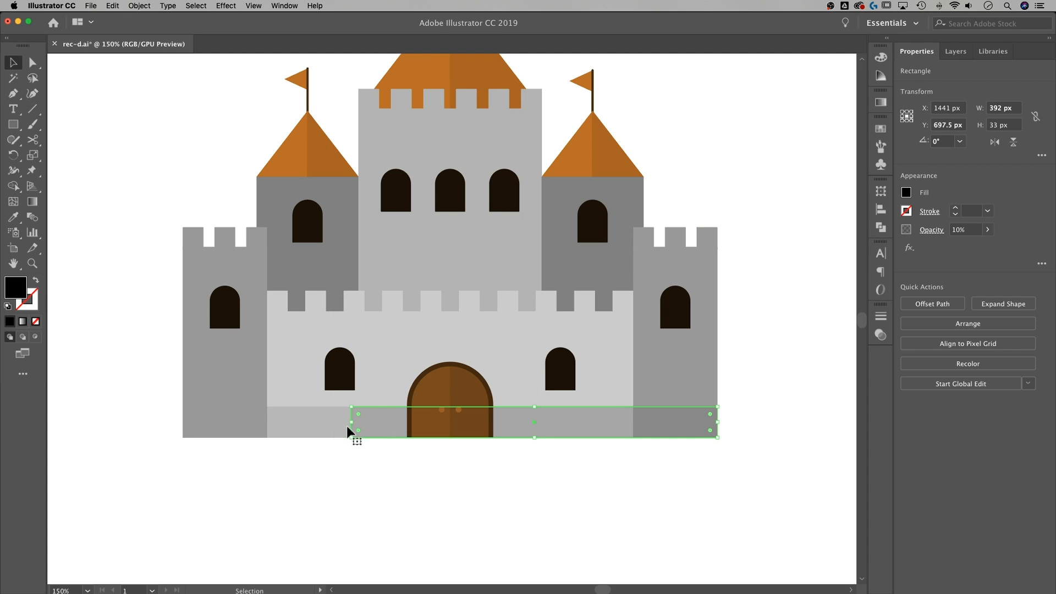
pyautogui.moveTo(353, 410); pyautogui.dragTo(633, 387)
# Duplicate the right outer tower's base shading onto the base of the left outer tower
pyautogui.moveTo(707, 403); pyautogui.dragTo(666, 404)
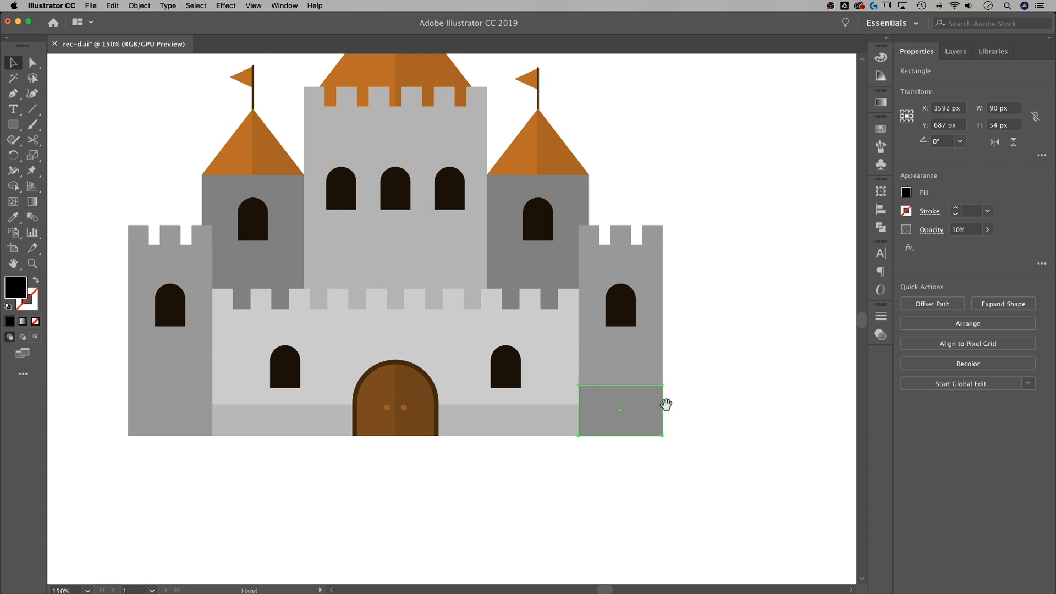
pyautogui.click(673, 413)
pyautogui.click(648, 413)
pyautogui.moveTo(648, 408); pyautogui.dragTo(198, 414)
pyautogui.click(299, 455)
# Copy the tower shading onto the central tower behind the front battlements and widen it to 196 px, matching the tower's width
pyautogui.moveTo(354, 485); pyautogui.dragTo(437, 513)
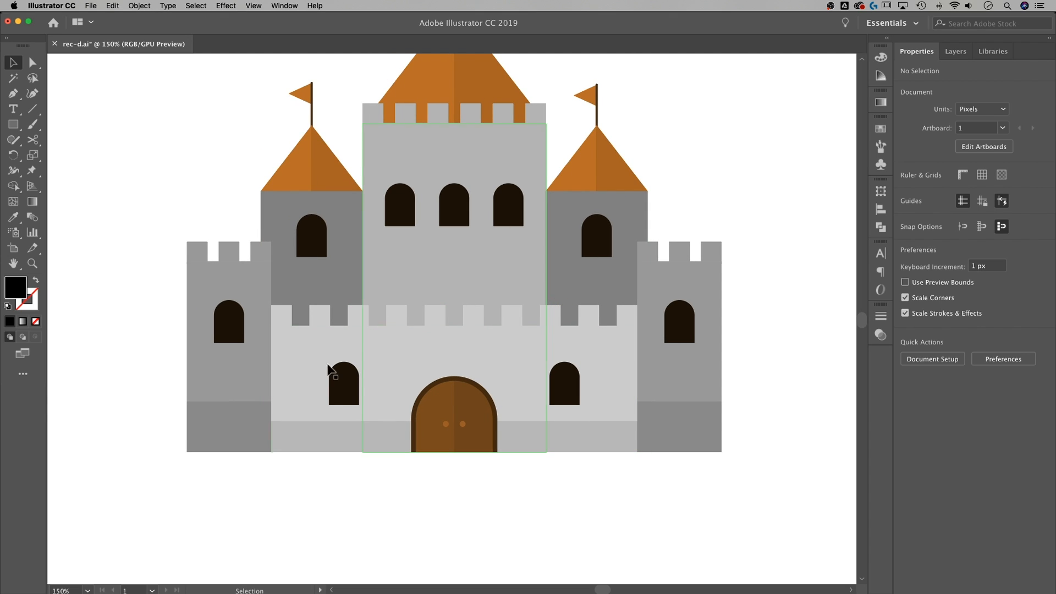
pyautogui.moveTo(238, 432); pyautogui.dragTo(417, 311)
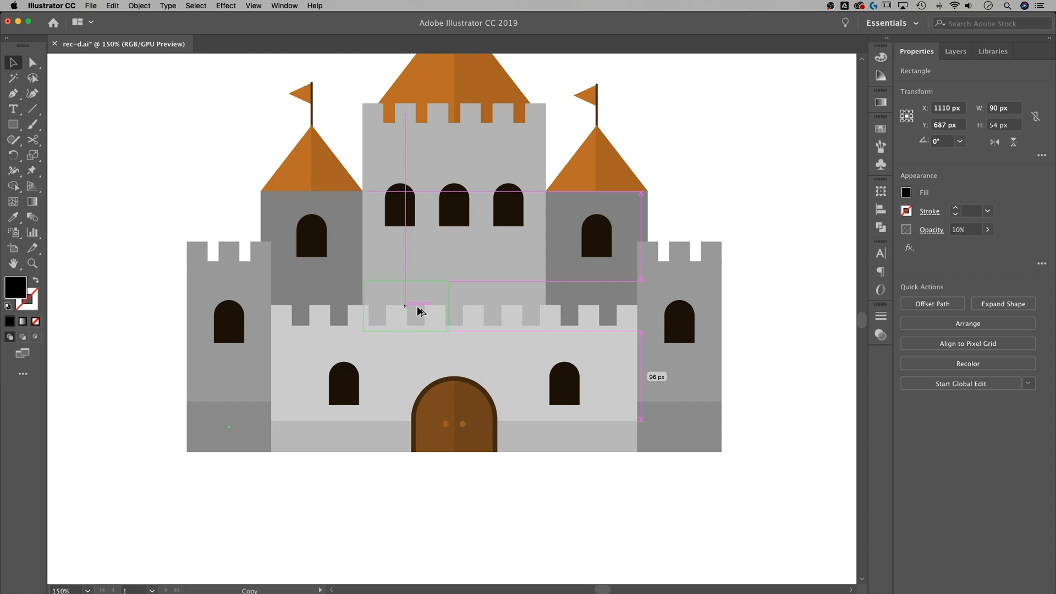
pyautogui.keyDown('shift'); pyautogui.click(427, 263); pyautogui.keyUp('shift')
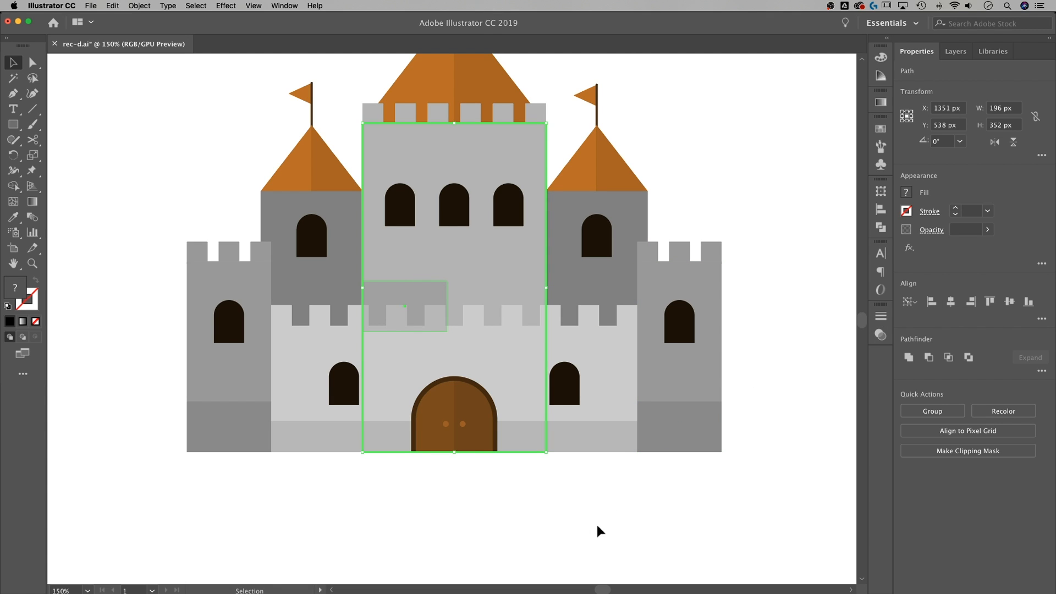
pyautogui.click(600, 467)
pyautogui.press('super+equal')
pyautogui.press('super+equal')
pyautogui.press('super+equal')
pyautogui.hscroll(3, 505, 322)
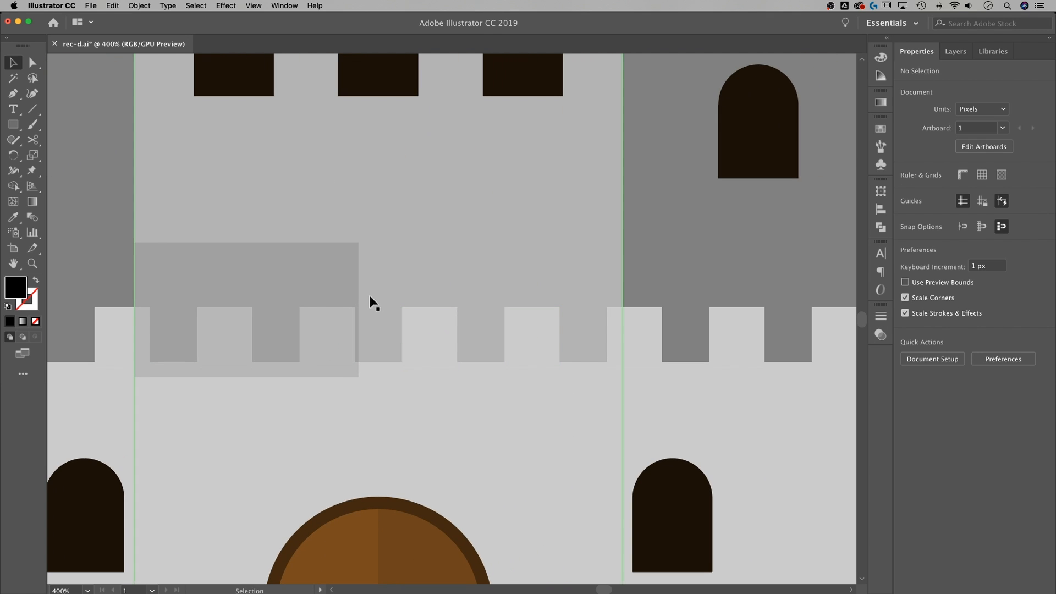
pyautogui.click(350, 286)
pyautogui.moveTo(359, 309); pyautogui.dragTo(624, 290)
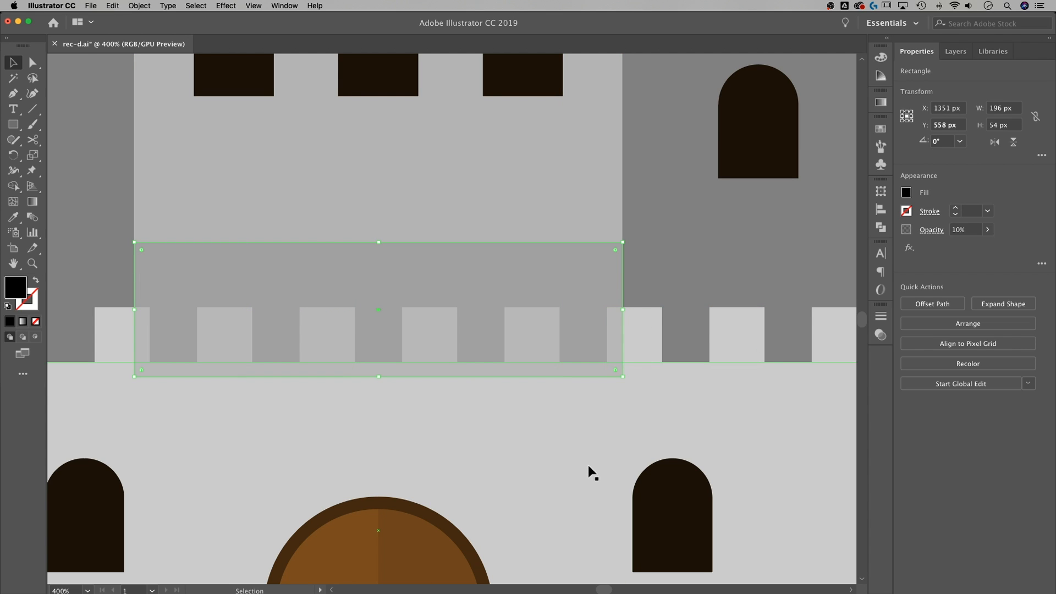
# Bring the front wall with its battlements, windows, door and base shading to the front, leaving out the towers and central shading
pyautogui.press('super+minus')
pyautogui.press('super+minus')
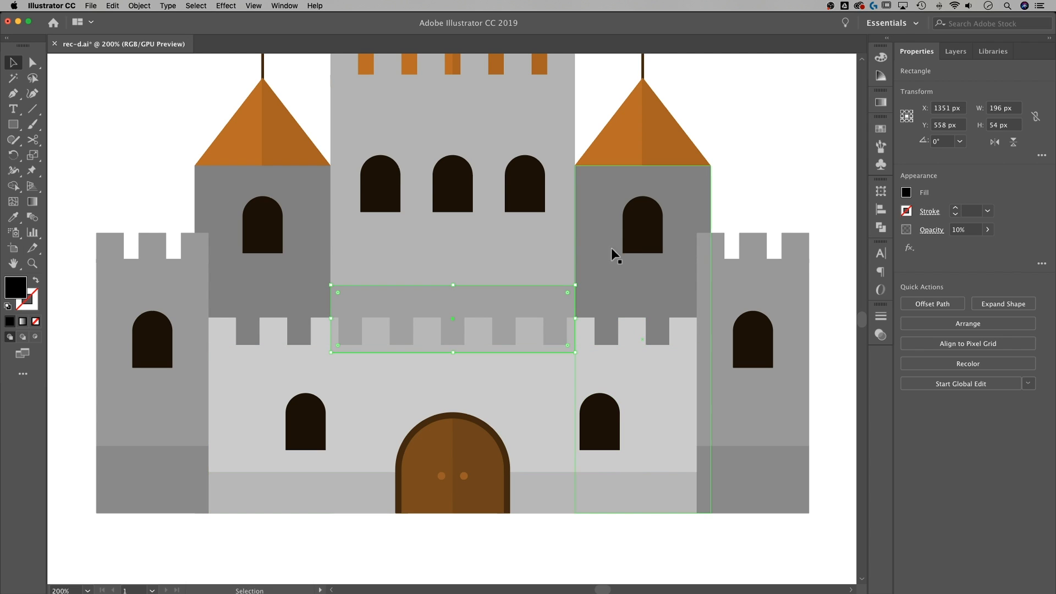
pyautogui.moveTo(692, 529); pyautogui.dragTo(344, 351)
pyautogui.moveTo(224, 325); pyautogui.dragTo(223, 326)
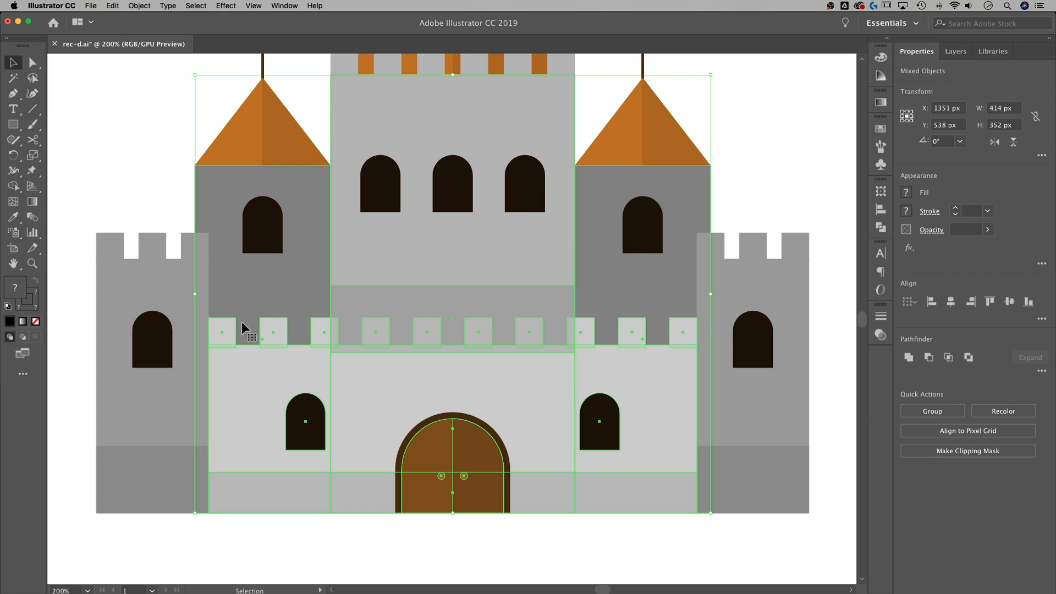
pyautogui.keyDown('shift'); pyautogui.click(312, 280); pyautogui.keyUp('shift')
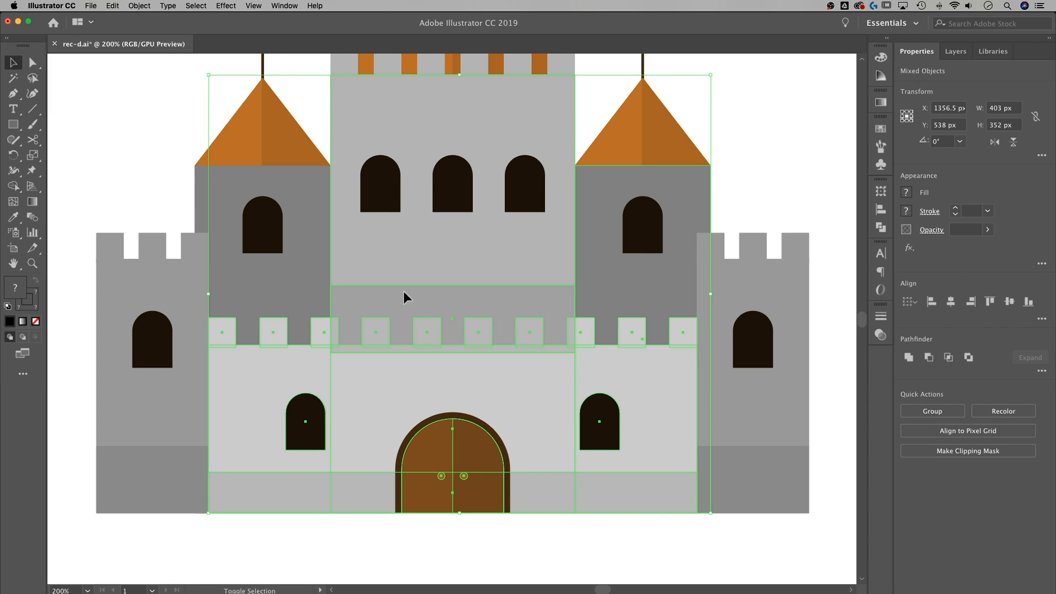
pyautogui.keyDown('shift'); pyautogui.click(450, 297); pyautogui.keyUp('shift')
pyautogui.keyDown('shift'); pyautogui.click(636, 282); pyautogui.keyUp('shift')
pyautogui.keyDown('shift'); pyautogui.click(484, 248); pyautogui.keyUp('shift')
pyautogui.scroll(-2, 633, 335)
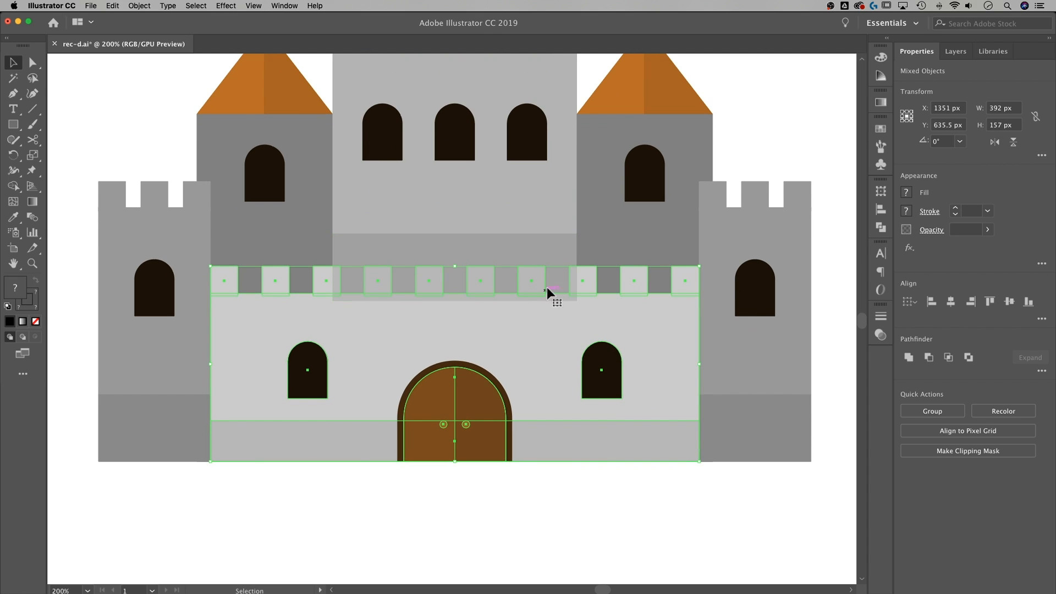
pyautogui.rightClick(634, 323)
pyautogui.moveTo(679, 423)
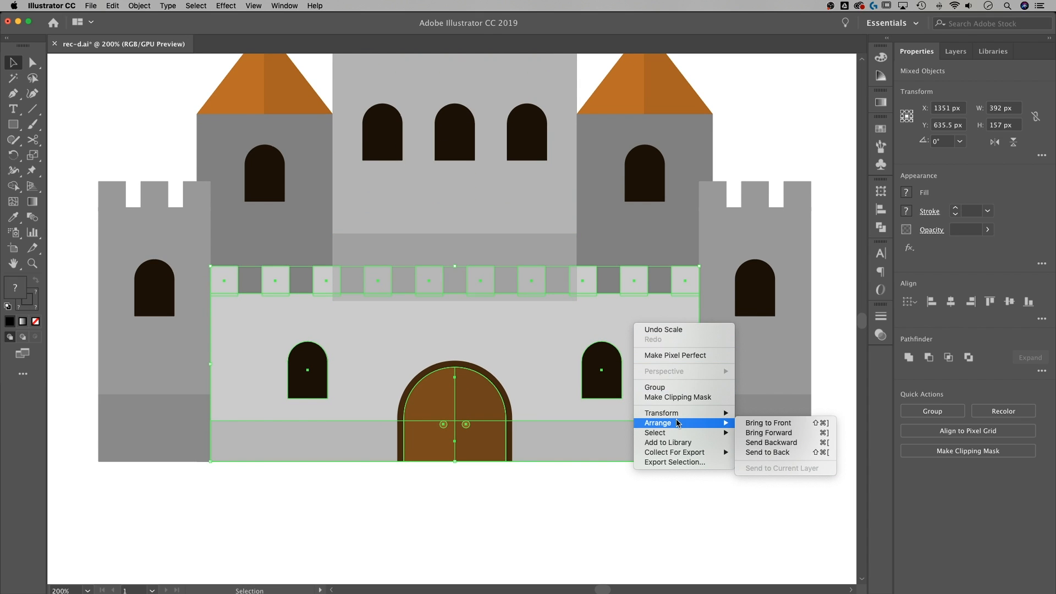
pyautogui.click(748, 423)
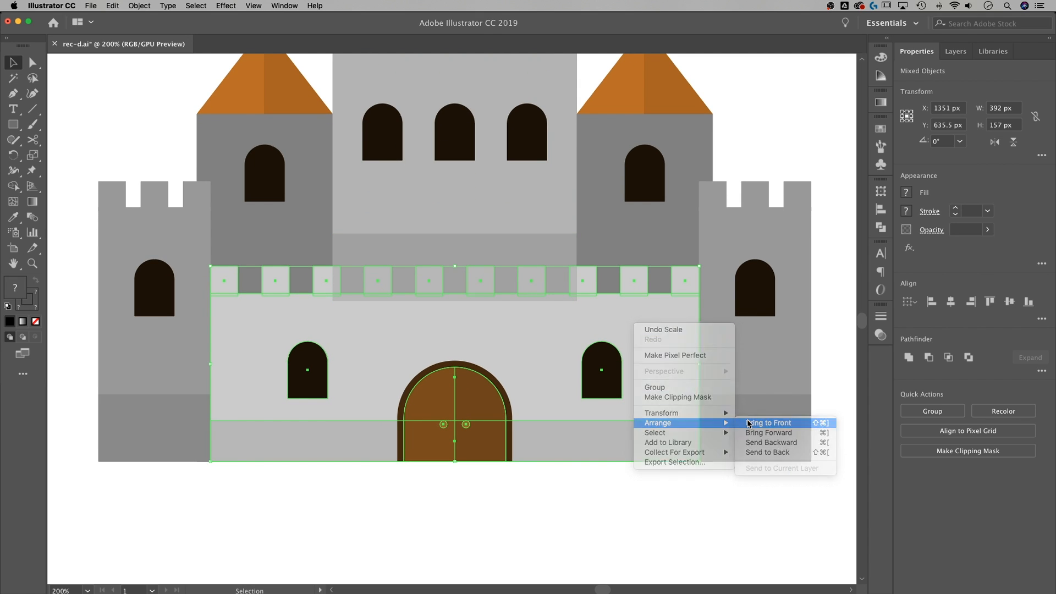
pyautogui.click(585, 487)
# Reduce the central tower's shading strip to 36 px high and set its opacity to 5%
pyautogui.click(490, 246)
pyautogui.moveTo(455, 235); pyautogui.dragTo(455, 256)
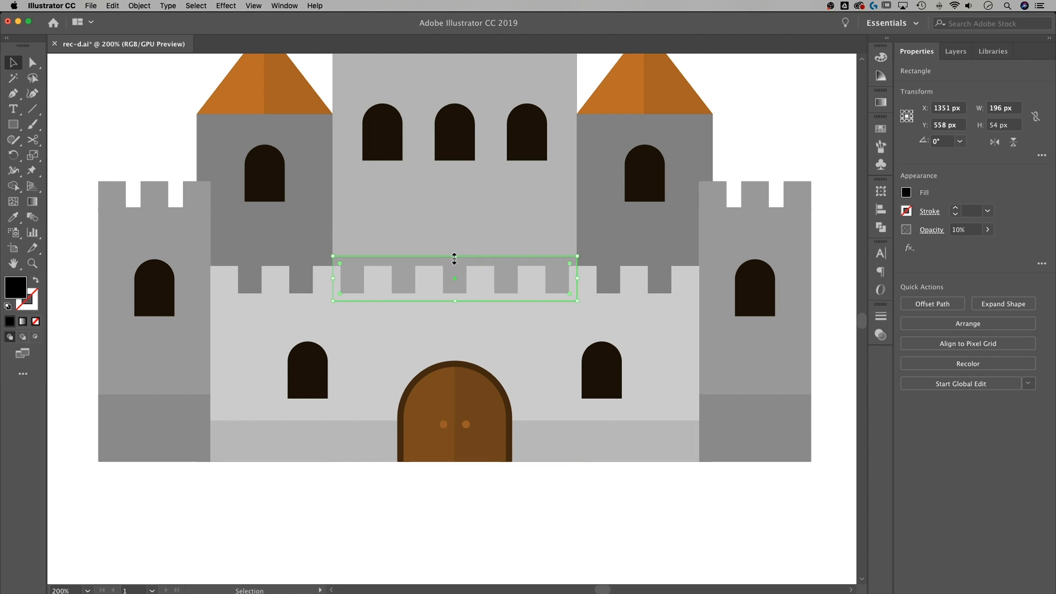
pyautogui.press('super+minus')
pyautogui.click(531, 503)
pyautogui.moveTo(370, 493); pyautogui.dragTo(417, 481)
pyautogui.click(460, 296)
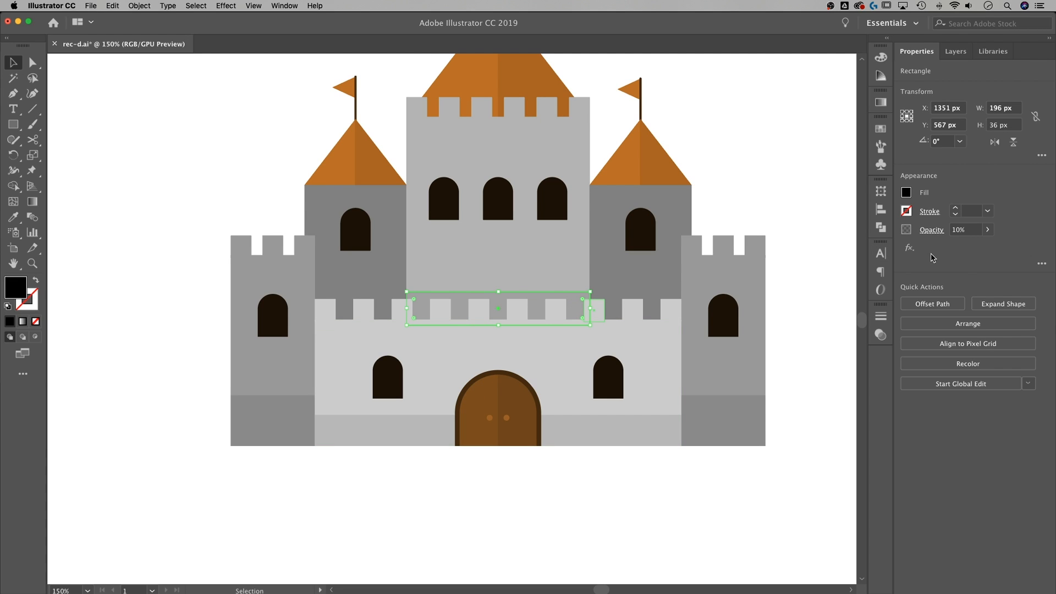
pyautogui.click(967, 229)
pyautogui.press('Return')
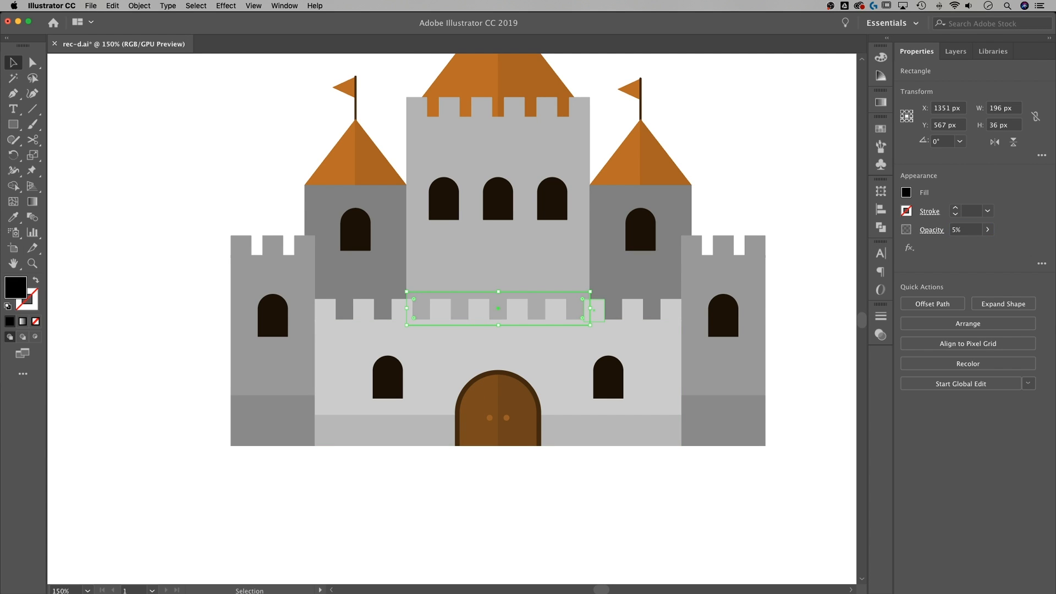
pyautogui.click(549, 511)
# Draw a black ground bar about 628 by 19 px beneath the castle and centre it horizontally with the front wall
pyautogui.moveTo(283, 448); pyautogui.dragTo(417, 452)
pyautogui.press('super+minus')
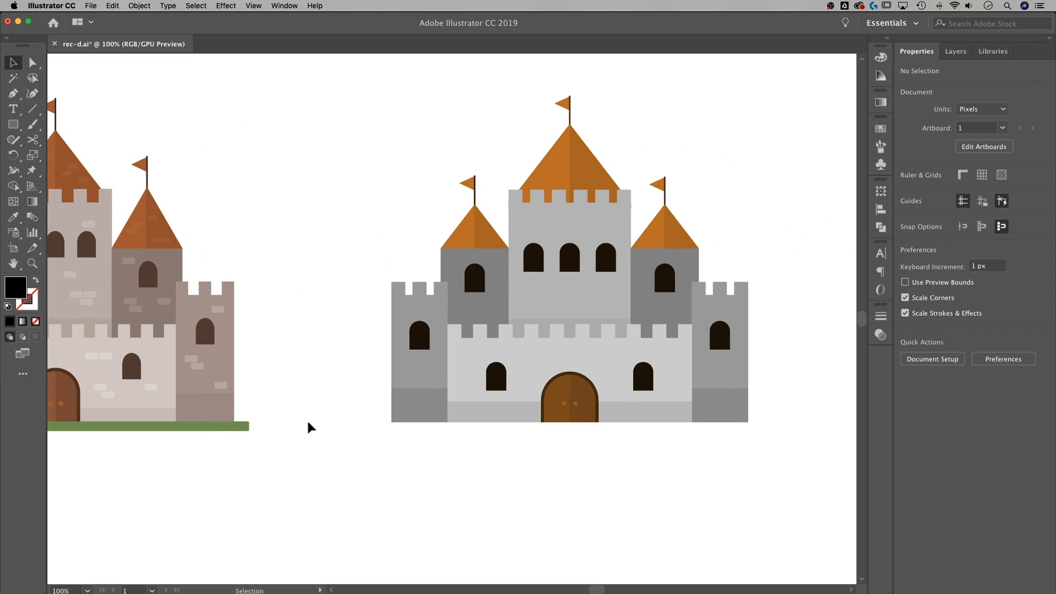
pyautogui.hscroll(1, 165, 193)
pyautogui.press('m')
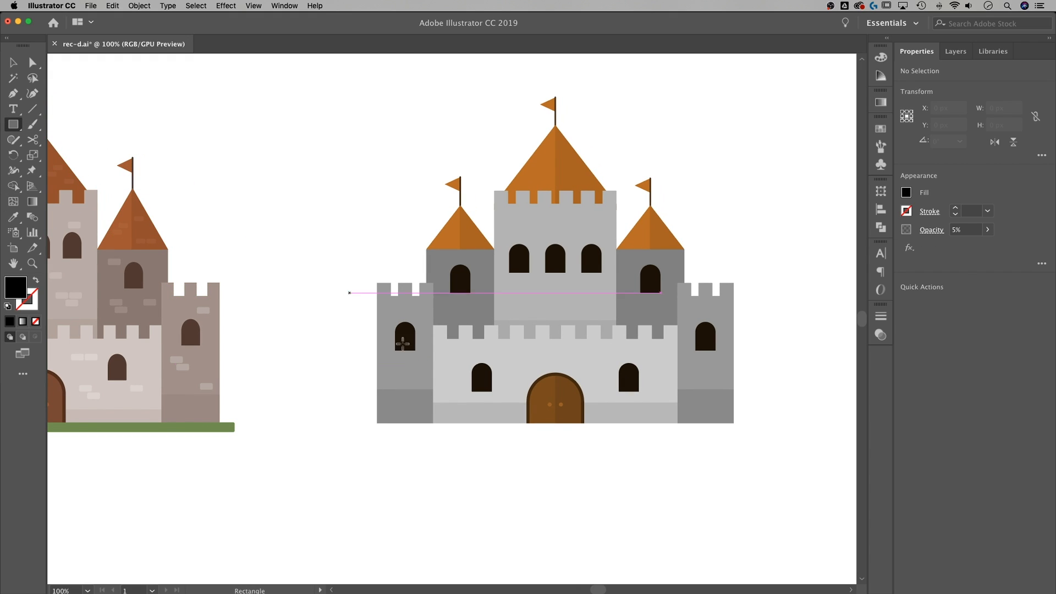
pyautogui.moveTo(363, 423); pyautogui.dragTo(754, 435)
pyautogui.press('v')
pyautogui.keyDown('shift'); pyautogui.click(597, 367); pyautogui.keyUp('shift')
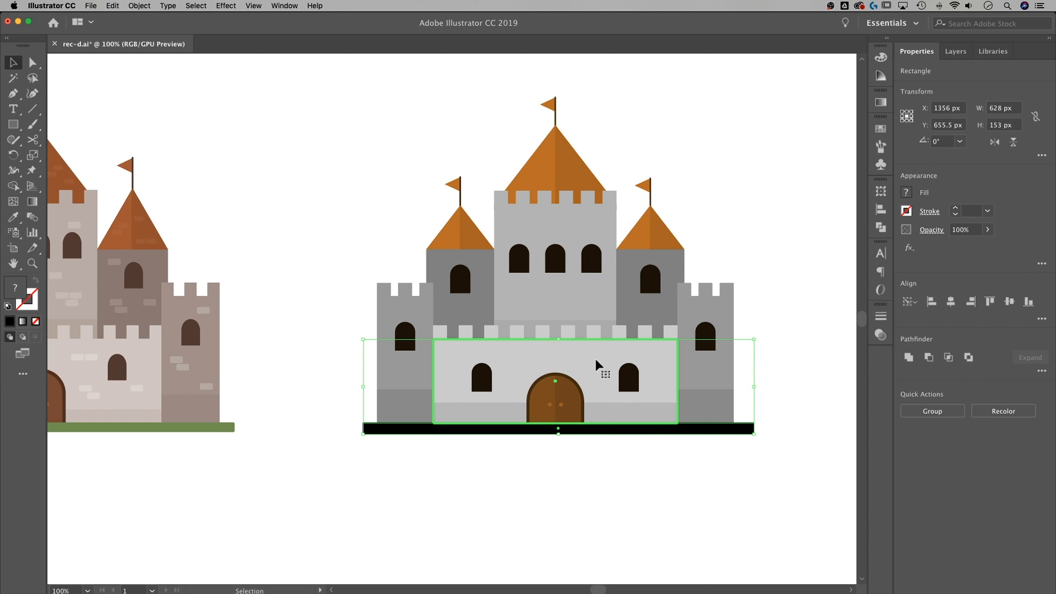
pyautogui.click(955, 307)
pyautogui.click(696, 514)
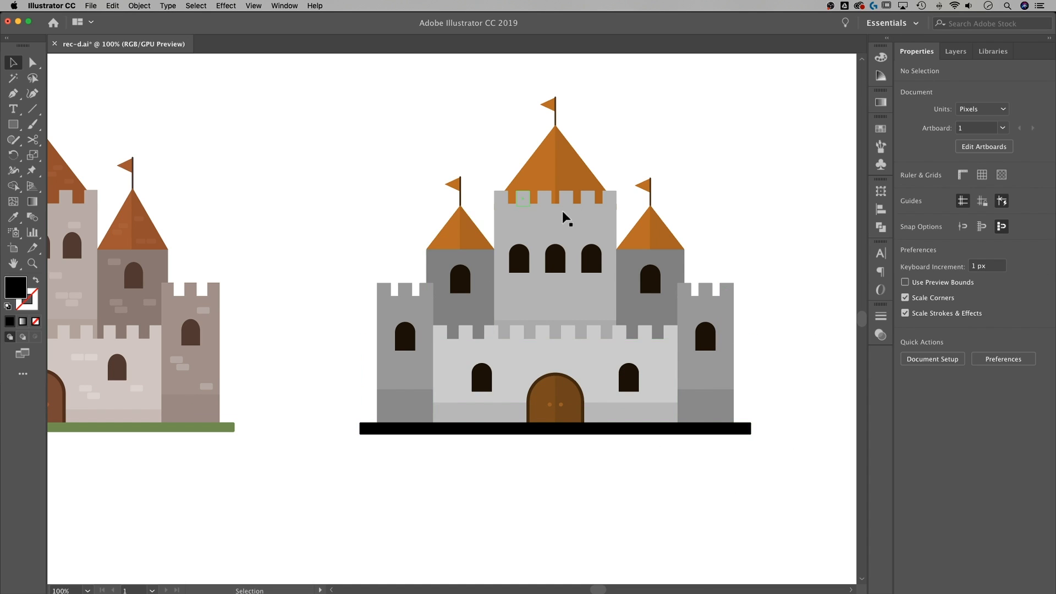
# Round all four corners of the black ground bar with a 5 px radius
pyautogui.hscroll(2, 635, 465)
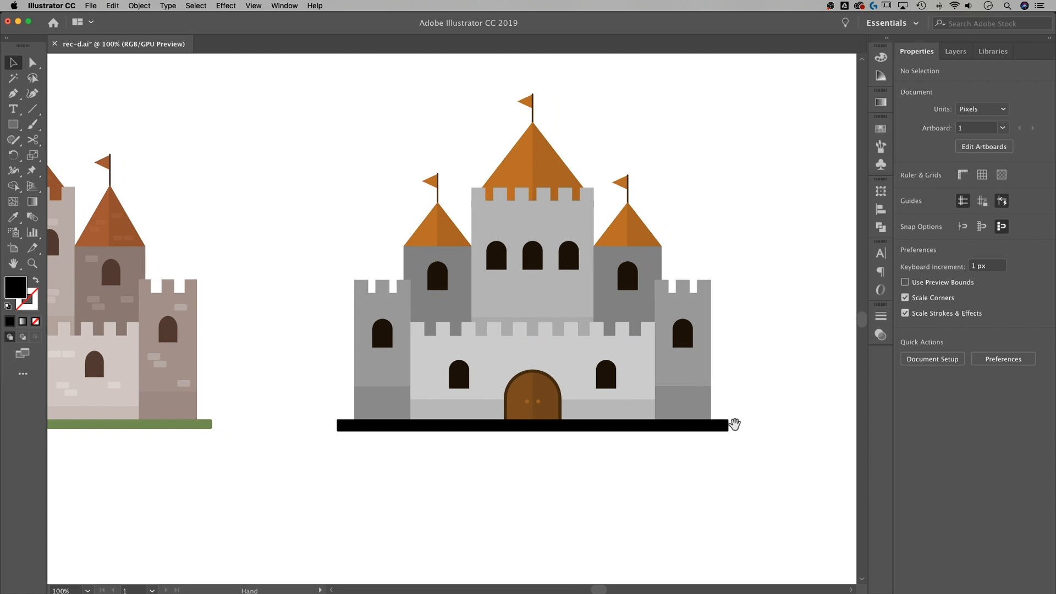
pyautogui.moveTo(731, 424); pyautogui.dragTo(677, 408)
pyautogui.press('super+equal')
pyautogui.press('a')
pyautogui.press('super+equal')
pyautogui.press('super+equal')
pyautogui.moveTo(724, 469); pyautogui.dragTo(328, 305)
pyautogui.click(698, 440)
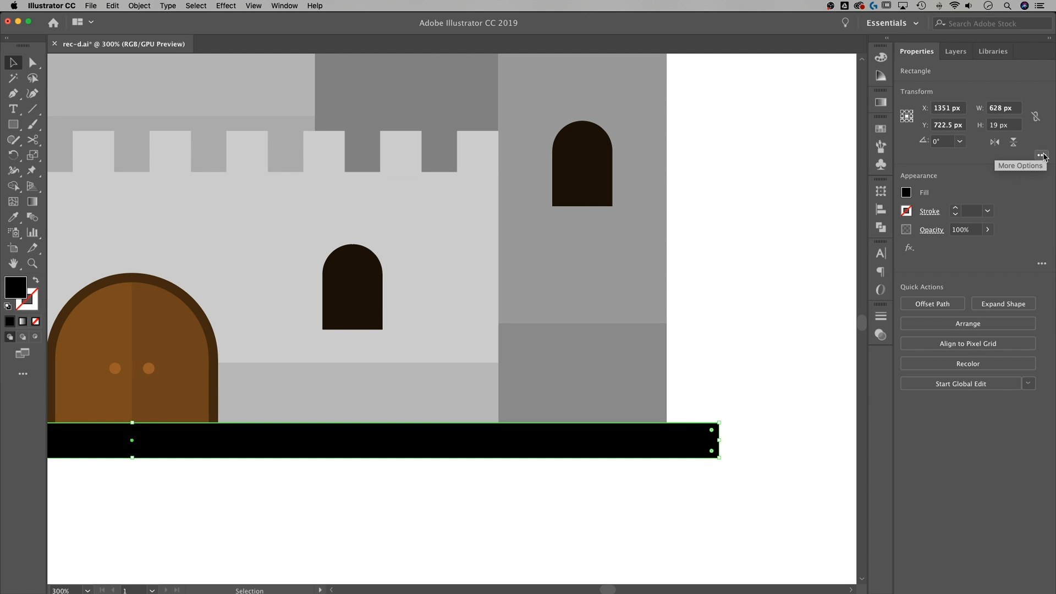
pyautogui.click(1043, 157)
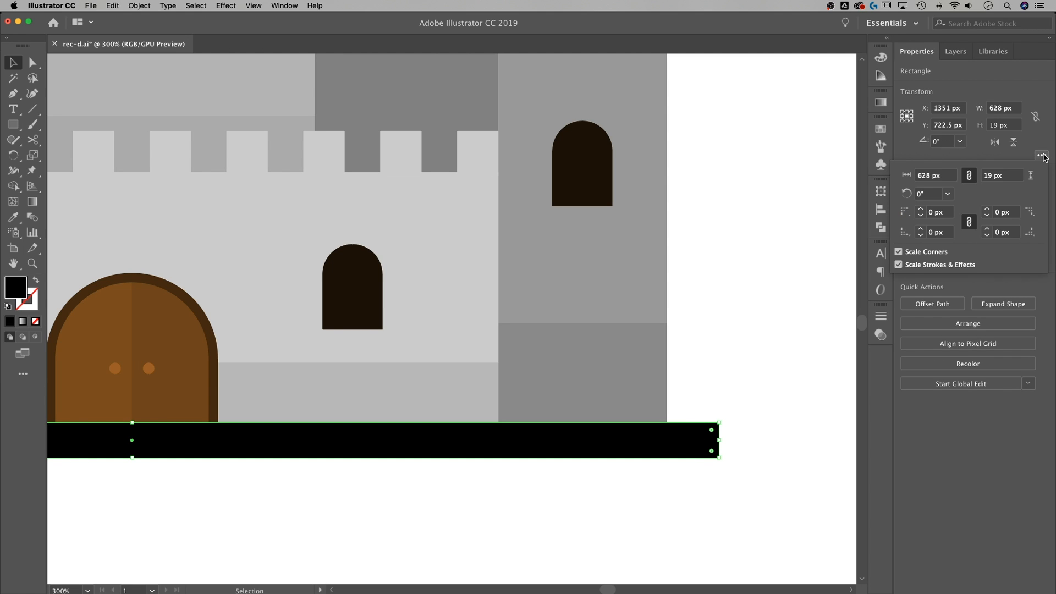
pyautogui.click(945, 213)
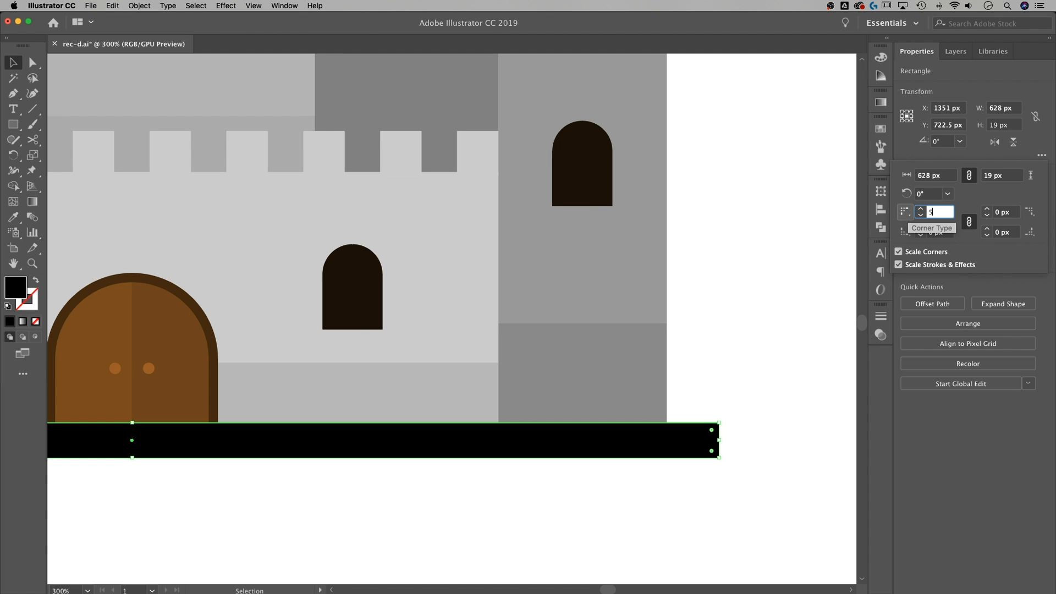
pyautogui.write('5')
pyautogui.press('Tab')
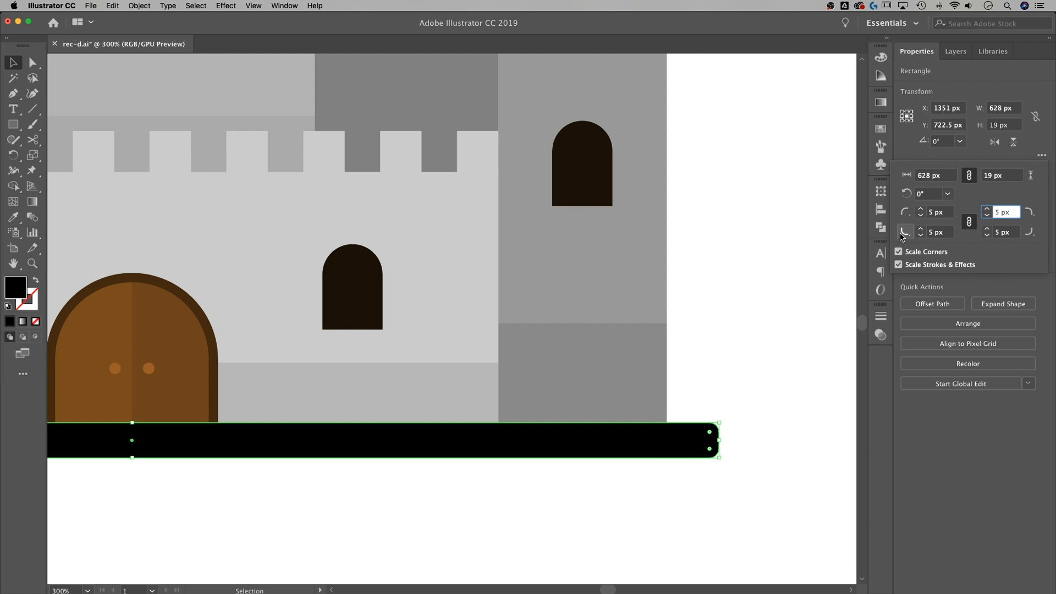
pyautogui.click(840, 212)
pyautogui.click(792, 307)
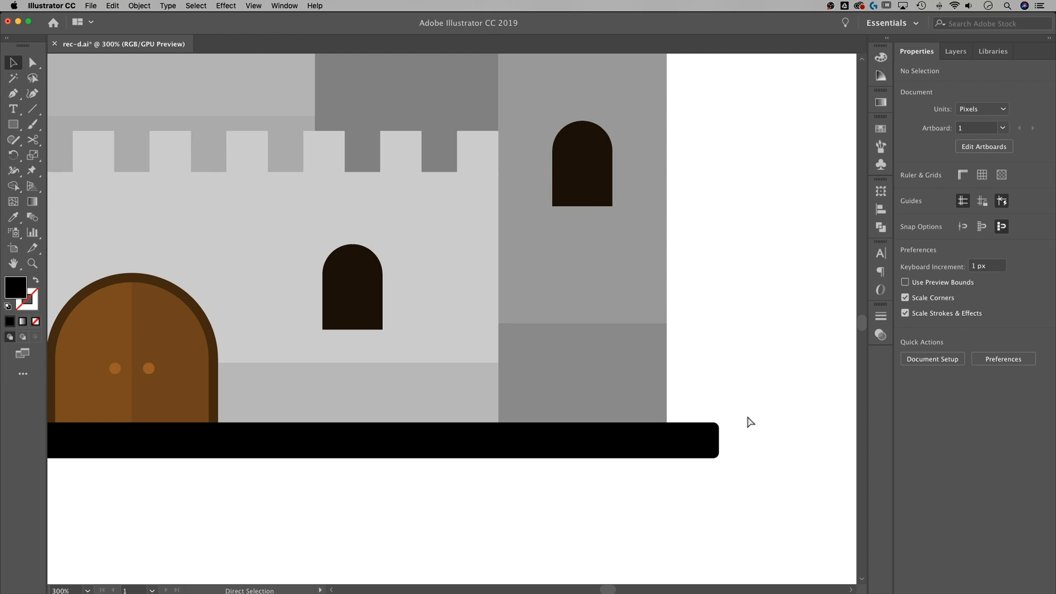
# Fill the black ground bar beneath the castle with green #308930
pyautogui.press('super+minus')
pyautogui.press('super+minus')
pyautogui.hscroll(-2, 624, 425)
pyautogui.click(656, 392)
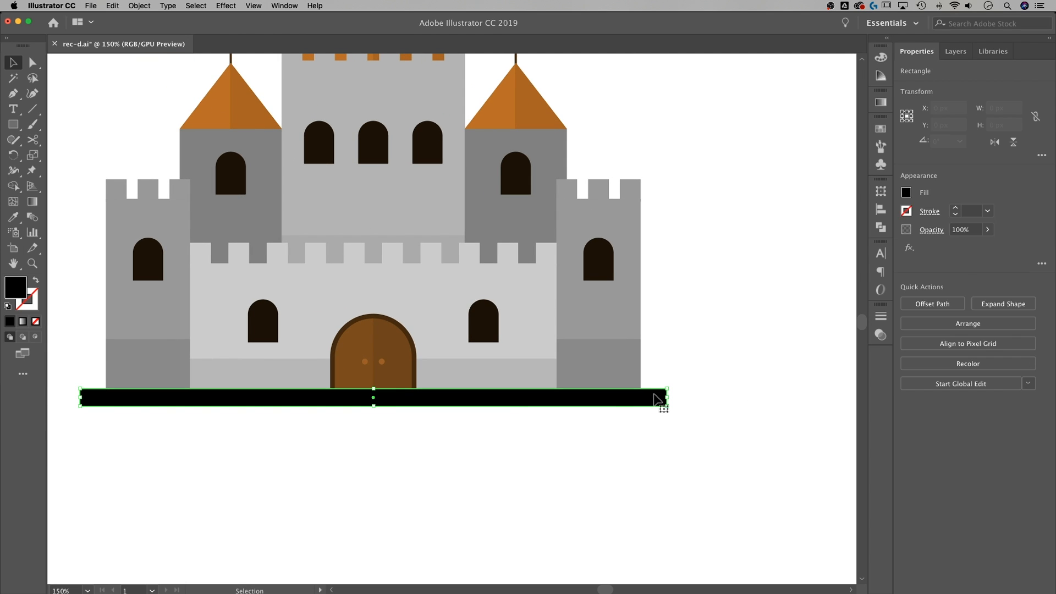
pyautogui.doubleClick(19, 296)
pyautogui.moveTo(688, 360); pyautogui.dragTo(694, 342)
pyautogui.click(620, 304)
pyautogui.moveTo(620, 304)
pyautogui.mouseDown()
pyautogui.moveTo(596, 293)
pyautogui.moveTo(613, 292)
pyautogui.moveTo(616, 308)
pyautogui.mouseUp()
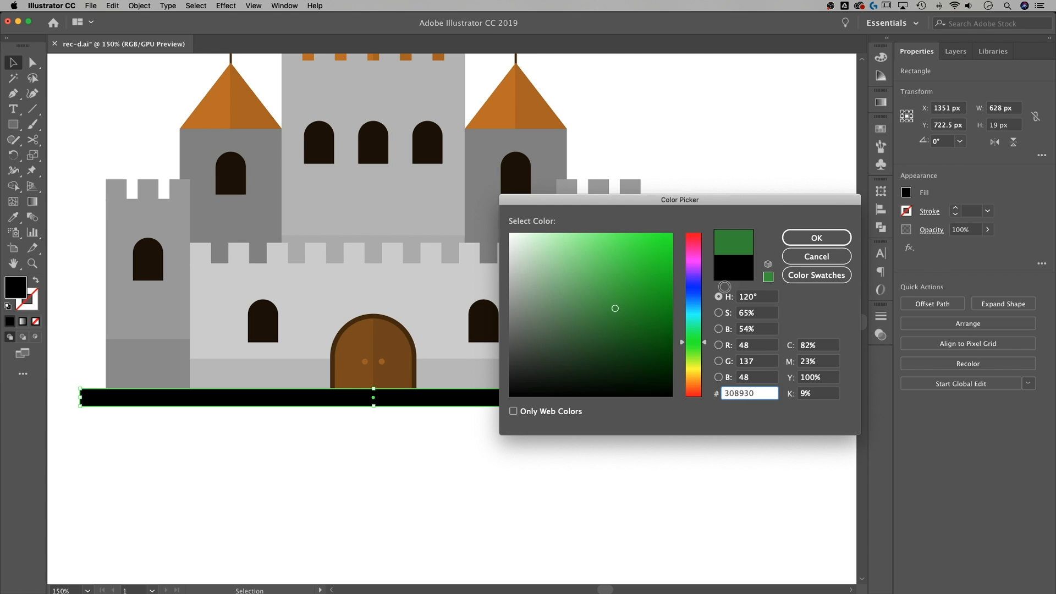
pyautogui.click(816, 253)
pyautogui.click(712, 398)
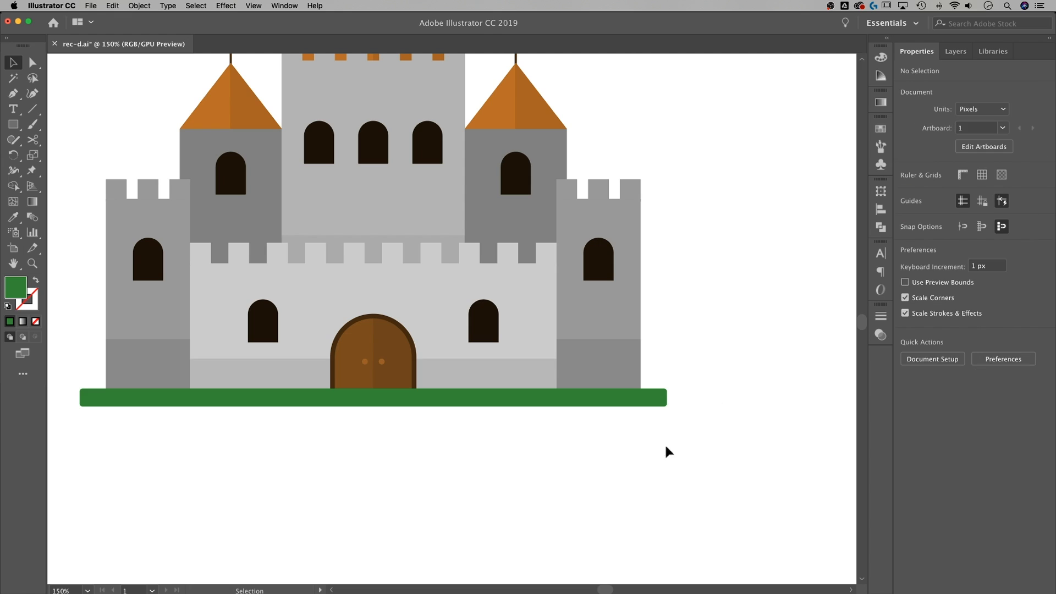
# Set the ground bar's fill to the muted green #4c7f4c
pyautogui.click(656, 402)
pyautogui.doubleClick(16, 290)
pyautogui.moveTo(605, 311); pyautogui.dragTo(577, 314)
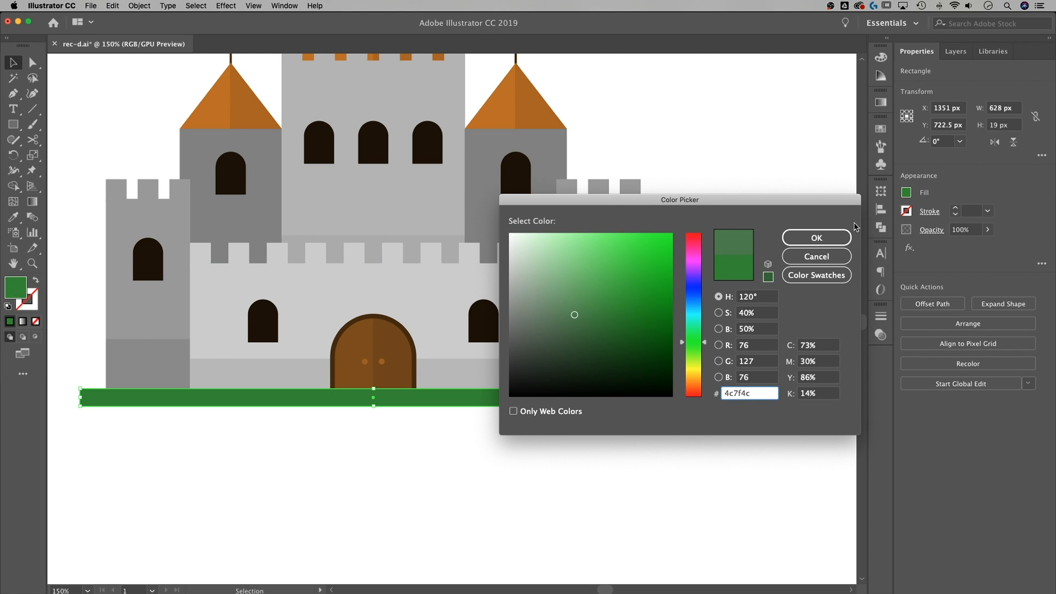
pyautogui.click(817, 237)
pyautogui.click(728, 252)
# Compare the finished castle with the reference castle, checking the ground strip and the brick texture on the walls and roofs
pyautogui.press('super+minus')
pyautogui.press('super+minus')
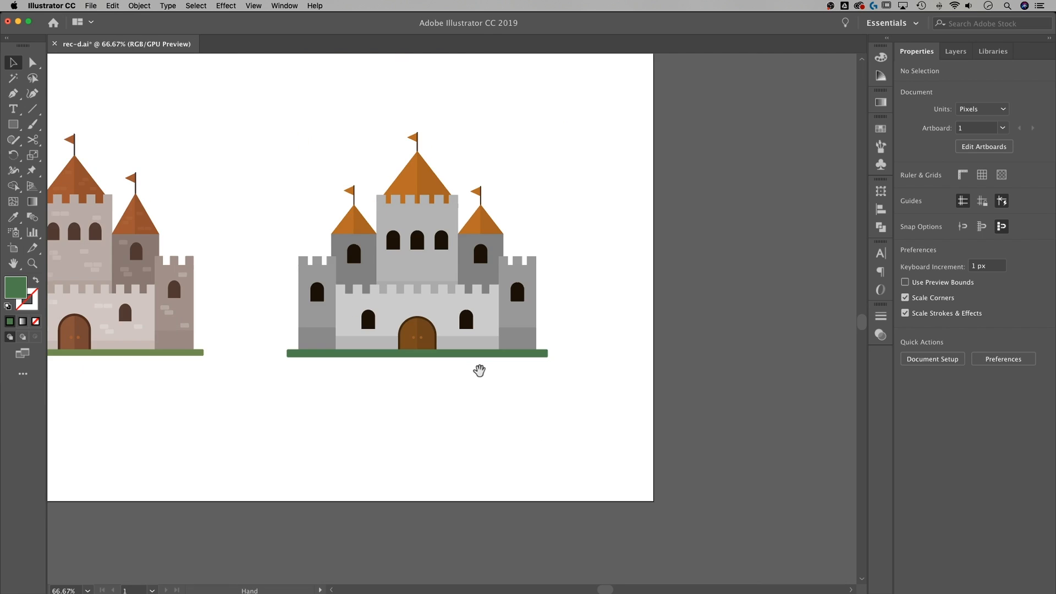
pyautogui.moveTo(478, 371); pyautogui.dragTo(551, 388)
pyautogui.press('super+plus')
pyautogui.hscroll(-2, 614, 463)
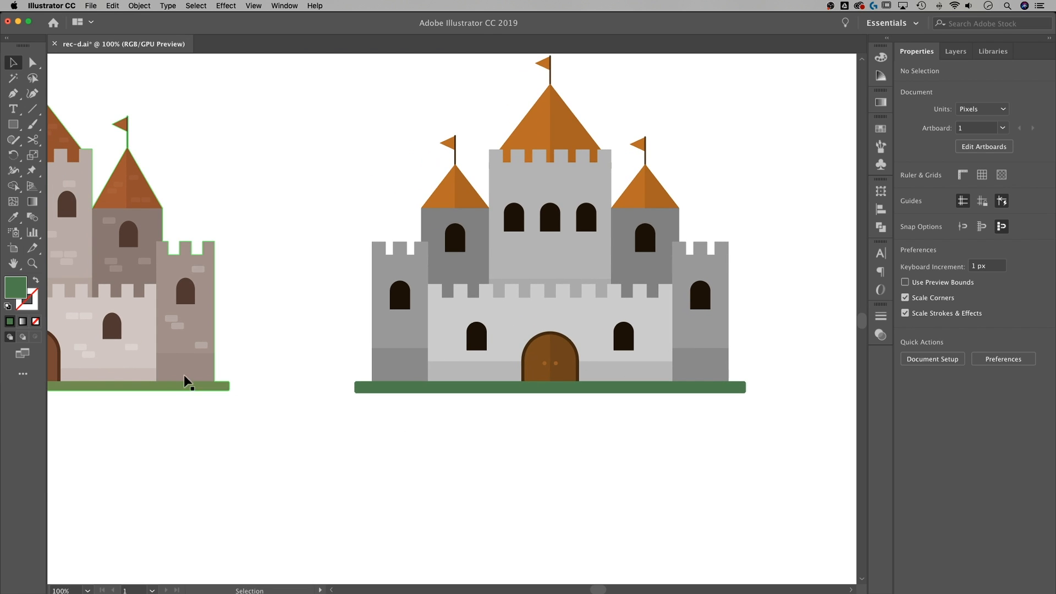
pyautogui.moveTo(512, 463); pyautogui.dragTo(509, 465)
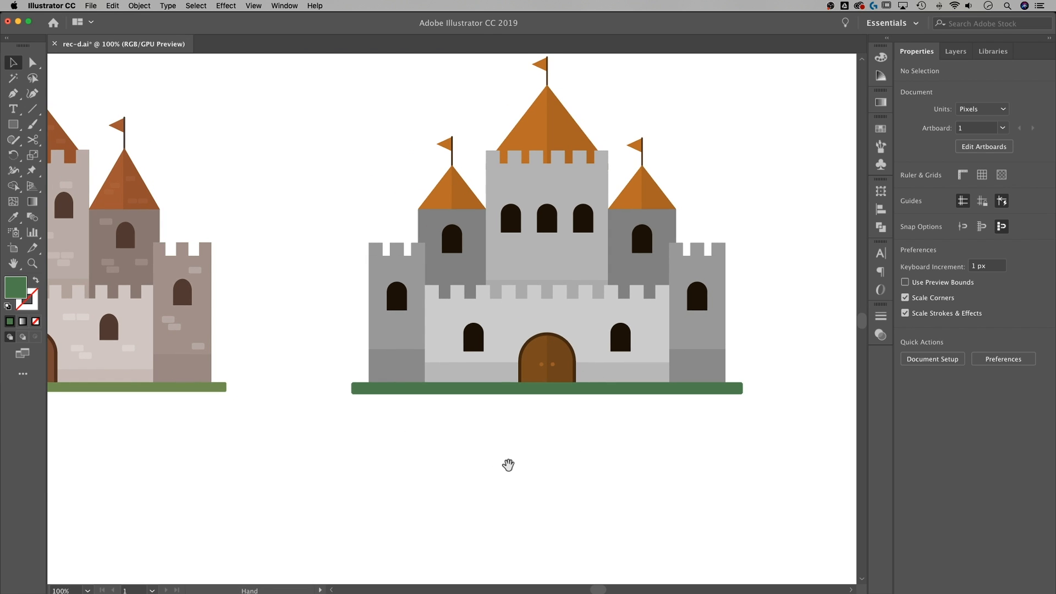
pyautogui.hscroll(3, 717, 397)
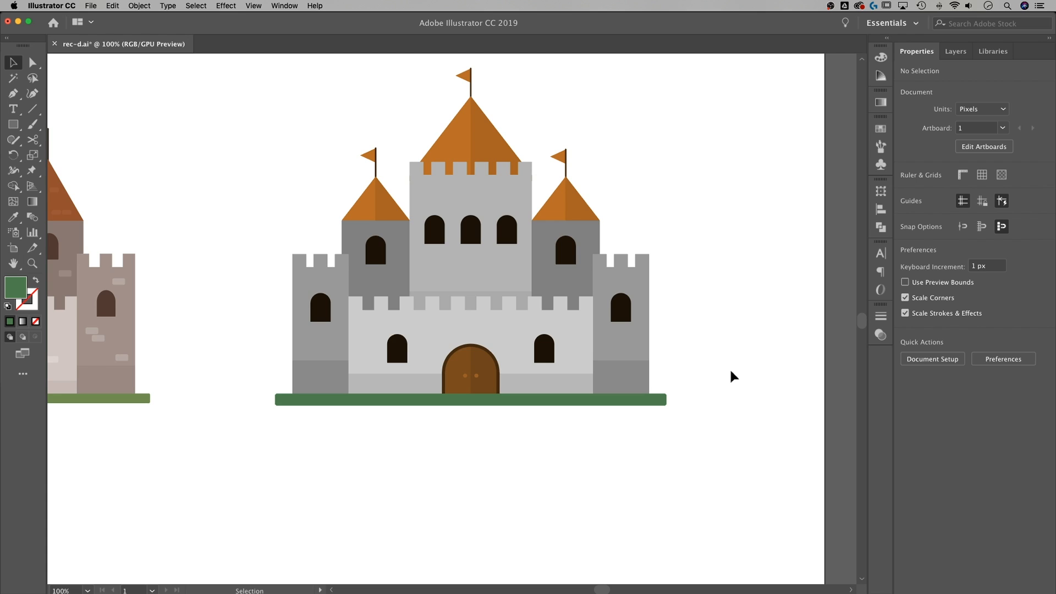
pyautogui.scroll(1, 729, 376)
pyautogui.press('super+equal')
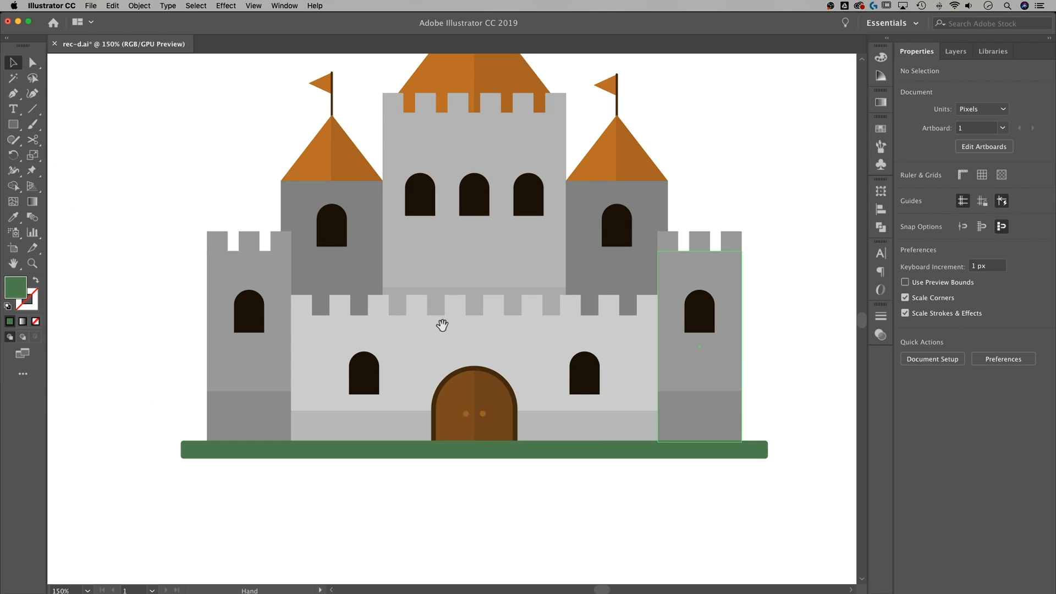
pyautogui.hscroll(-10, 354, 334)
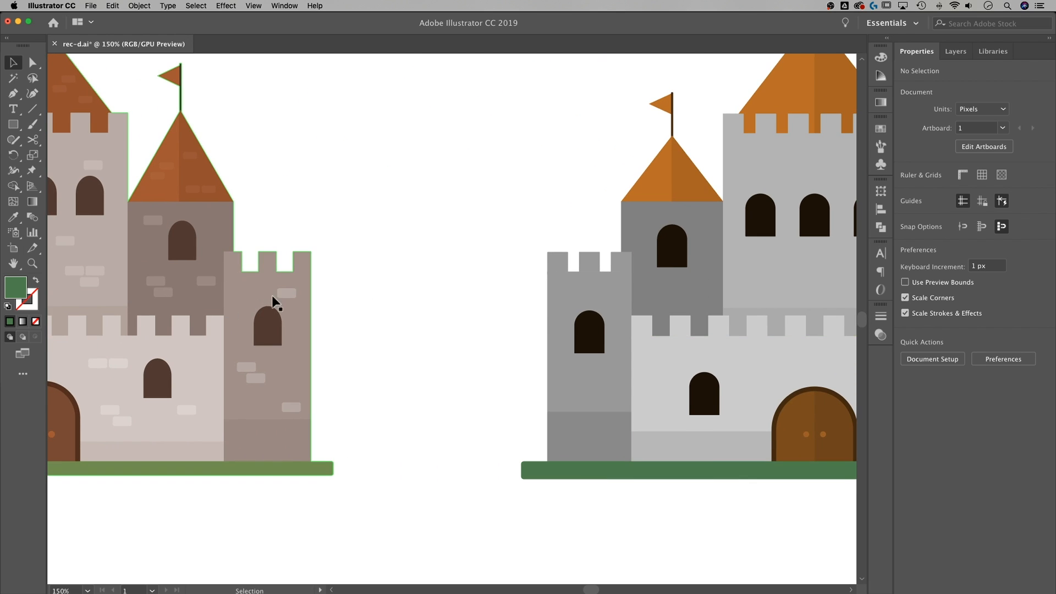
pyautogui.press('super+minus')
pyautogui.moveTo(432, 325); pyautogui.dragTo(277, 340)
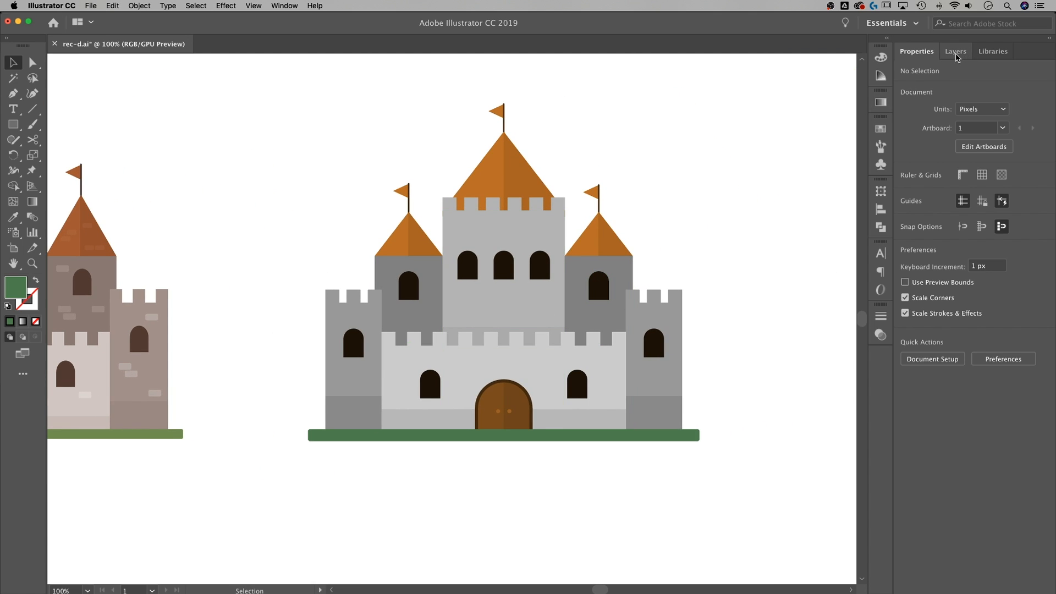
# Add a new layer at the top of the stack and rename the Color Overlay layer Castle
pyautogui.click(955, 57)
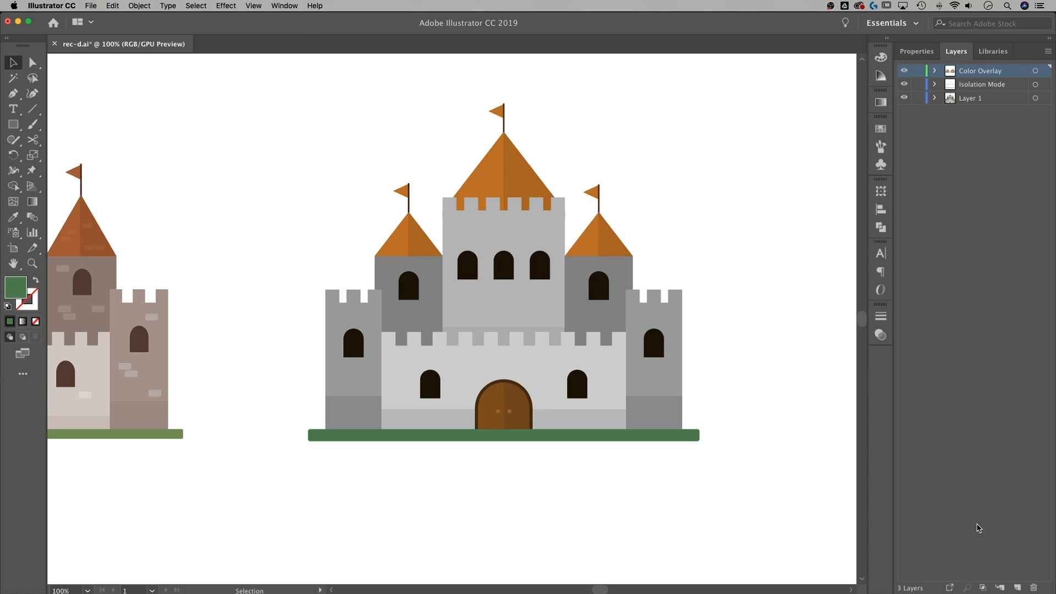
pyautogui.click(1018, 587)
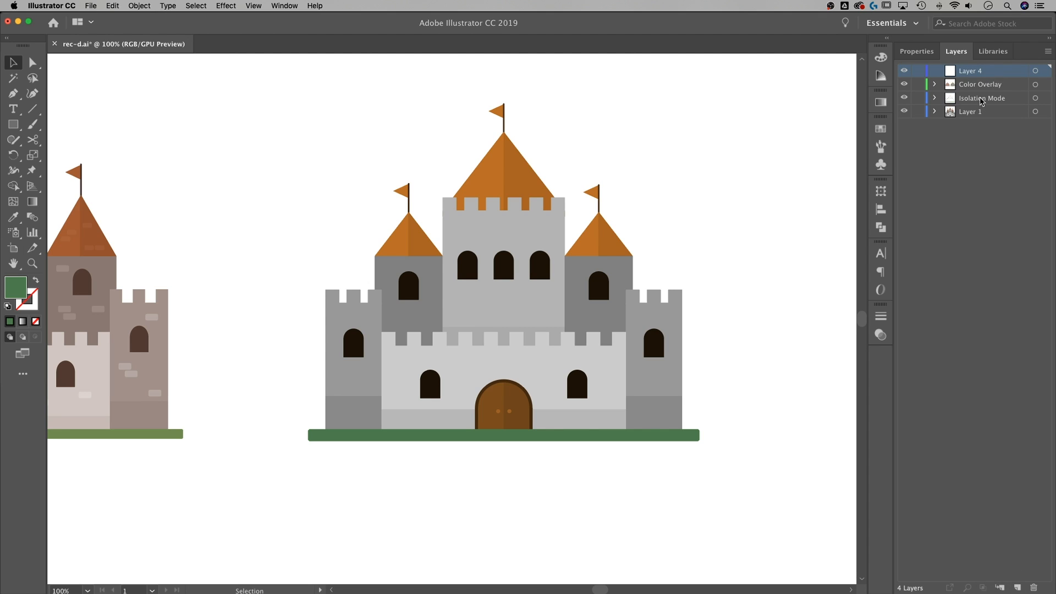
pyautogui.click(967, 85)
pyautogui.click(905, 84)
pyautogui.click(905, 84)
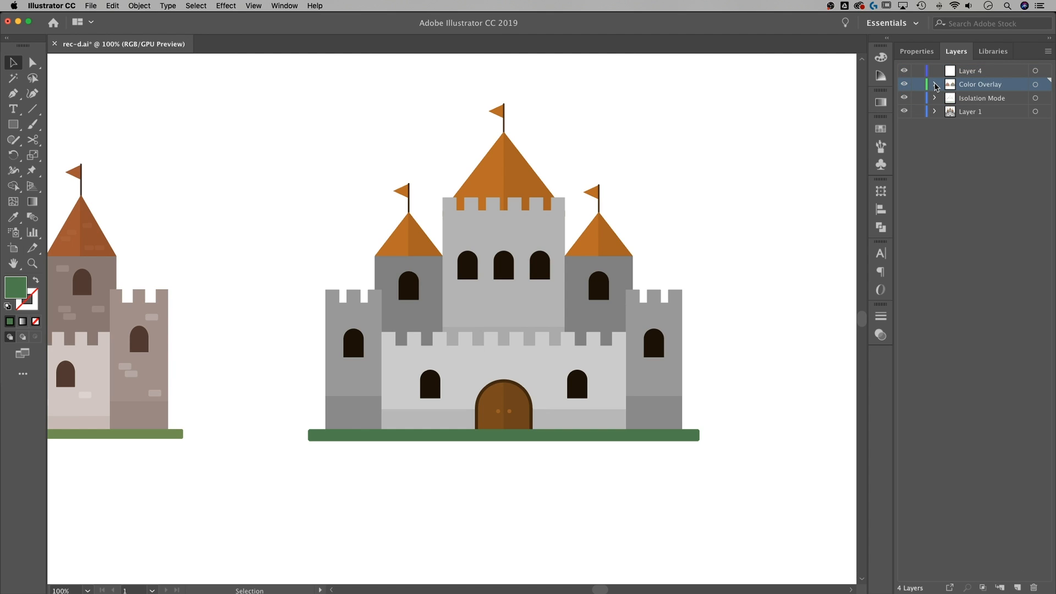
pyautogui.click(936, 85)
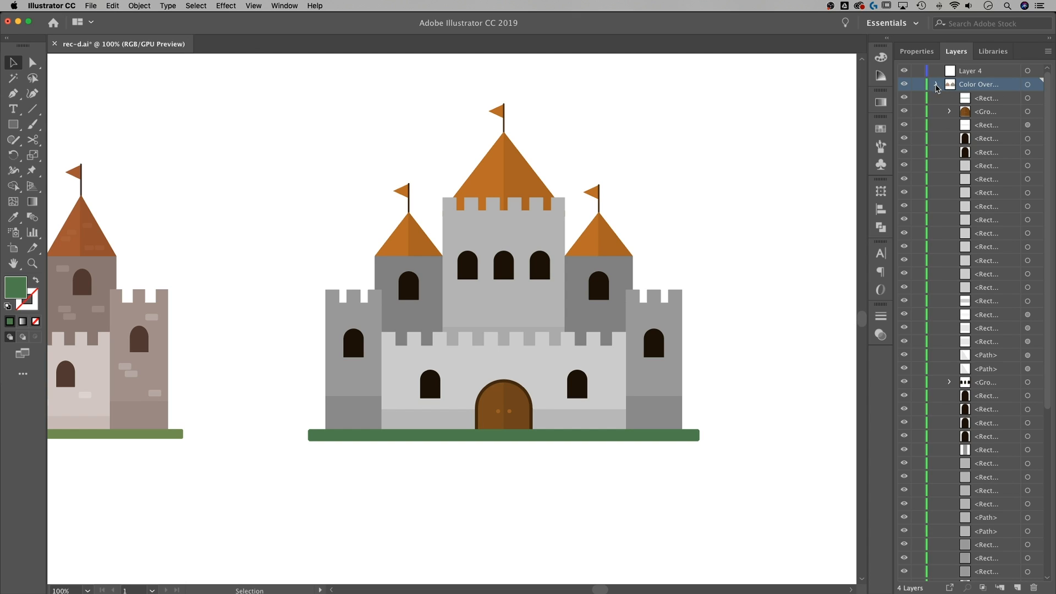
pyautogui.click(937, 86)
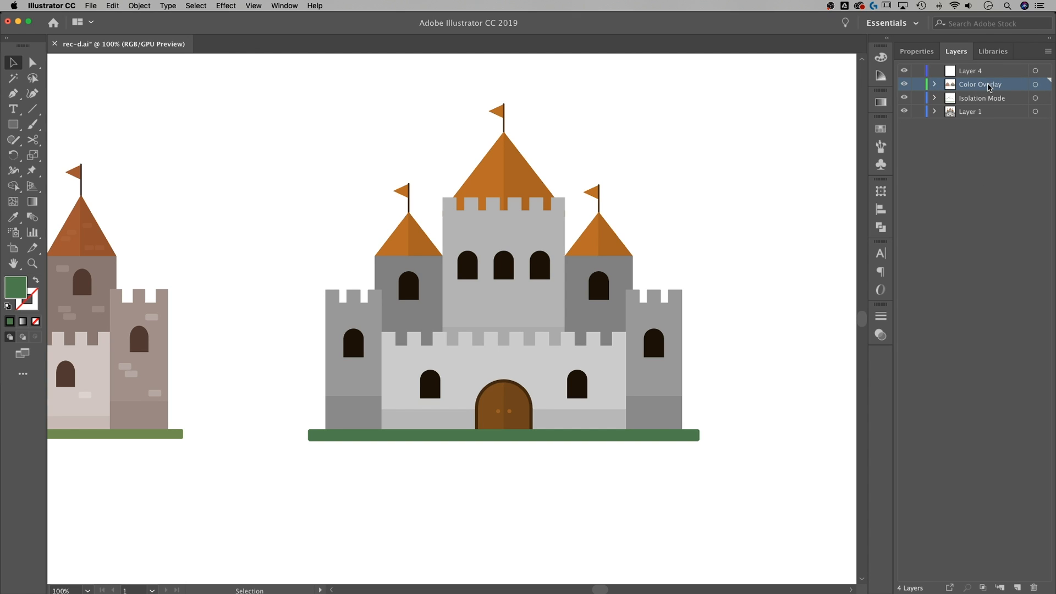
pyautogui.doubleClick(980, 86)
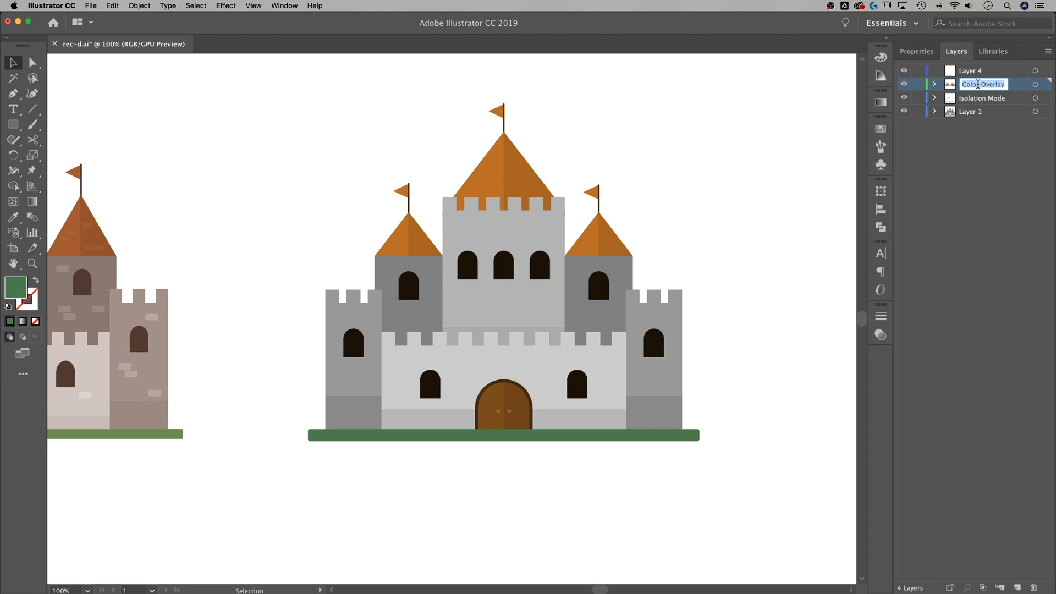
pyautogui.write('Castle')
pyautogui.press('Return')
# Rename the new top layer Texture and lock the Castle, Isolation Mode and Layer 1 layers
pyautogui.doubleClick(973, 73)
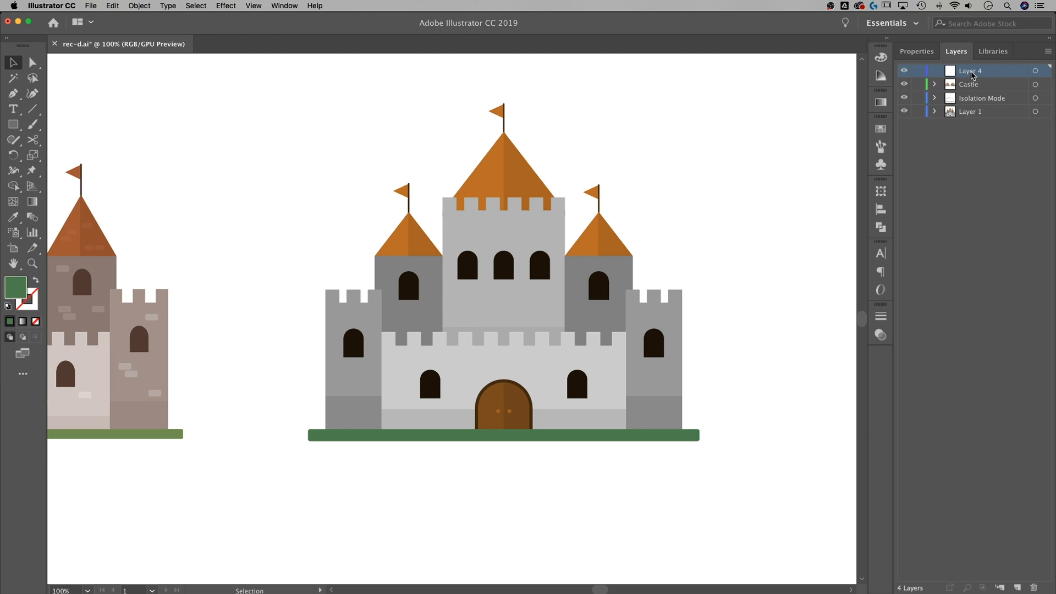
pyautogui.write('Texture')
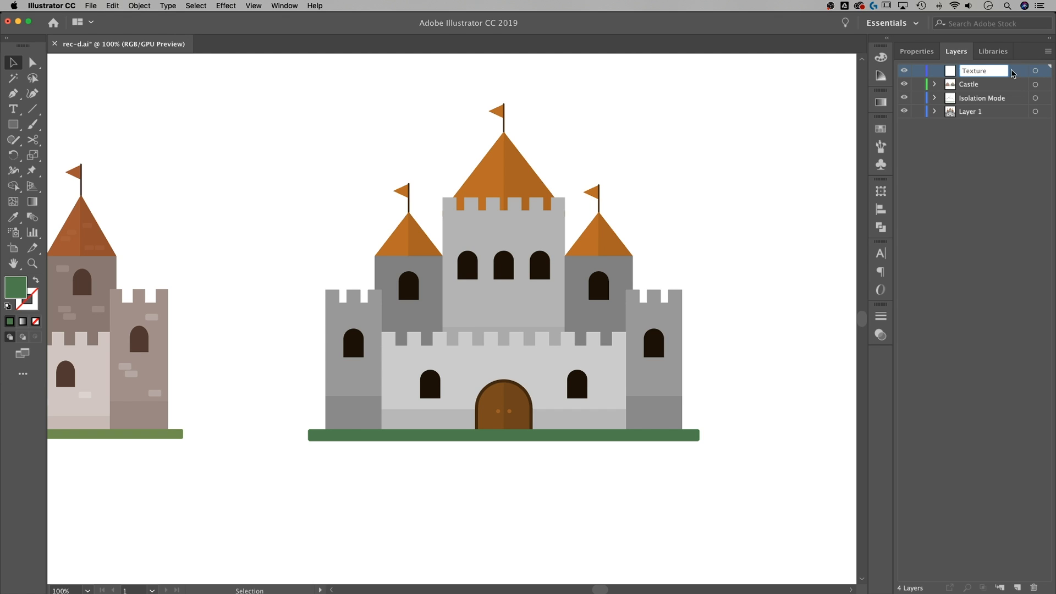
pyautogui.press('Return')
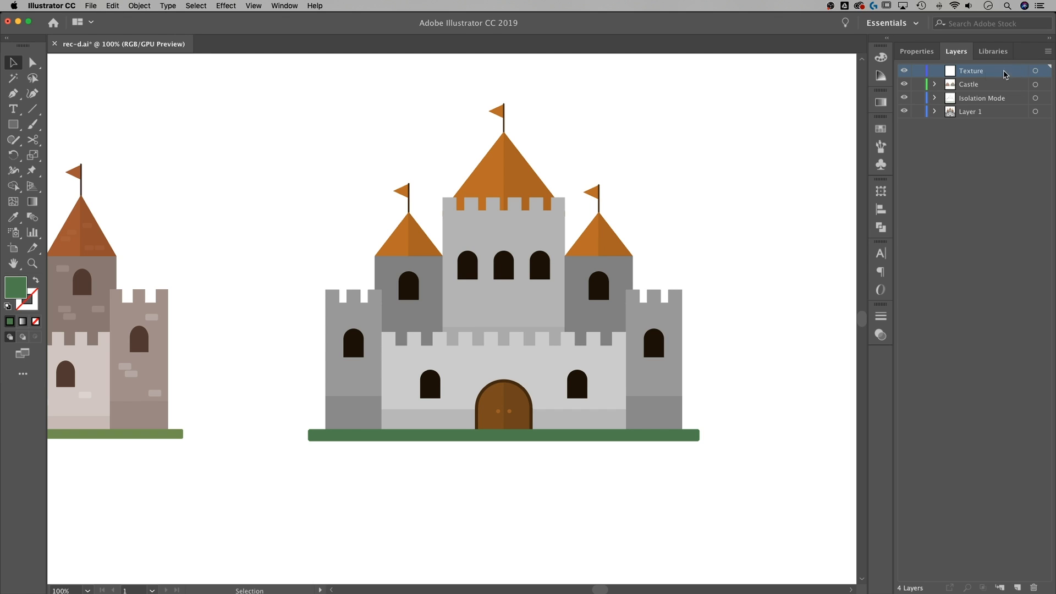
pyautogui.moveTo(917, 85); pyautogui.dragTo(916, 112)
# Draw a small brick rectangle about 20 by 10 px on the Texture layer, in the empty space beside the castle's left outer tower
pyautogui.scroll(-2, 709, 212)
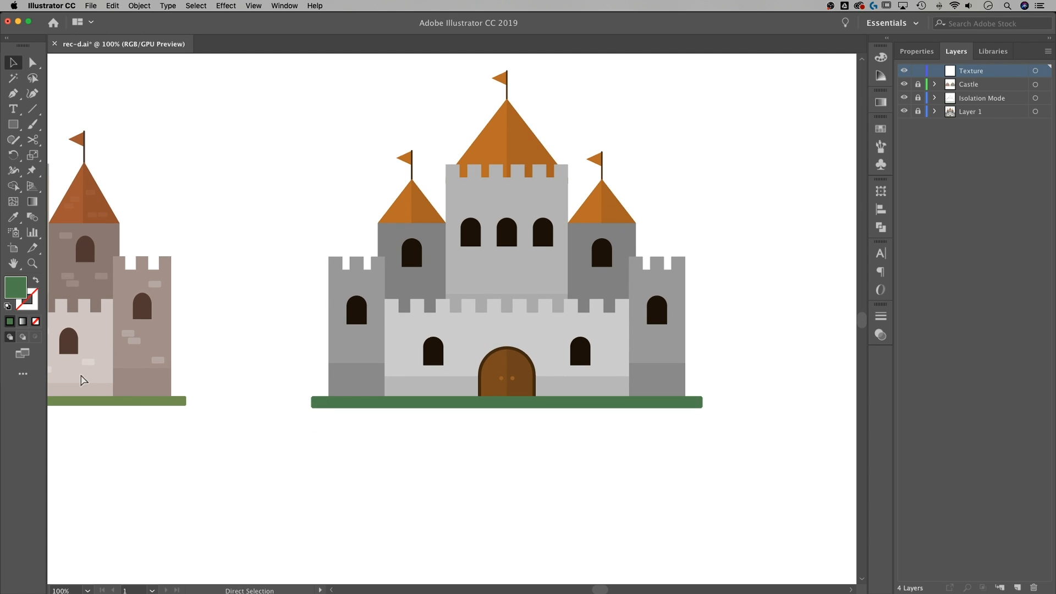
pyautogui.press('super+equal')
pyautogui.moveTo(141, 337); pyautogui.dragTo(497, 323)
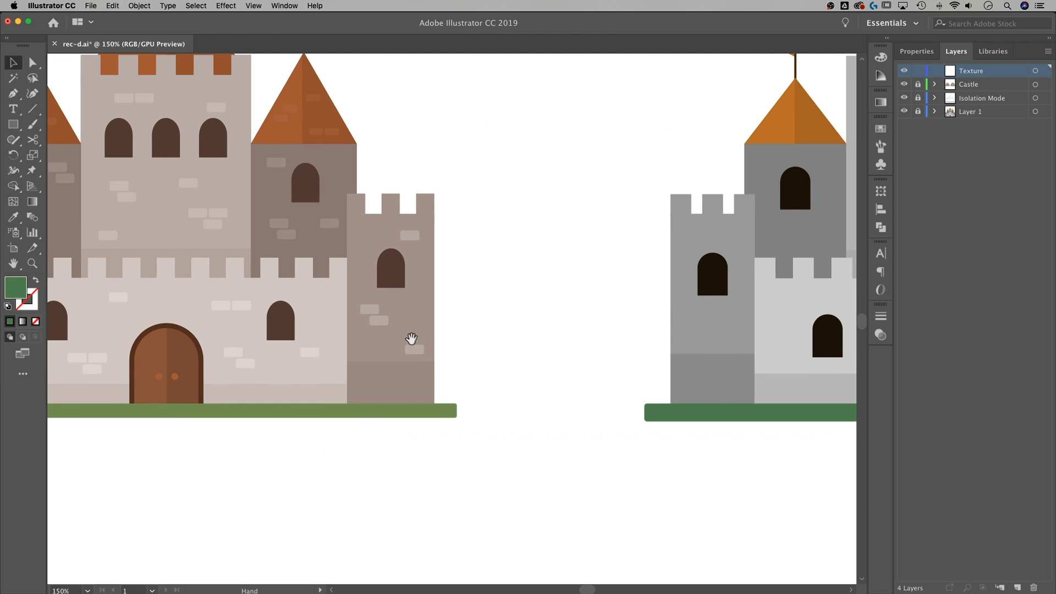
pyautogui.hscroll(10, 431, 314)
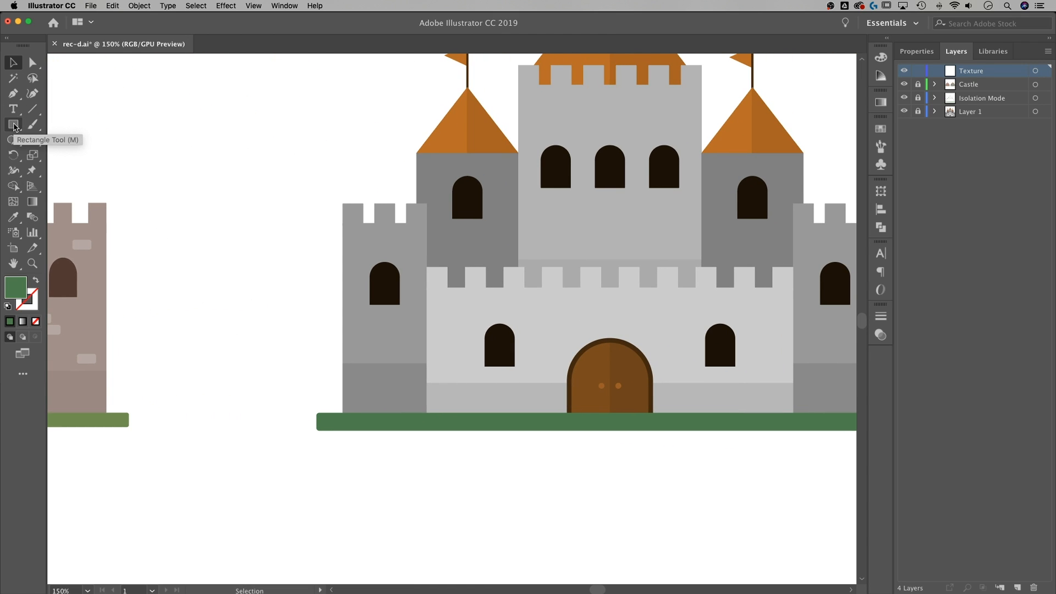
pyautogui.moveTo(14, 126); pyautogui.dragTo(60, 122)
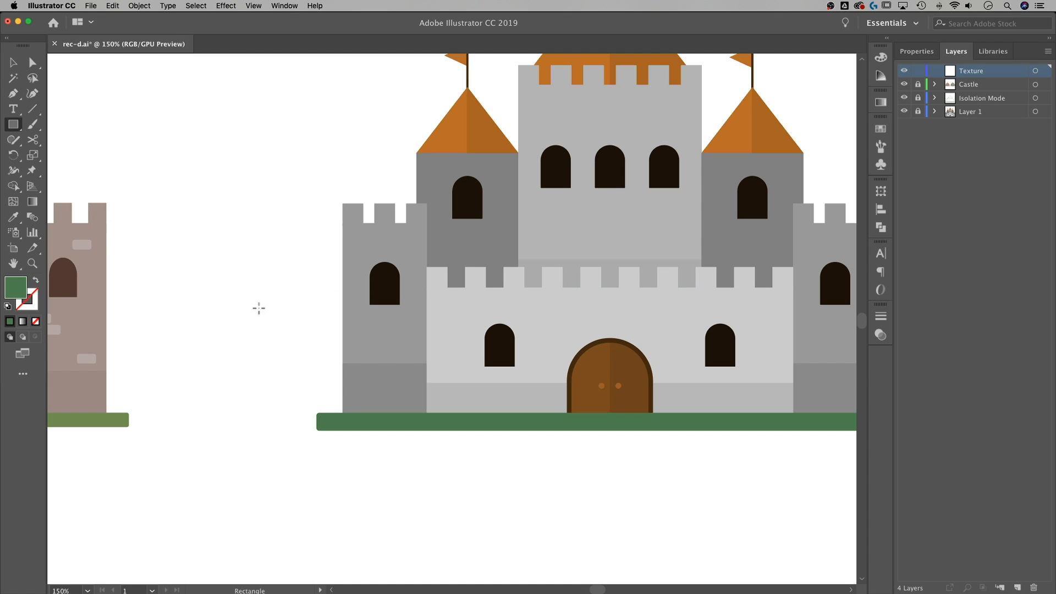
pyautogui.moveTo(284, 305); pyautogui.dragTo(347, 330)
pyautogui.press('space')
pyautogui.press('super+equal')
pyautogui.press('super+equal')
pyautogui.press('super+equal')
pyautogui.press('super+equal')
pyautogui.press('v')
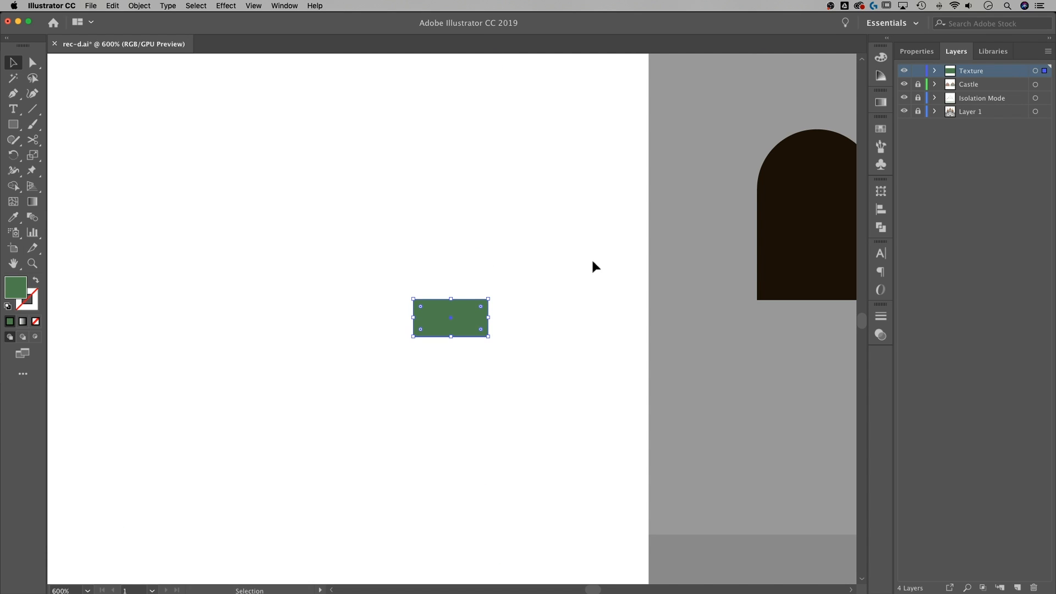
# Fill the brick rectangle with a grey swatch and slightly round all of its corners
pyautogui.click(882, 128)
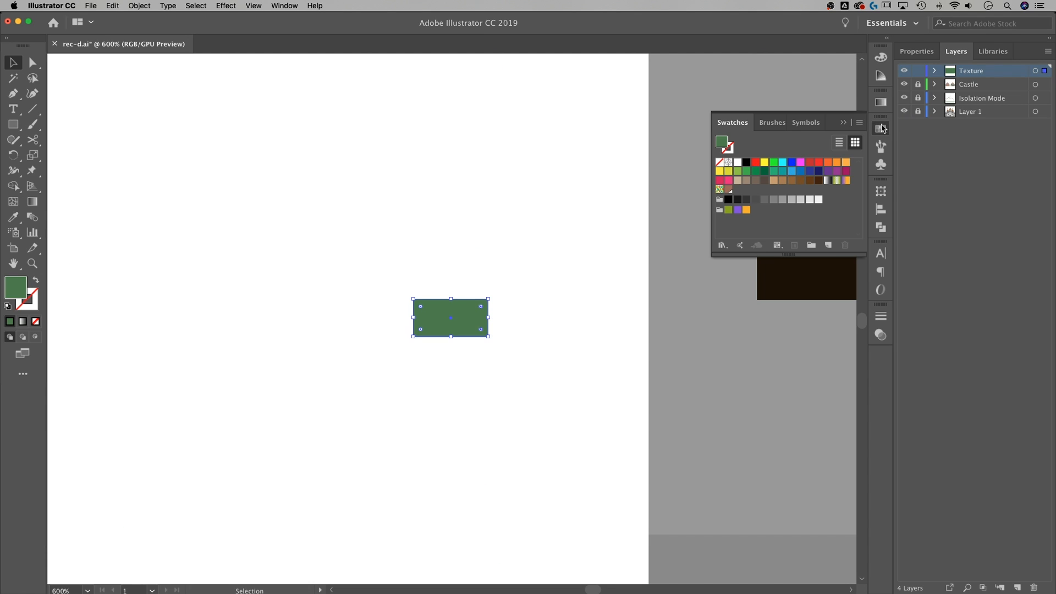
pyautogui.click(792, 200)
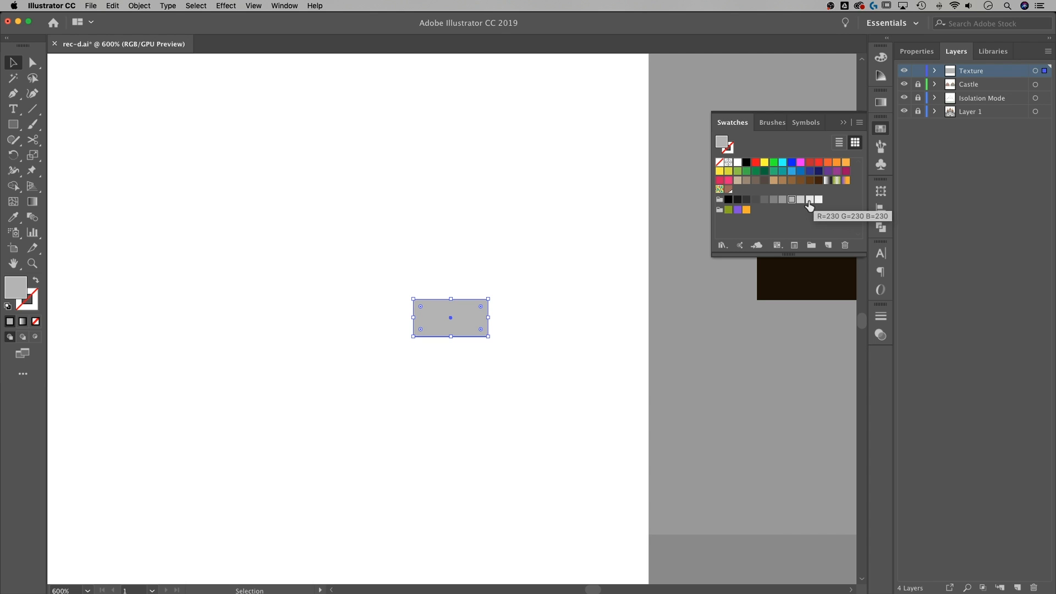
pyautogui.click(845, 124)
pyautogui.click(526, 275)
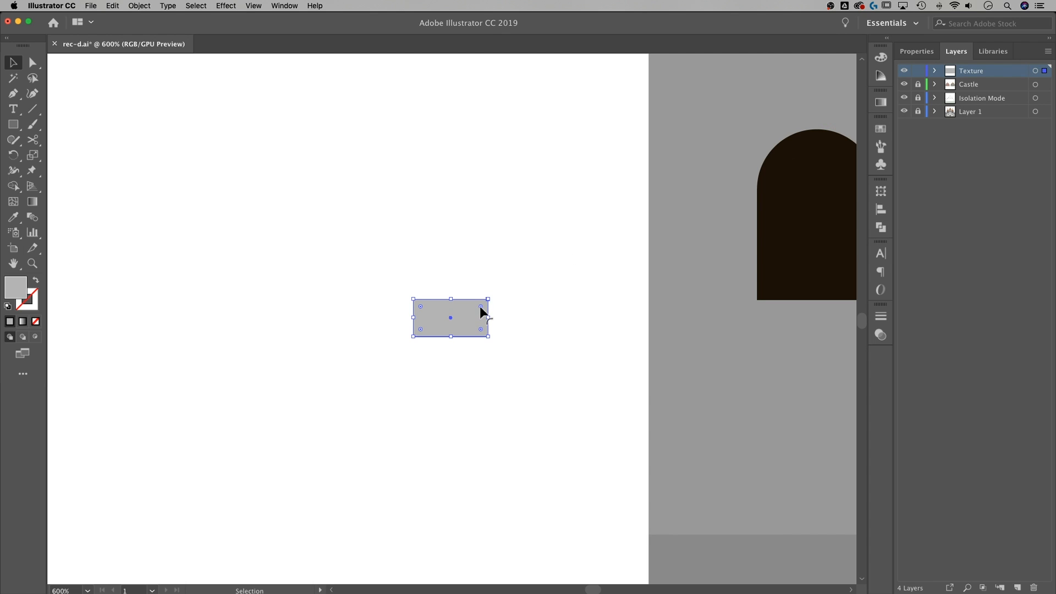
pyautogui.moveTo(481, 305); pyautogui.dragTo(481, 306)
pyautogui.click(575, 326)
# Move the rounded brick onto the castle's front wall, between the left window and the door and just below the battlements
pyautogui.press('b')
pyautogui.press('v')
pyautogui.press('super+minus')
pyautogui.press('super+minus')
pyautogui.press('super+minus')
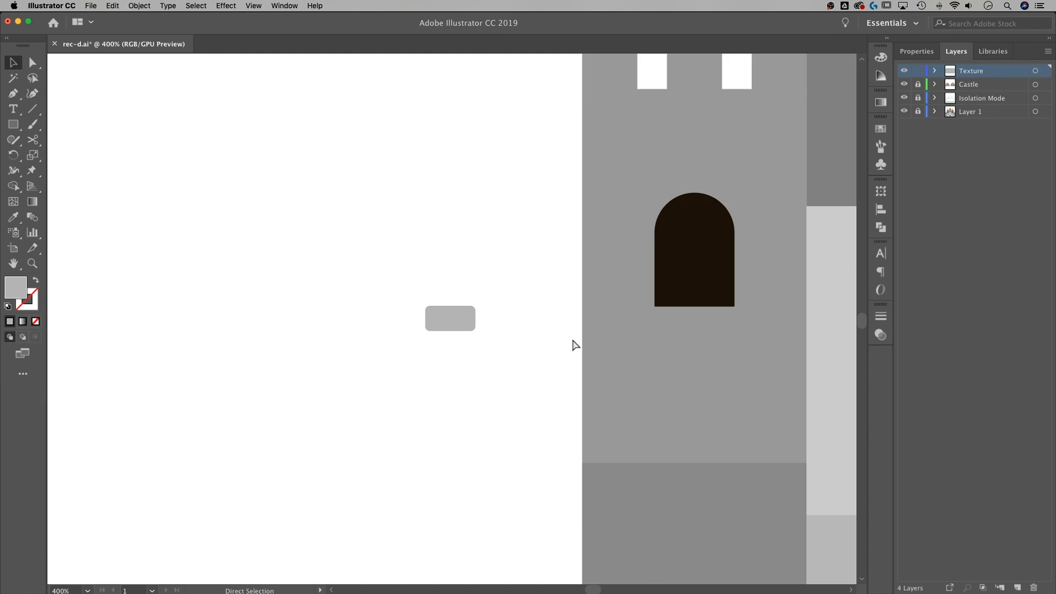
pyautogui.hscroll(5, 554, 344)
pyautogui.moveTo(271, 296); pyautogui.dragTo(629, 297)
pyautogui.moveTo(287, 312); pyautogui.dragTo(792, 315)
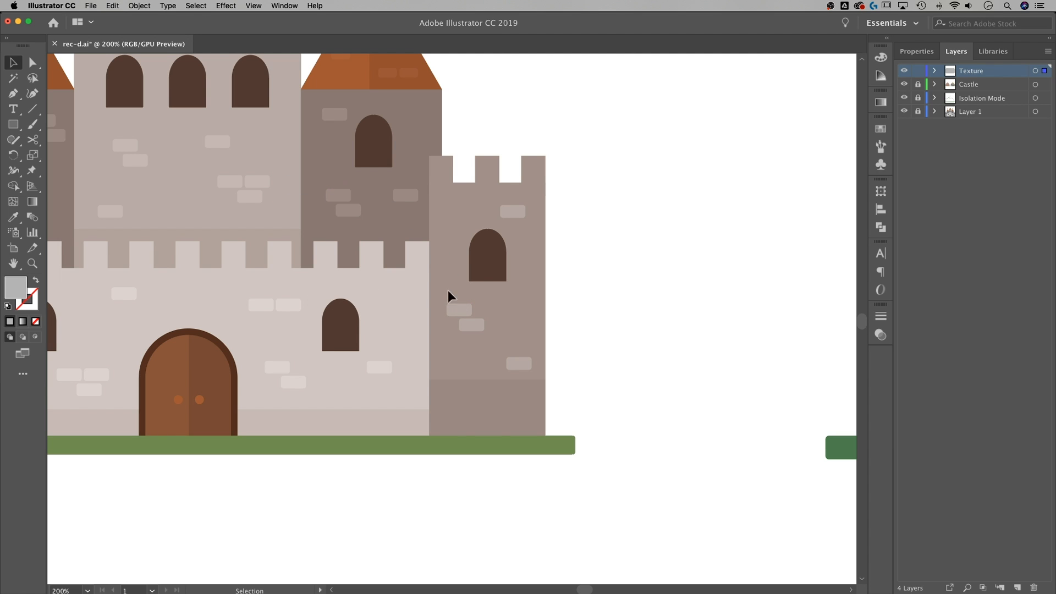
pyautogui.hscroll(12, 526, 293)
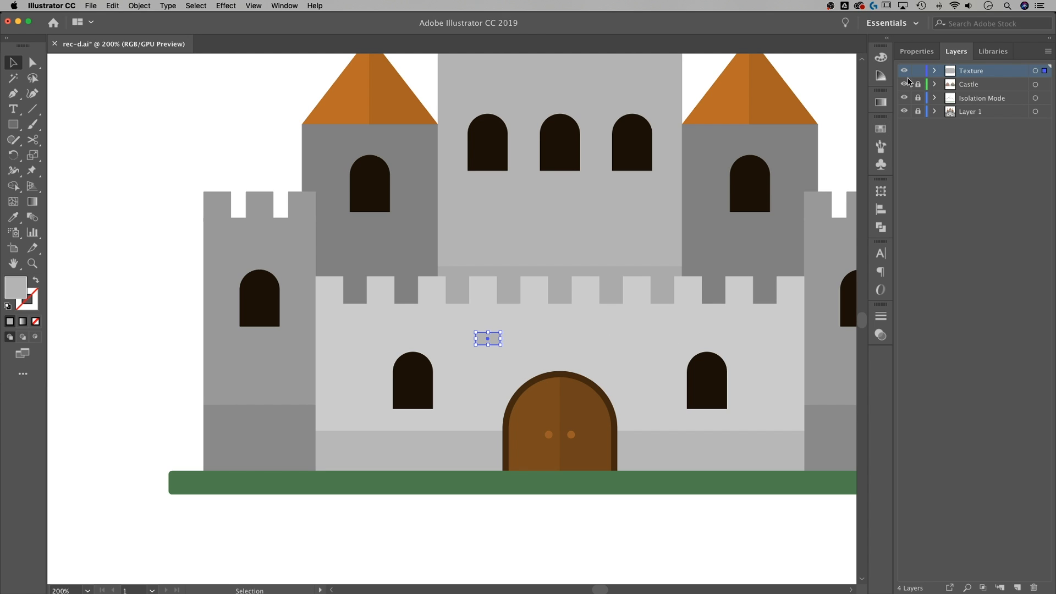
# Change the front-wall brick's fill to a very light grey swatch
pyautogui.click(917, 51)
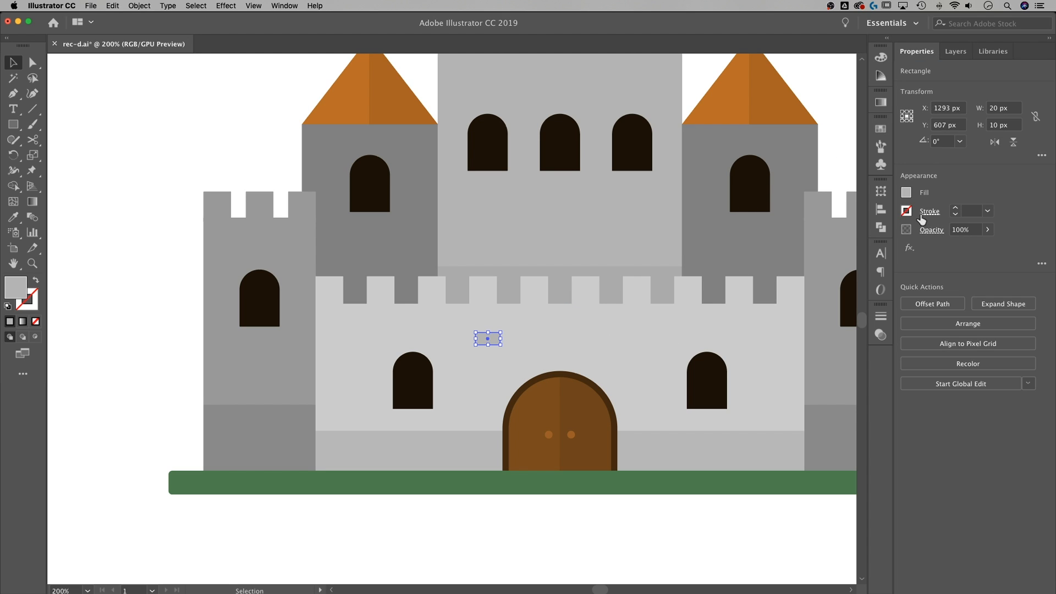
pyautogui.click(907, 193)
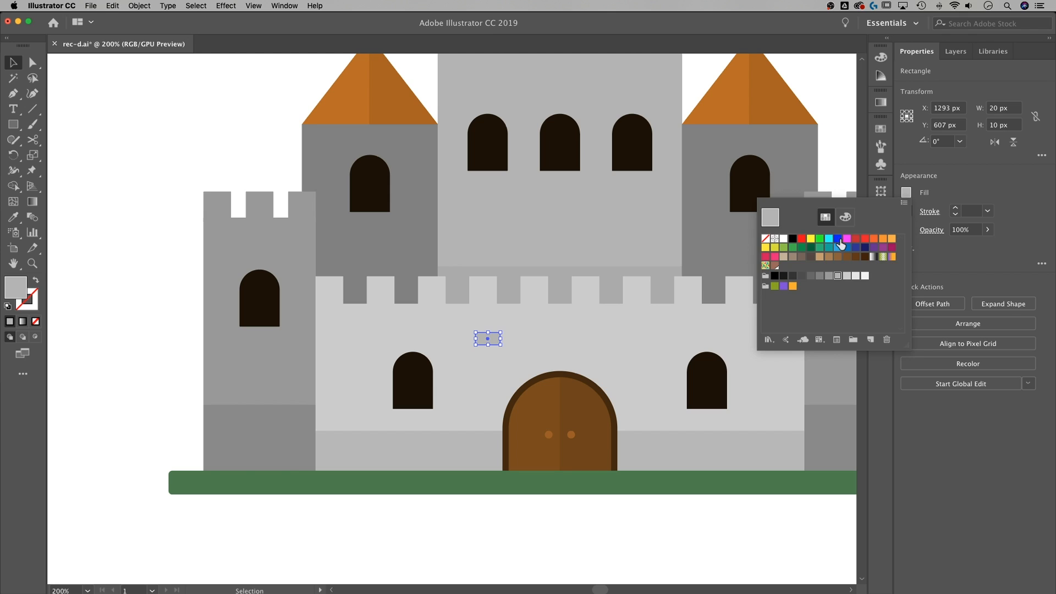
pyautogui.click(848, 277)
# Copy the light brick onto the central tower, the left inner tower and the left outer tower
pyautogui.hscroll(2, 596, 342)
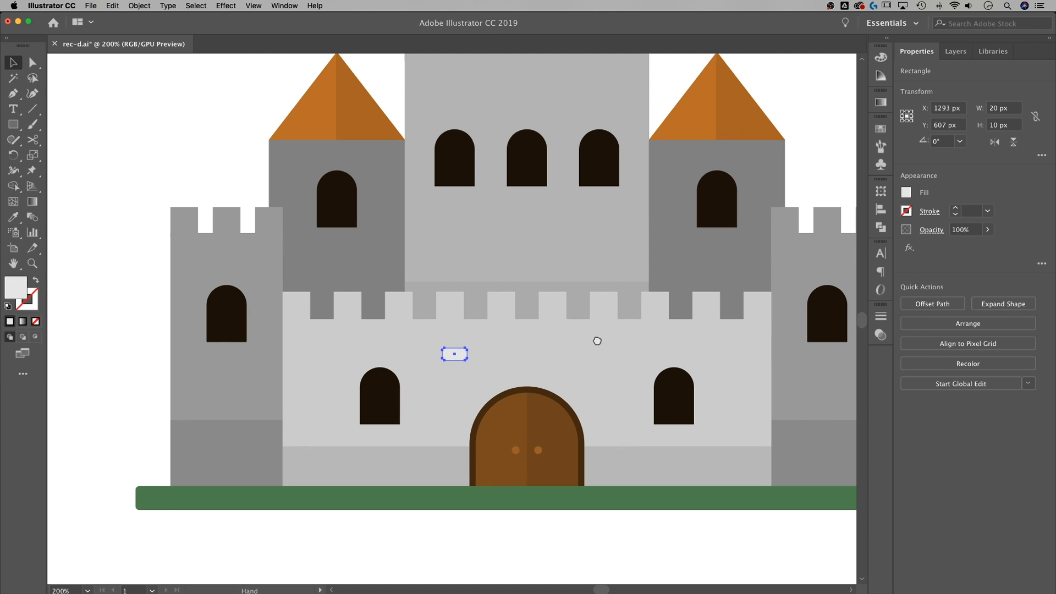
pyautogui.moveTo(461, 358); pyautogui.dragTo(258, 384)
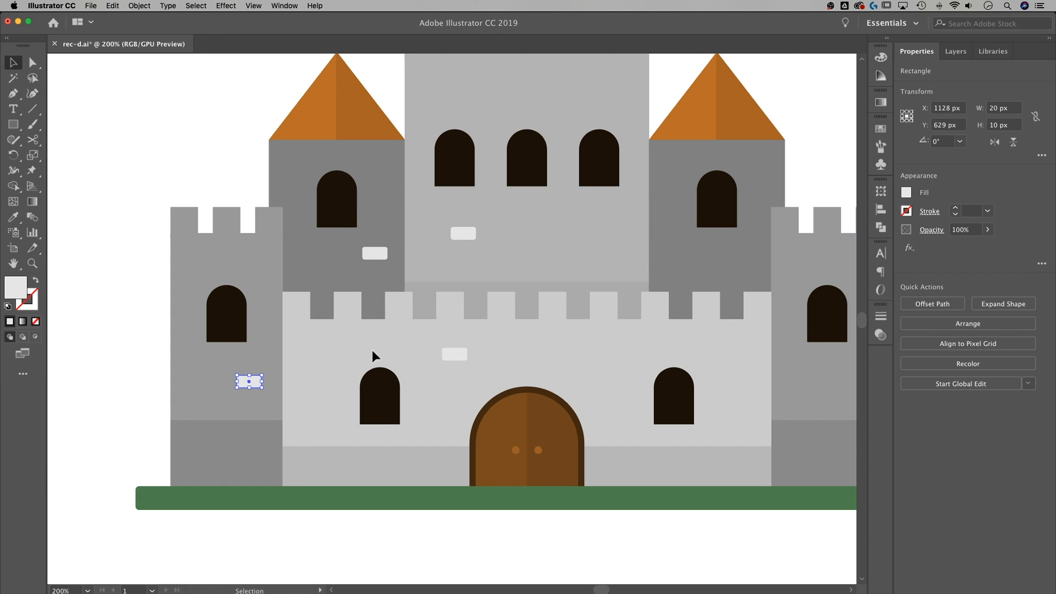
# Set the blend mode of the four bricks on the wall and towers to Soft Light
pyautogui.scroll(-2, 394, 349)
pyautogui.hscroll(-3, 394, 349)
pyautogui.moveTo(676, 450); pyautogui.dragTo(170, 105)
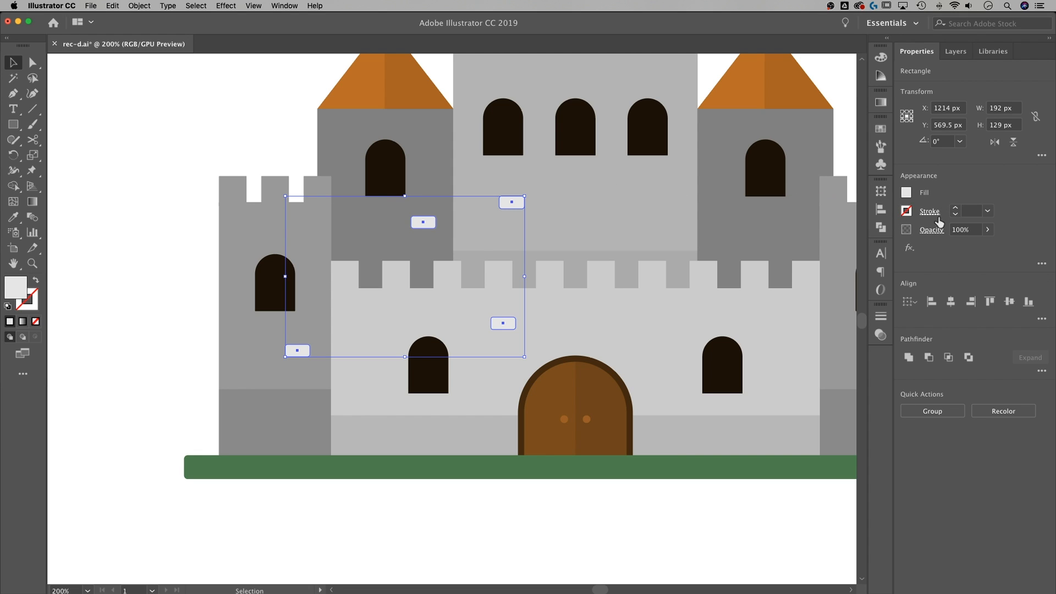
pyautogui.click(931, 231)
pyautogui.click(848, 253)
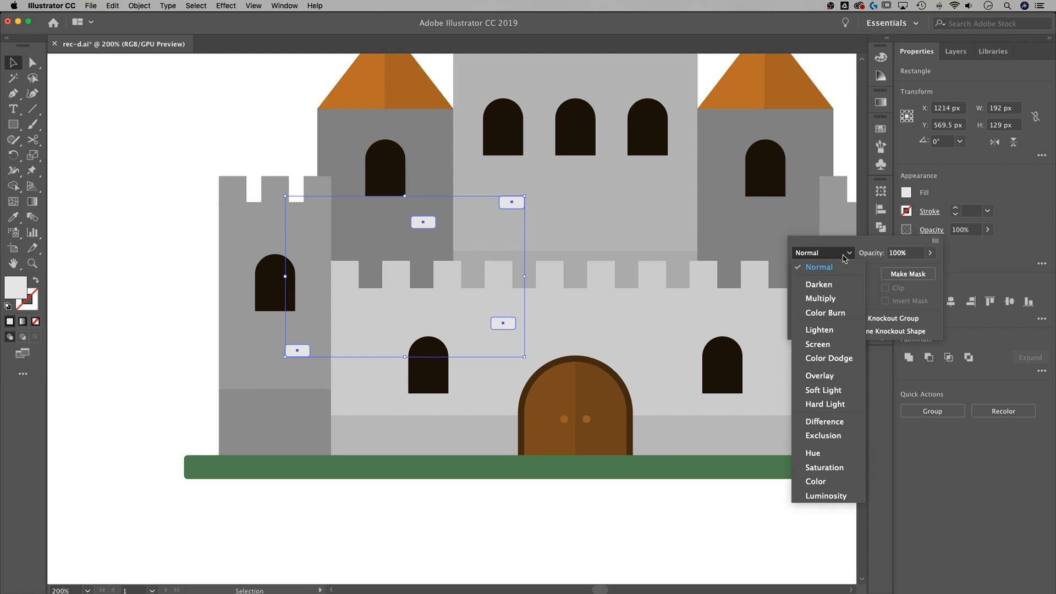
pyautogui.click(838, 396)
pyautogui.click(632, 196)
pyautogui.click(627, 203)
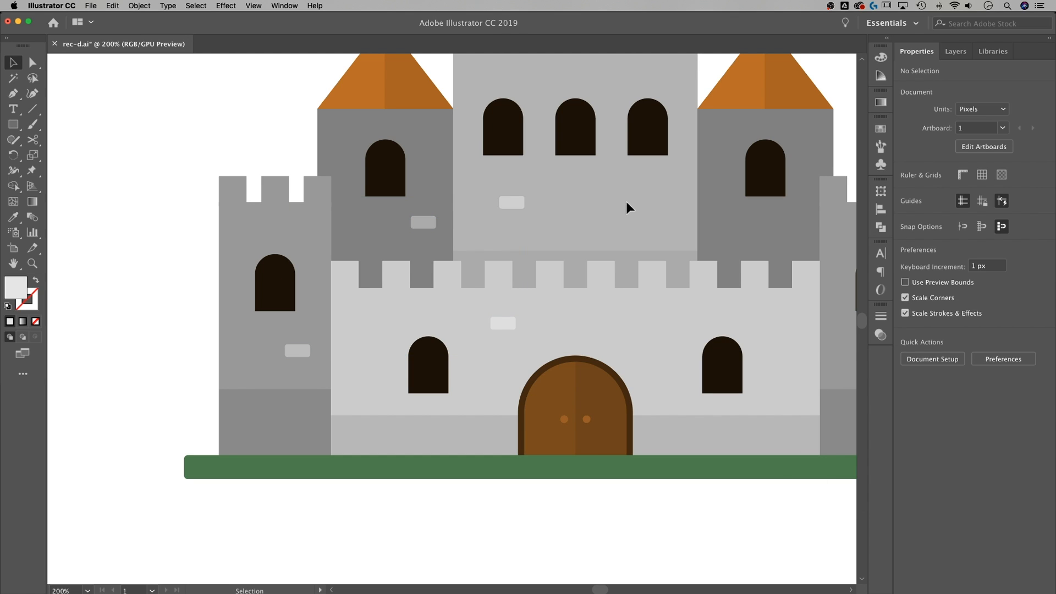
# Set the opacity of the four Soft Light bricks to 50%
pyautogui.moveTo(507, 411); pyautogui.dragTo(474, 418)
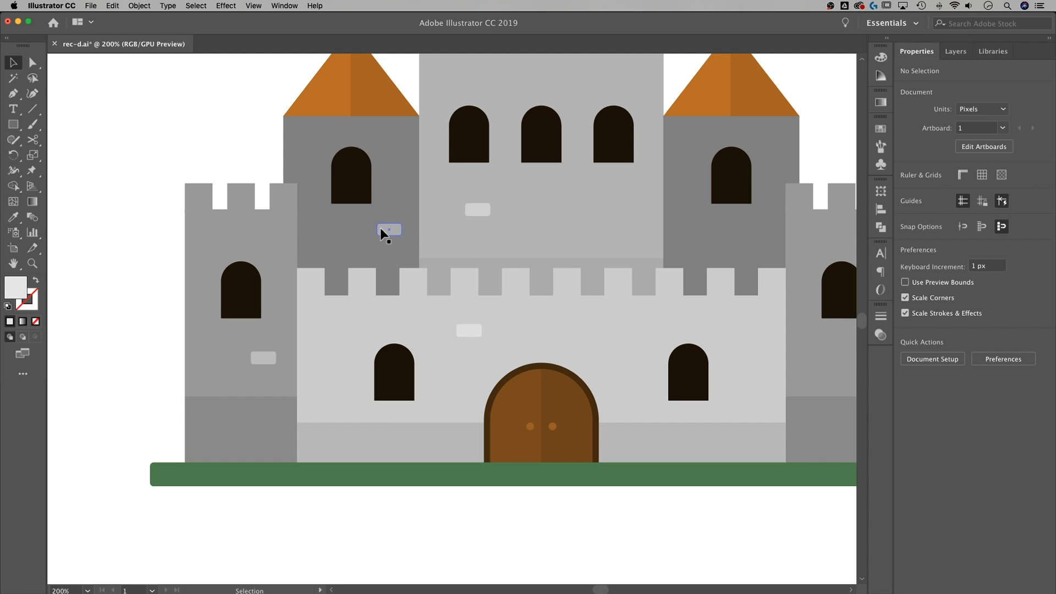
pyautogui.moveTo(285, 365); pyautogui.dragTo(250, 382)
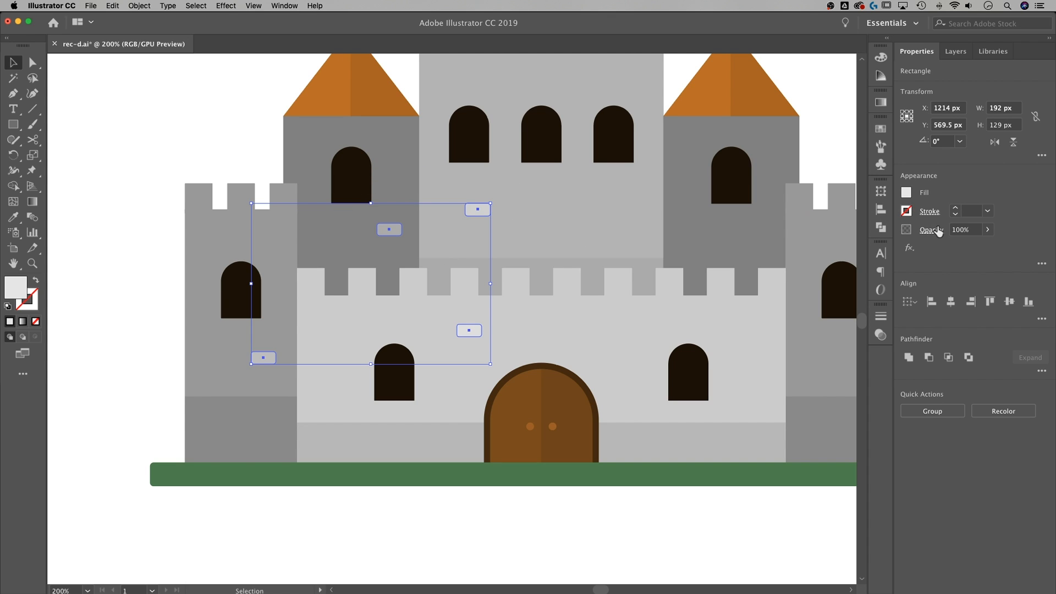
pyautogui.click(975, 231)
pyautogui.write('50')
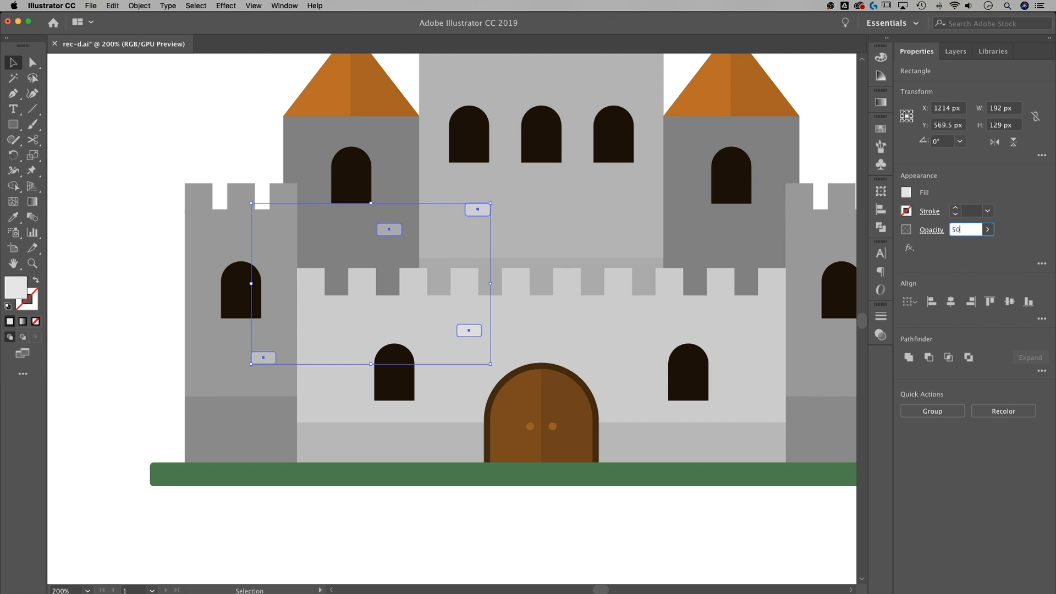
pyautogui.press('Return')
pyautogui.click(623, 264)
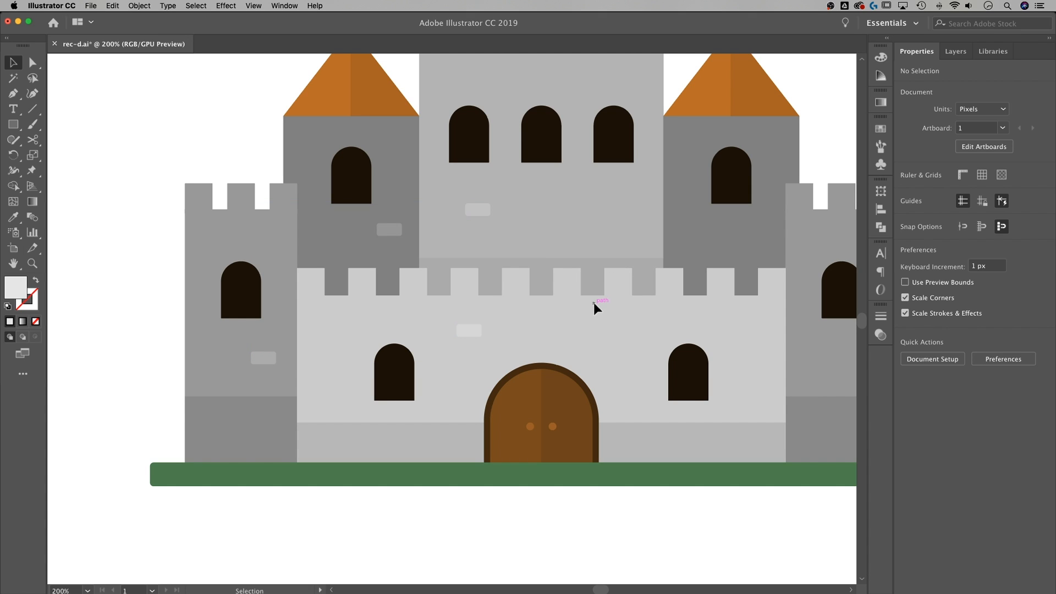
# Change the four bricks' opacity to 70%
pyautogui.moveTo(590, 171); pyautogui.dragTo(170, 441)
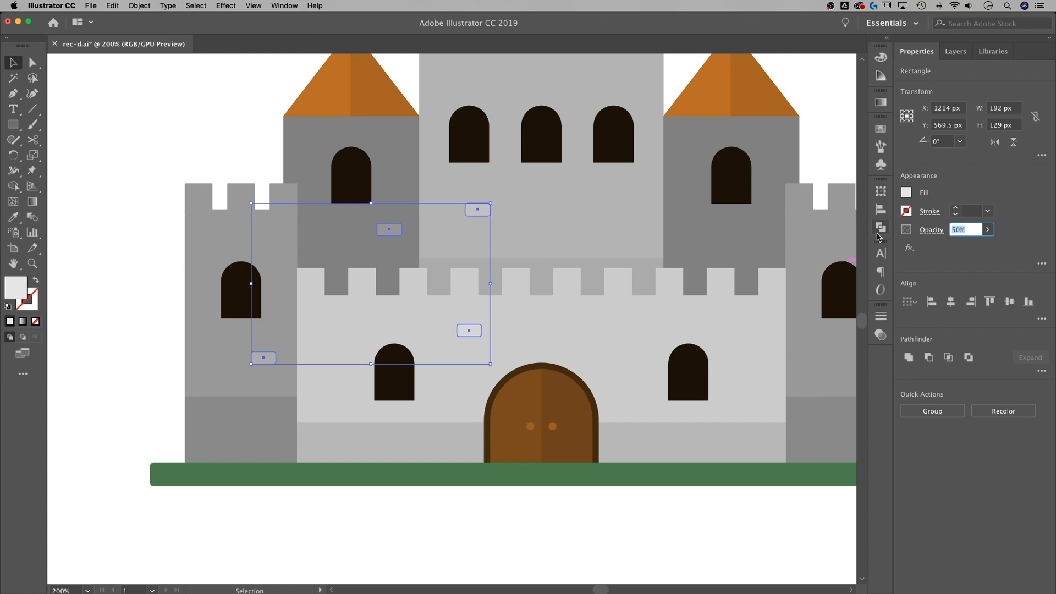
pyautogui.click(630, 262)
pyautogui.press('super+1')
pyautogui.moveTo(472, 313); pyautogui.dragTo(508, 307)
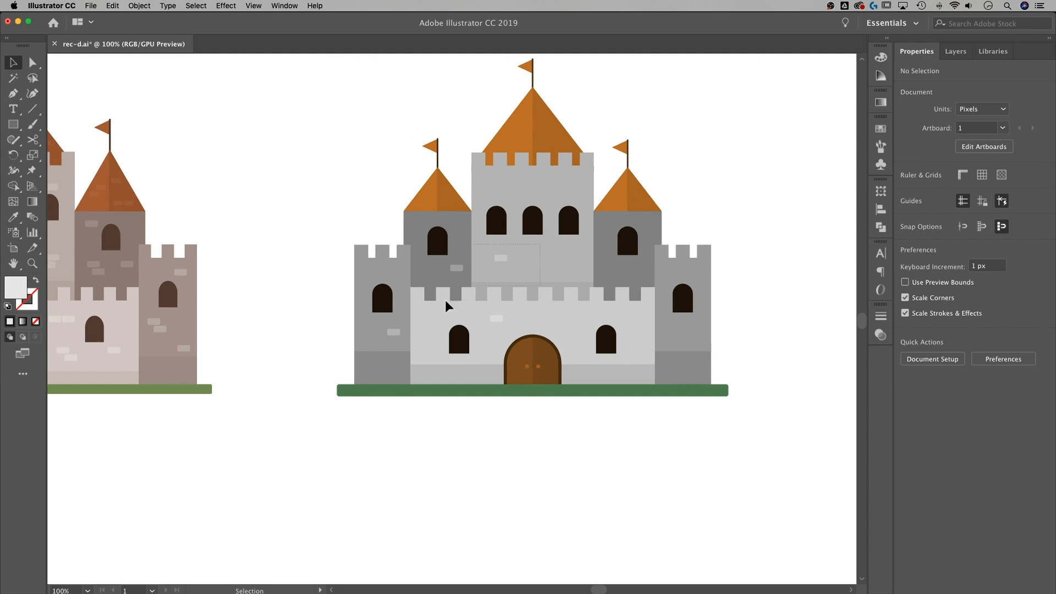
pyautogui.press('super+z')
pyautogui.moveTo(345, 343); pyautogui.dragTo(405, 328)
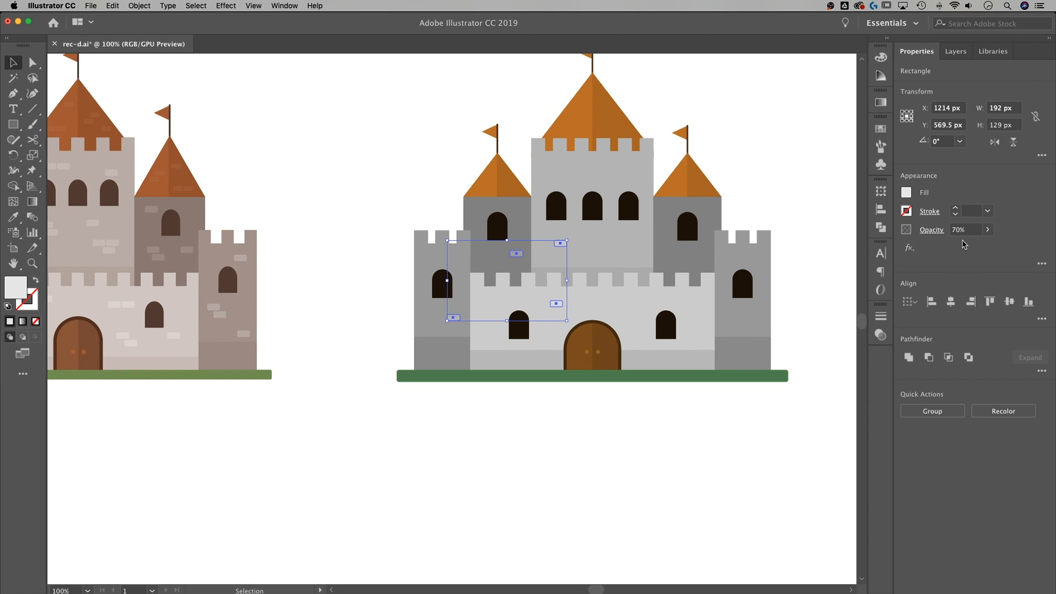
pyautogui.click(940, 233)
pyautogui.click(688, 314)
pyautogui.press('space')
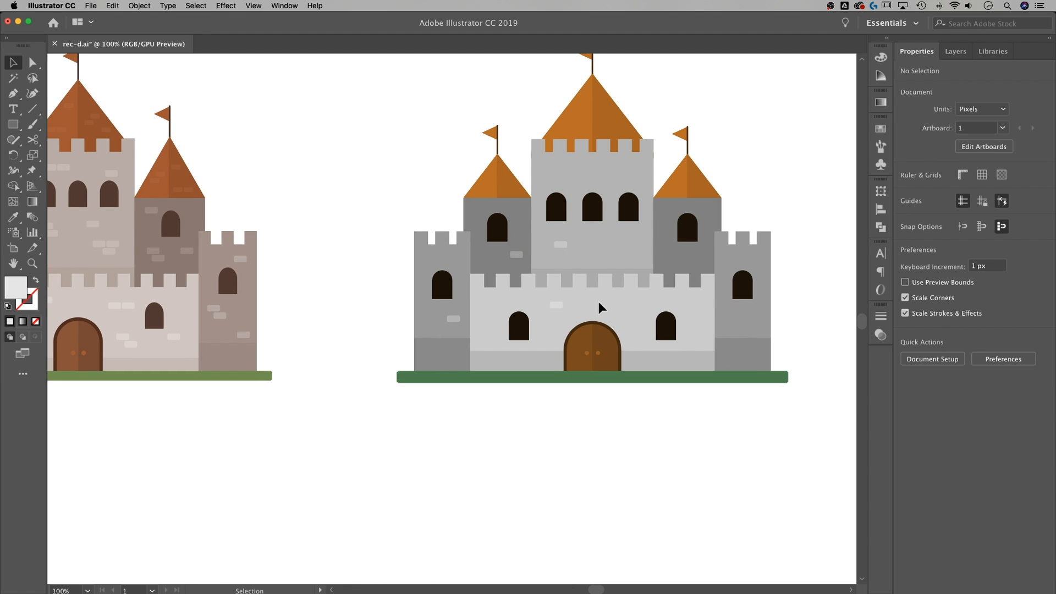
# Copy the front-wall brick into an adjacent pair left of the door and a staggered three-brick cluster between the door and right window
pyautogui.press('super+equal')
pyautogui.moveTo(645, 315); pyautogui.dragTo(722, 331)
pyautogui.click(630, 306)
pyautogui.click(716, 300)
pyautogui.hscroll(3, 734, 335)
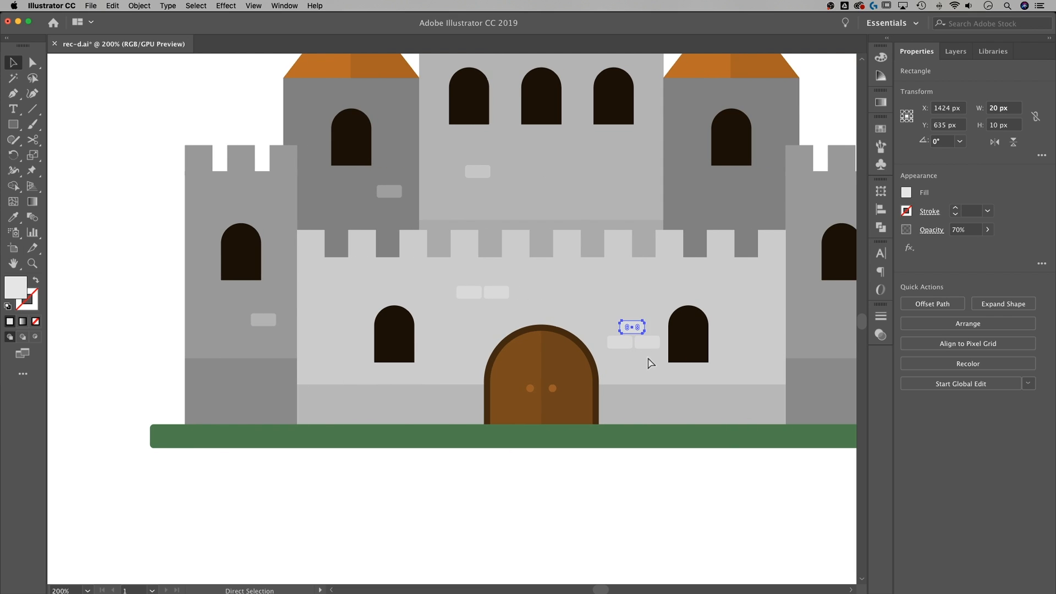
pyautogui.press('super+equal')
pyautogui.press('super+equal')
pyautogui.press('Right')
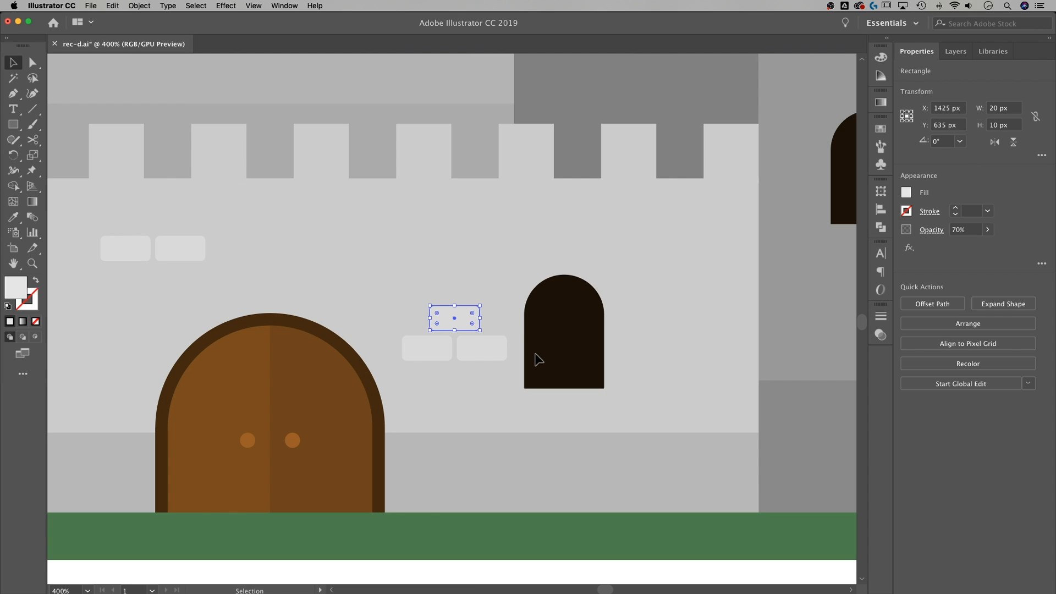
pyautogui.click(499, 313)
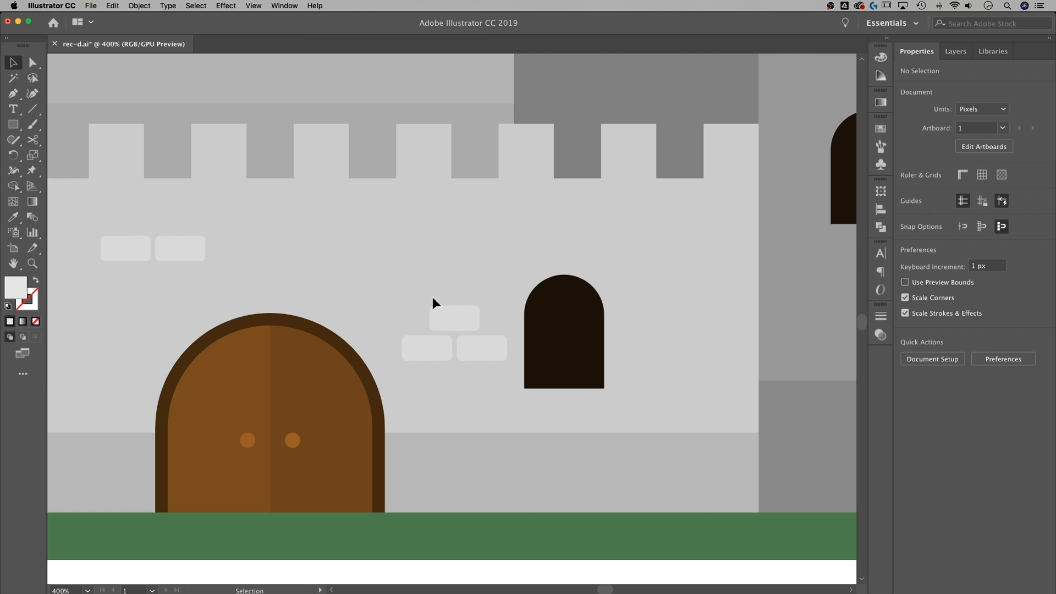
# Copy two single bricks onto the front wall, one above the other, to the left of the left window
pyautogui.press('super+minus')
pyautogui.press('super+minus')
pyautogui.moveTo(362, 328); pyautogui.dragTo(200, 315)
pyautogui.click(364, 299)
pyautogui.moveTo(331, 318); pyautogui.dragTo(342, 316)
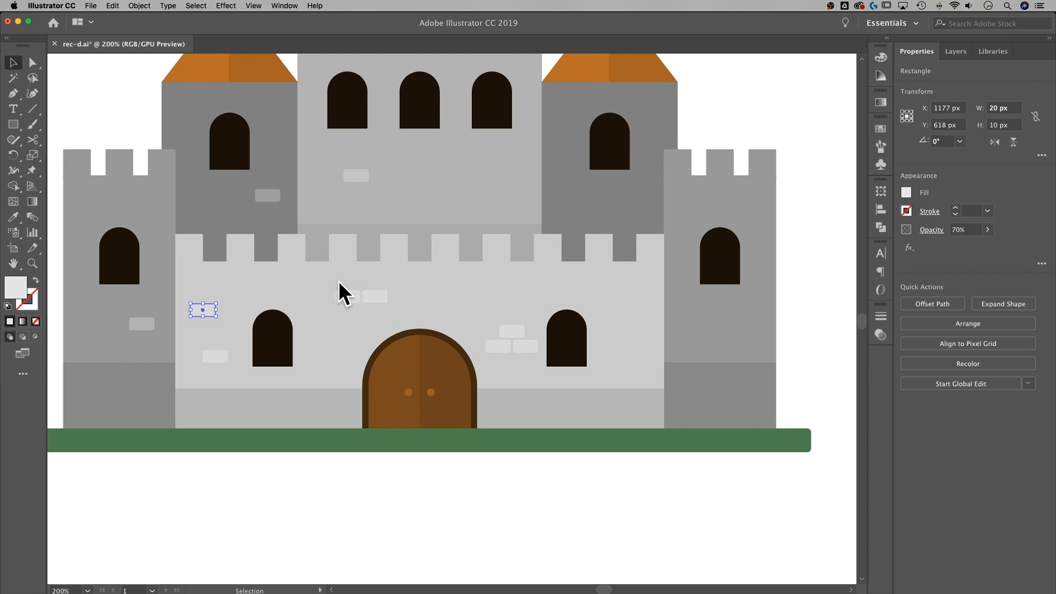
pyautogui.press('super+equal')
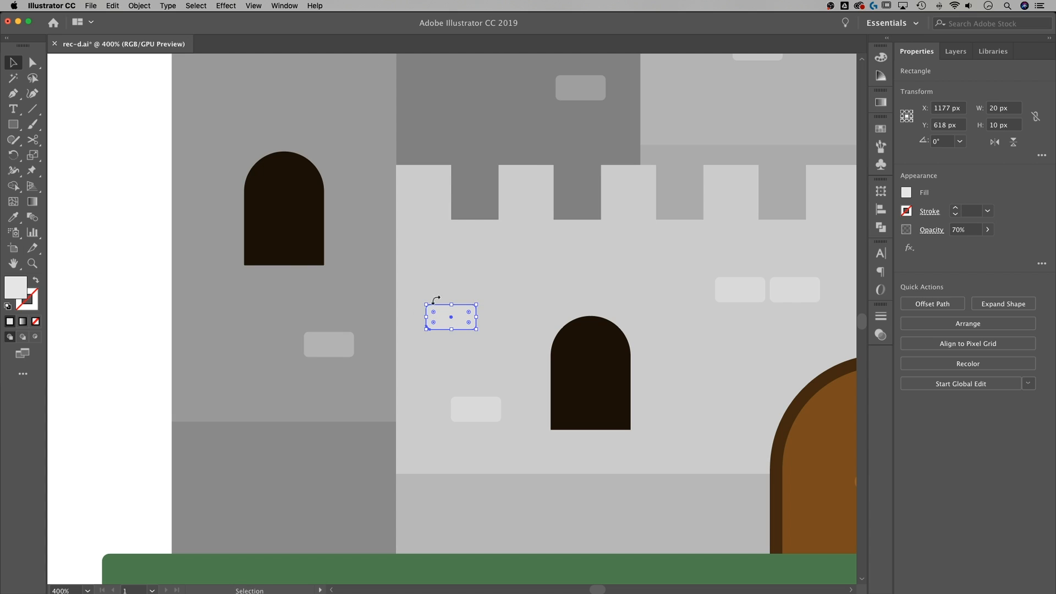
pyautogui.moveTo(584, 285); pyautogui.dragTo(544, 292)
# Scatter more brick copies across the front wall, including beyond the right window, and around the left outer tower's window
pyautogui.press('super+minus')
pyautogui.press('super+minus')
pyautogui.press('super+minus')
pyautogui.press('super+minus')
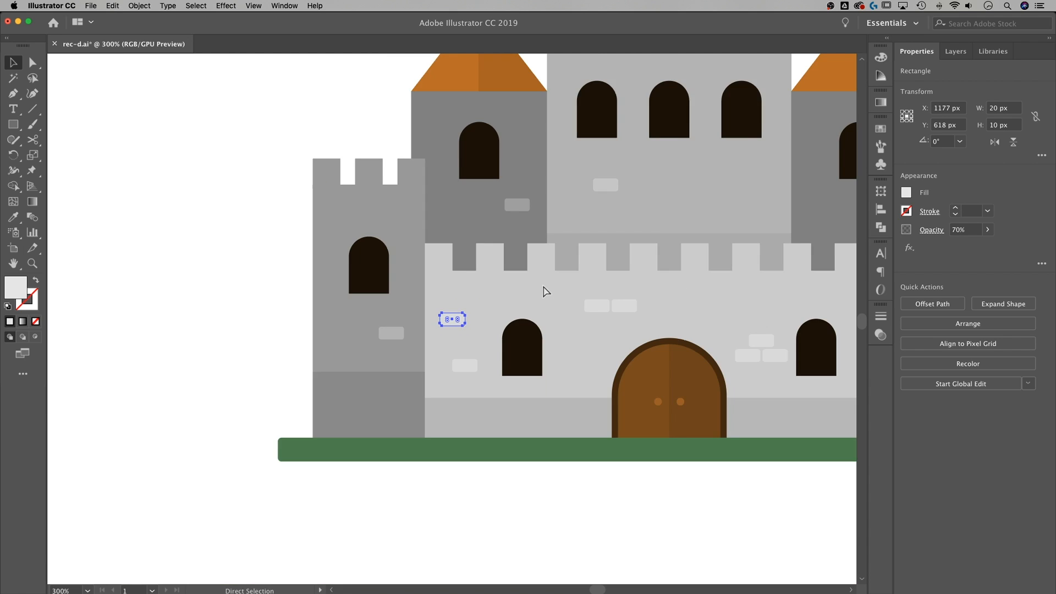
pyautogui.press('super+equal')
pyautogui.moveTo(539, 314); pyautogui.dragTo(588, 310)
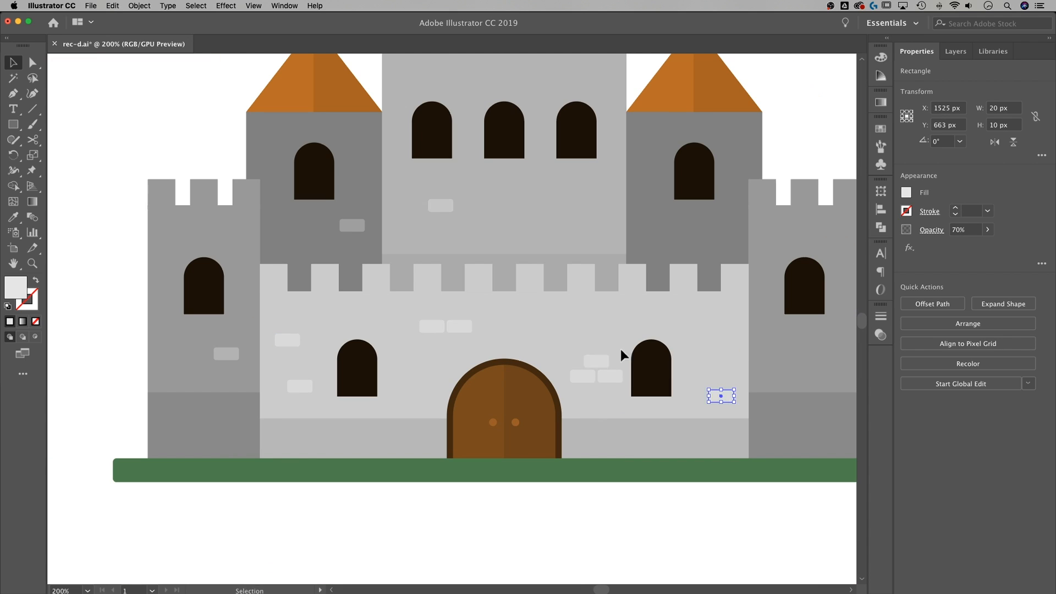
pyautogui.moveTo(560, 319); pyautogui.dragTo(560, 319)
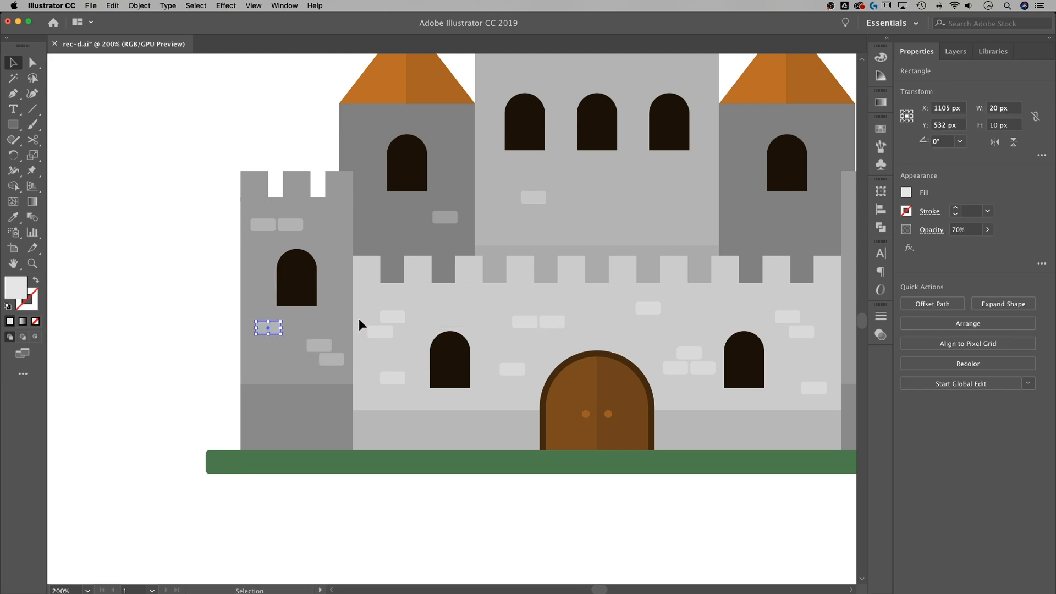
# Copy a three-brick cluster, a staggered pair and single bricks onto the central tower, and add bricks to the left inner tower
pyautogui.click(574, 438)
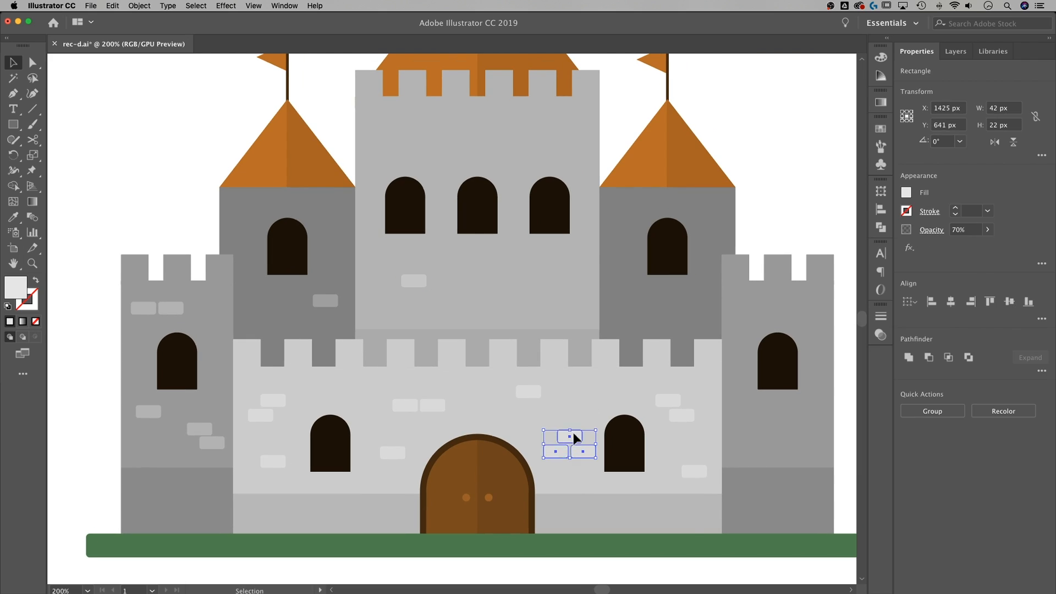
pyautogui.keyDown('alt'); pyautogui.moveTo(574, 438); pyautogui.dragTo(546, 292); pyautogui.keyUp('alt')
pyautogui.keyDown('alt'); pyautogui.moveTo(672, 405); pyautogui.dragTo(534, 137); pyautogui.keyUp('alt')
pyautogui.keyDown('alt'); pyautogui.moveTo(418, 282); pyautogui.dragTo(448, 149); pyautogui.keyUp('alt')
pyautogui.keyDown('alt'); pyautogui.moveTo(329, 301); pyautogui.dragTo(271, 317); pyautogui.keyUp('alt')
pyautogui.keyDown('alt'); pyautogui.moveTo(673, 407); pyautogui.dragTo(323, 215); pyautogui.keyUp('alt')
pyautogui.moveTo(424, 360); pyautogui.dragTo(387, 365)
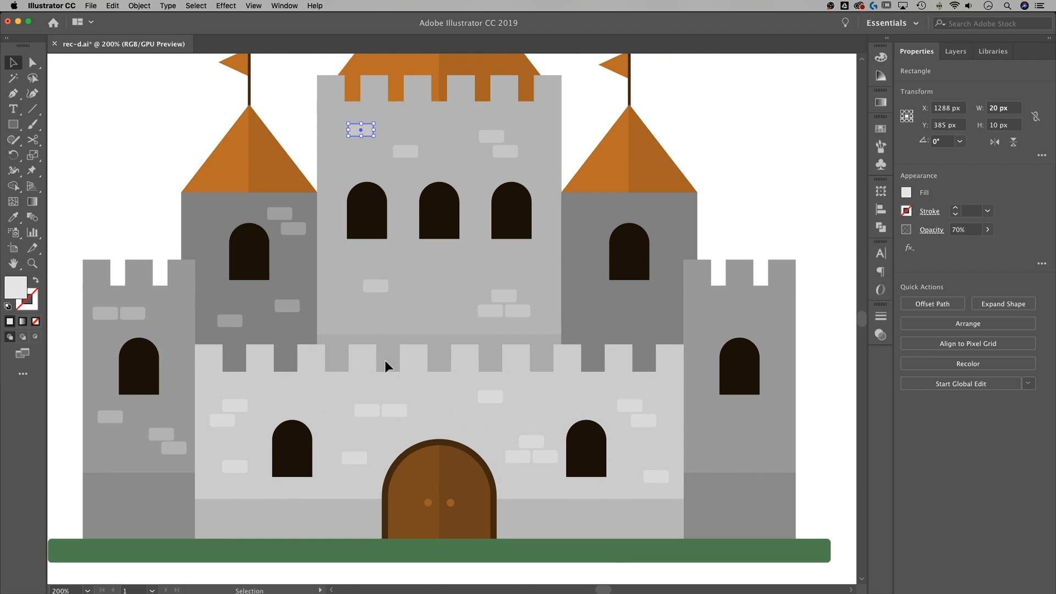
# Add brick copies to the central tower's lower half and scatter more over the right inner and right outer towers
pyautogui.keyDown('alt'); pyautogui.moveTo(380, 285); pyautogui.dragTo(394, 299); pyautogui.keyUp('alt')
pyautogui.moveTo(538, 286); pyautogui.dragTo(600, 310)
pyautogui.keyDown('alt'); pyautogui.moveTo(608, 313); pyautogui.dragTo(586, 216); pyautogui.keyUp('alt')
pyautogui.moveTo(674, 286); pyautogui.dragTo(599, 307)
pyautogui.keyDown('alt'); pyautogui.moveTo(518, 311); pyautogui.dragTo(739, 312); pyautogui.keyUp('alt')
pyautogui.keyDown('alt'); pyautogui.moveTo(630, 405); pyautogui.dragTo(756, 424); pyautogui.keyUp('alt')
pyautogui.keyDown('alt'); pyautogui.moveTo(769, 439); pyautogui.dragTo(710, 457); pyautogui.keyUp('alt')
pyautogui.click(827, 380)
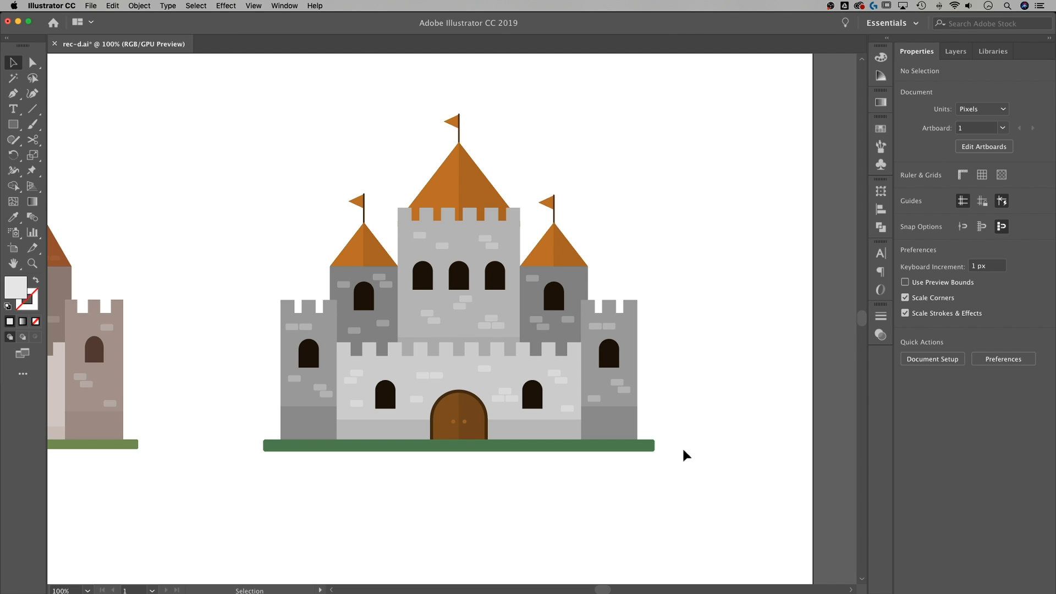
# Set the opacity of all the wall and tower bricks to 50%
pyautogui.moveTo(711, 464); pyautogui.dragTo(248, 194)
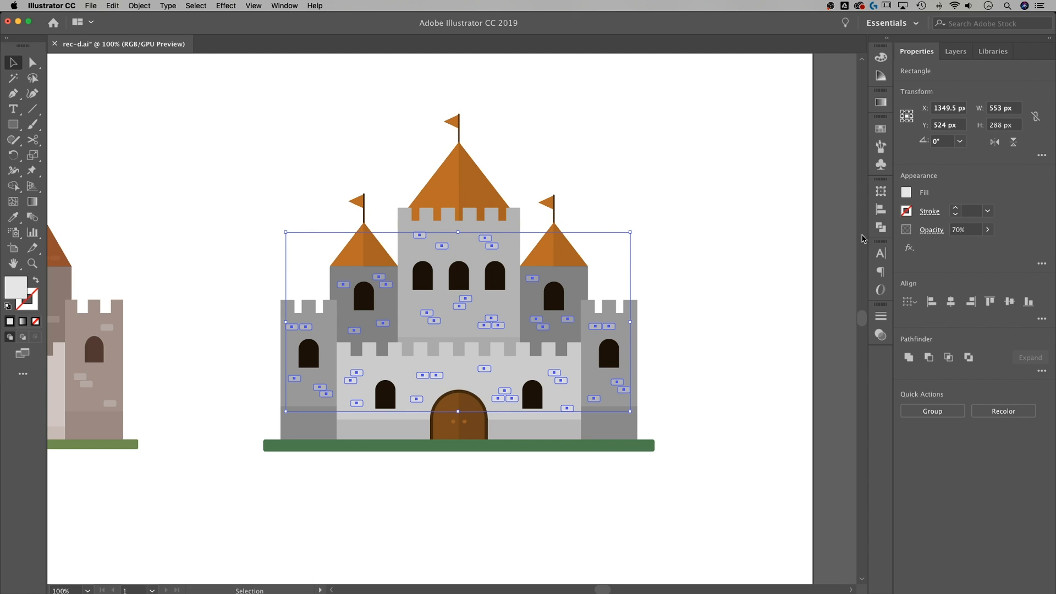
pyautogui.click(971, 230)
pyautogui.write('50')
pyautogui.press('Return')
pyautogui.click(692, 240)
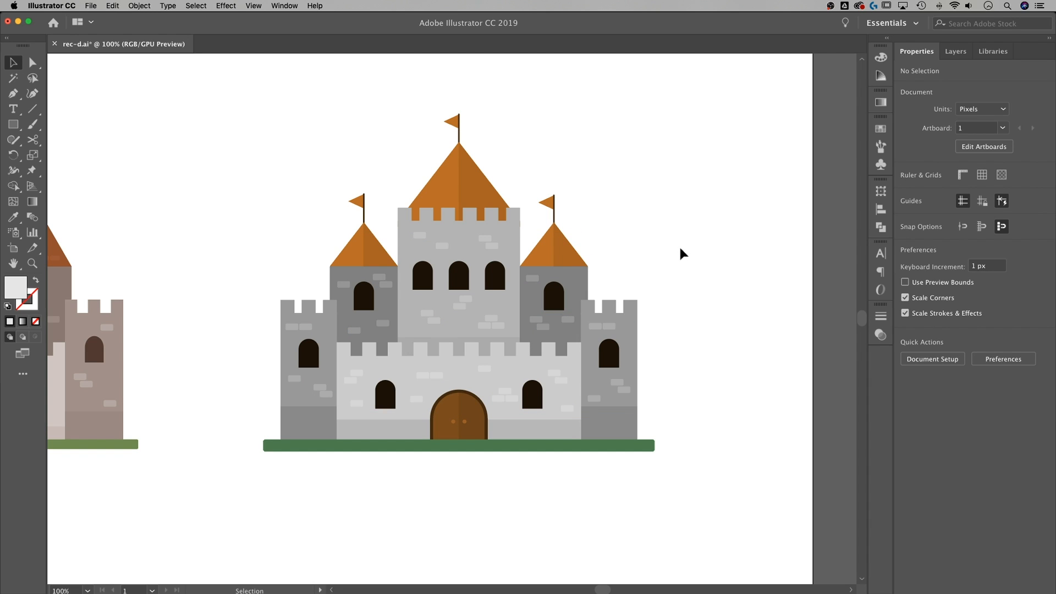
# Copy the staggered brick pair from the central tower's upper right onto the central roof's right half, shrinking each brick to about 17 px wide
pyautogui.press('super+equal')
pyautogui.press('super+equal')
pyautogui.scroll(1, 555, 316)
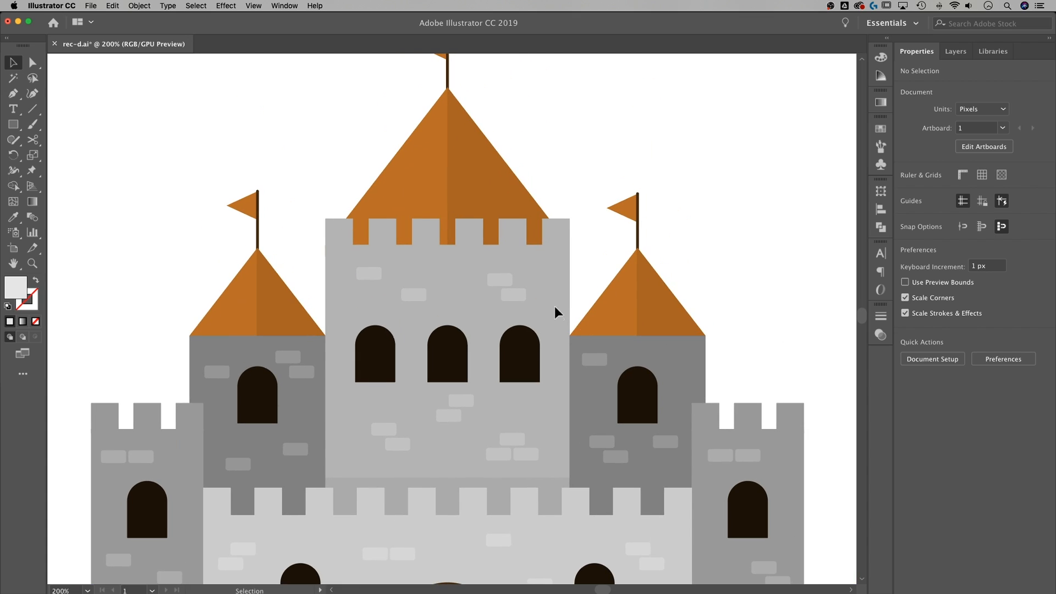
pyautogui.moveTo(494, 296); pyautogui.dragTo(494, 297)
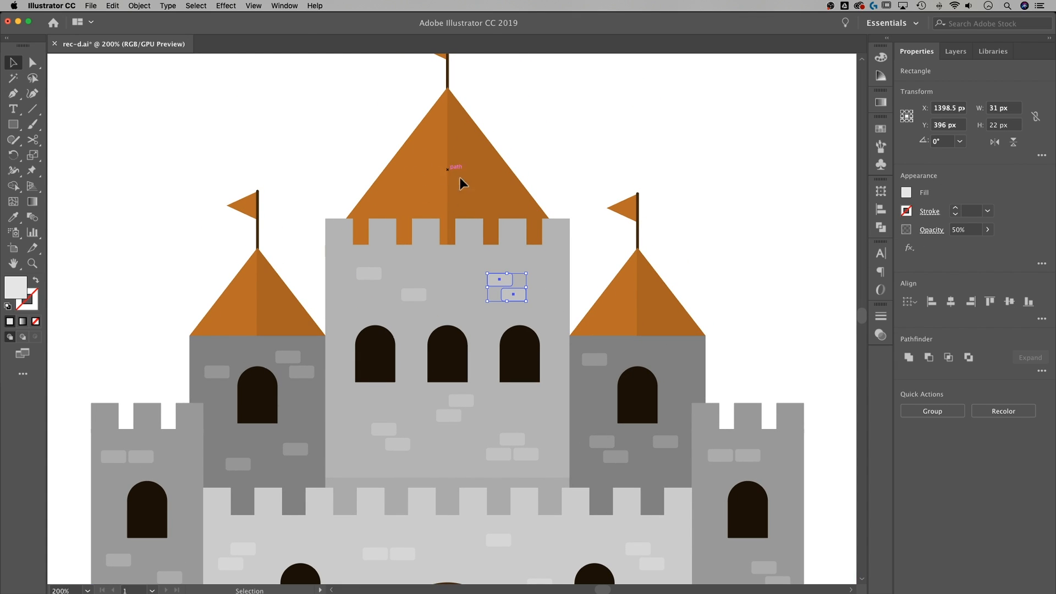
pyautogui.moveTo(506, 289); pyautogui.dragTo(485, 166)
pyautogui.click(414, 294)
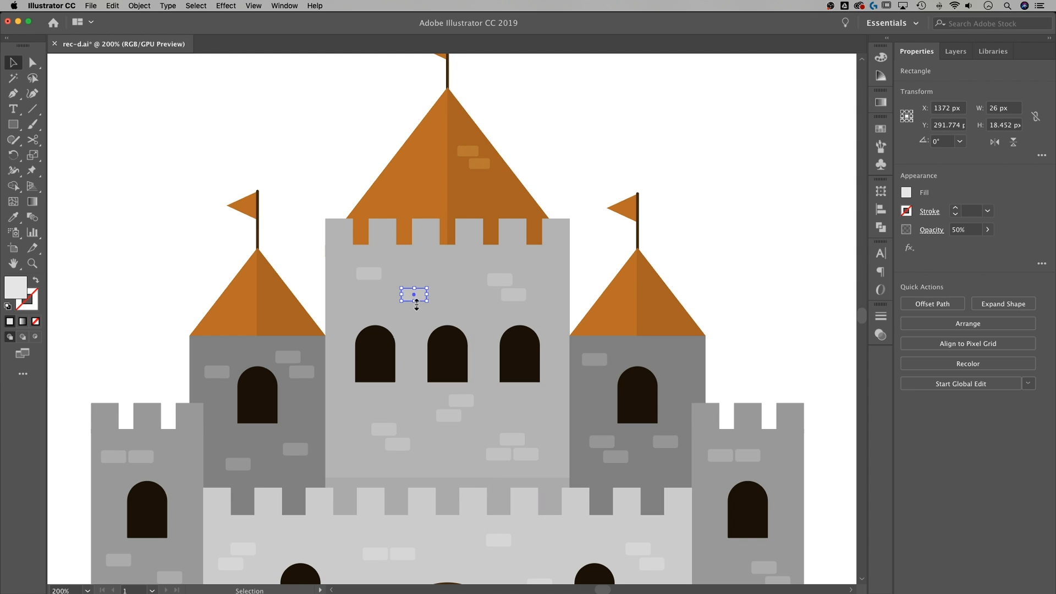
pyautogui.moveTo(418, 292); pyautogui.dragTo(421, 183)
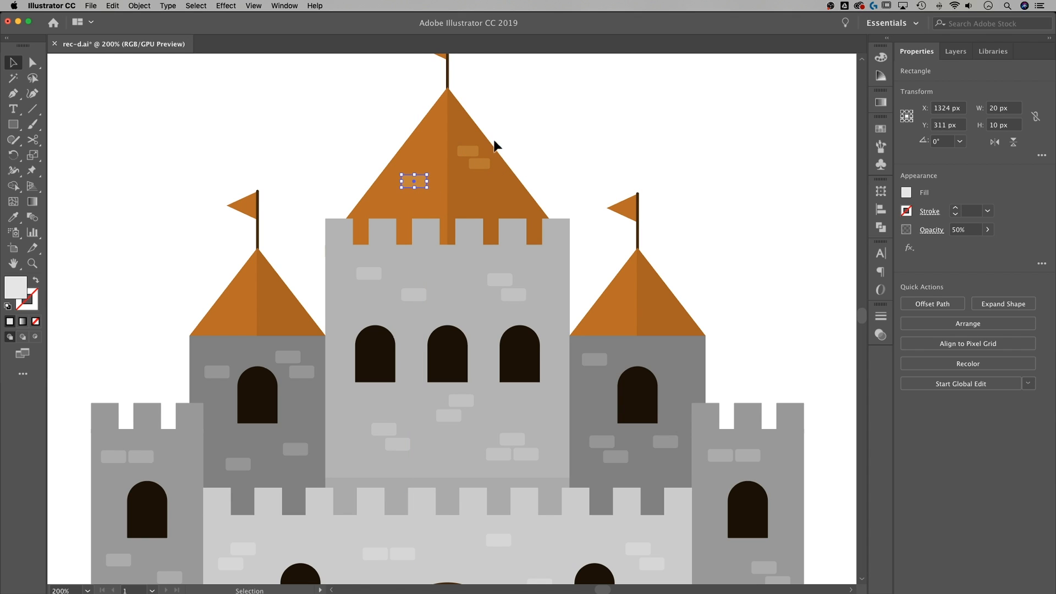
pyautogui.press('super+z')
pyautogui.press('super+z')
# Copy the small bricks onto the central roof's left half and lower right, and onto both halves of the left tower's roof
pyautogui.click(467, 152)
pyautogui.moveTo(467, 152); pyautogui.dragTo(507, 203)
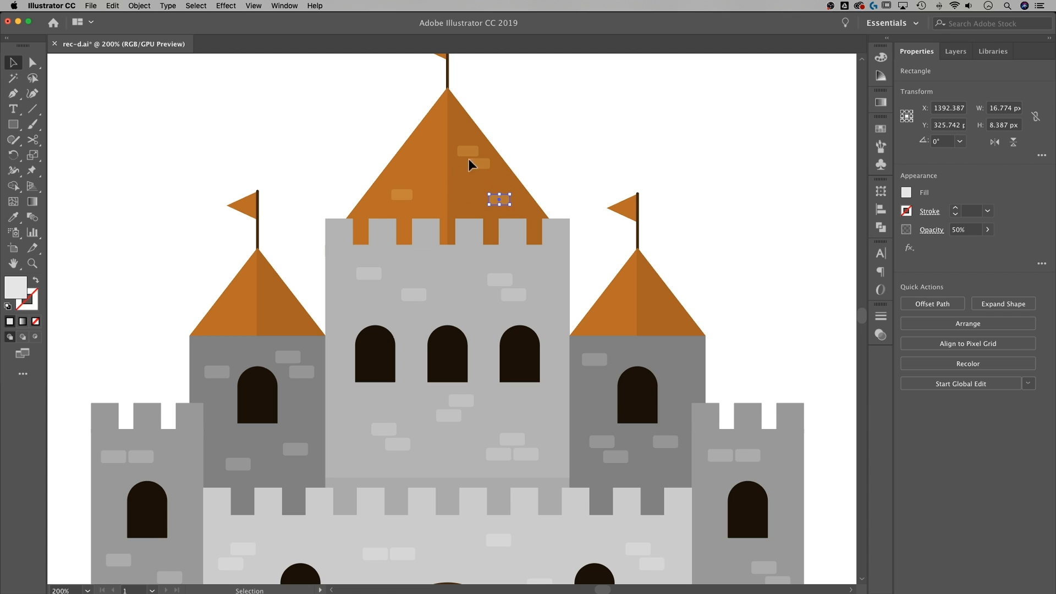
pyautogui.moveTo(408, 193); pyautogui.dragTo(249, 311)
pyautogui.keyDown('shift'); pyautogui.click(402, 194); pyautogui.keyUp('shift')
pyautogui.click(232, 266)
pyautogui.click(246, 303)
pyautogui.click(289, 258)
pyautogui.click(297, 452)
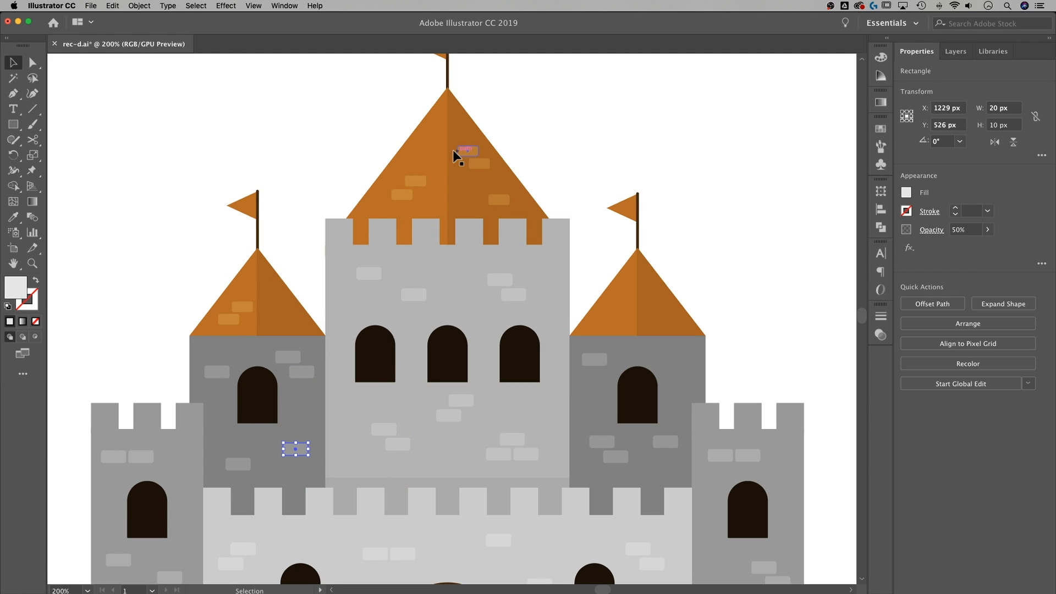
pyautogui.click(405, 197)
pyautogui.moveTo(410, 198); pyautogui.dragTo(297, 322)
pyautogui.click(422, 122)
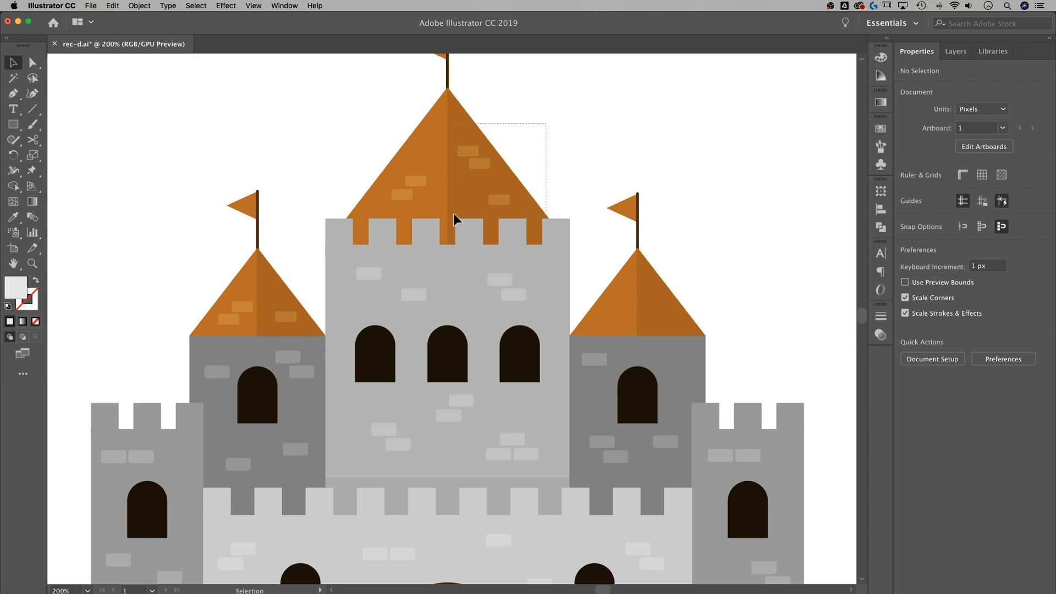
# Copy a staggered pair of small bricks onto the right roof's shaded half and a single one onto its lighter half
pyautogui.moveTo(450, 200); pyautogui.dragTo(450, 201)
pyautogui.moveTo(482, 166); pyautogui.dragTo(617, 325)
pyautogui.click(761, 245)
pyautogui.click(691, 347)
pyautogui.click(734, 272)
# Set the opacity of all the bricks on the three orange roofs to 35%
pyautogui.press('super+minus')
pyautogui.press('super+minus')
pyautogui.press('super+minus')
pyautogui.press('super+equal')
pyautogui.press('super+equal')
pyautogui.moveTo(644, 282); pyautogui.dragTo(556, 333)
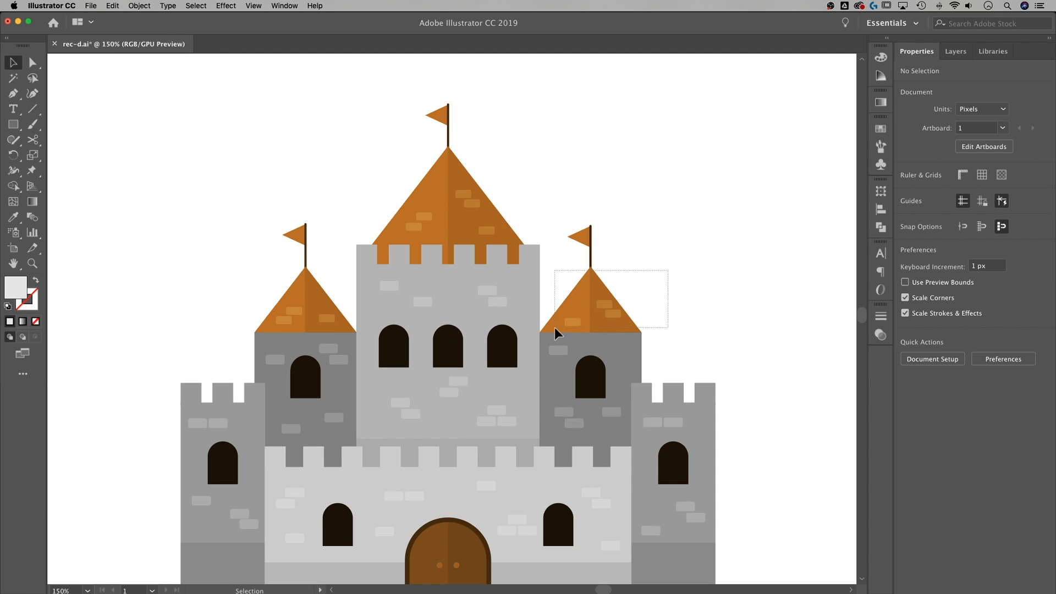
pyautogui.moveTo(375, 243); pyautogui.dragTo(379, 237)
pyautogui.moveTo(266, 326); pyautogui.dragTo(267, 325)
pyautogui.click(964, 230)
pyautogui.write('35')
pyautogui.press('Return')
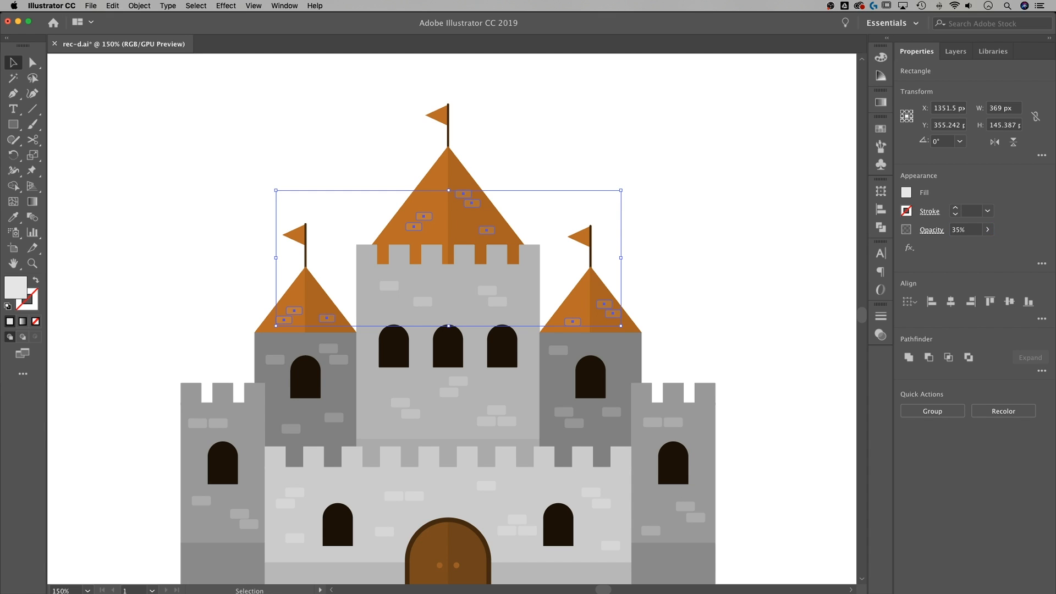
pyautogui.click(712, 213)
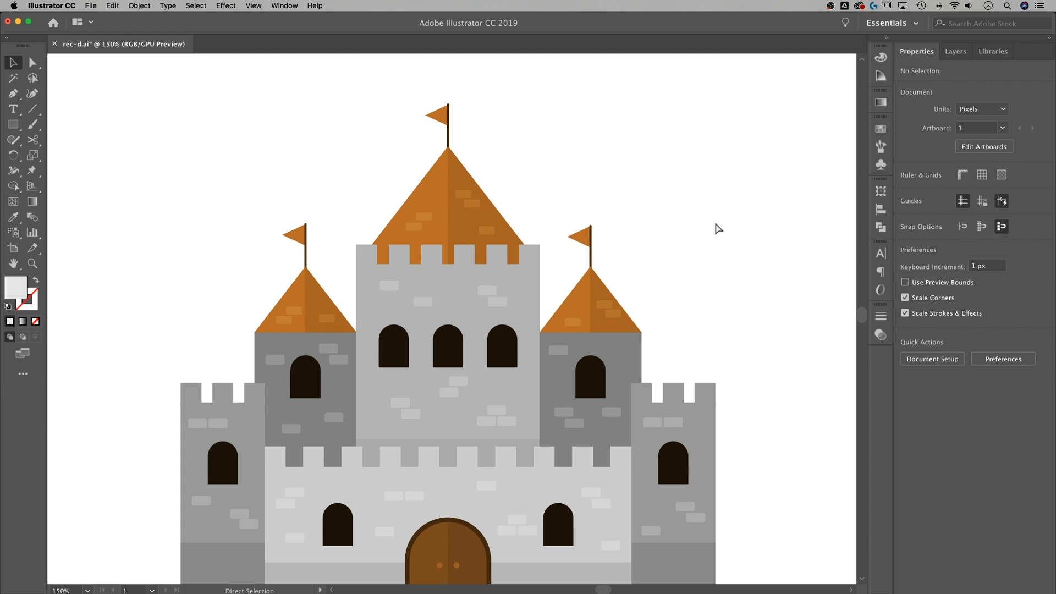
pyautogui.press('super+minus')
pyautogui.press('super+minus')
pyautogui.hscroll(-5, 592, 314)
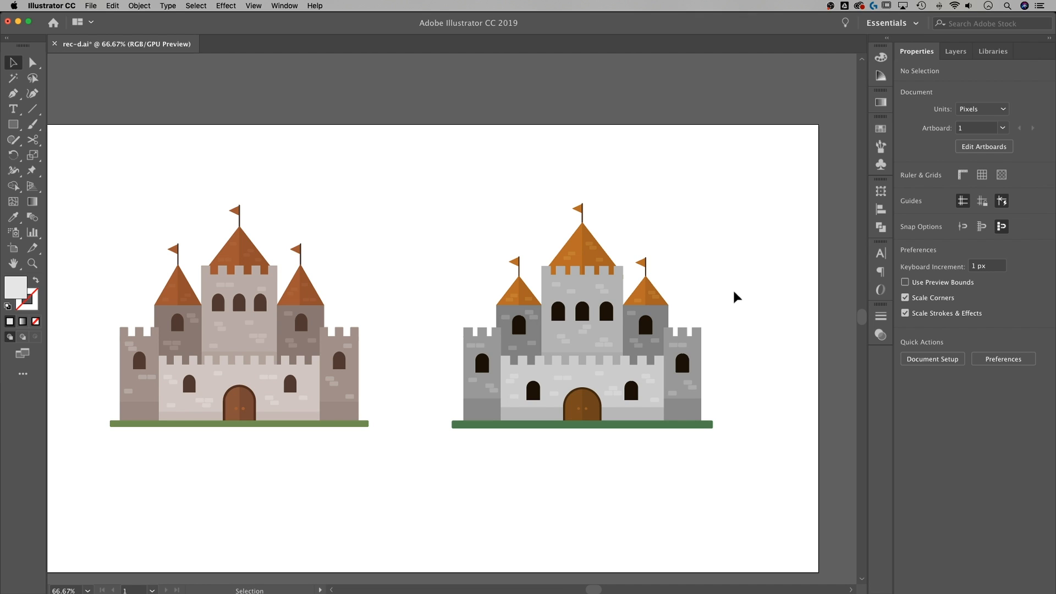
# Compare the brick-textured castle with the reference castle, both up close and as a whole
pyautogui.press('super')
pyautogui.press('super+equal')
pyautogui.press('super+equal')
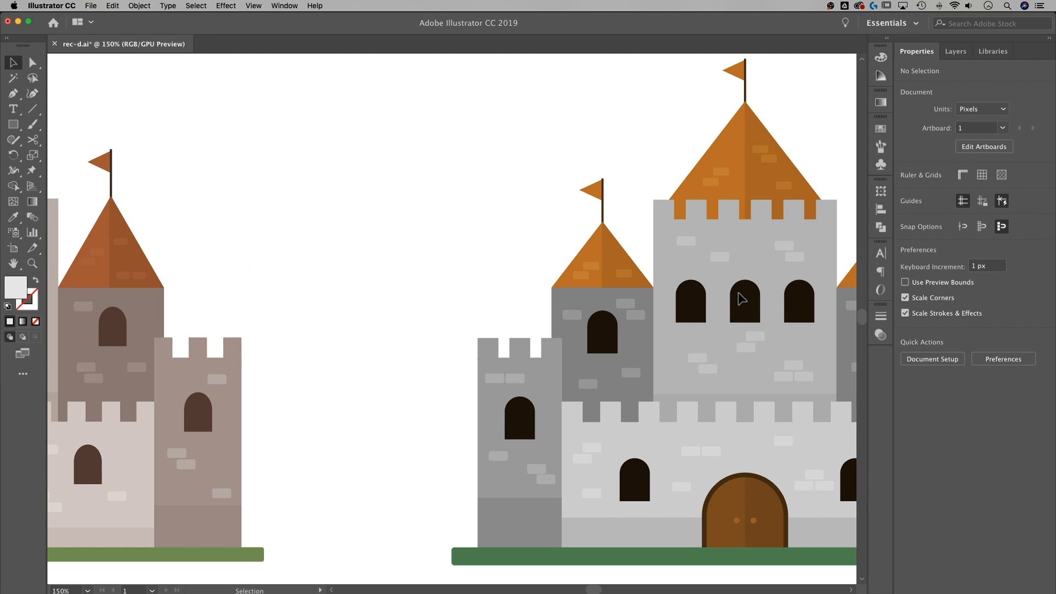
pyautogui.press('super+minus')
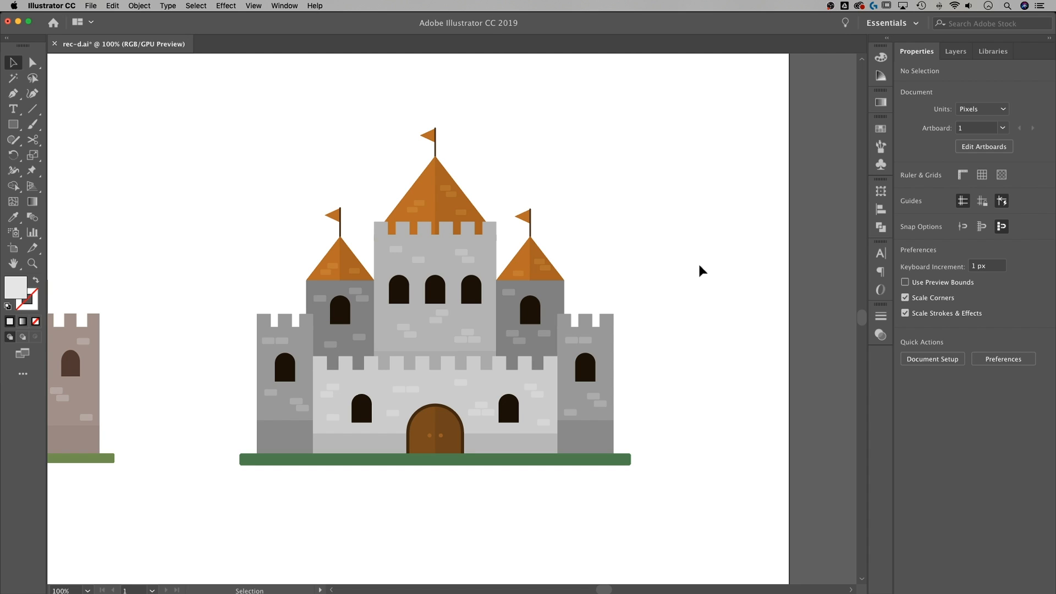
pyautogui.moveTo(684, 357); pyautogui.dragTo(686, 355)
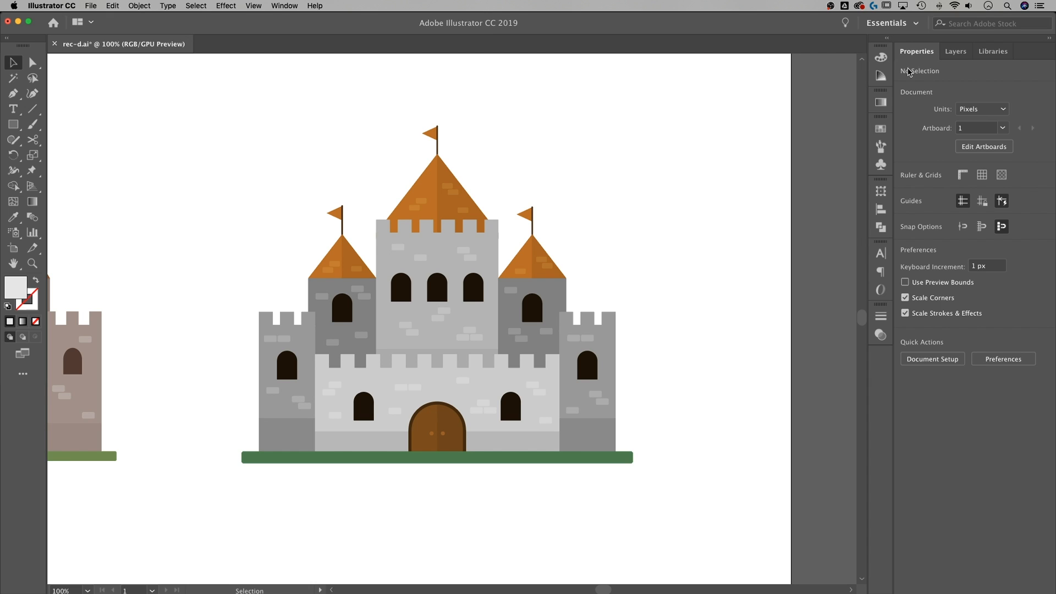
pyautogui.hscroll(-10, 666, 184)
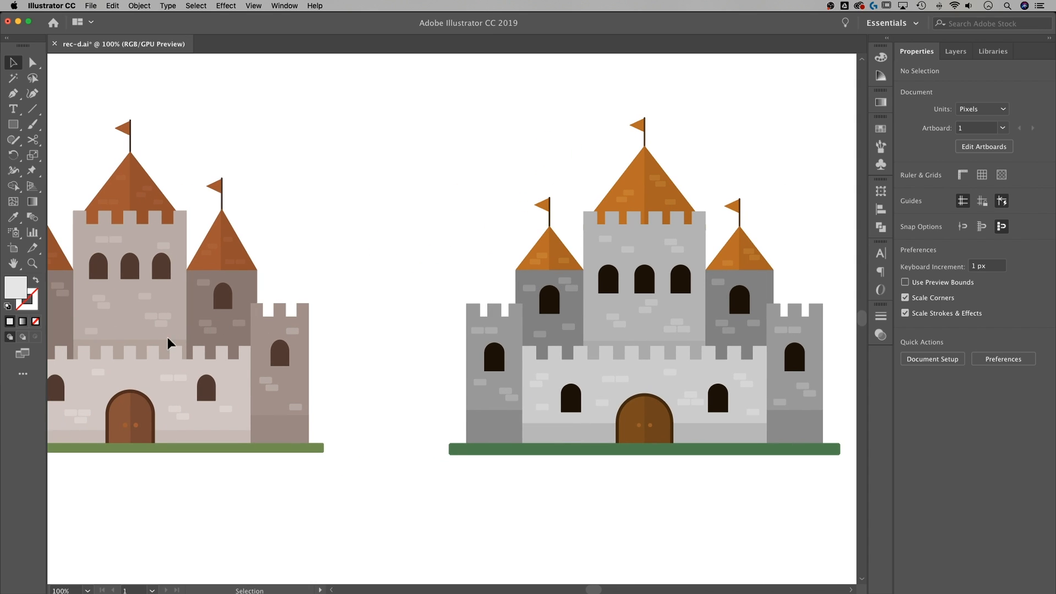
pyautogui.moveTo(223, 306); pyautogui.dragTo(165, 389)
pyautogui.hscroll(10, 420, 245)
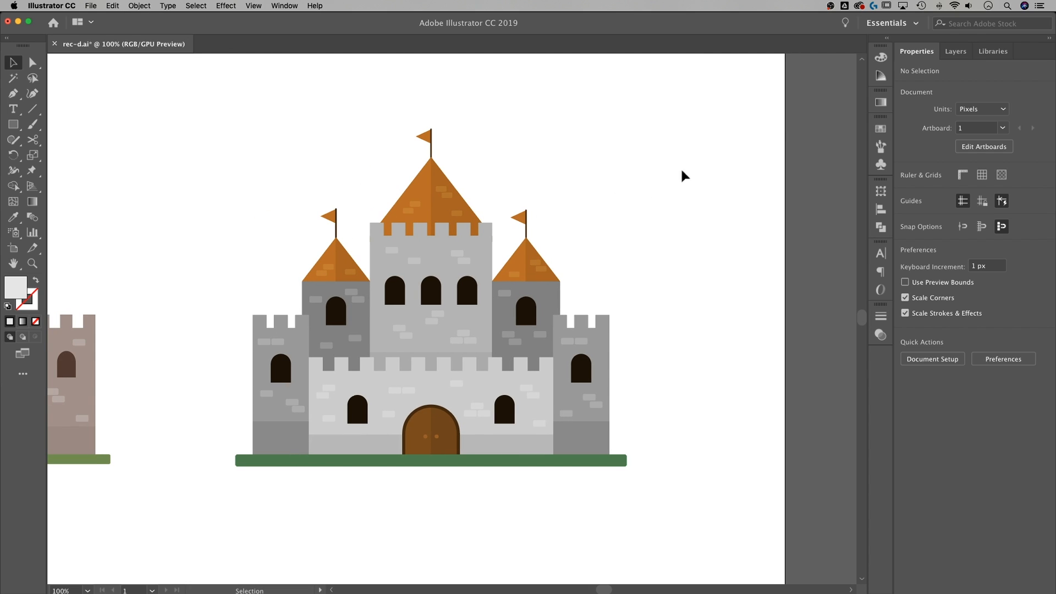
# Unlock the Castle layer and add a new layer named Color Overlay above the Texture layer
pyautogui.click(956, 51)
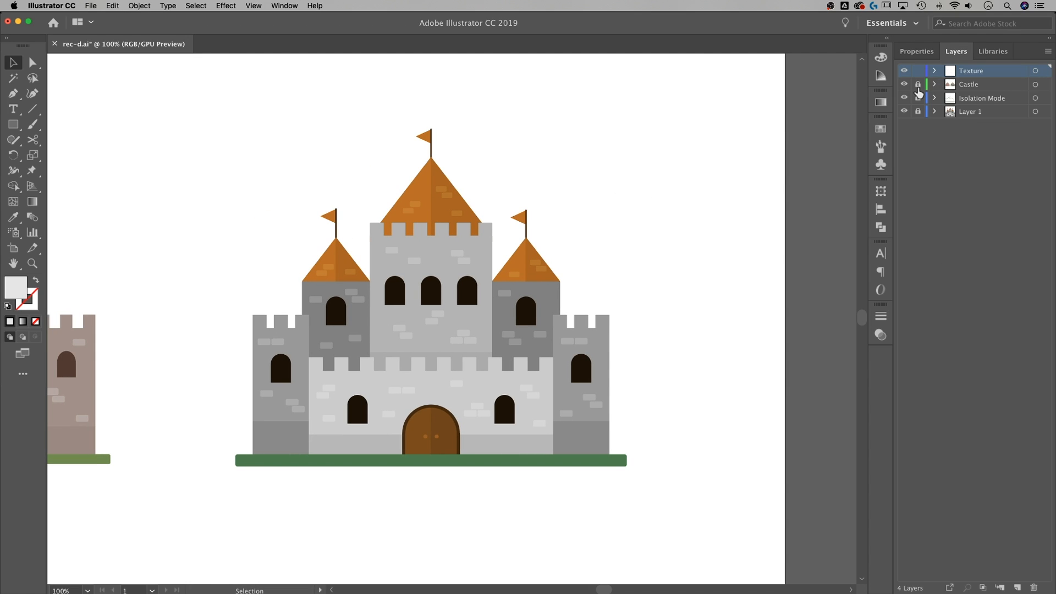
pyautogui.click(919, 87)
pyautogui.click(905, 84)
pyautogui.click(905, 84)
pyautogui.click(1018, 588)
pyautogui.doubleClick(973, 71)
pyautogui.write('C')
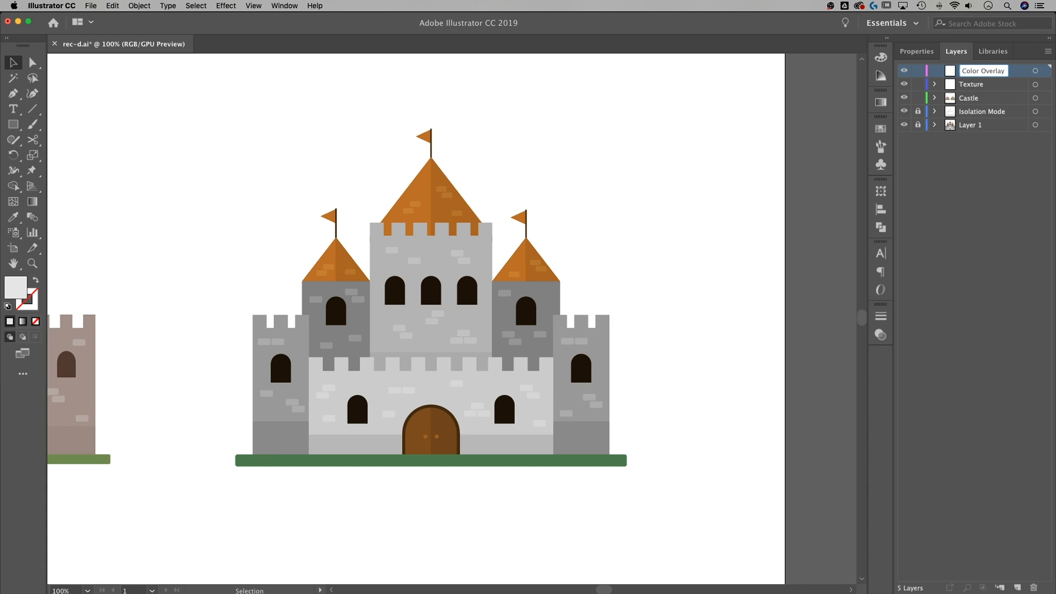
pyautogui.write('olor Overlay')
pyautogui.press('Return')
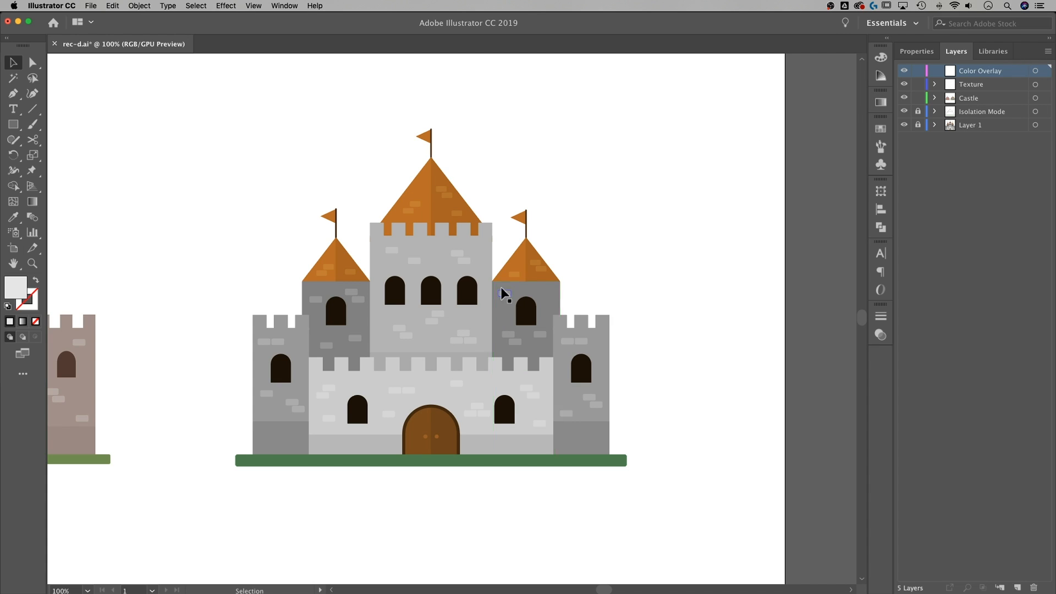
# Draw a light grey rectangle on the Color Overlay layer that covers the whole right castle, including its flags and ground strip
pyautogui.moveTo(714, 285); pyautogui.dragTo(705, 278)
pyautogui.click(13, 126)
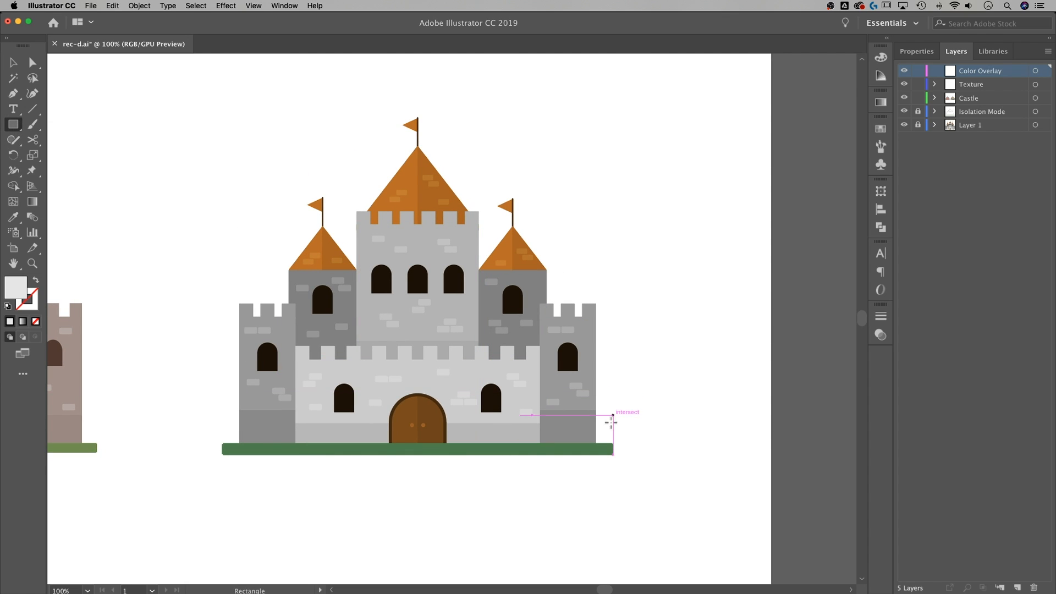
pyautogui.moveTo(669, 492); pyautogui.dragTo(163, 80)
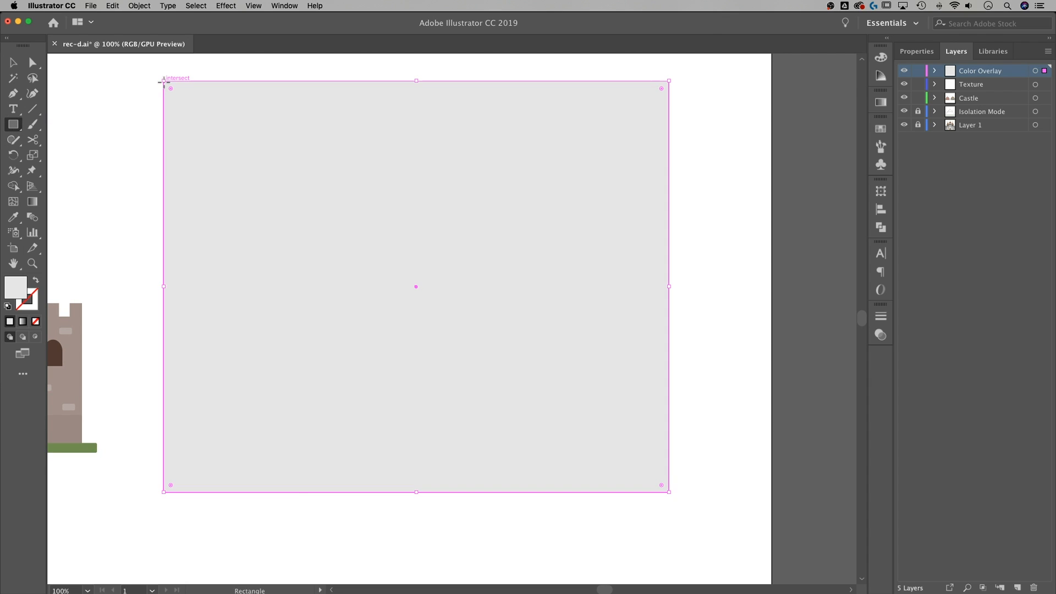
# Select the rectangle with the castle artwork and remove the area outside the castle with Shape Builder, leaving a silhouette on top
pyautogui.click(14, 62)
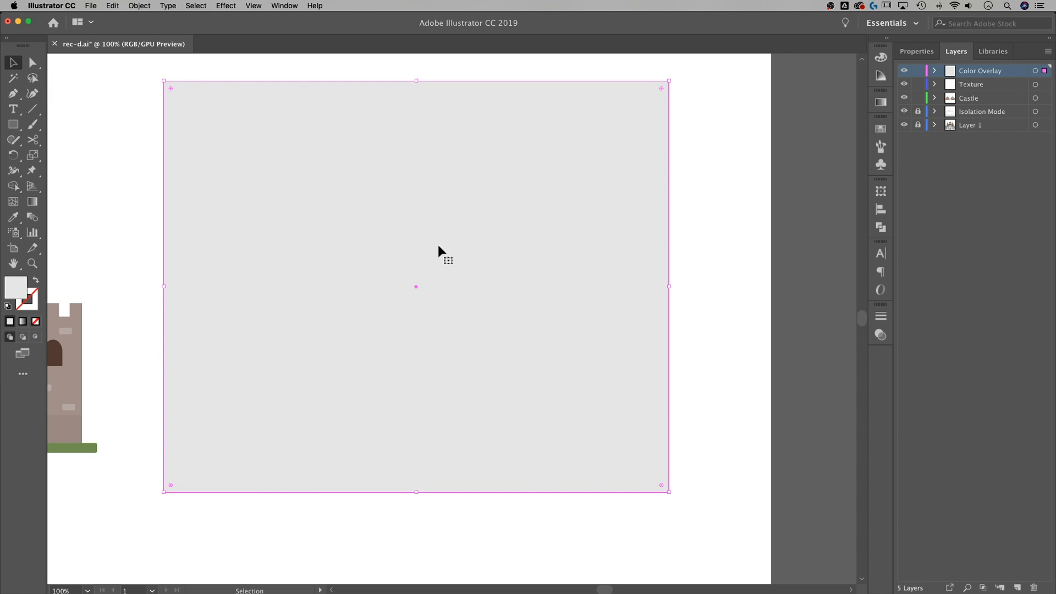
pyautogui.moveTo(716, 532); pyautogui.dragTo(152, 69)
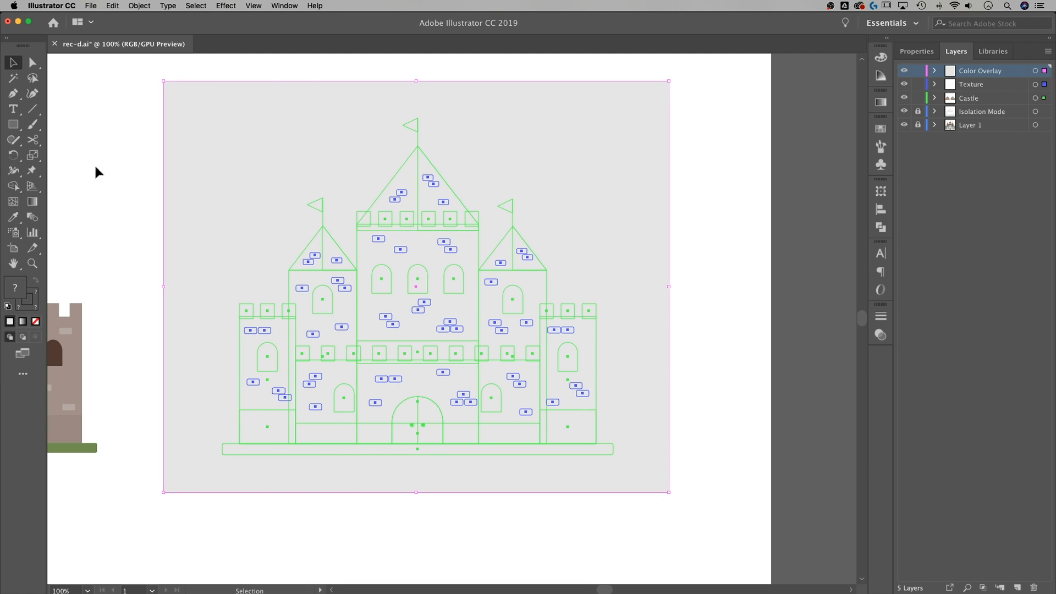
pyautogui.click(14, 186)
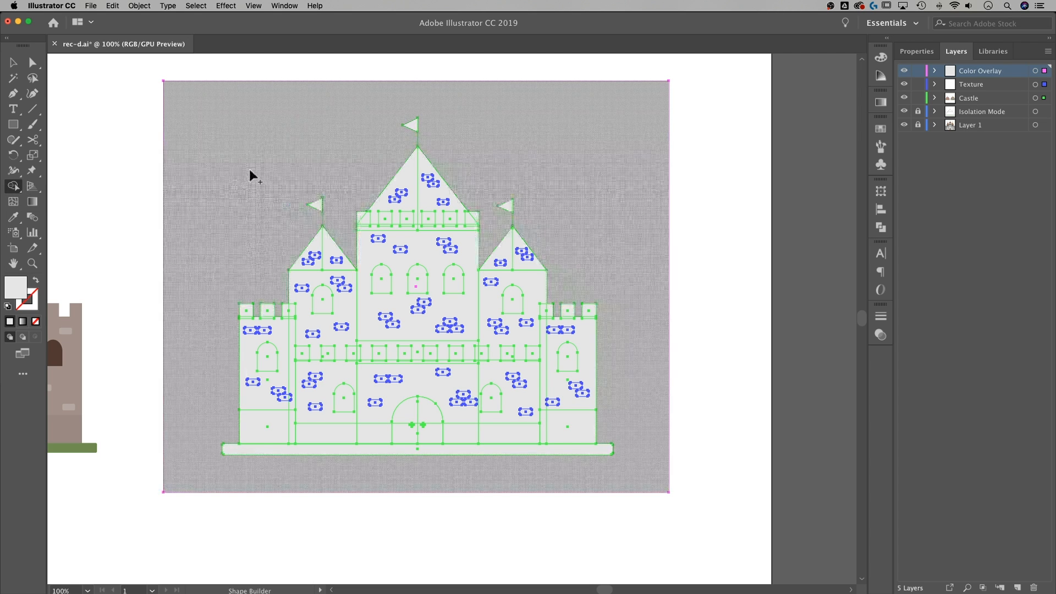
pyautogui.keyDown('alt'); pyautogui.click(220, 182); pyautogui.keyUp('alt')
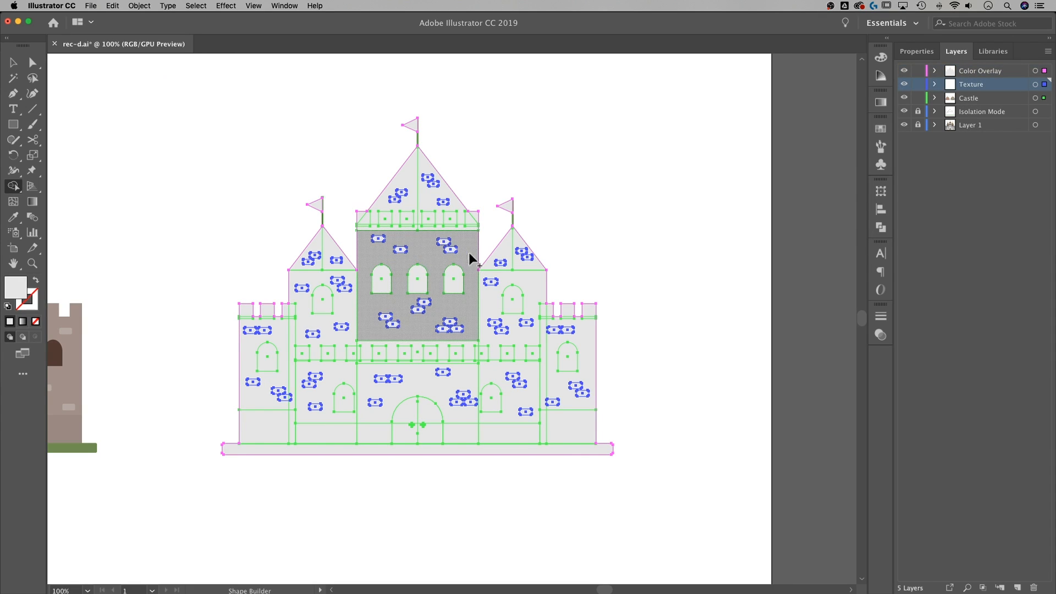
pyautogui.press('v')
pyautogui.click(680, 189)
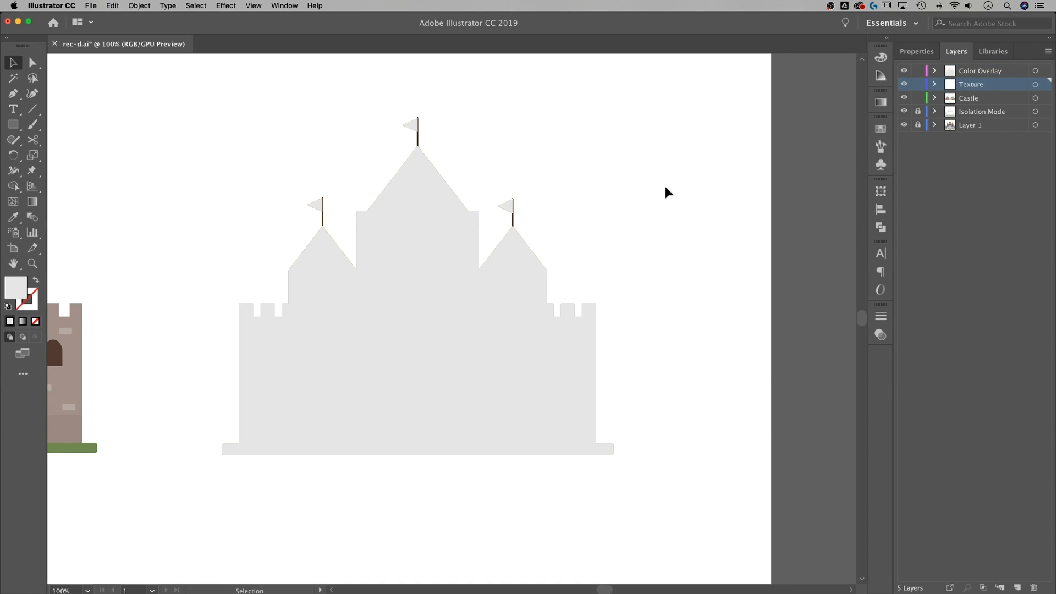
# Lock the Texture and Castle layers and select the silhouette and flag shapes on the Color Overlay layer
pyautogui.click(918, 99)
pyautogui.click(980, 70)
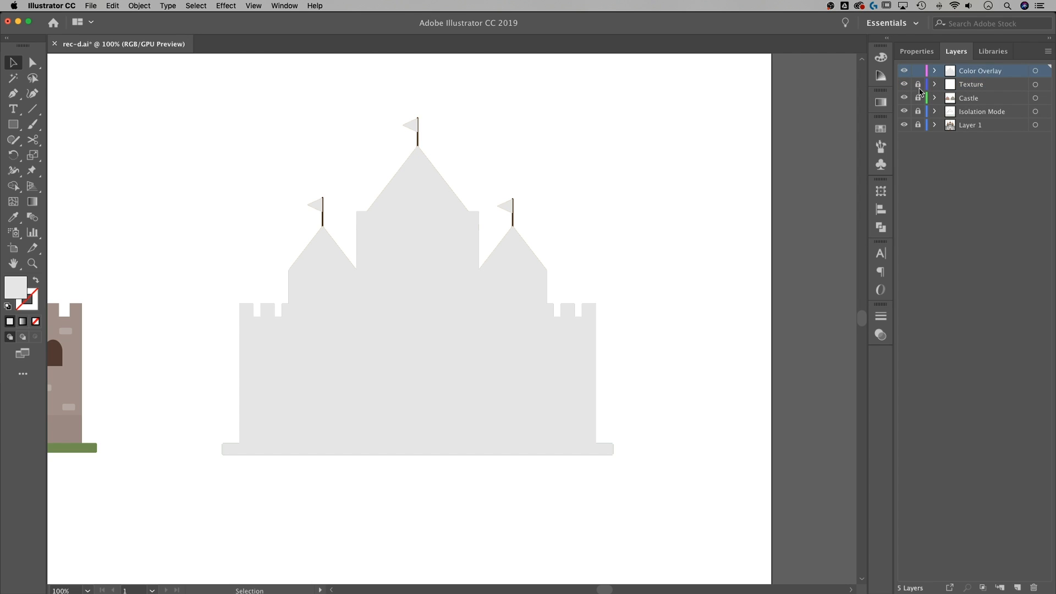
pyautogui.moveTo(415, 331); pyautogui.dragTo(530, 284)
pyautogui.press('super+z')
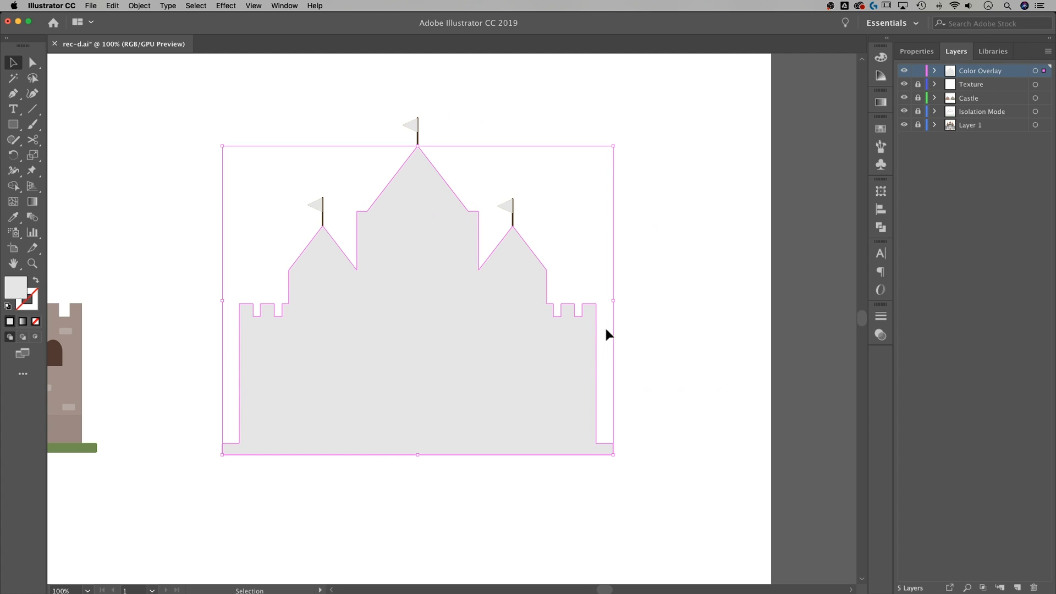
pyautogui.moveTo(712, 102); pyautogui.dragTo(239, 417)
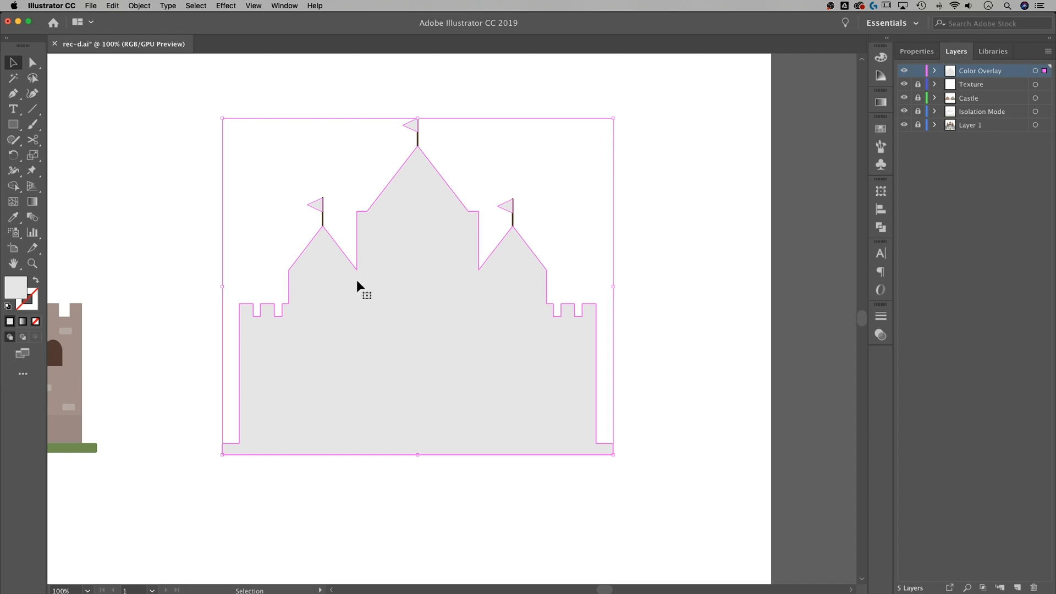
# Fill the castle silhouette and flag shapes with an orange-brown of R=198 G=137 B=64
pyautogui.doubleClick(14, 290)
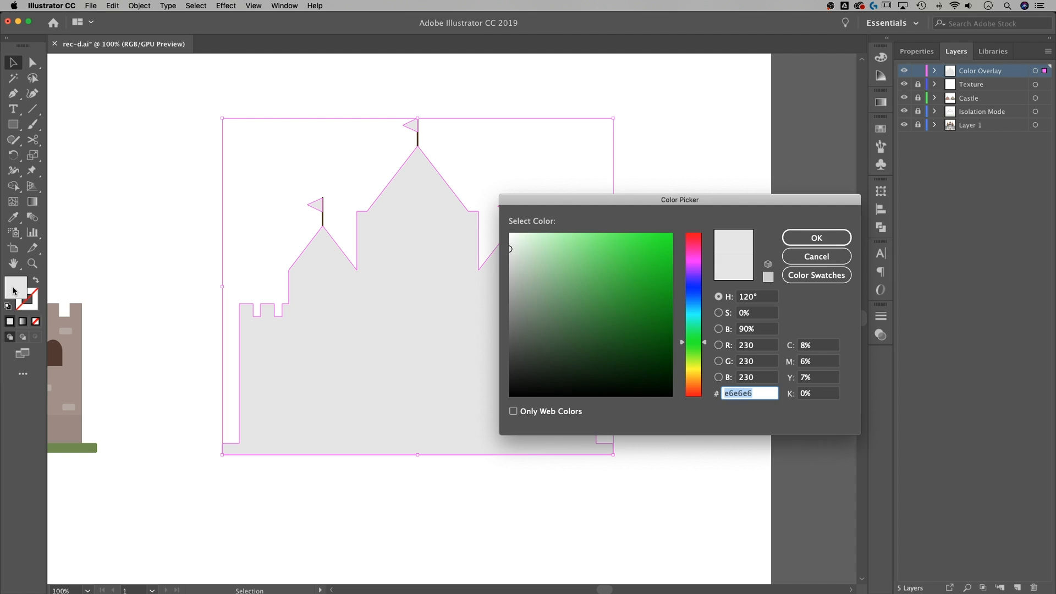
pyautogui.moveTo(660, 205); pyautogui.dragTo(621, 176)
pyautogui.moveTo(659, 314); pyautogui.dragTo(655, 352)
pyautogui.moveTo(569, 292); pyautogui.dragTo(582, 240)
pyautogui.click(797, 212)
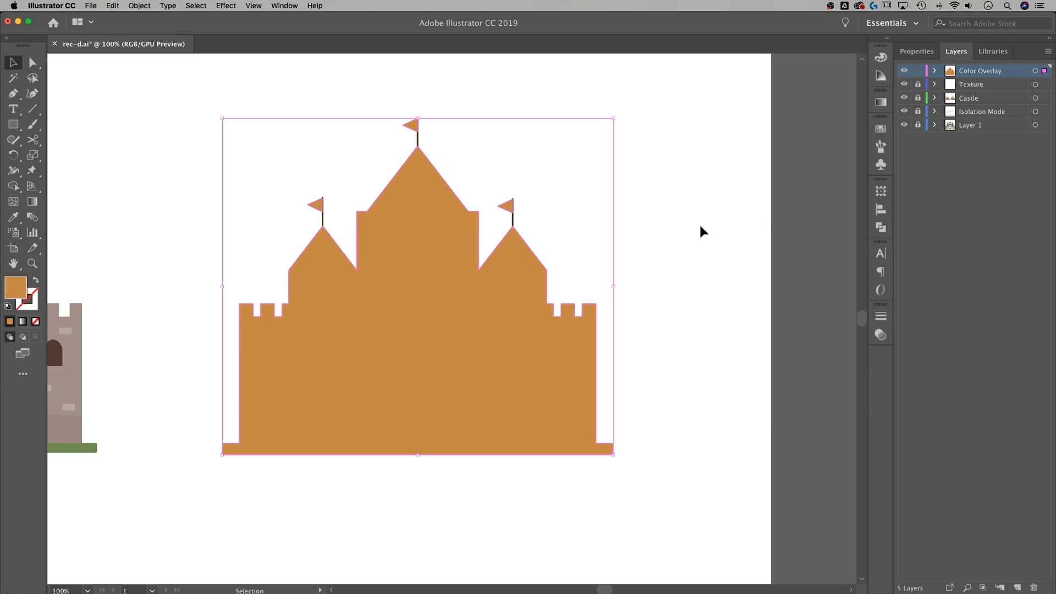
# Try the Overlay blending mode on the castle silhouette, and set it to Soft Light instead
pyautogui.click(917, 51)
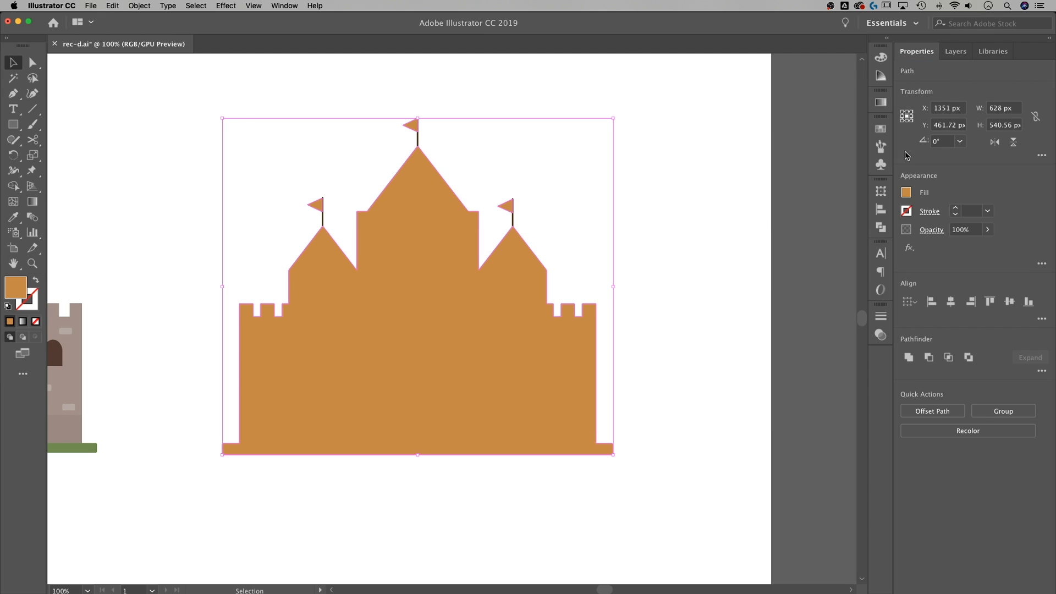
pyautogui.click(930, 230)
pyautogui.click(832, 254)
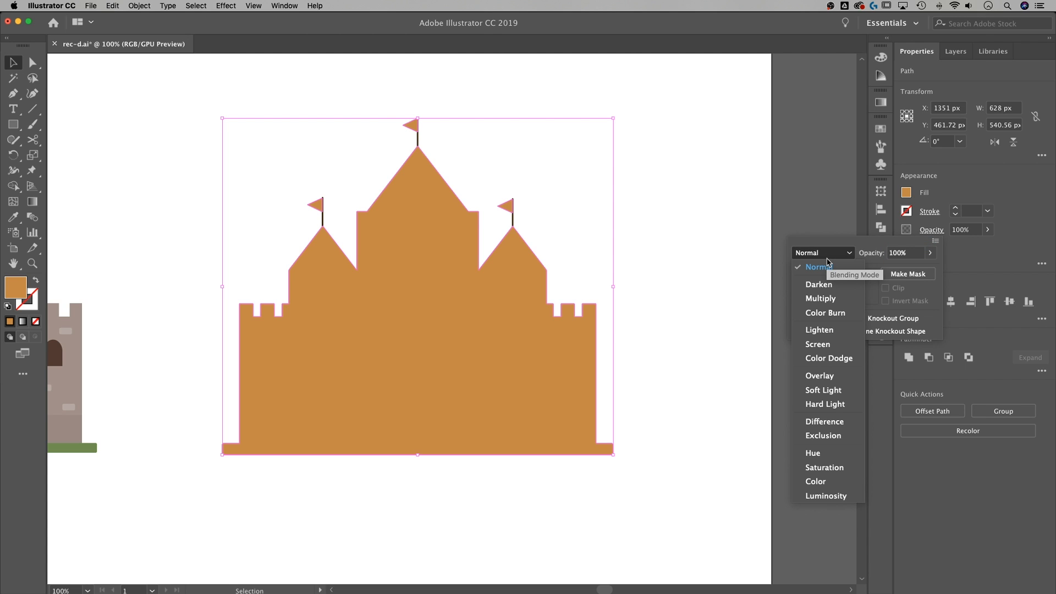
pyautogui.click(832, 377)
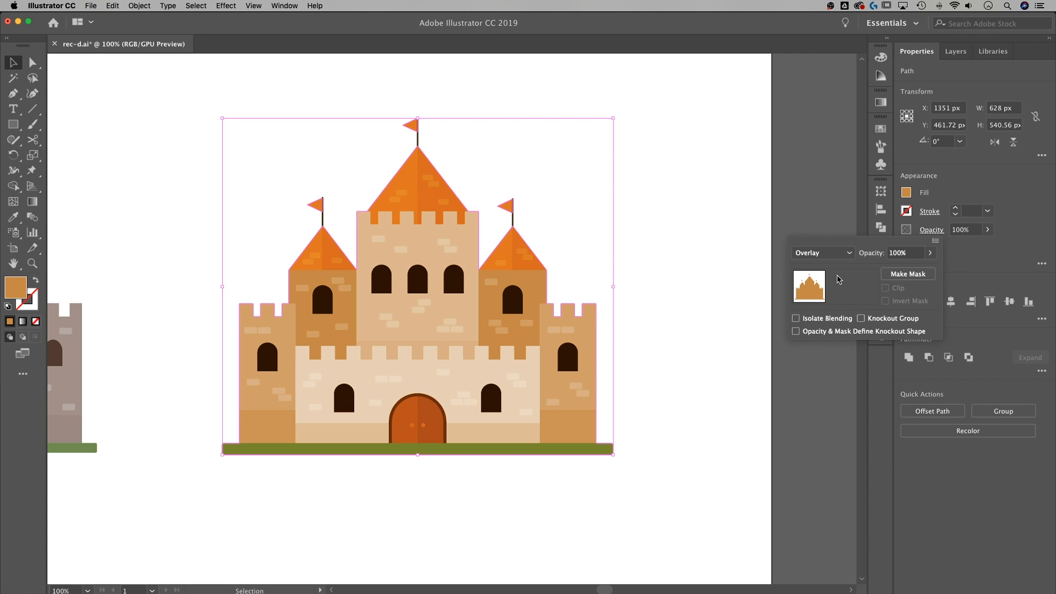
pyautogui.click(828, 253)
pyautogui.click(826, 390)
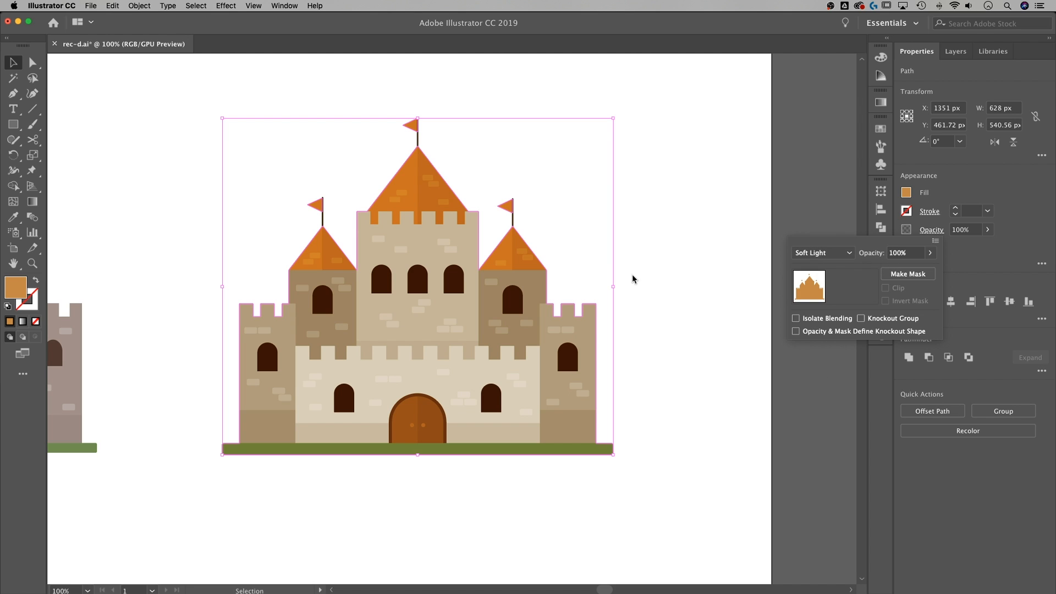
# Save the silhouette's orange-brown fill as a new global process colour swatch in RGB mode
pyautogui.press('space')
pyautogui.moveTo(578, 278); pyautogui.dragTo(820, 264)
pyautogui.press('super+minus')
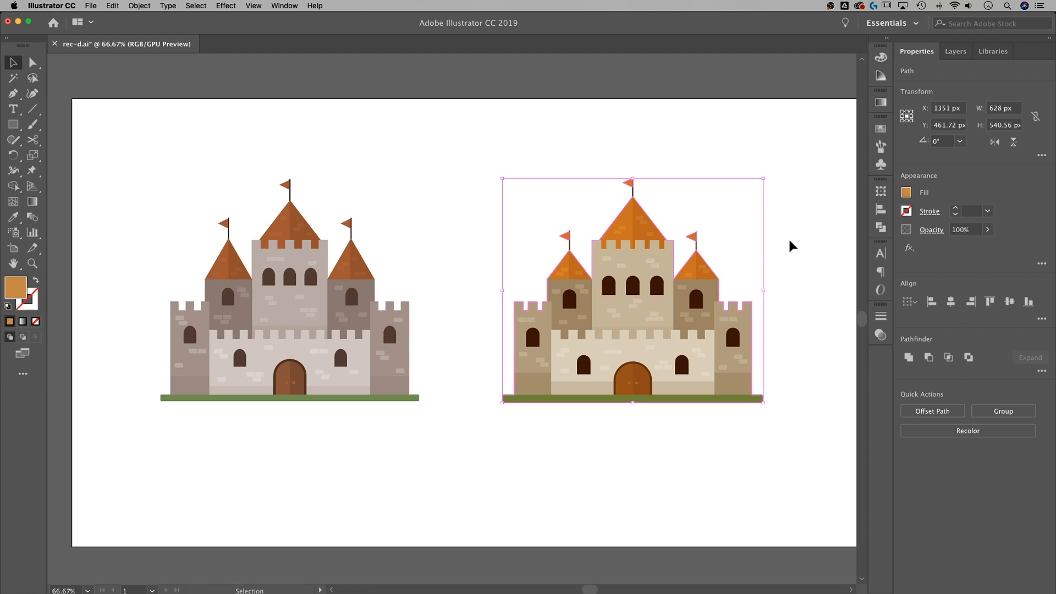
pyautogui.click(907, 193)
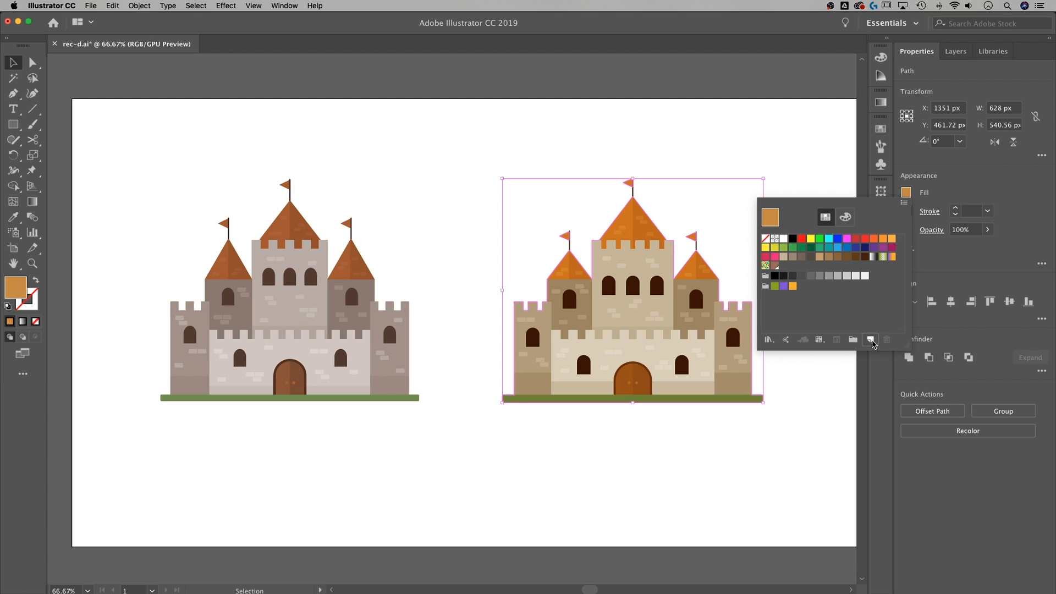
pyautogui.click(872, 341)
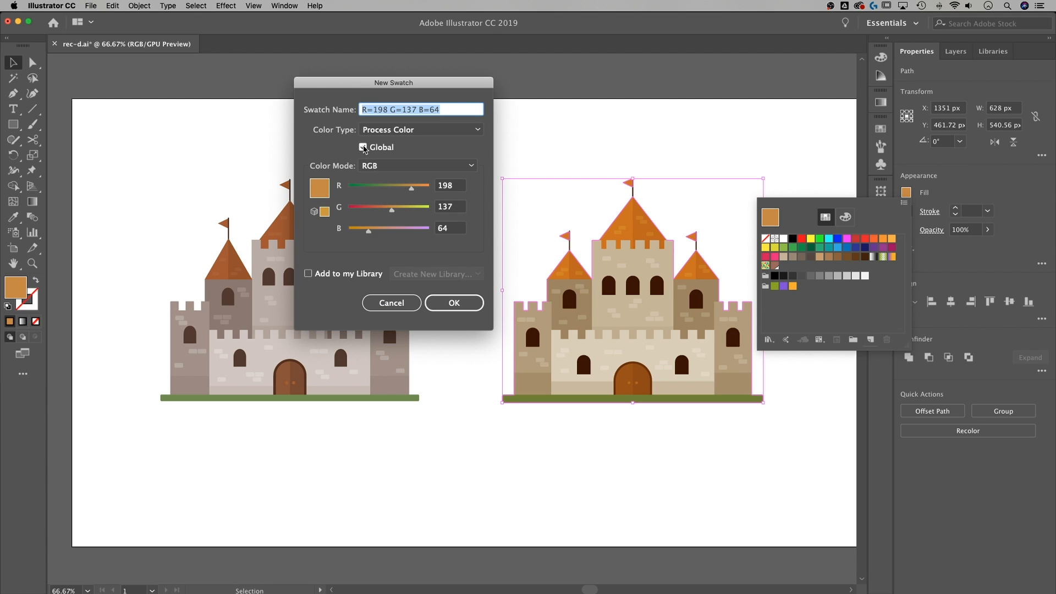
pyautogui.click(450, 307)
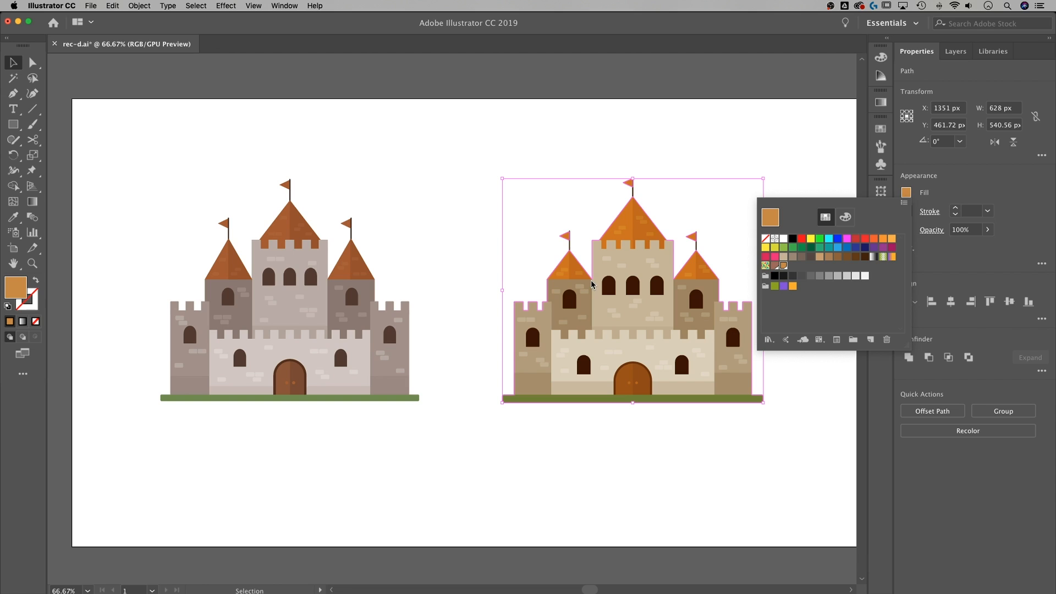
pyautogui.click(644, 263)
# Edit the overlay's global swatch to a pink of R=222 G=53 B=149 with the preview turned on
pyautogui.hscroll(5, 596, 266)
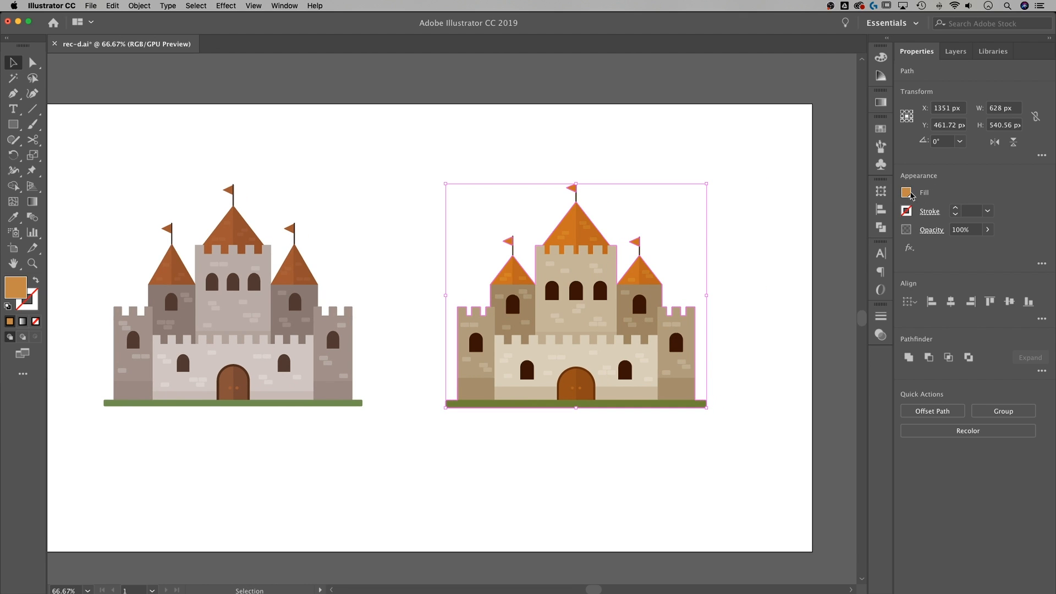
pyautogui.click(906, 193)
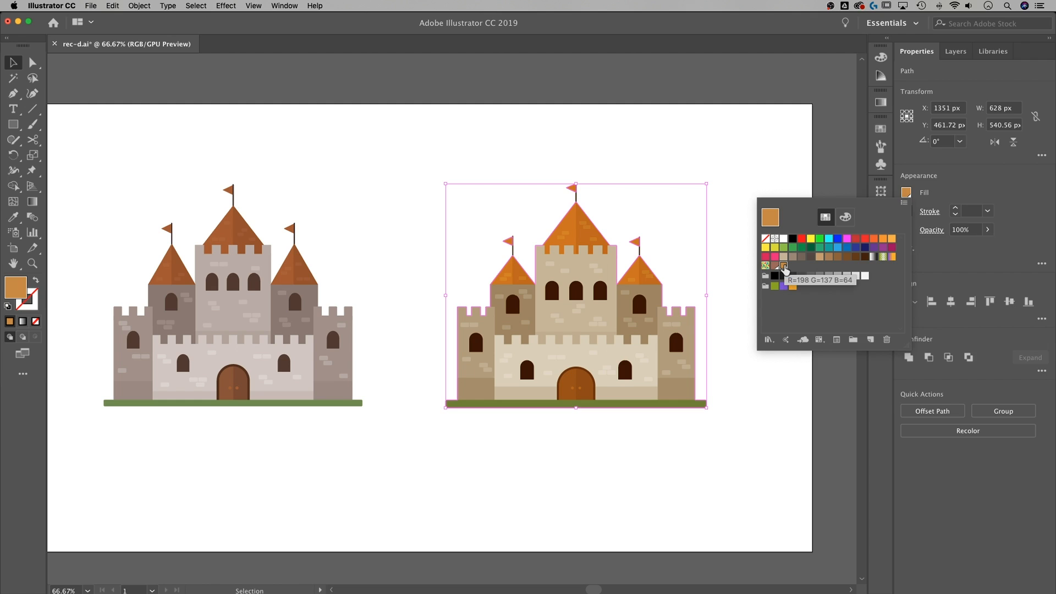
pyautogui.doubleClick(784, 265)
pyautogui.moveTo(986, 135); pyautogui.dragTo(287, 133)
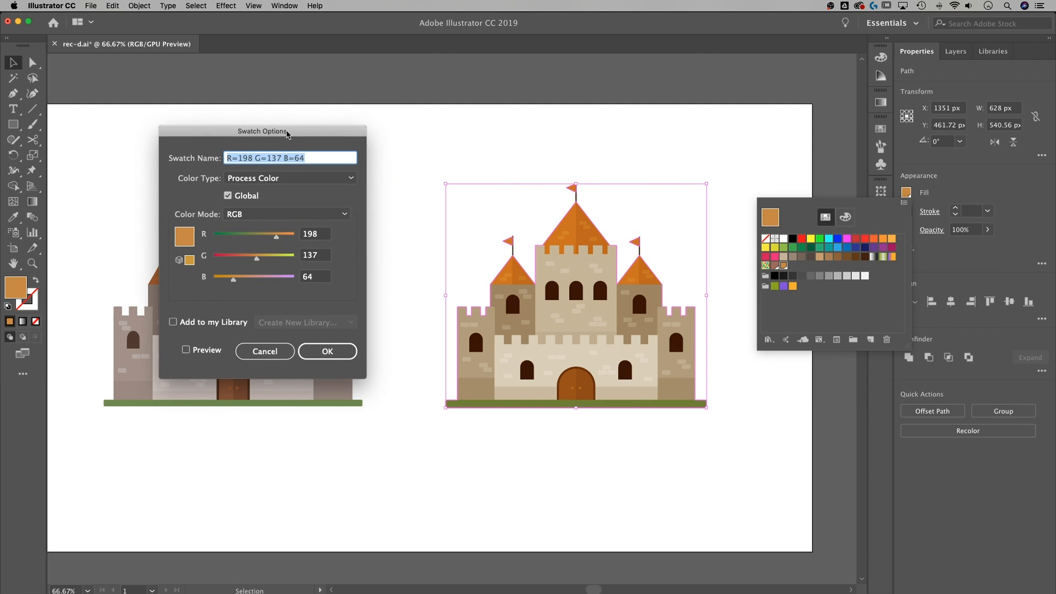
pyautogui.moveTo(271, 232); pyautogui.dragTo(231, 270)
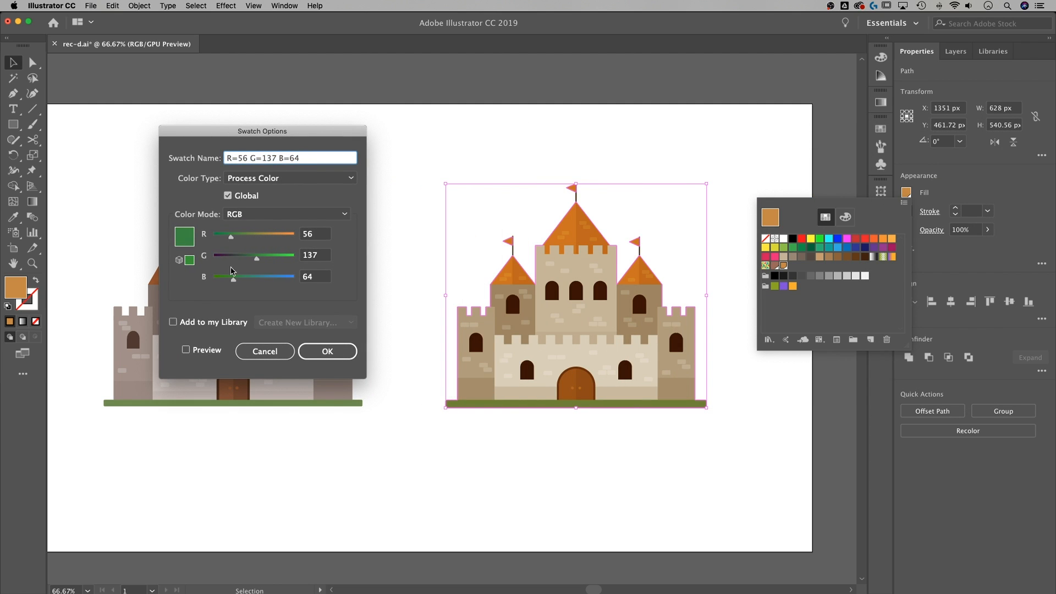
pyautogui.click(186, 350)
pyautogui.moveTo(231, 237); pyautogui.dragTo(230, 260)
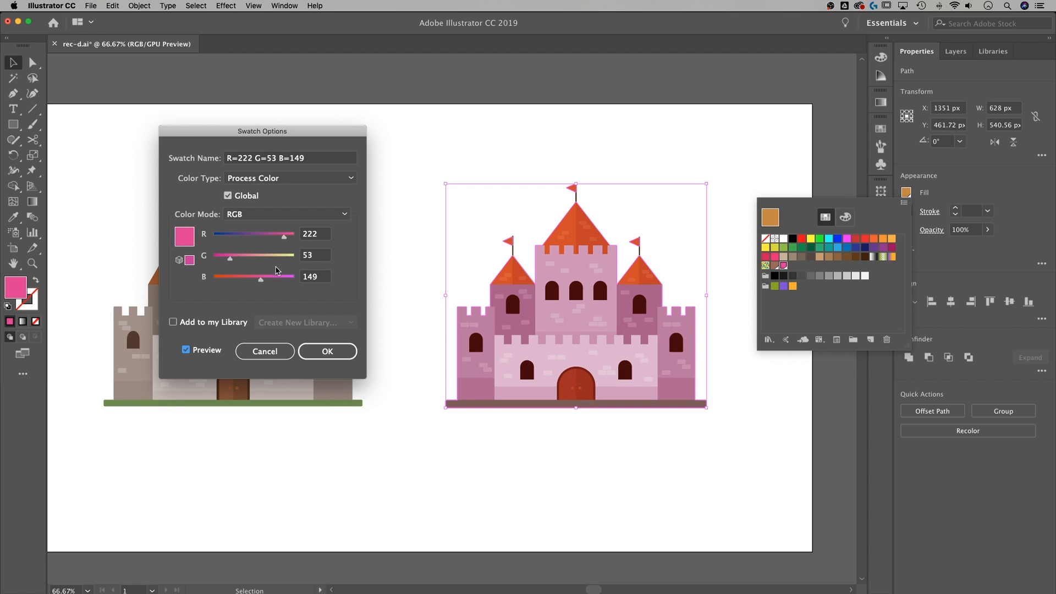
pyautogui.click(328, 351)
# Set the opacity of the pink castle overlay to 40%
pyautogui.click(960, 248)
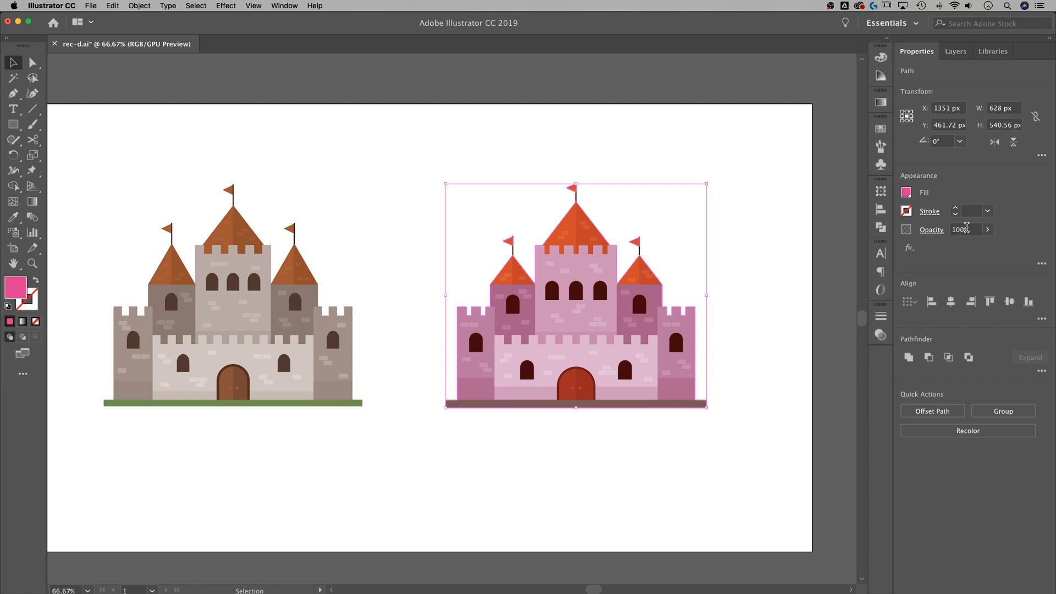
pyautogui.click(972, 228)
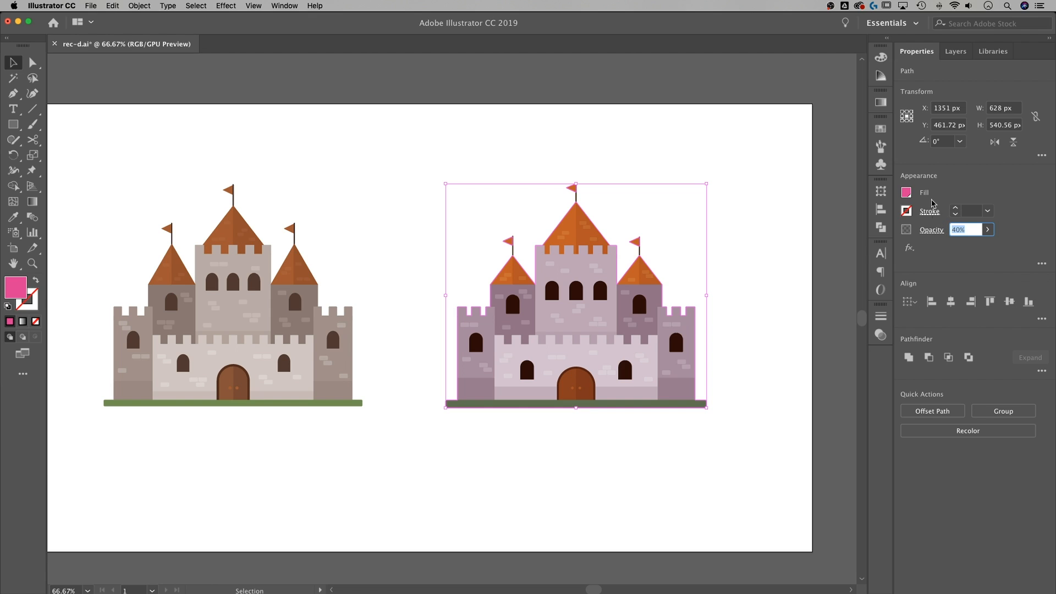
# Edit the castle overlay's global swatch to an orange of R=222 G=116 B=57 with the preview turned on, and deselect the overlay
pyautogui.click(905, 194)
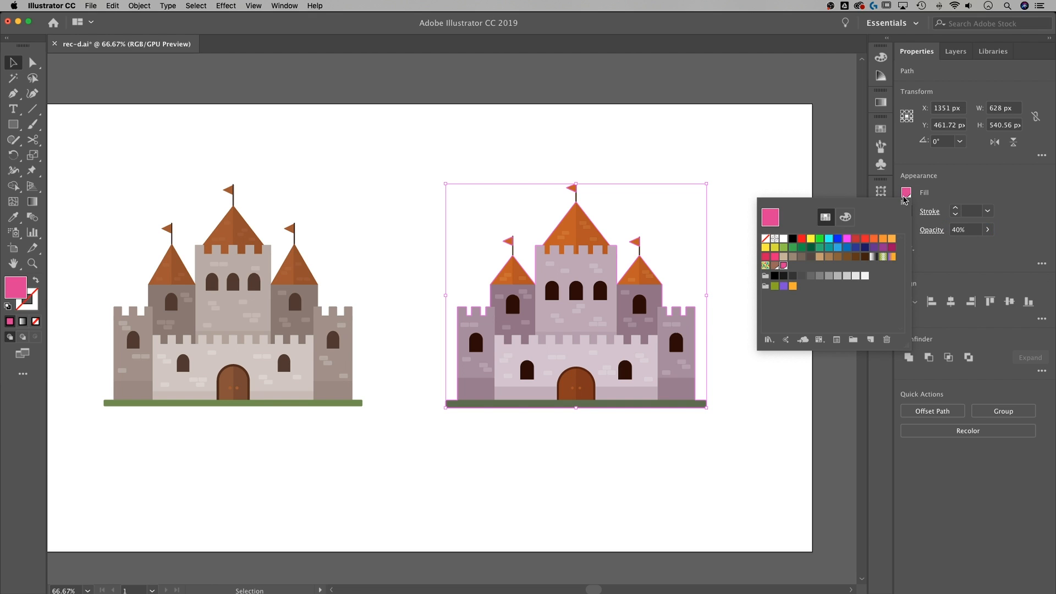
pyautogui.doubleClick(784, 265)
pyautogui.moveTo(263, 124); pyautogui.dragTo(238, 116)
pyautogui.click(207, 269)
pyautogui.moveTo(209, 251); pyautogui.dragTo(263, 241)
pyautogui.click(187, 341)
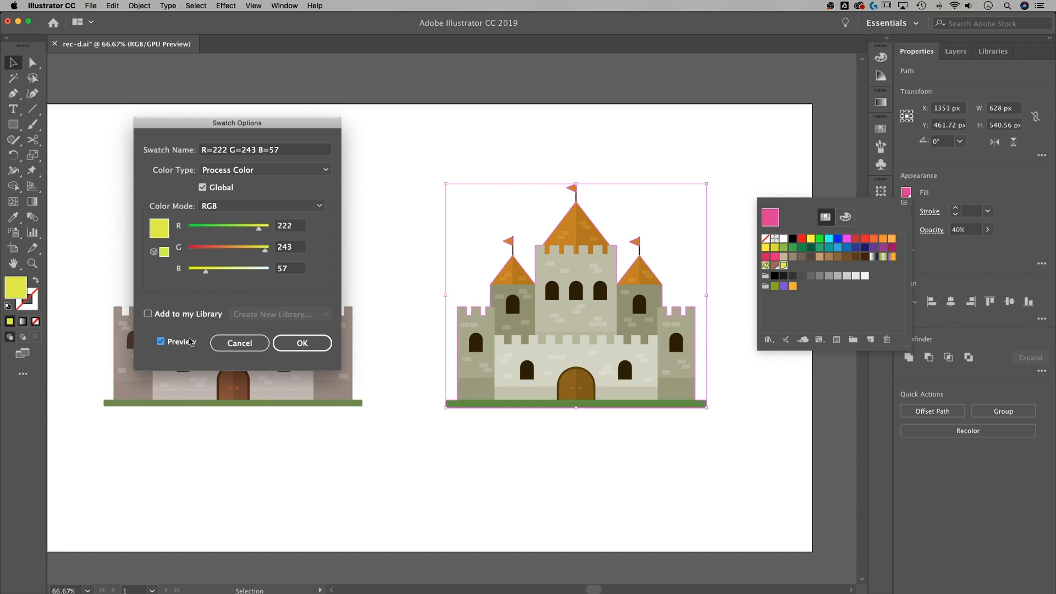
pyautogui.moveTo(251, 235); pyautogui.dragTo(224, 248)
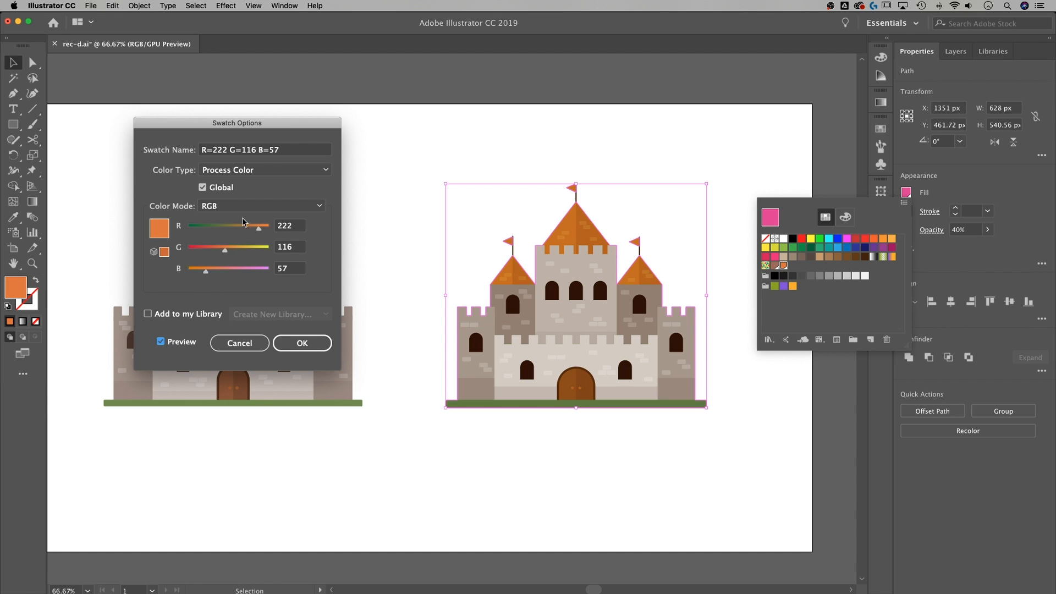
pyautogui.click(300, 341)
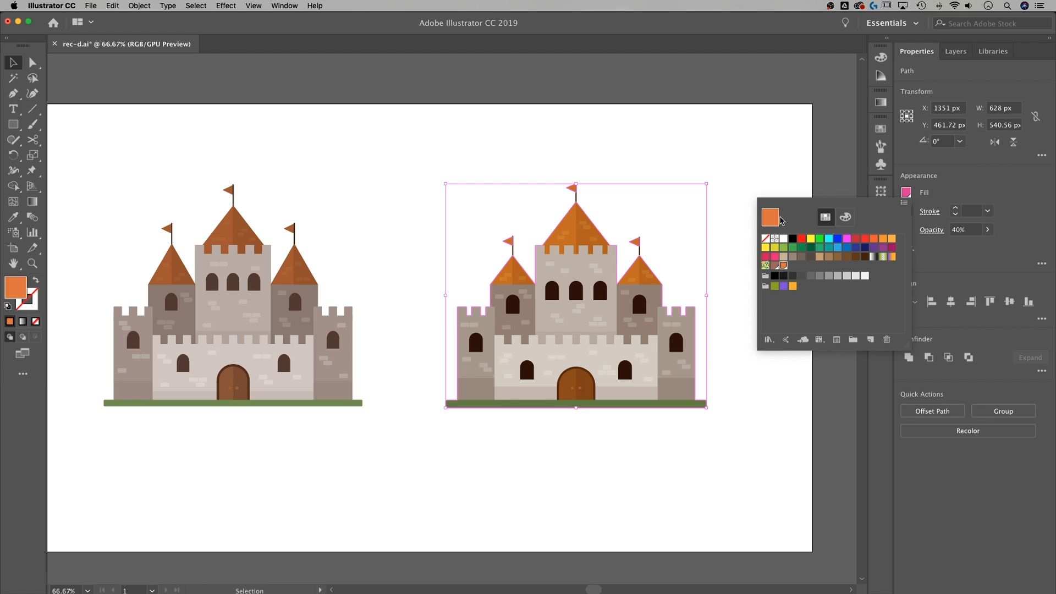
pyautogui.click(943, 196)
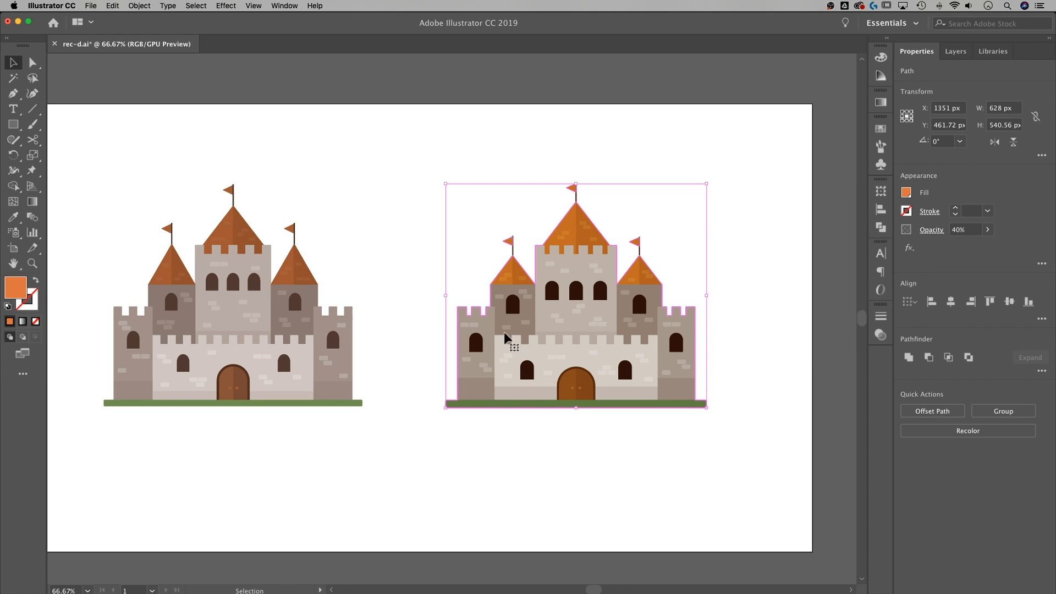
pyautogui.click(412, 163)
pyautogui.hscroll(3, 665, 194)
pyautogui.scroll(-1, 697, 234)
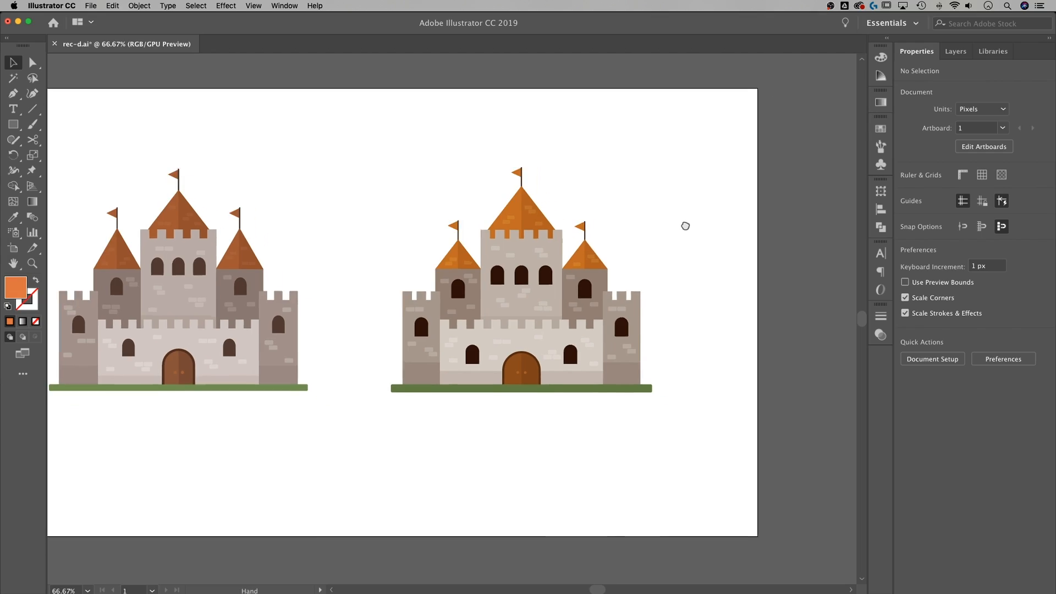